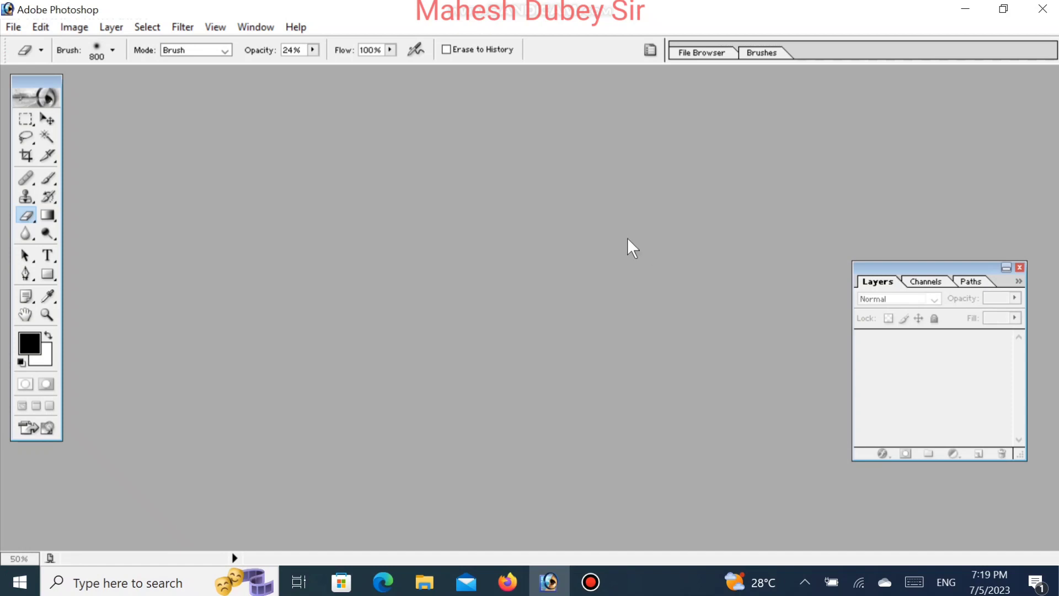
- Start a new document and set its size to 30 inches wide by 12 inches high
{"action": "left_click", "coordinate": [14, 27]}
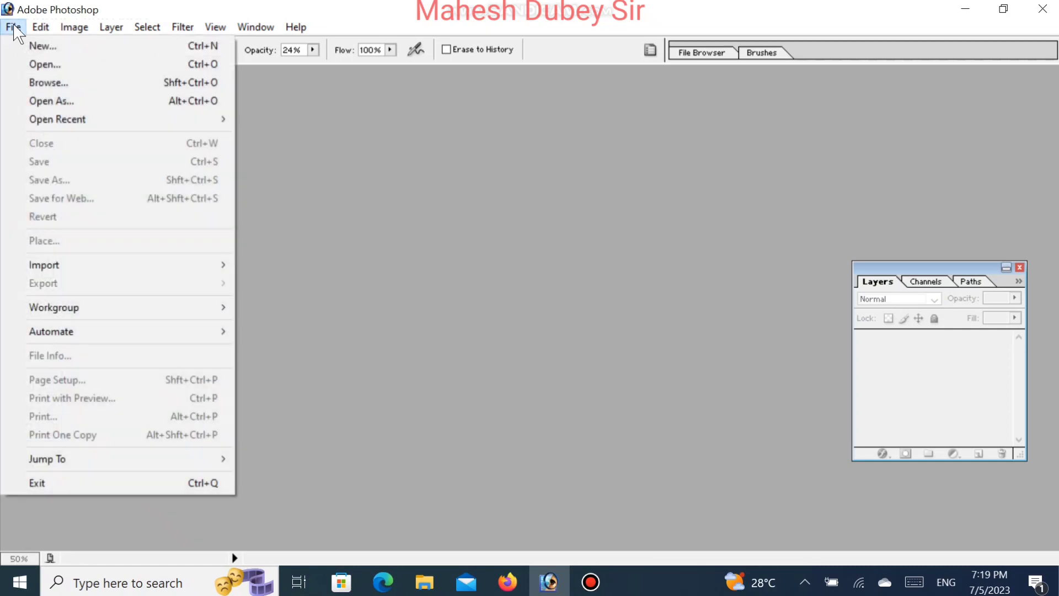
{"action": "left_click", "coordinate": [40, 51]}
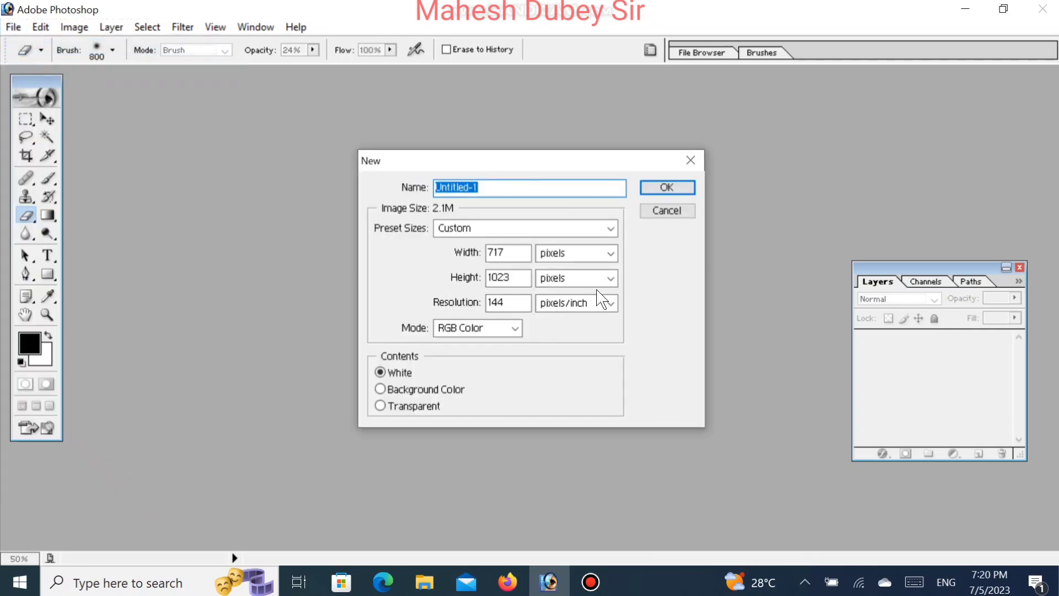
{"action": "left_click", "coordinate": [611, 254]}
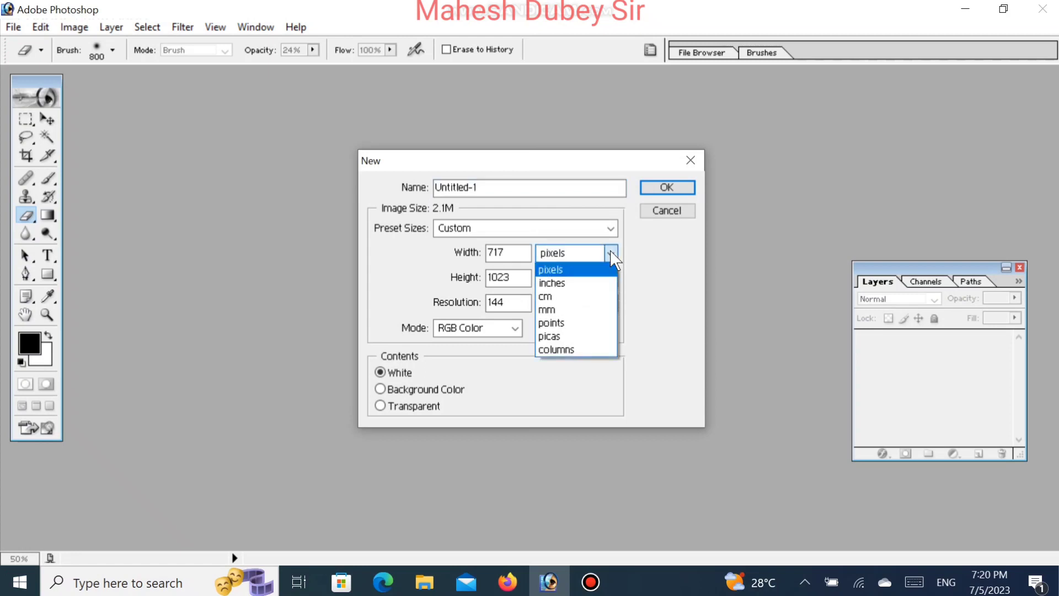
{"action": "left_click", "coordinate": [582, 284]}
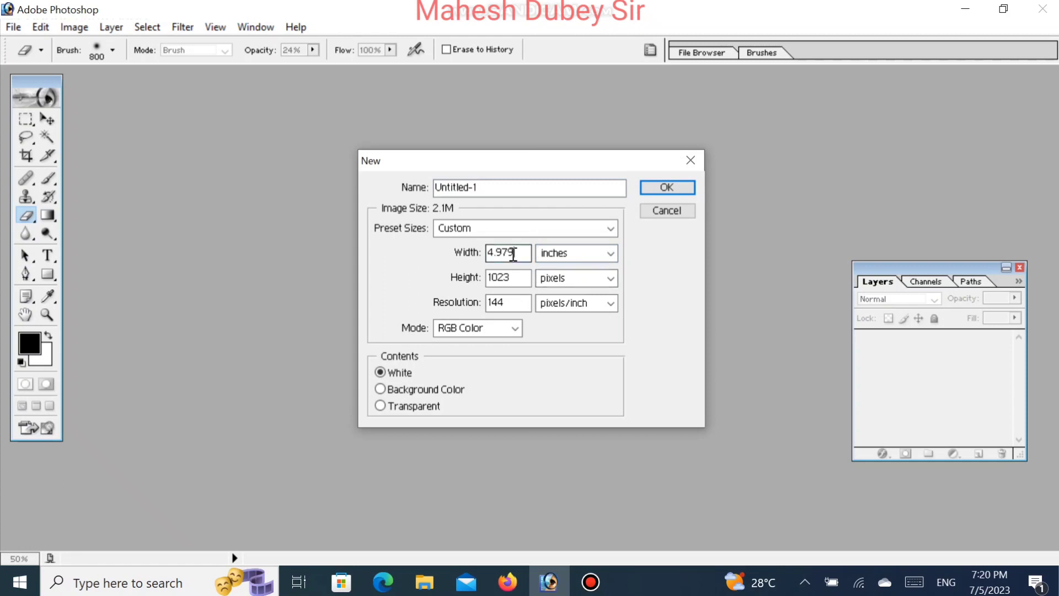
{"action": "left_click_drag", "start_coordinate": [520, 252], "coordinate": [446, 260]}
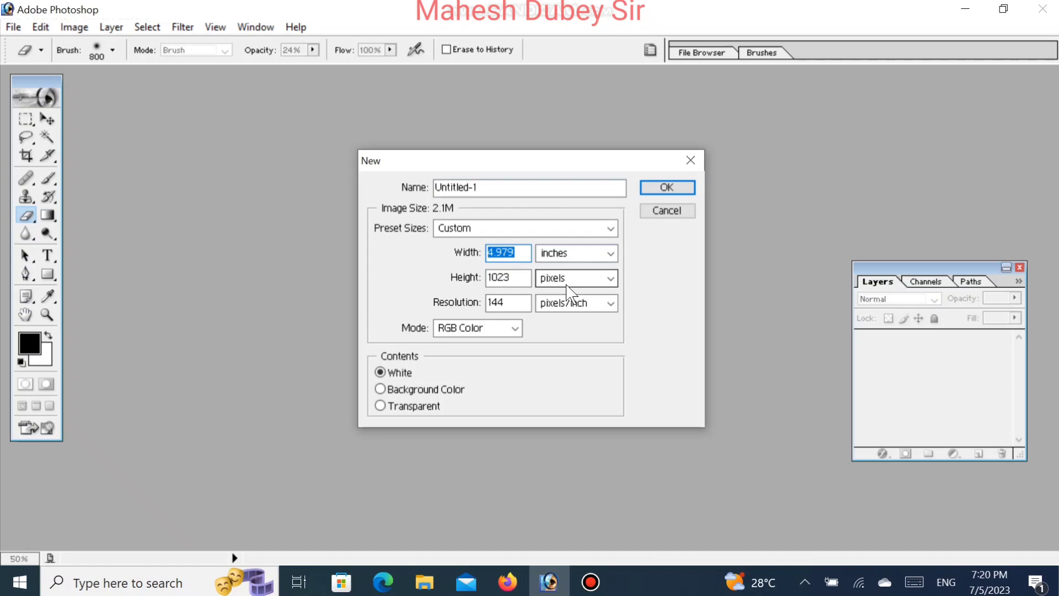
{"action": "type", "text": "30"}
{"action": "key", "text": "Tab"}
{"action": "key", "text": "Tab"}
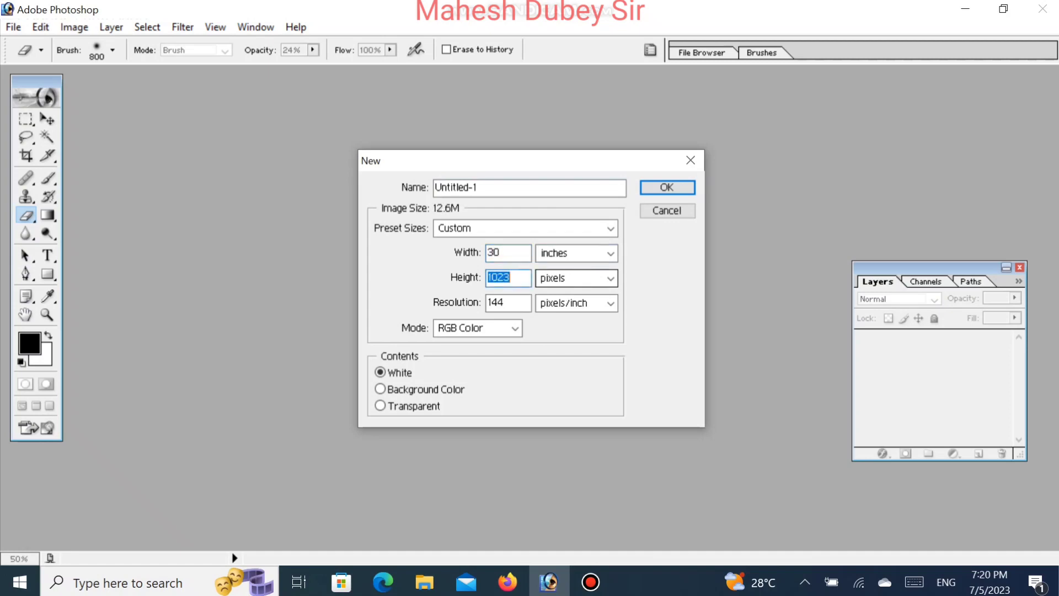
{"action": "type", "text": "12"}
{"action": "left_click", "coordinate": [590, 285]}
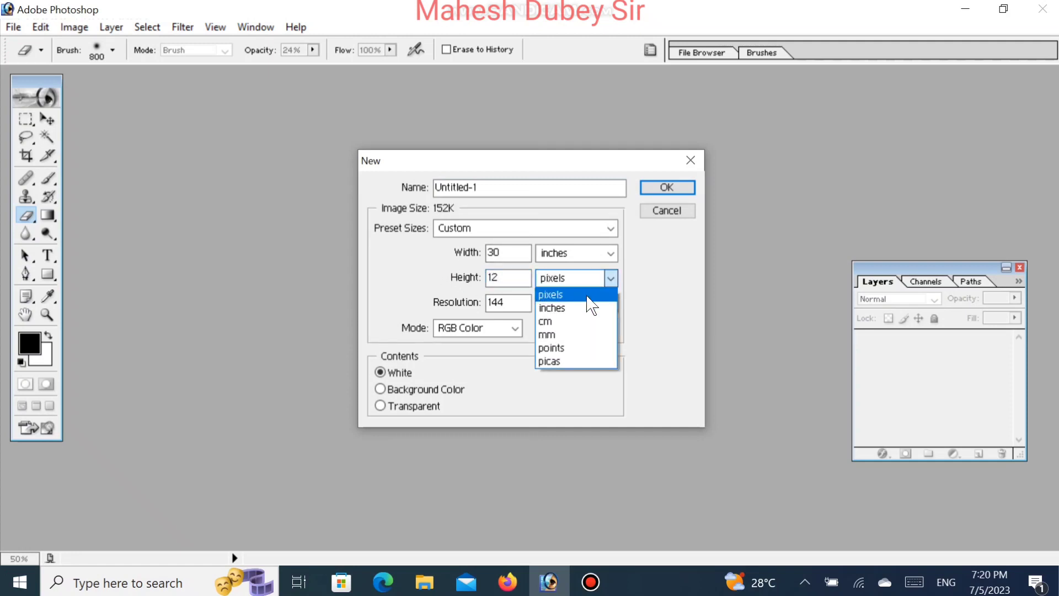
{"action": "left_click", "coordinate": [590, 304]}
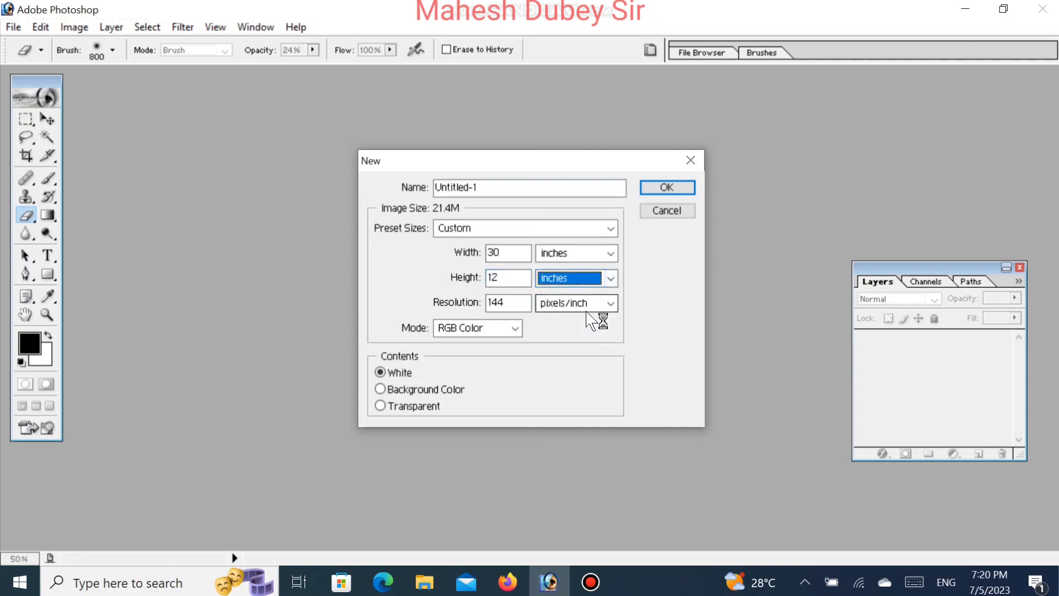
- Set the new document's resolution to 300 pixels/inch and create it
{"action": "double_click", "coordinate": [515, 303]}
{"action": "type", "text": "300"}
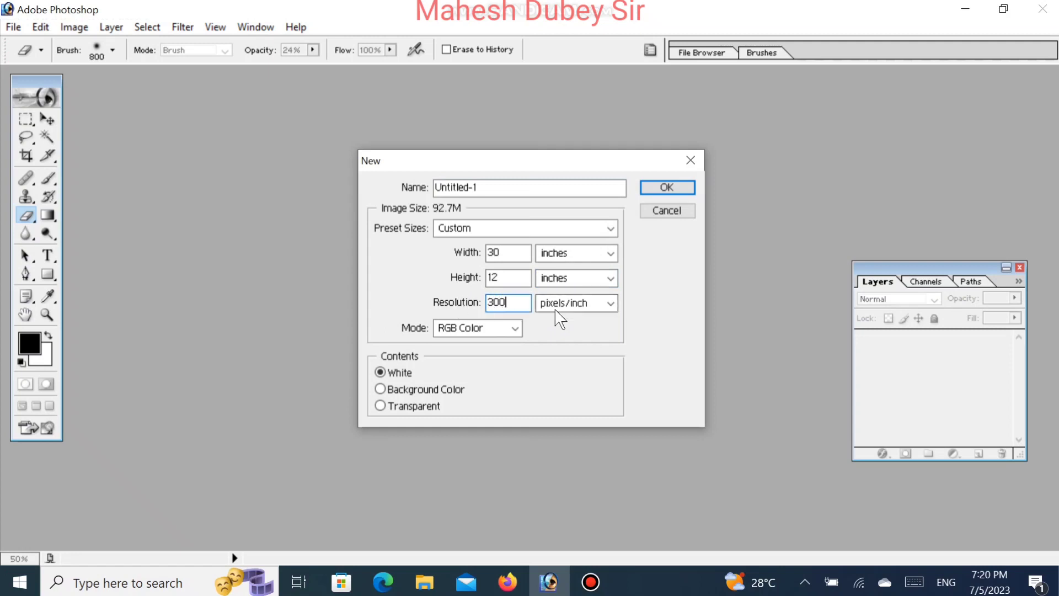
{"action": "left_click", "coordinate": [607, 303]}
{"action": "left_click", "coordinate": [637, 327]}
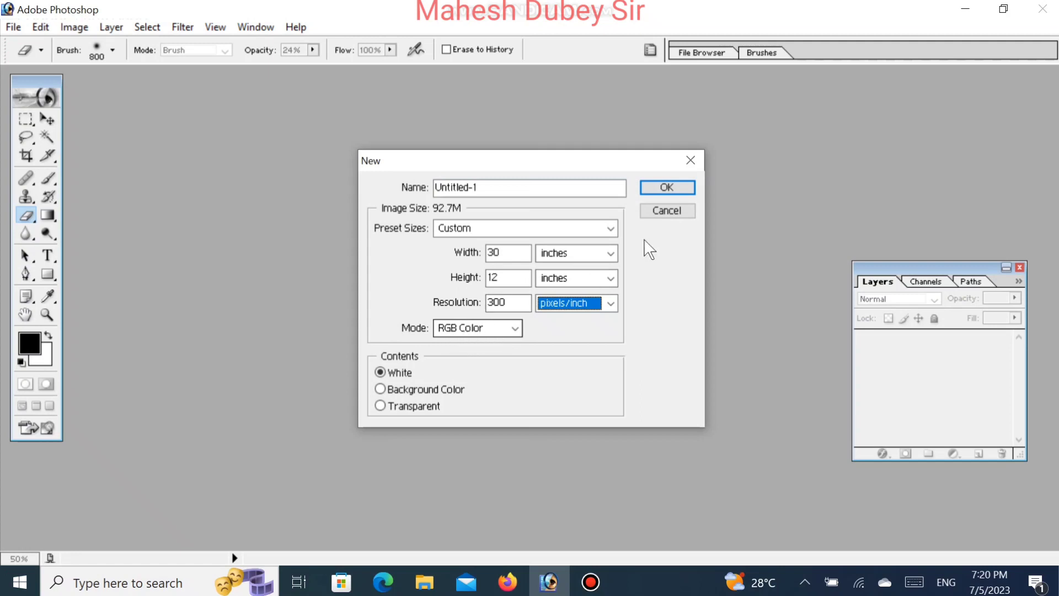
{"action": "left_click", "coordinate": [683, 188]}
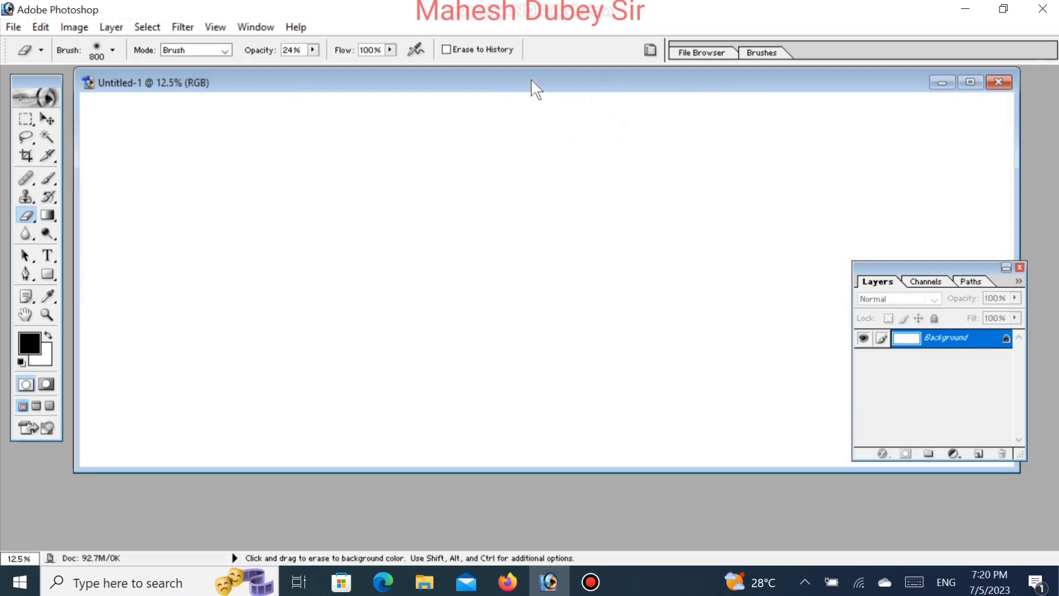
- Shift the blank document window slightly down, activate the Move tool, and open all the photos in New folder (2) together
{"action": "left_click_drag", "start_coordinate": [531, 82], "coordinate": [520, 103]}
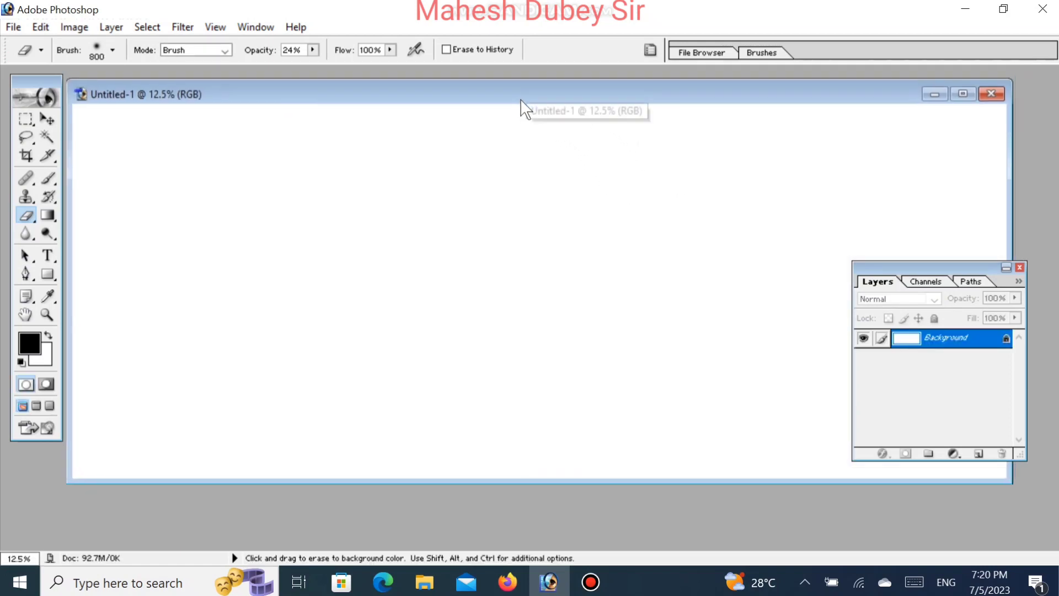
{"action": "left_click", "coordinate": [46, 116]}
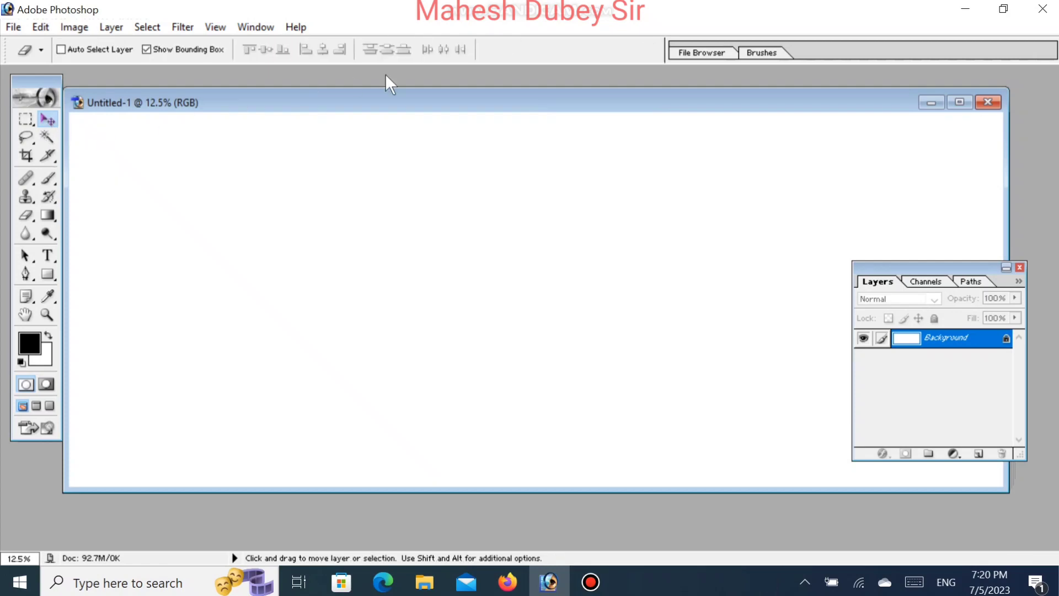
{"action": "left_click", "coordinate": [13, 27]}
{"action": "left_click", "coordinate": [45, 64]}
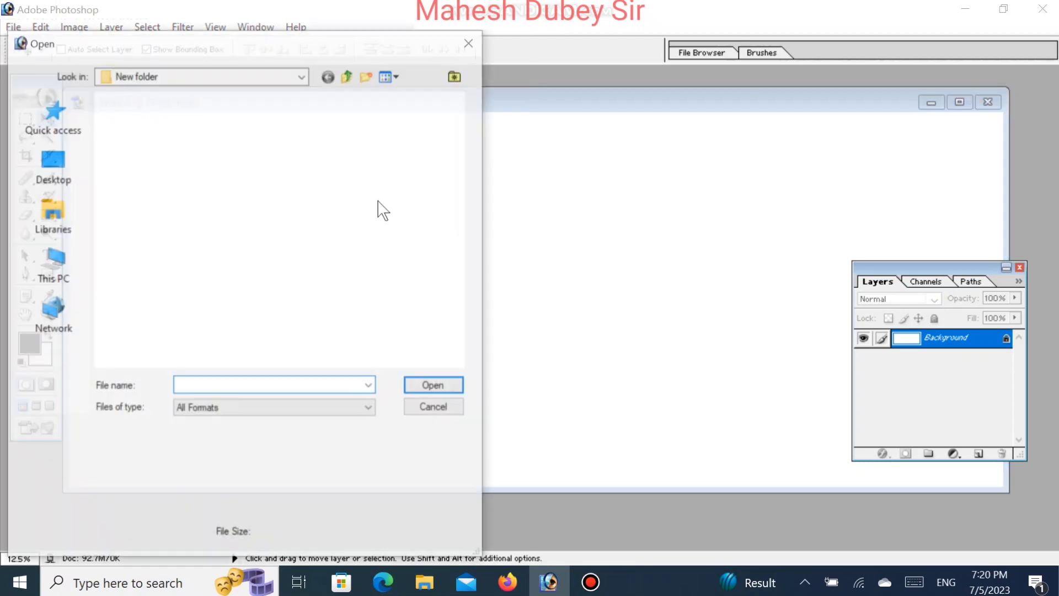
{"action": "left_click", "coordinate": [350, 76]}
{"action": "double_click", "coordinate": [200, 149]}
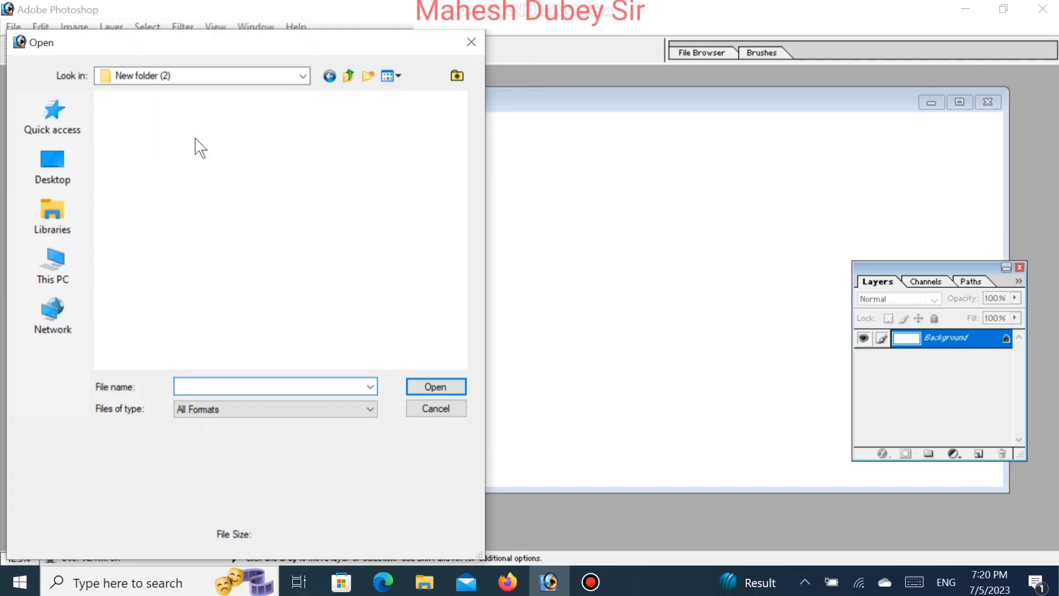
{"action": "left_click_drag", "start_coordinate": [445, 227], "coordinate": [115, 142]}
{"action": "left_click", "coordinate": [463, 386]}
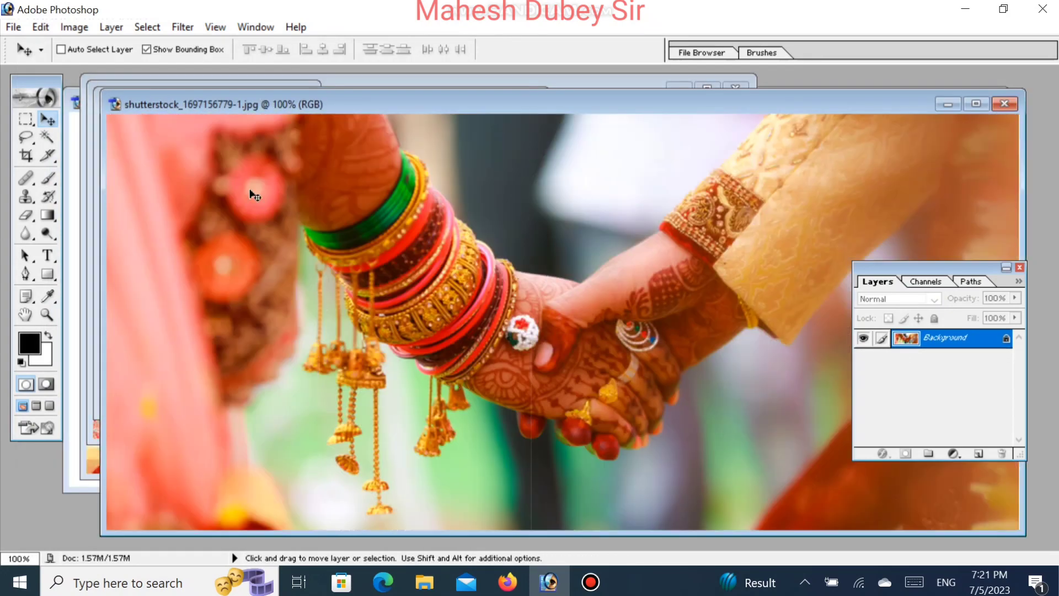
{"action": "left_click_drag", "start_coordinate": [433, 110], "coordinate": [378, 144]}
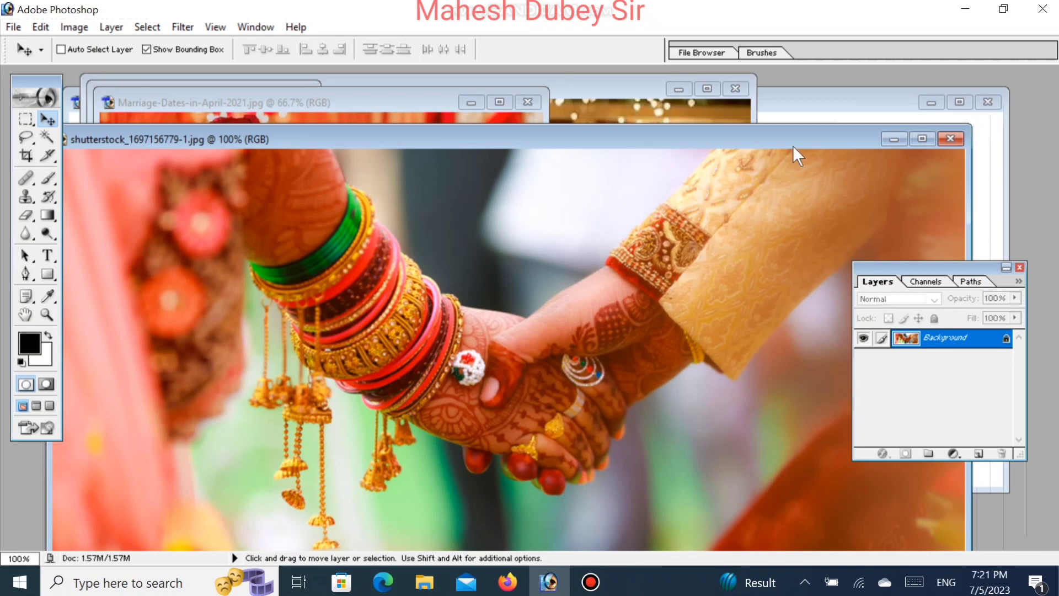
{"action": "left_click_drag", "start_coordinate": [793, 145], "coordinate": [495, 163]}
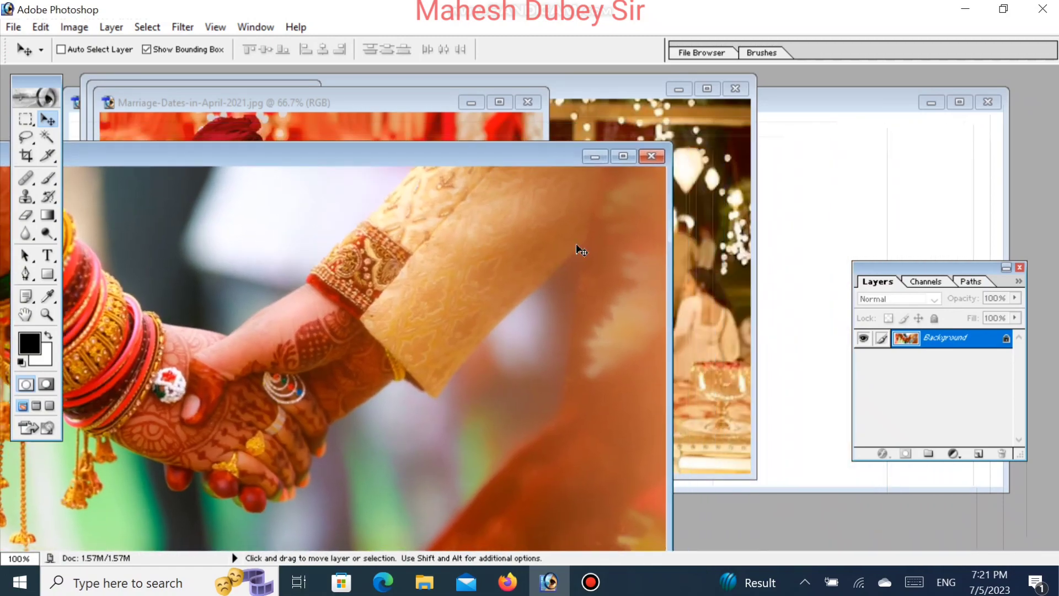
{"action": "left_click", "coordinate": [892, 213]}
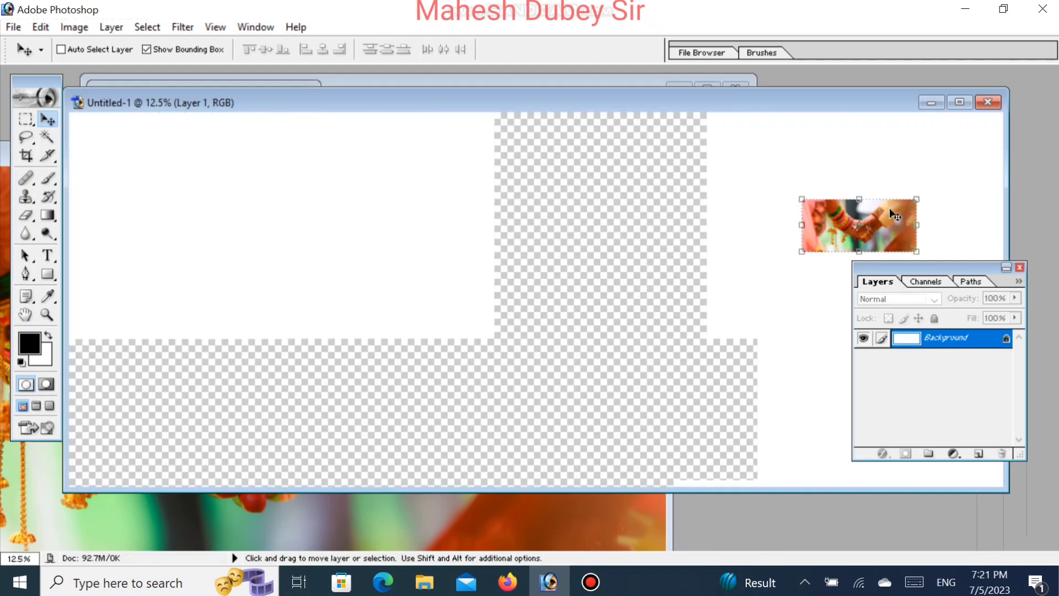
{"action": "left_click_drag", "start_coordinate": [894, 215], "coordinate": [439, 202]}
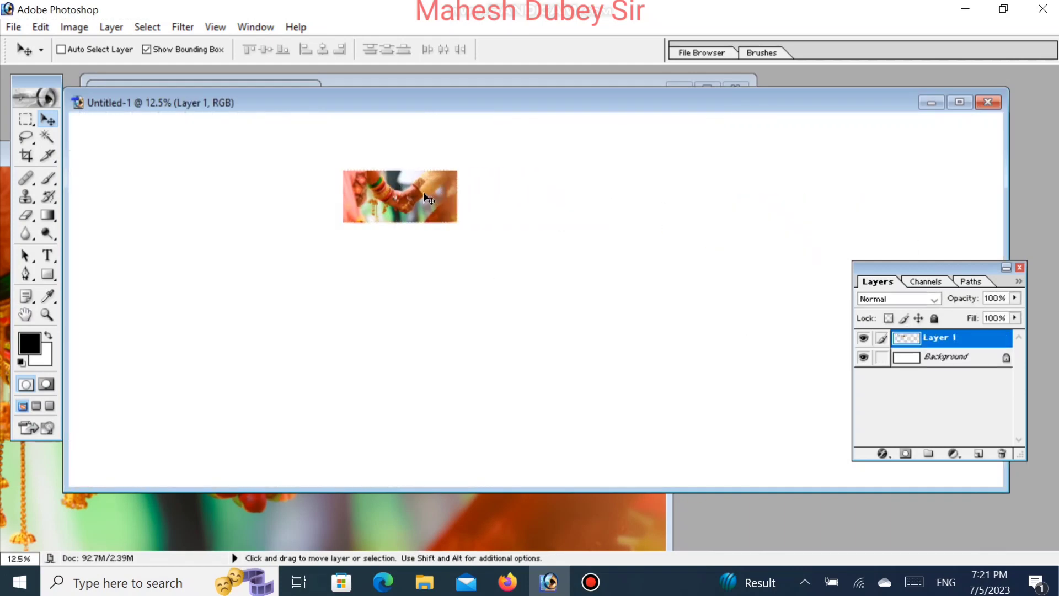
{"action": "left_click_drag", "start_coordinate": [425, 198], "coordinate": [486, 264]}
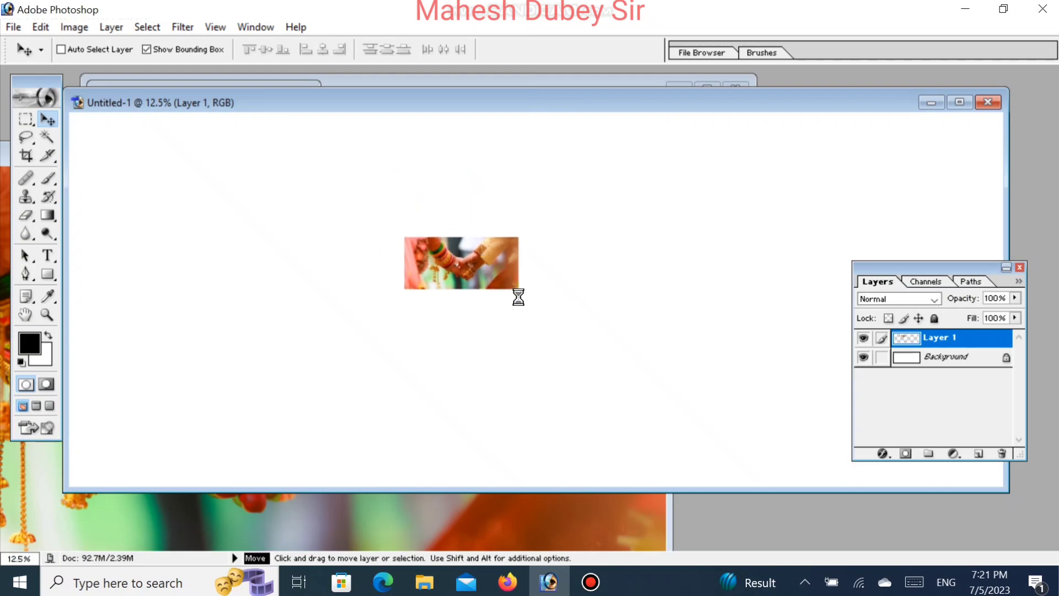
- Scale the placed photo proportionally to about 629% and reposition it so its full height sits on the canvas
{"action": "key", "text": "shift"}
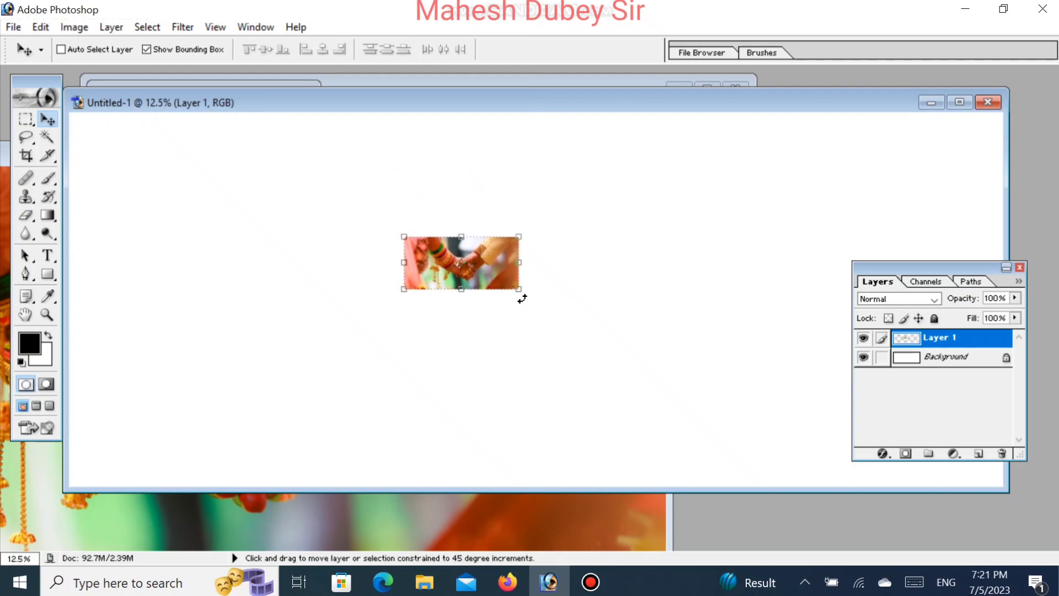
{"action": "left_click", "coordinate": [519, 292]}
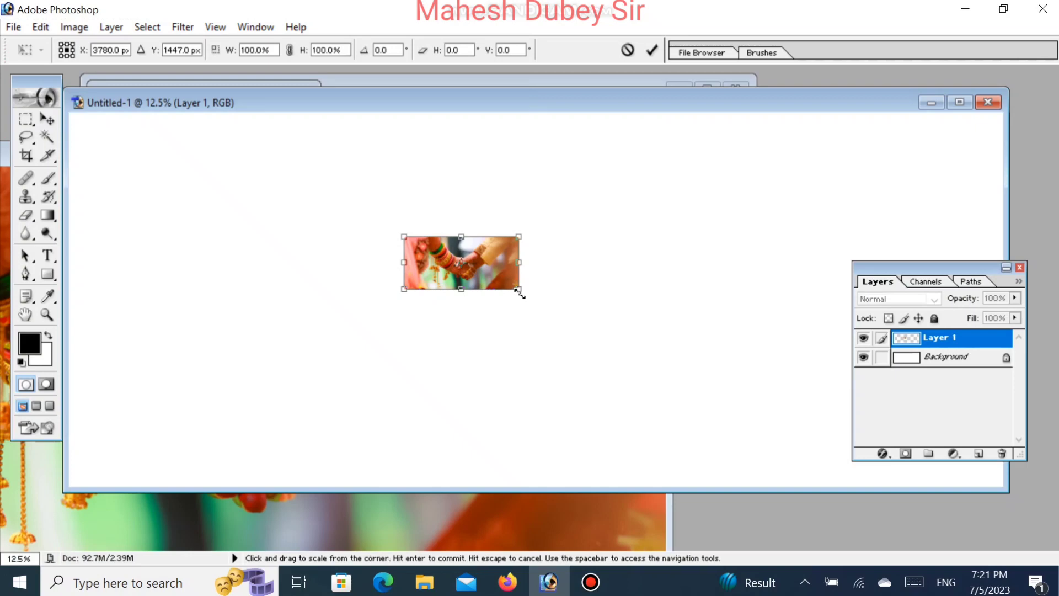
{"action": "left_click", "coordinate": [40, 27]}
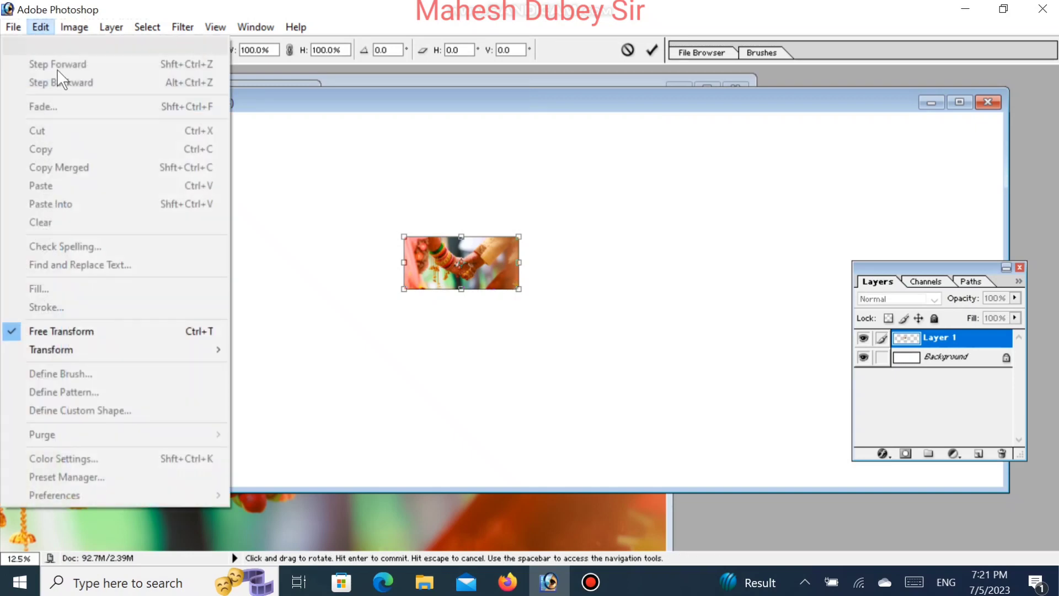
{"action": "left_click", "coordinate": [507, 283]}
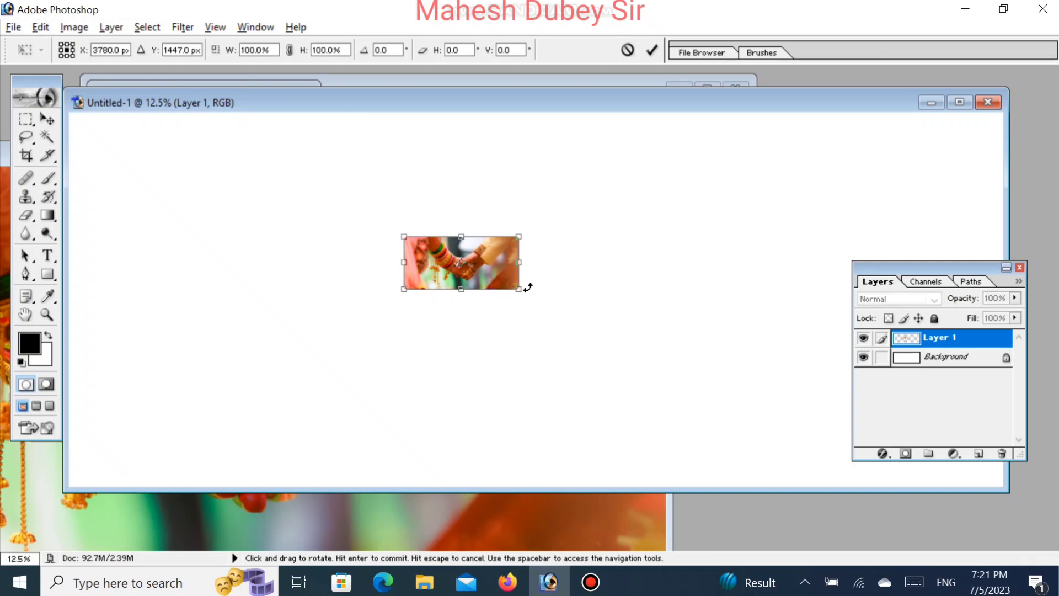
{"action": "left_click_drag", "start_coordinate": [519, 288], "coordinate": [816, 440]}
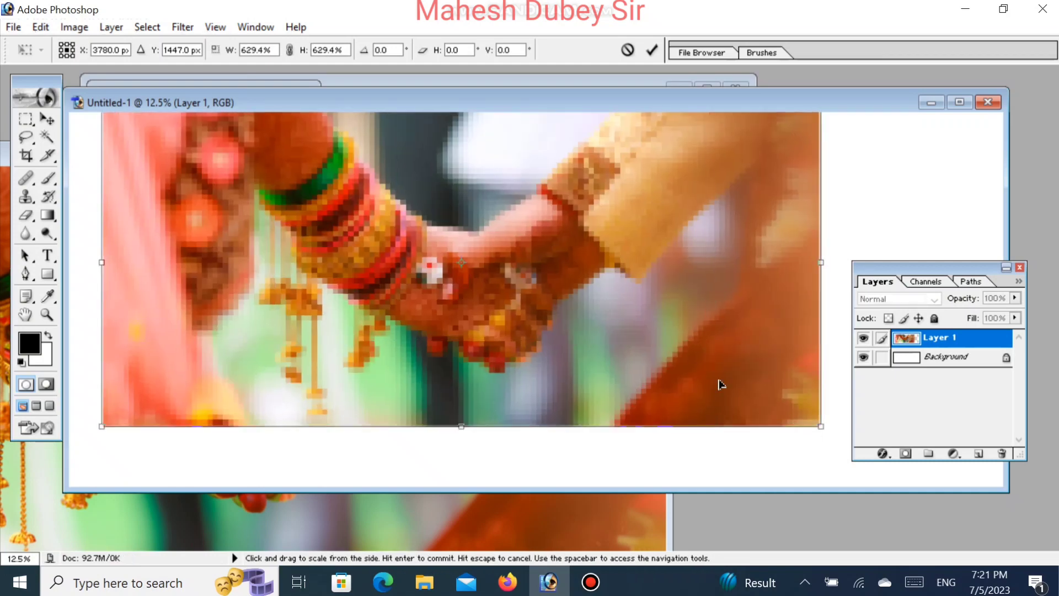
{"action": "left_click_drag", "start_coordinate": [561, 312], "coordinate": [548, 343]}
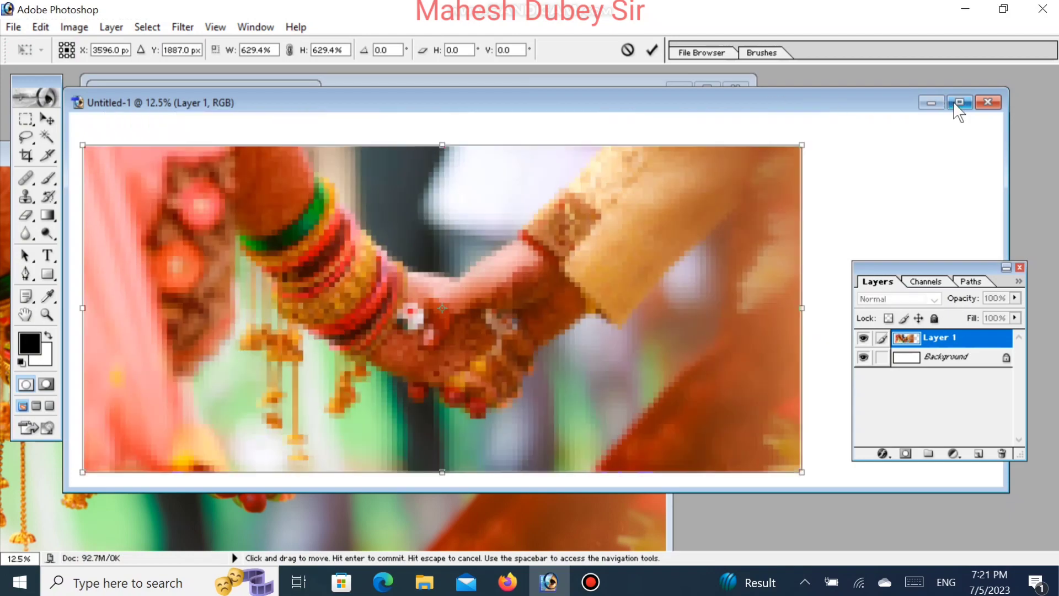
- Maximize the document window and stretch the photo over the whole canvas, to about 833% width and 746% height, applying the transform
{"action": "left_click", "coordinate": [960, 102]}
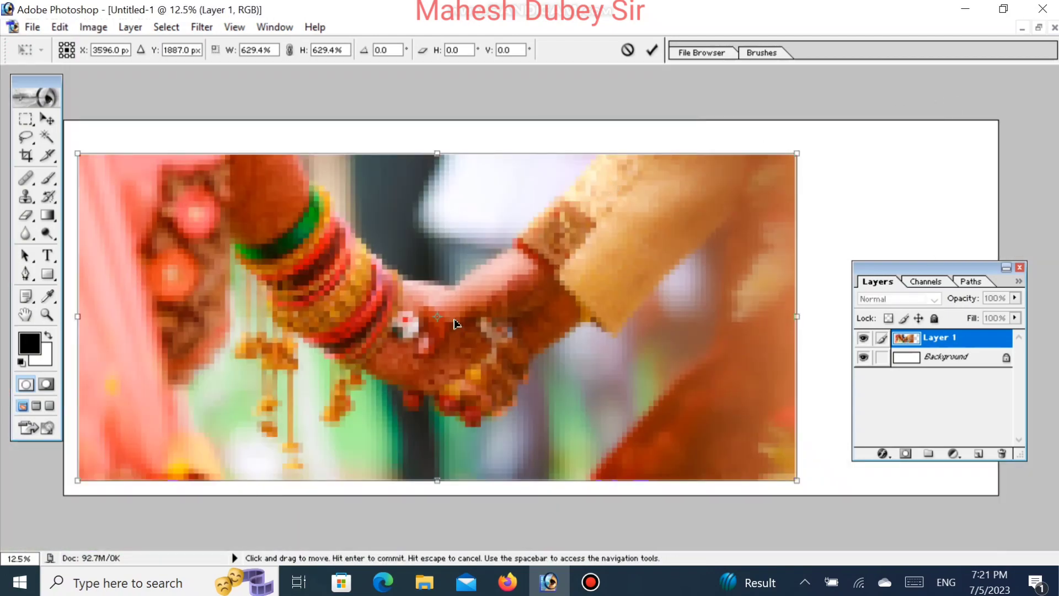
{"action": "left_click_drag", "start_coordinate": [455, 323], "coordinate": [435, 285]}
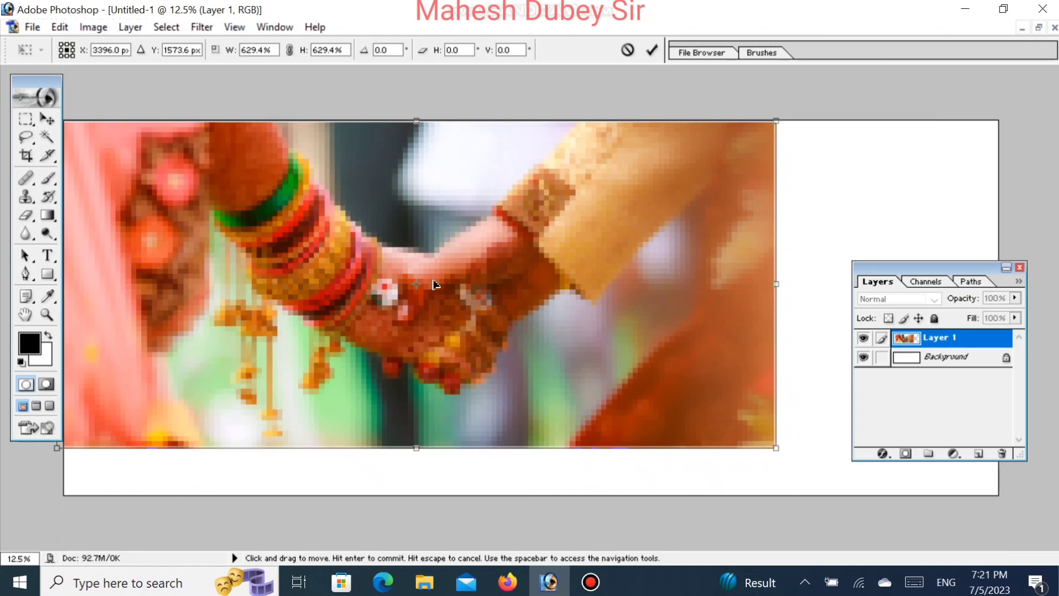
{"action": "left_click_drag", "start_coordinate": [776, 447], "coordinate": [1009, 502]}
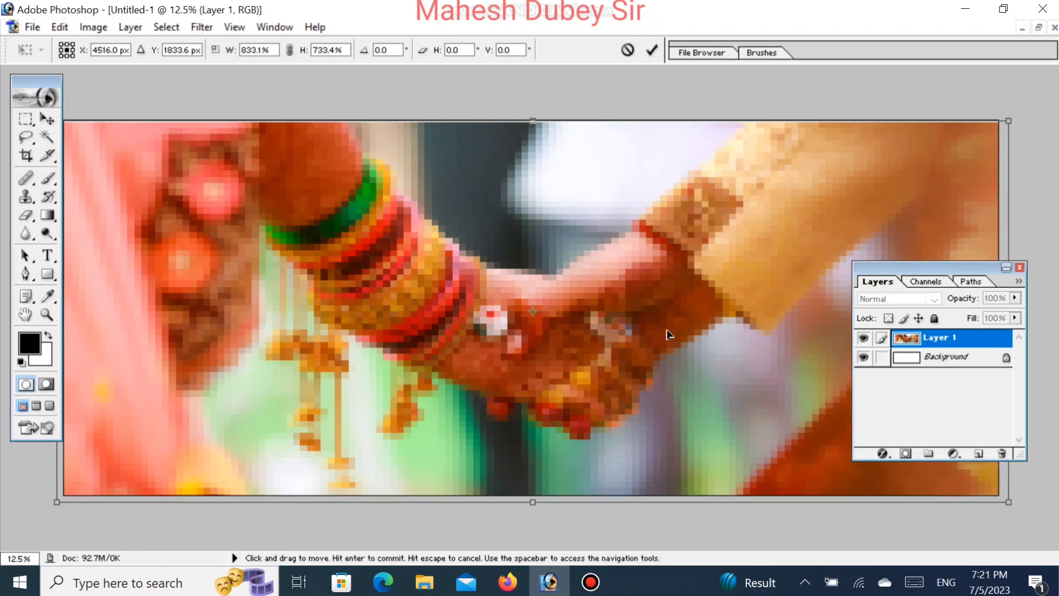
{"action": "left_click_drag", "start_coordinate": [530, 121], "coordinate": [532, 114]}
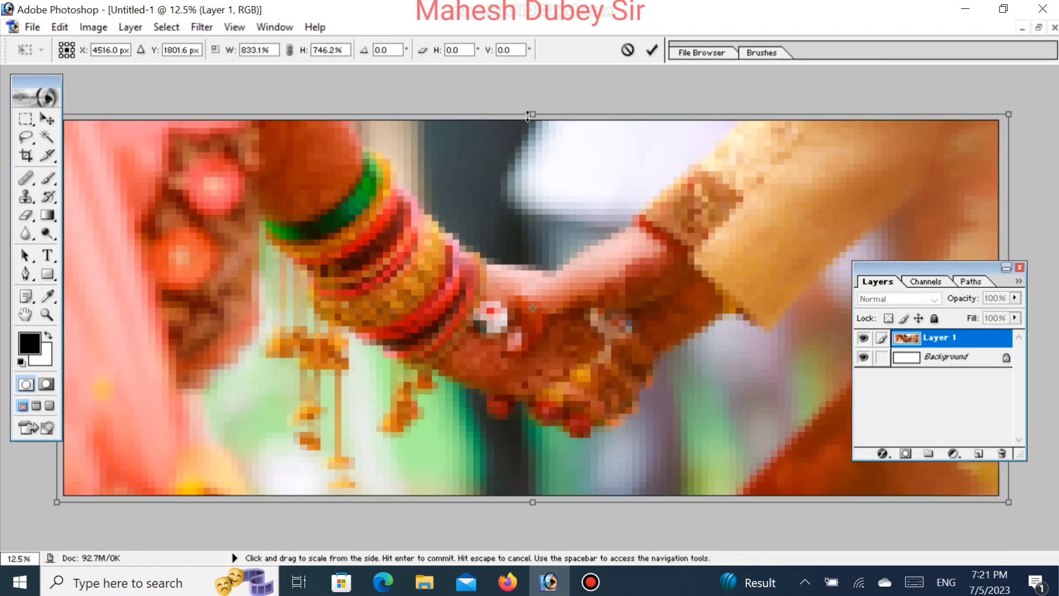
{"action": "key", "text": "Return"}
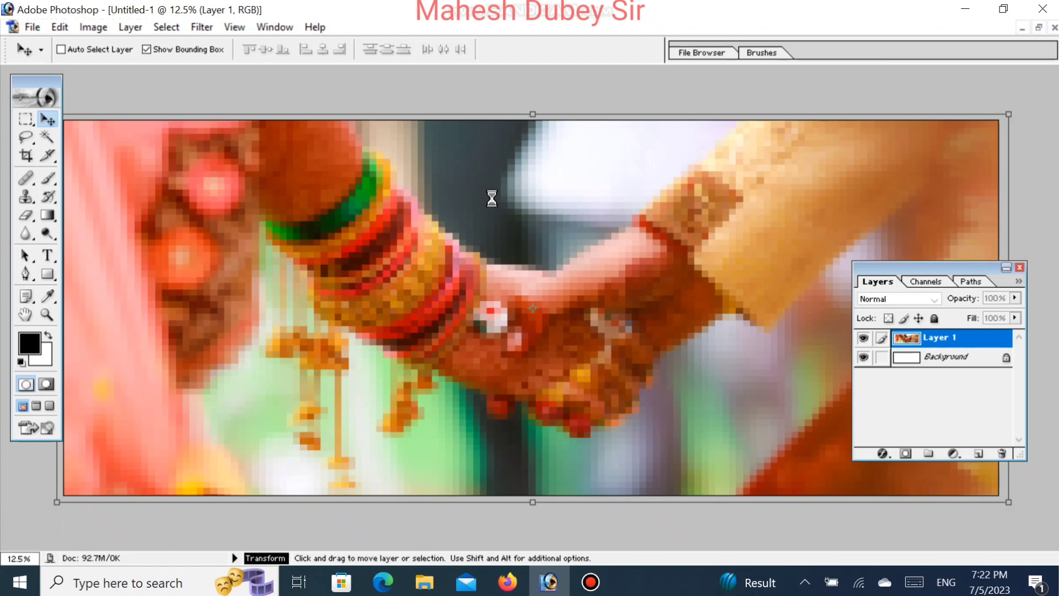
- Select the entire canvas and cut the photo out of Layer 1
{"action": "key", "text": "ctrl+minus"}
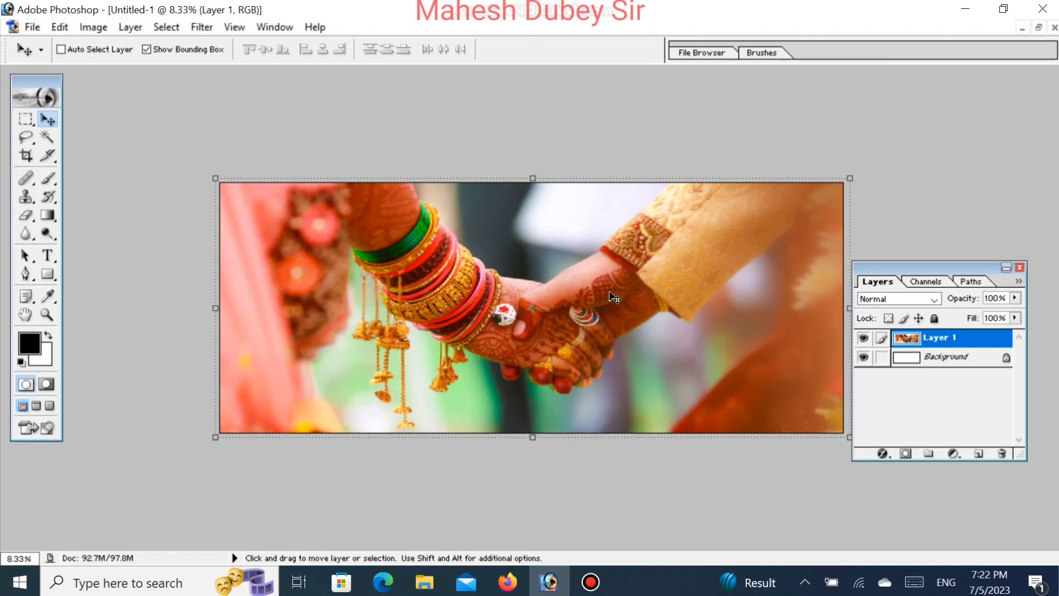
{"action": "key", "text": "ctrl+a"}
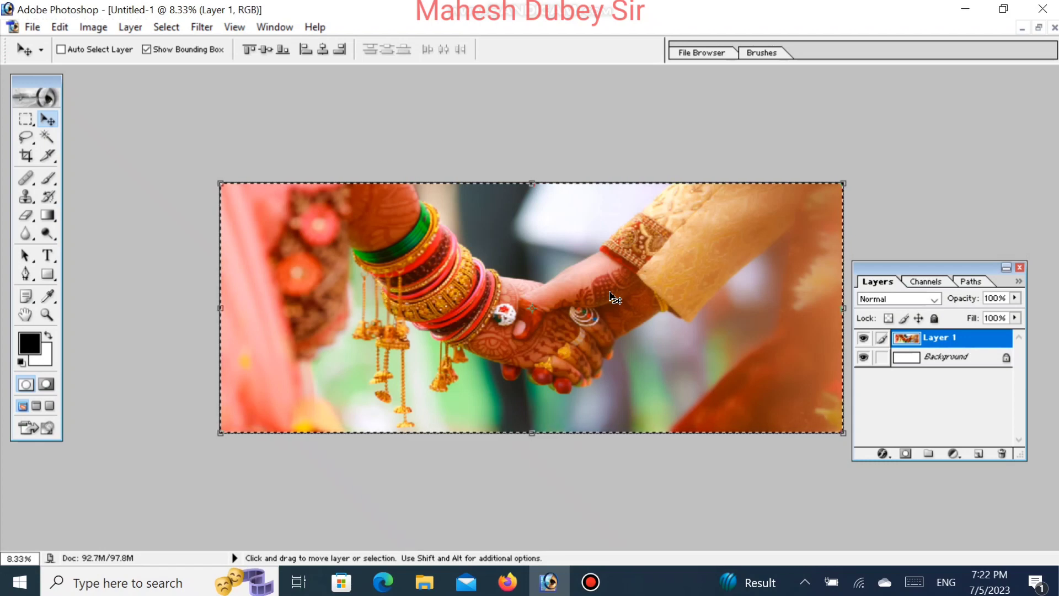
{"action": "key", "text": "ctrl+c"}
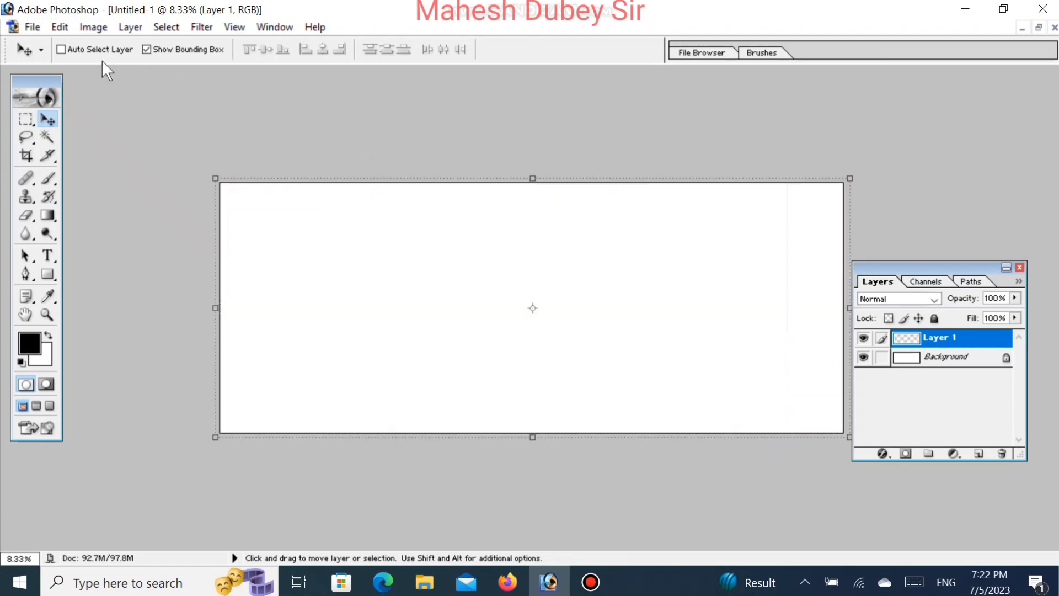
- Delete the emptied Layer 1, undoing both that deletion and the preceding cut to restore the full-canvas photo
{"action": "left_click", "coordinate": [132, 27]}
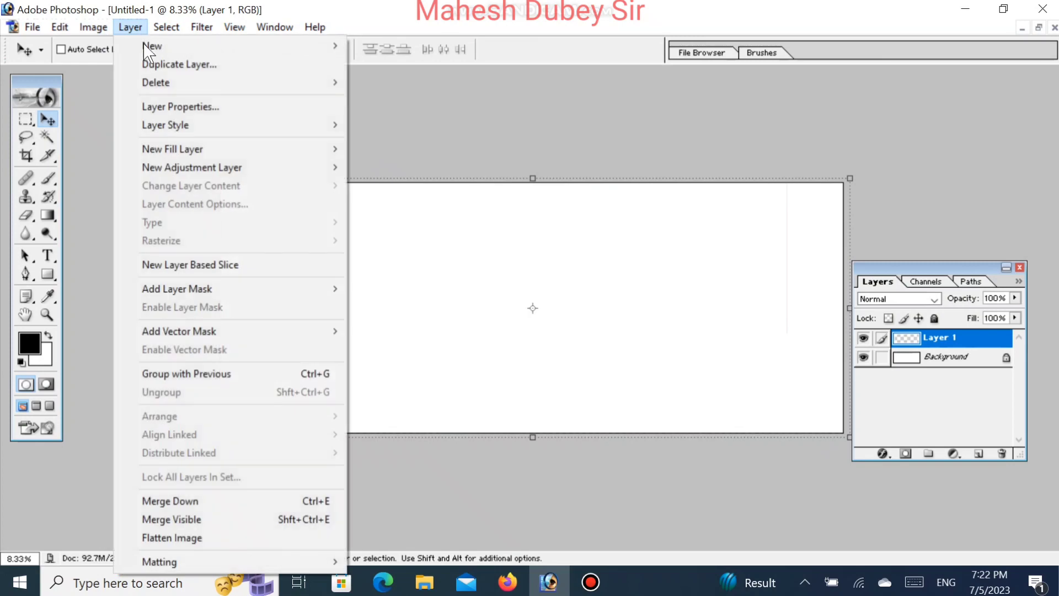
{"action": "mouse_move", "coordinate": [202, 82]}
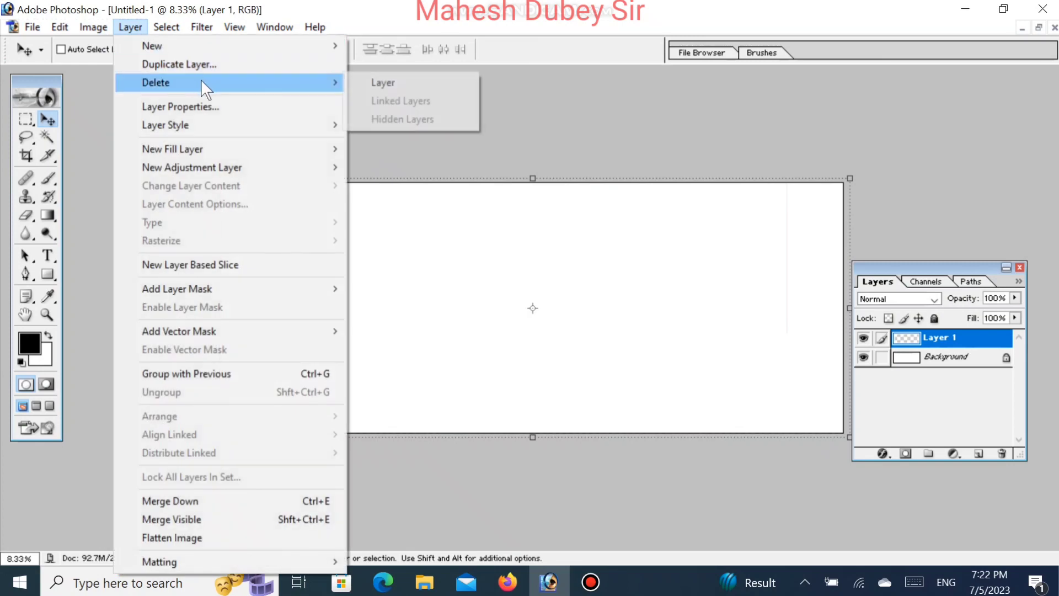
{"action": "left_click", "coordinate": [397, 77]}
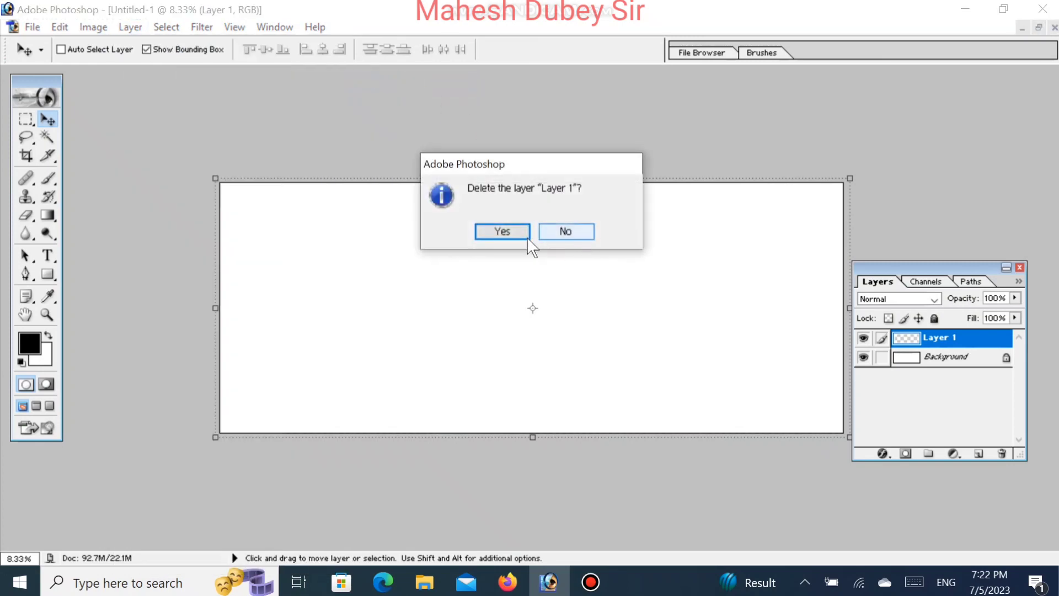
{"action": "left_click", "coordinate": [509, 230]}
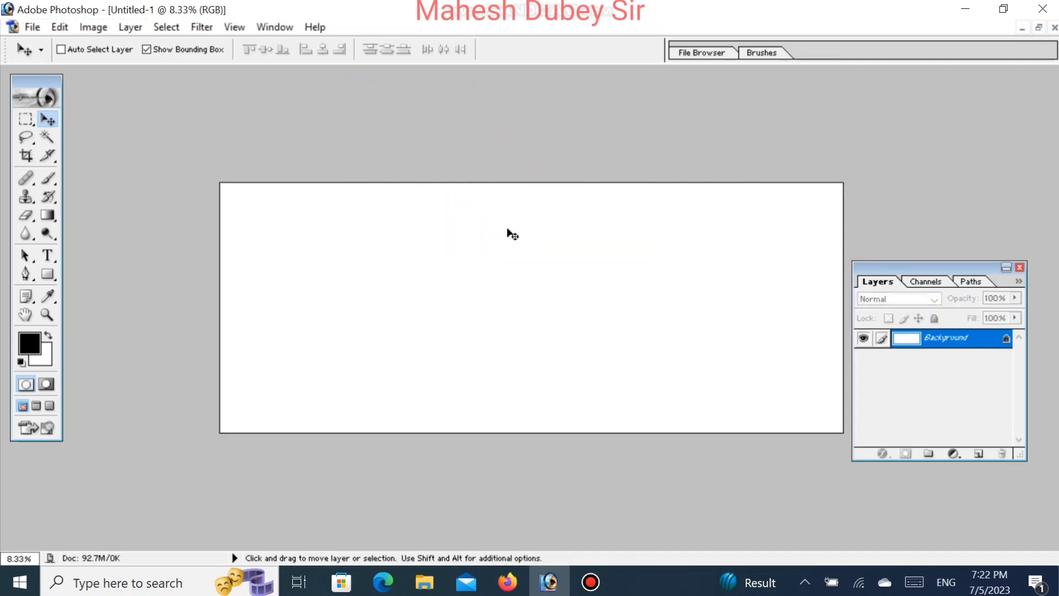
{"action": "key", "text": "ctrl+z"}
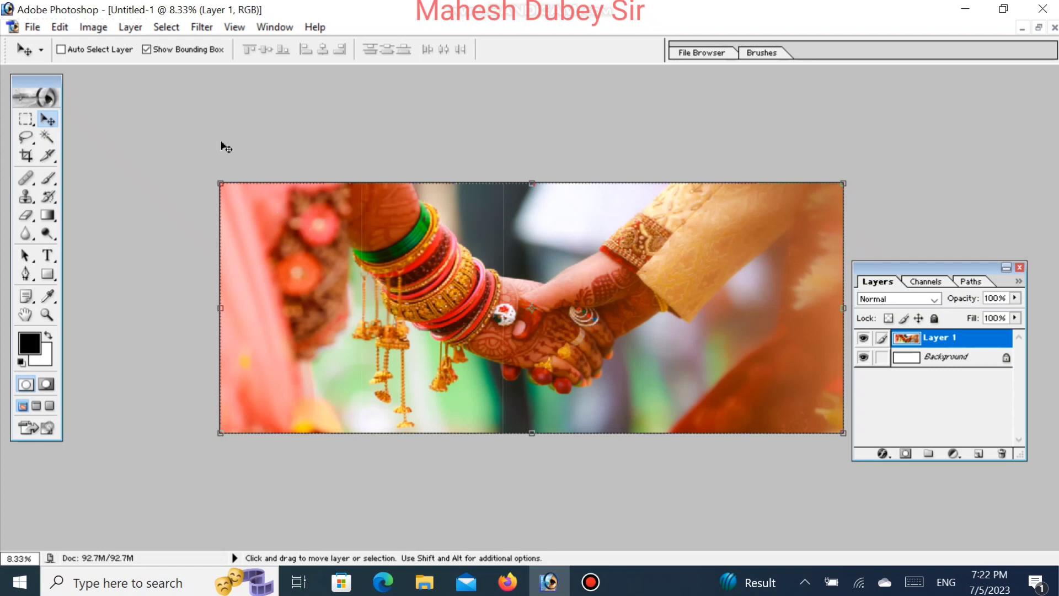
- Draw a large black circle with the Ellipse shape tool over the left part of the holding-hands photo
{"action": "left_click", "coordinate": [53, 282]}
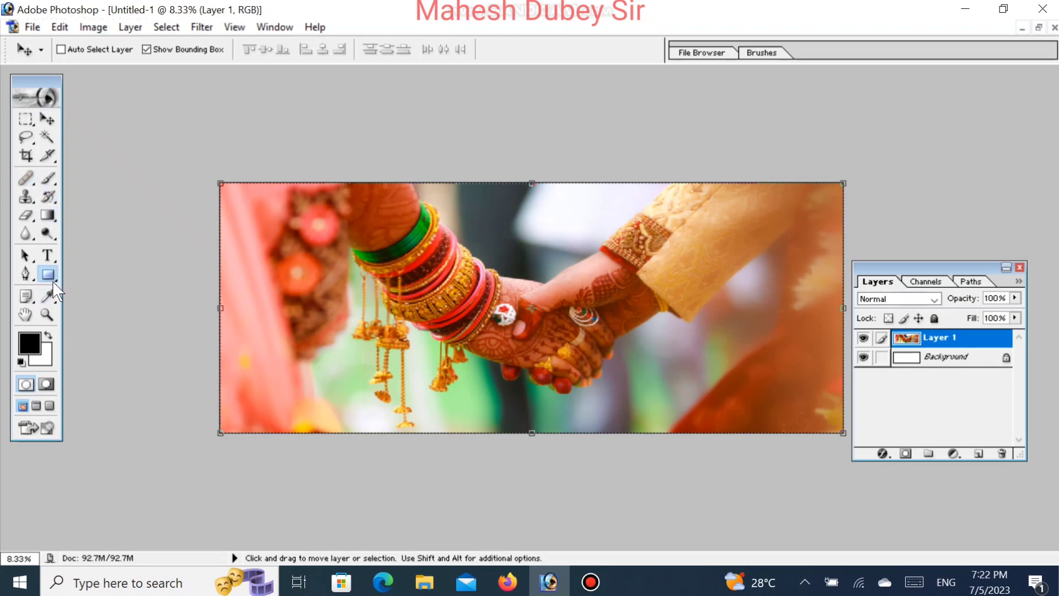
{"action": "left_click_drag", "start_coordinate": [52, 283], "coordinate": [110, 307]}
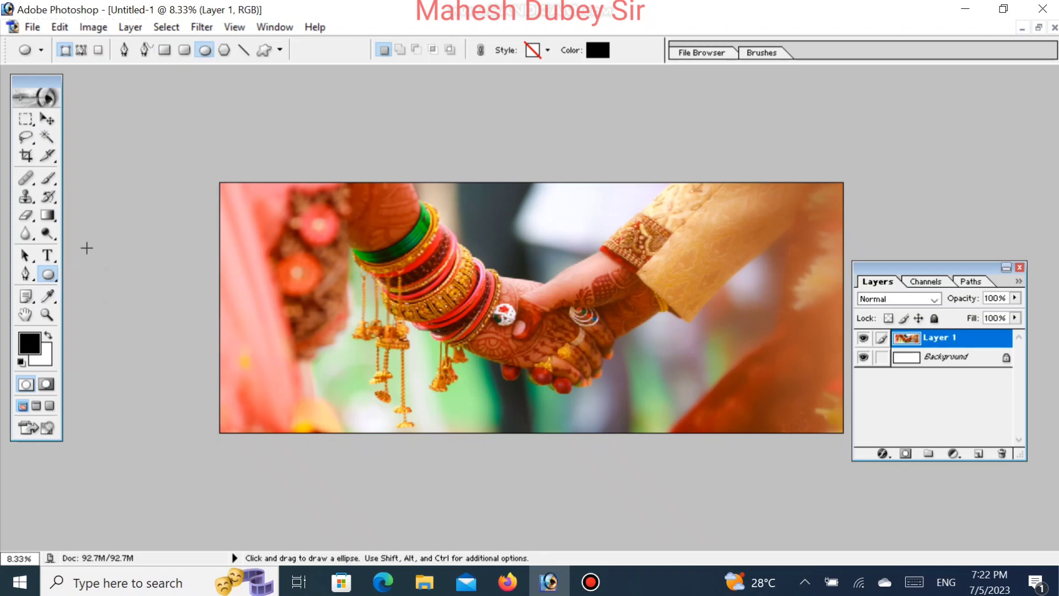
{"action": "left_click_drag", "start_coordinate": [51, 272], "coordinate": [124, 311]}
{"action": "left_click_drag", "start_coordinate": [187, 190], "coordinate": [443, 408]}
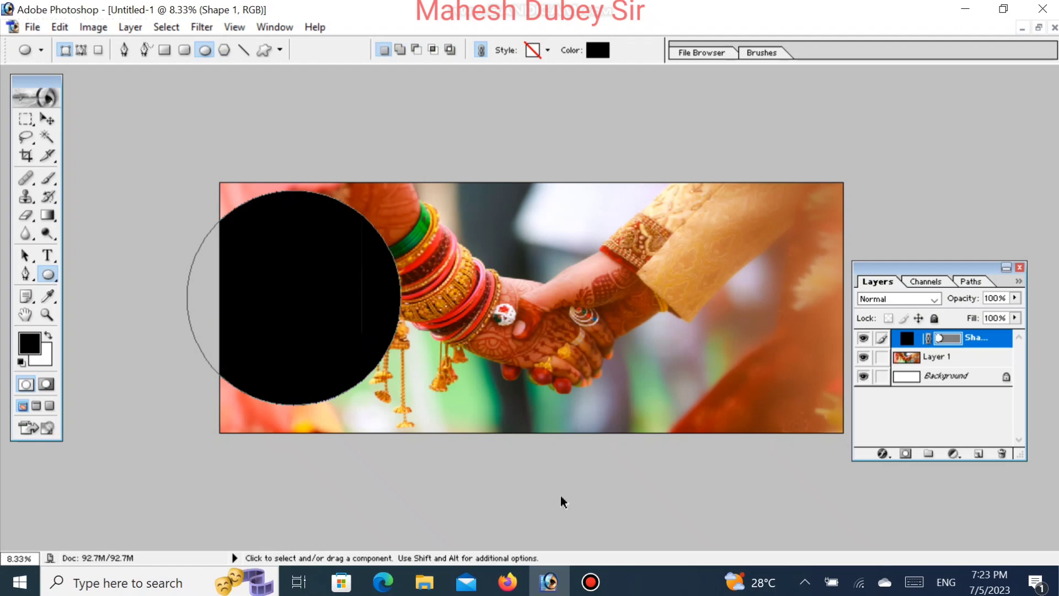
- Scale the black circle proportionally to about 150.4% and shift it so it hangs off the canvas's left edge, applying the transform
{"action": "key", "text": "ctrl+t"}
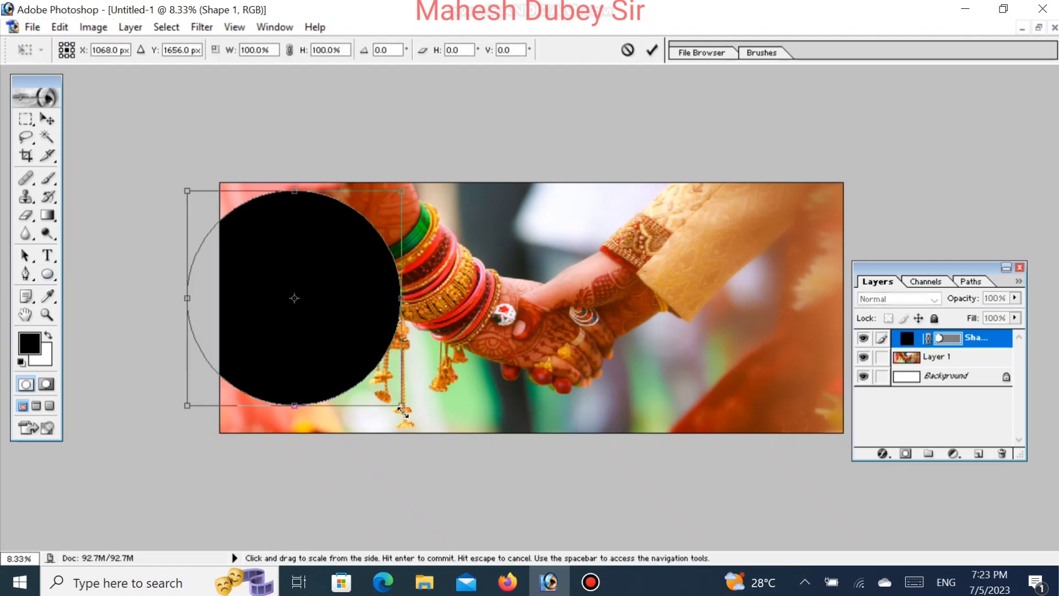
{"action": "left_click_drag", "start_coordinate": [403, 409], "coordinate": [456, 459]}
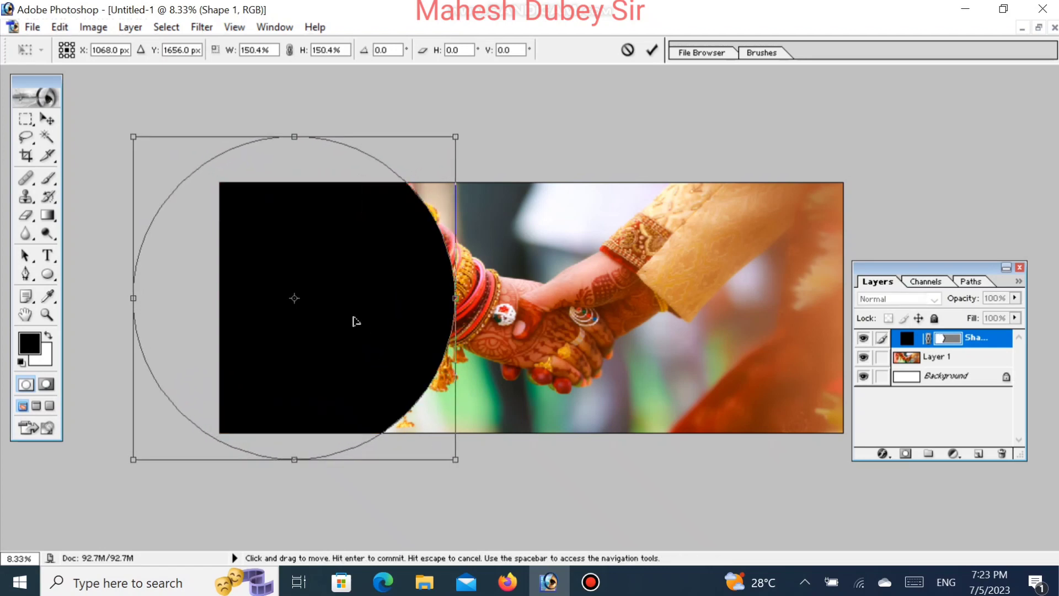
{"action": "left_click_drag", "start_coordinate": [355, 321], "coordinate": [311, 320]}
{"action": "key", "text": "u"}
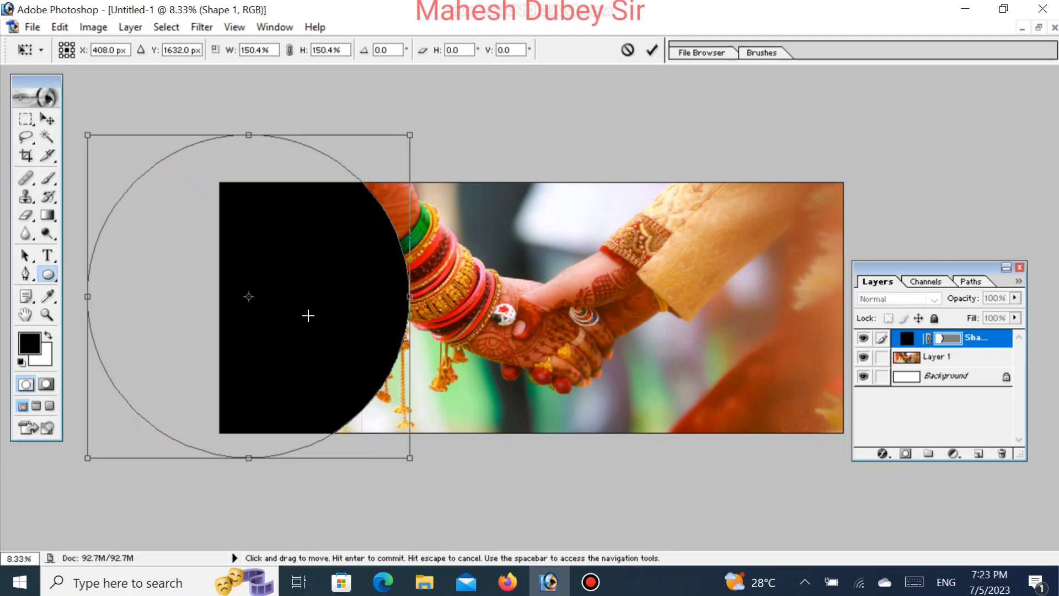
- Nudge the black circle slightly downward to center it vertically on the canvas
{"action": "left_click", "coordinate": [45, 117]}
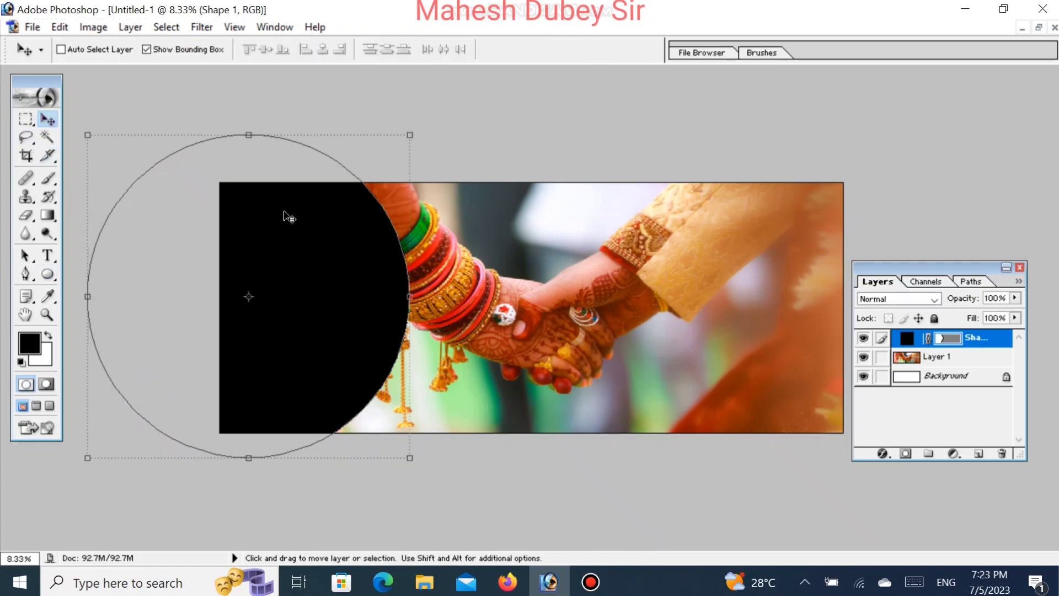
{"action": "key", "text": "shift+Down"}
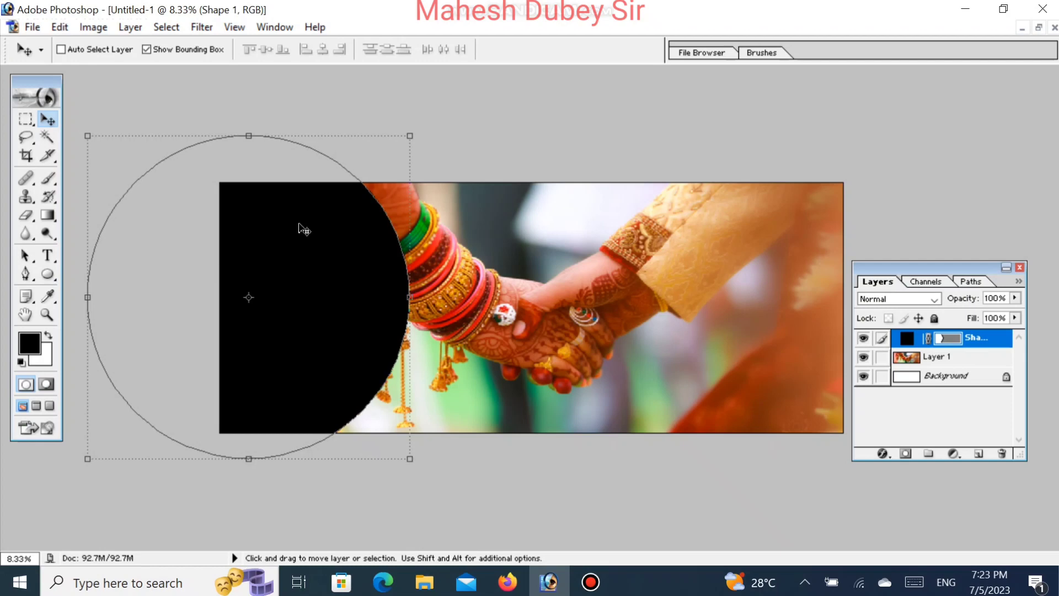
{"action": "key", "text": "shift+Down"}
{"action": "key", "text": "shift+Down"}
{"action": "key", "text": "shift+Down"}
{"action": "key", "text": "shift+Down"}
{"action": "key", "text": "shift+Down"}
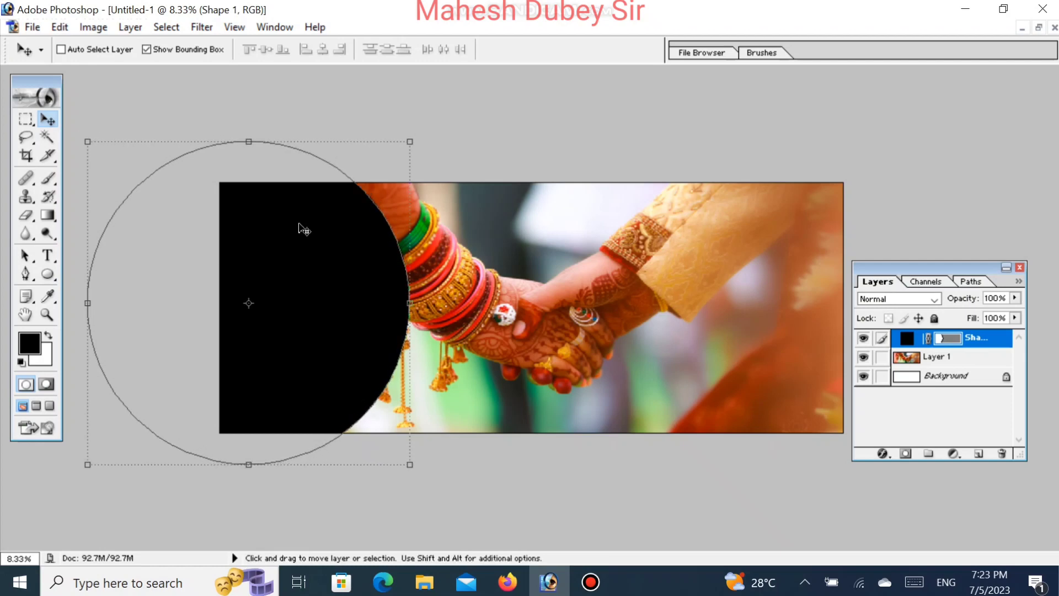
{"action": "key", "text": "shift+Down"}
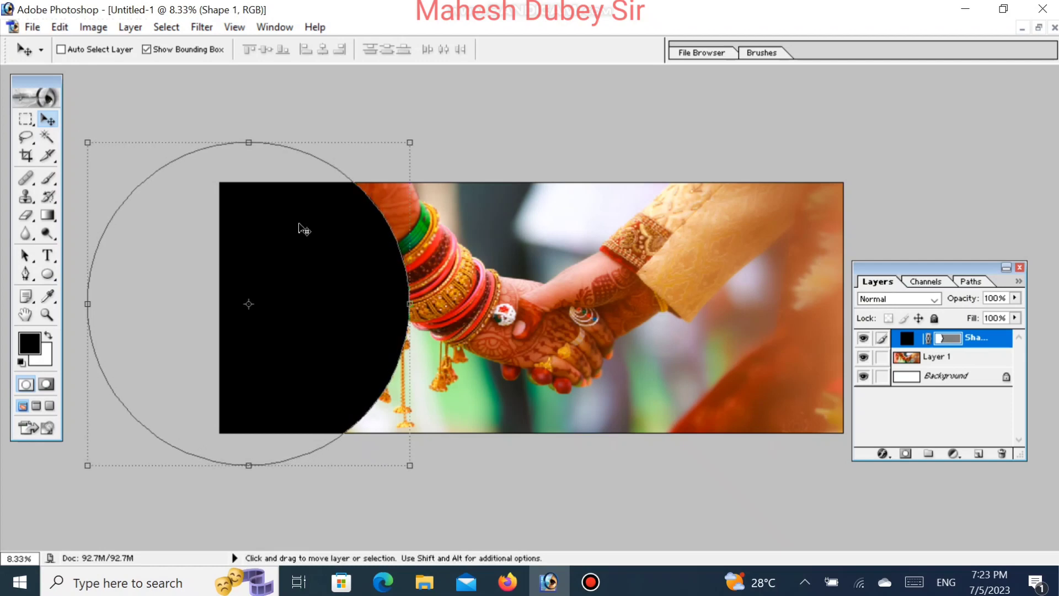
- Duplicate the black circle to the right of the original and recolor the copy bright red
{"action": "left_click_drag", "start_coordinate": [303, 228], "coordinate": [386, 228]}
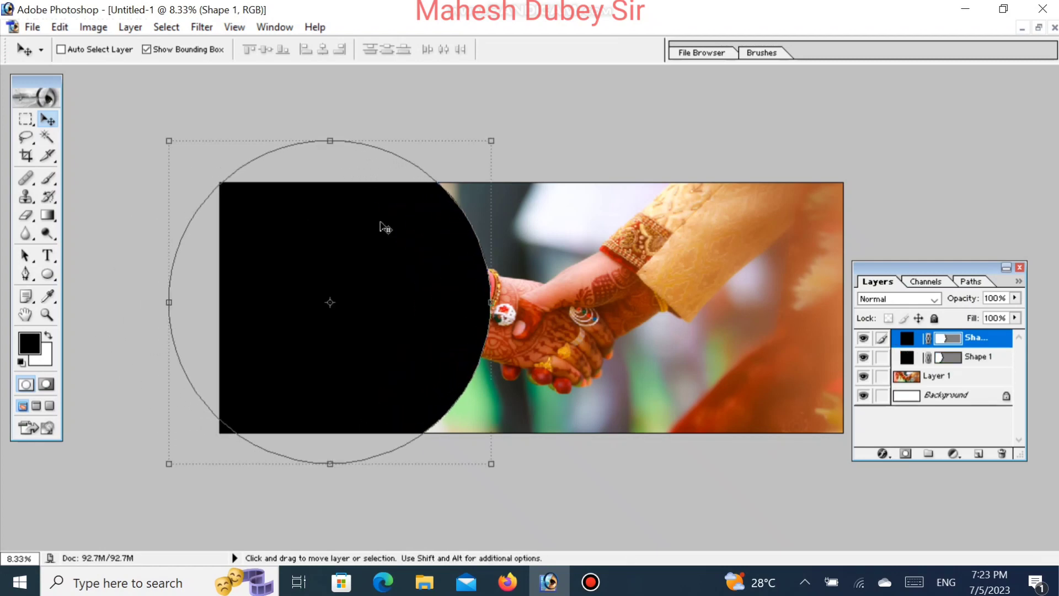
{"action": "double_click", "coordinate": [907, 345]}
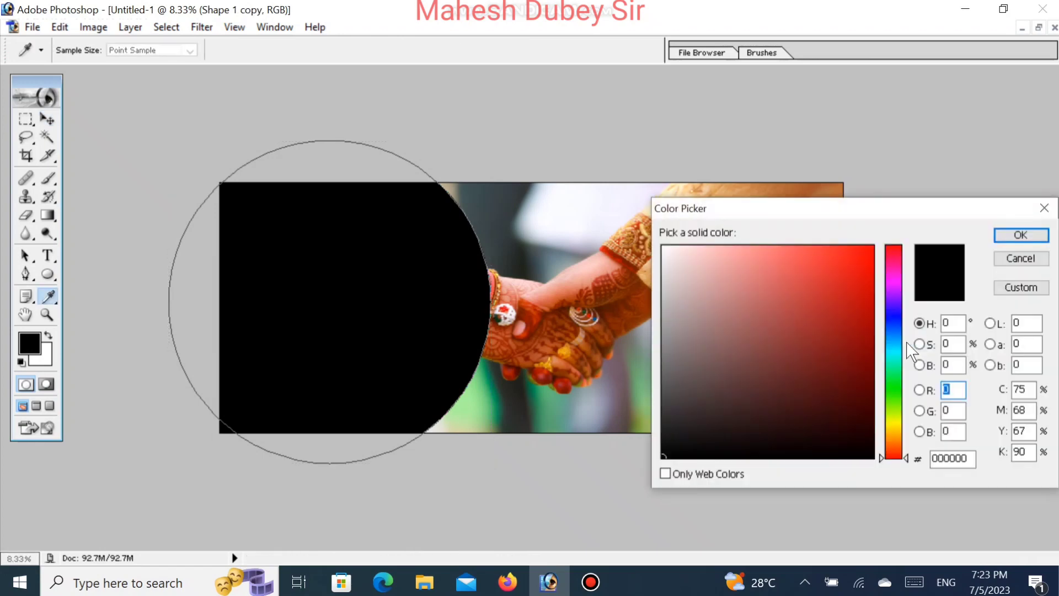
{"action": "left_click", "coordinate": [865, 258]}
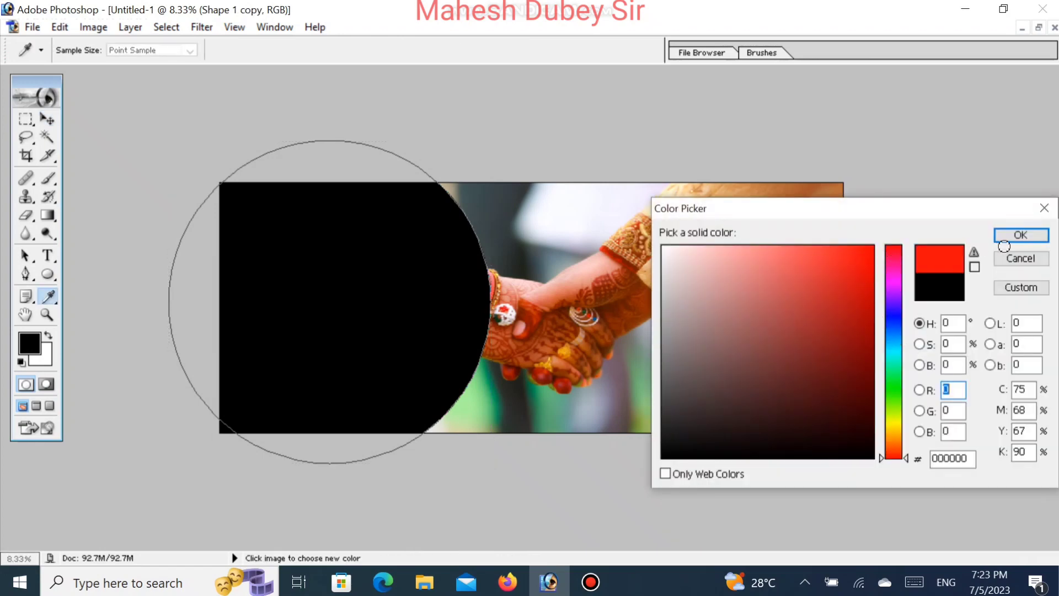
{"action": "left_click", "coordinate": [1020, 236]}
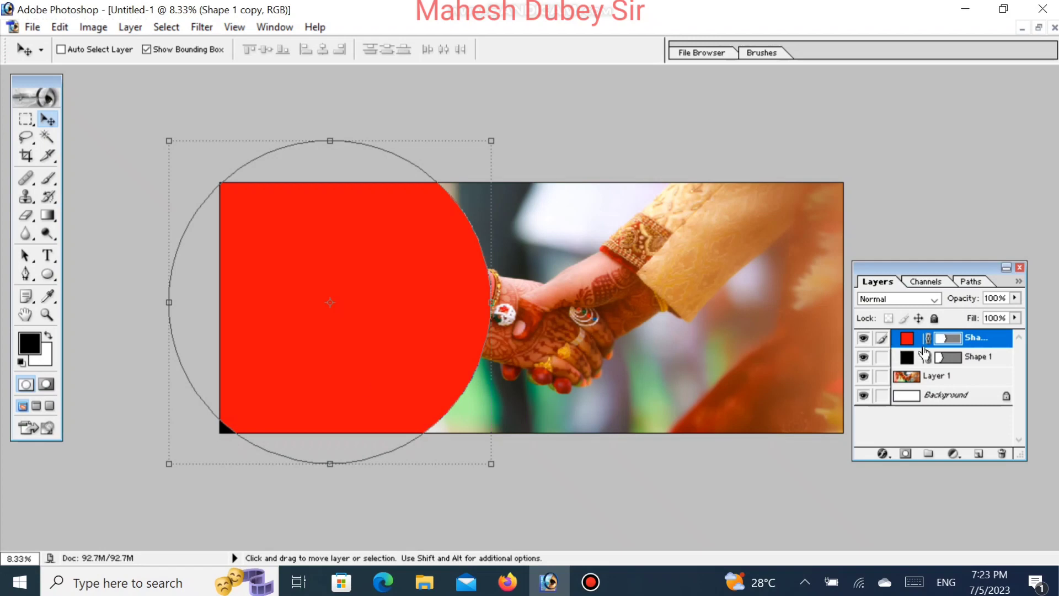
- Move the red circle's layer beneath the black circle and select the black Shape 1 layer
{"action": "left_click_drag", "start_coordinate": [910, 345], "coordinate": [915, 371]}
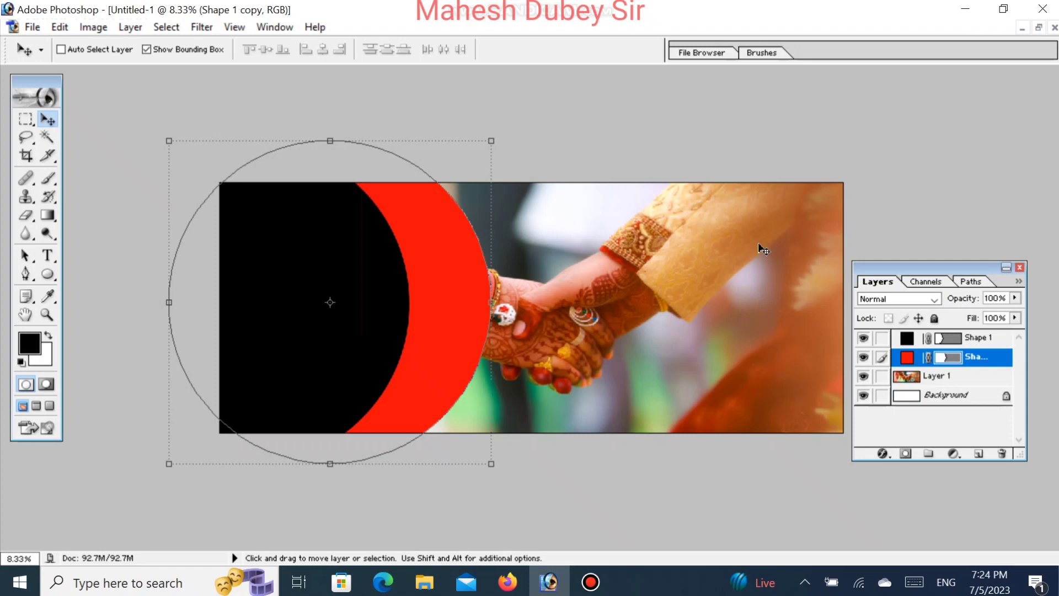
{"action": "right_click", "coordinate": [308, 299]}
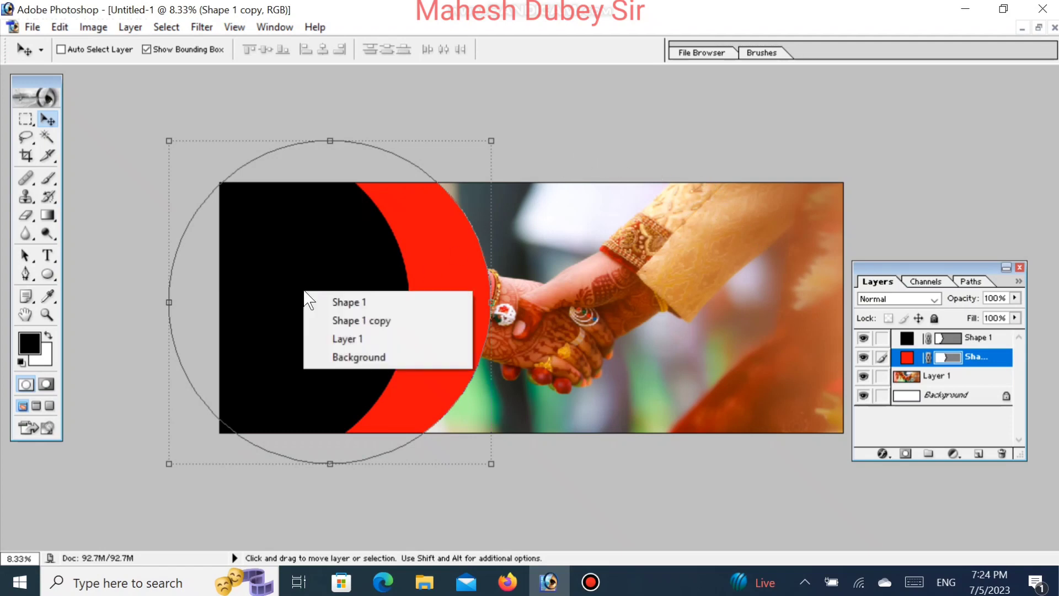
{"action": "left_click", "coordinate": [258, 251]}
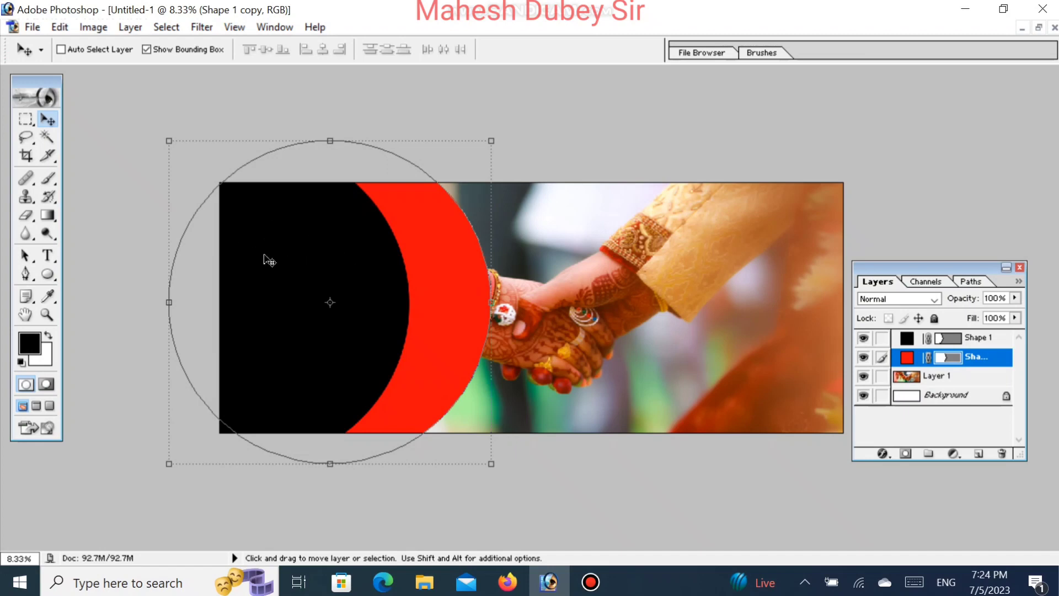
{"action": "right_click", "coordinate": [266, 258]}
{"action": "left_click", "coordinate": [307, 268]}
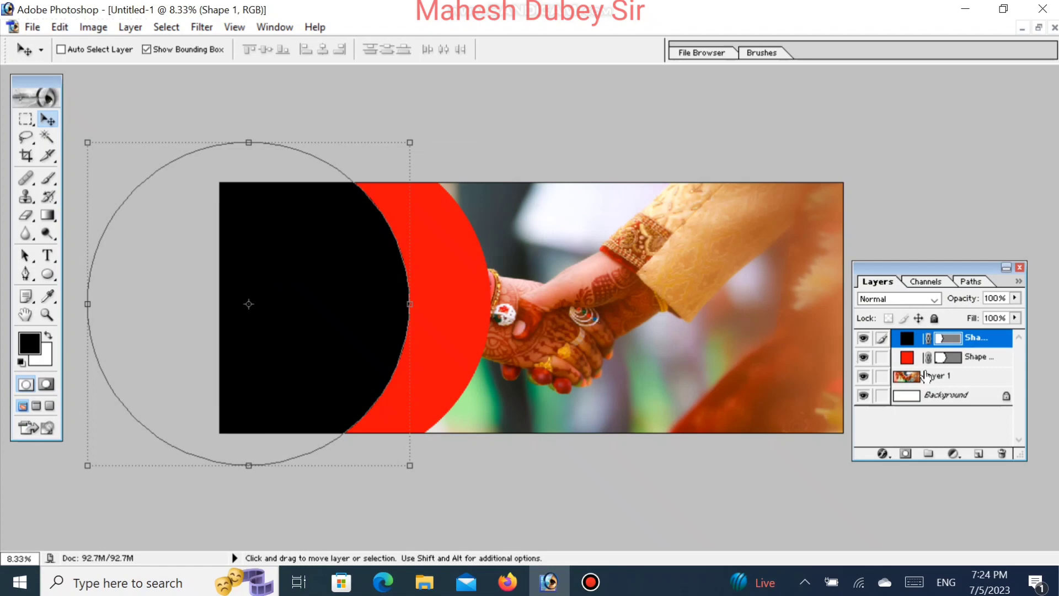
- Restore the document windows to floating and move the holding-hands photo and Untitled-1 aside to expose Marriage-Dates-in-April-2021.jpg
{"action": "left_click", "coordinate": [1039, 27]}
{"action": "left_click", "coordinate": [522, 511]}
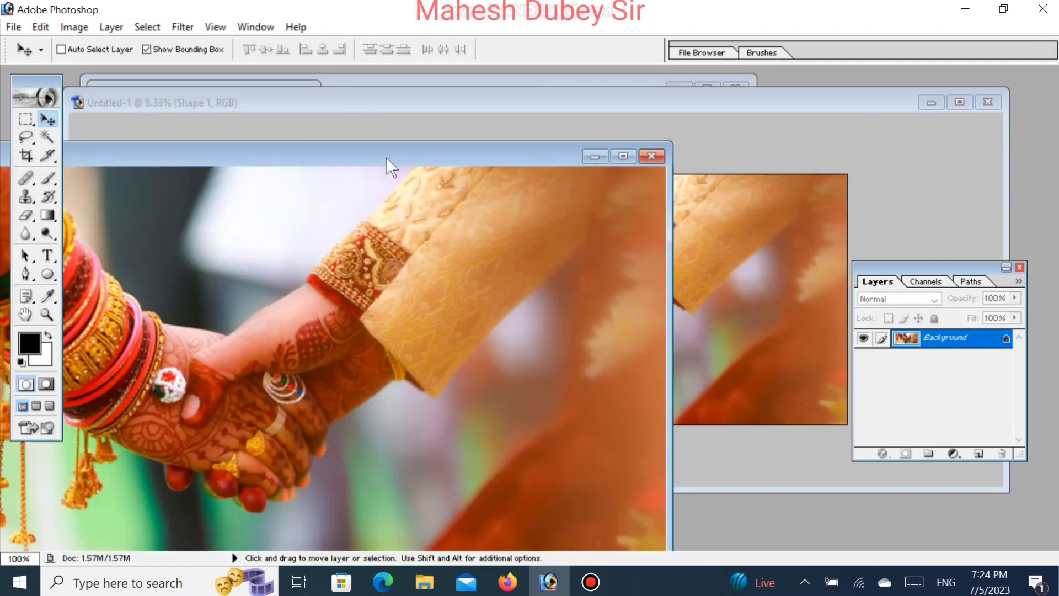
{"action": "left_click_drag", "start_coordinate": [387, 151], "coordinate": [677, 412]}
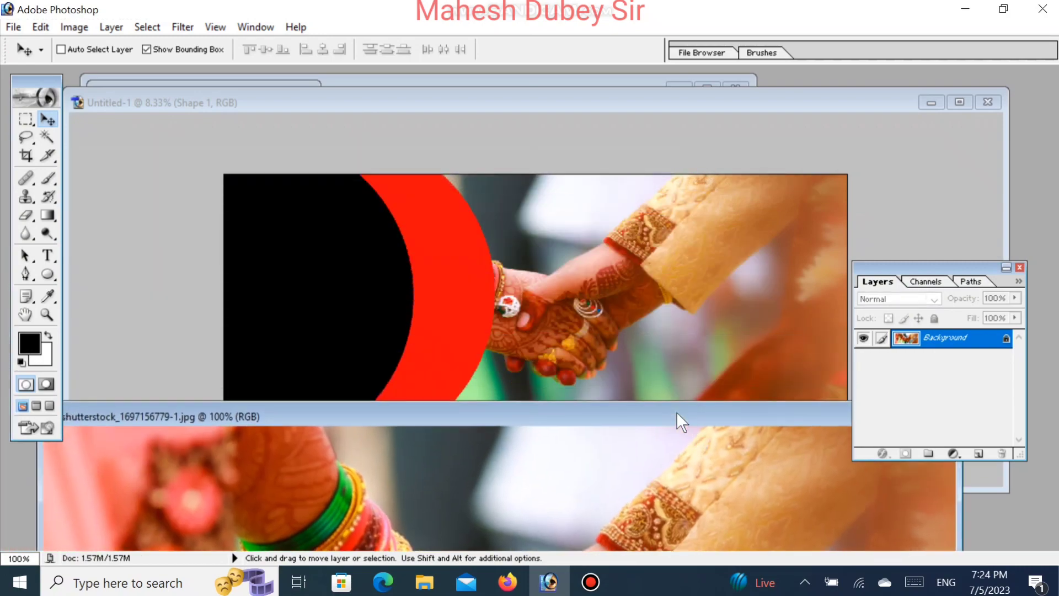
{"action": "left_click", "coordinate": [459, 136]}
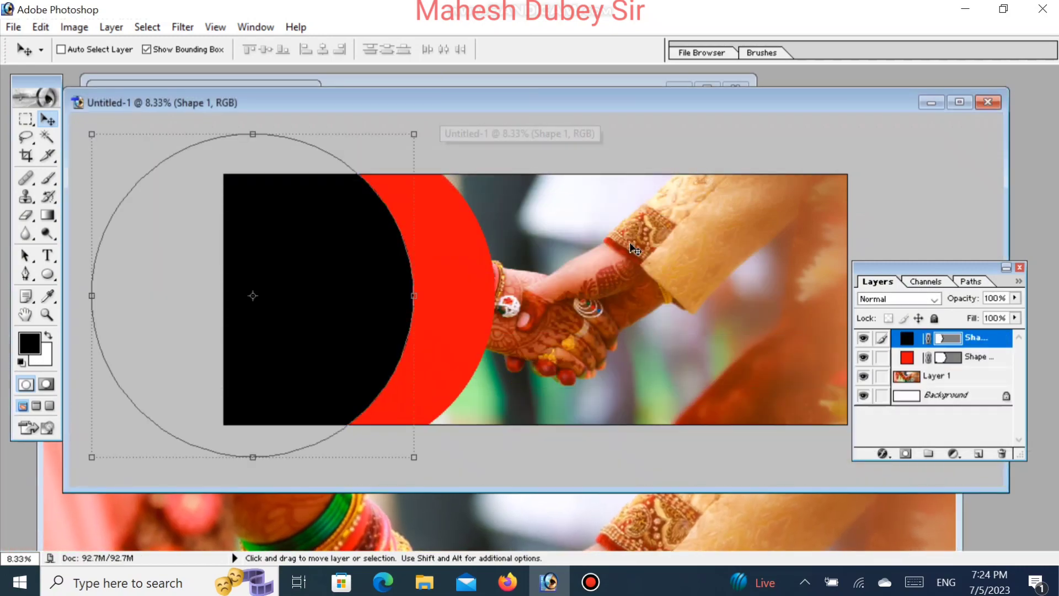
{"action": "left_click_drag", "start_coordinate": [493, 110], "coordinate": [664, 223]}
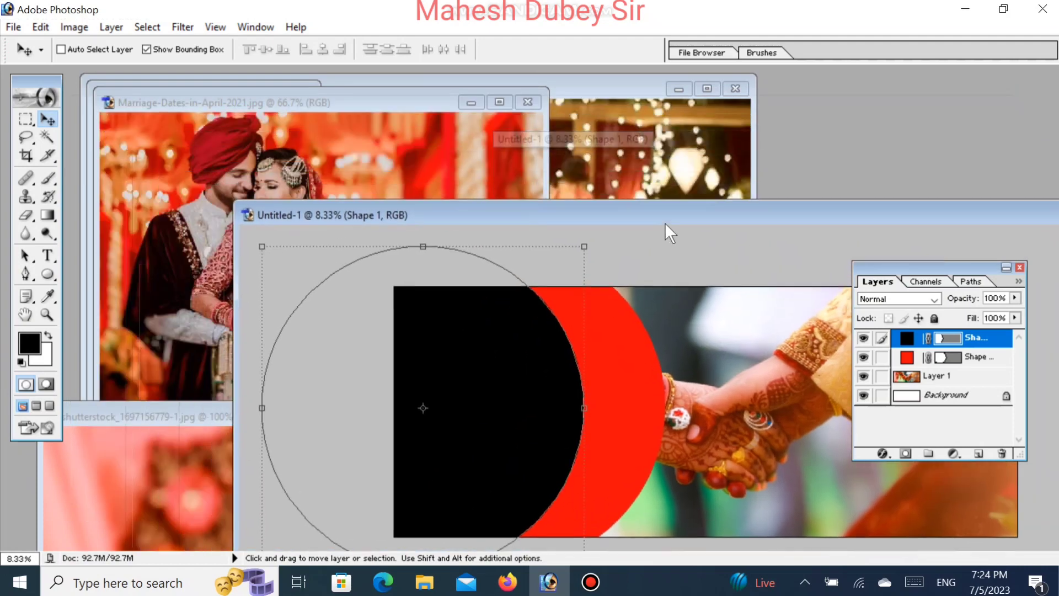
- Copy the entire Marriage-Dates-in-April-2021.jpg photo and paste it above Shape 1 in the maximized Untitled-1 document
{"action": "left_click", "coordinate": [369, 139]}
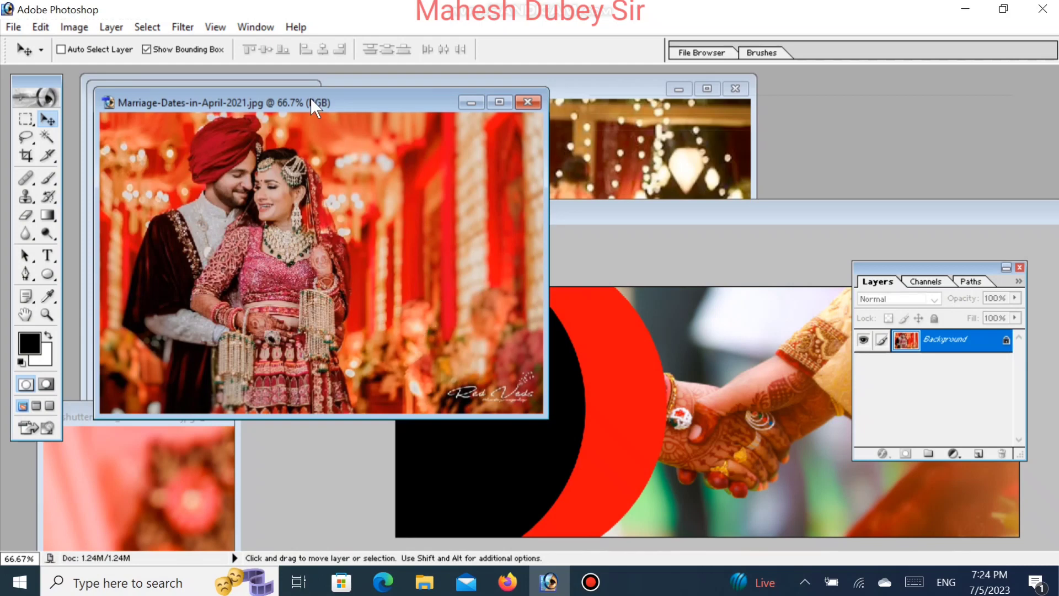
{"action": "key", "text": "ctrl+a"}
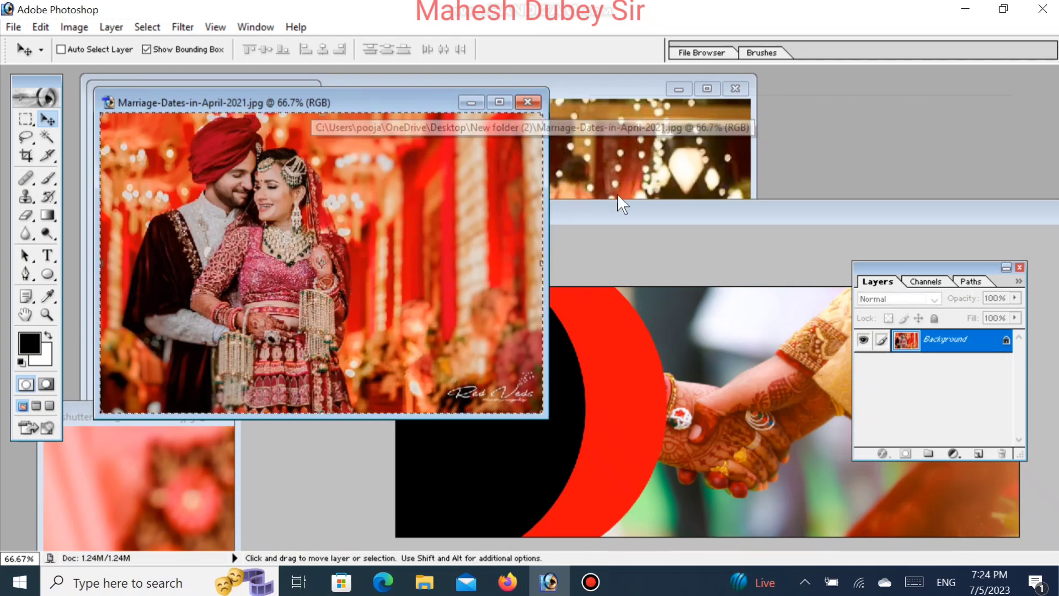
{"action": "left_click", "coordinate": [628, 211]}
{"action": "double_click", "coordinate": [629, 213]}
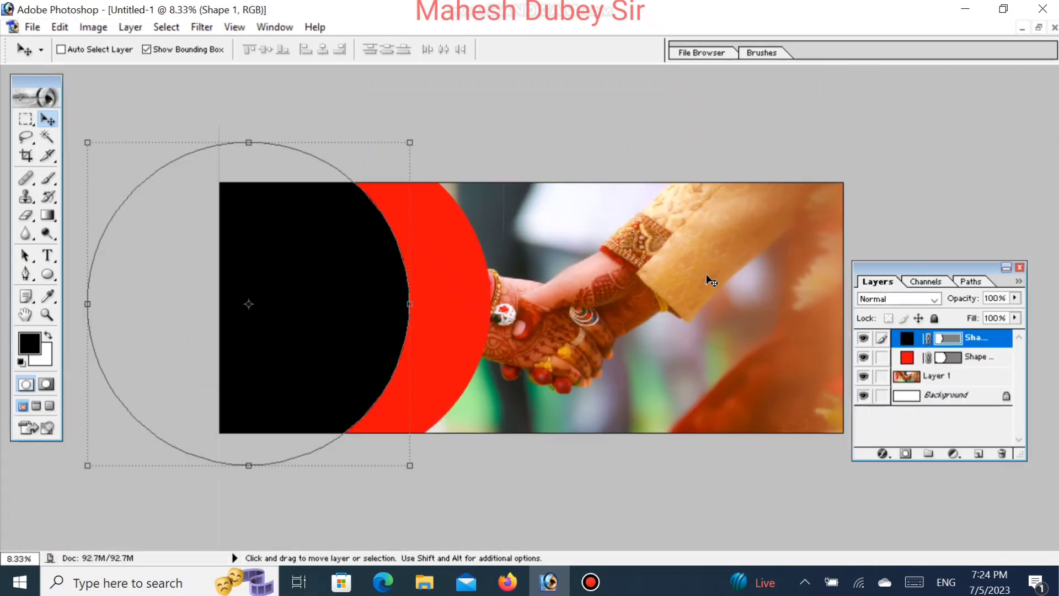
{"action": "key", "text": "ctrl+v"}
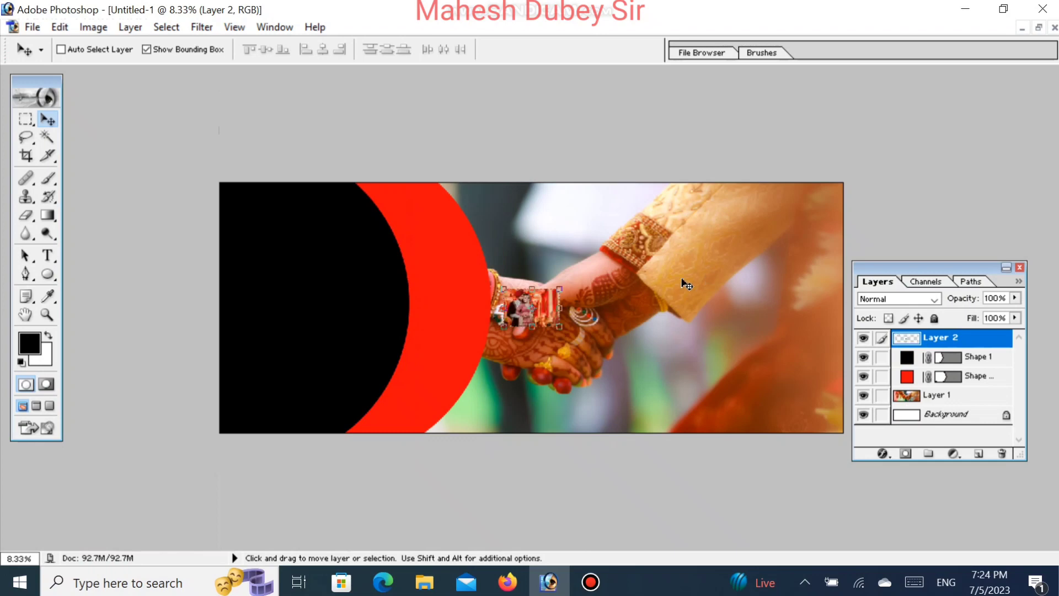
- Clip the pasted couple photo to the black circle and enlarge it to about 677% wide by 692% high so it fills the circle
{"action": "left_click_drag", "start_coordinate": [447, 273], "coordinate": [383, 269]}
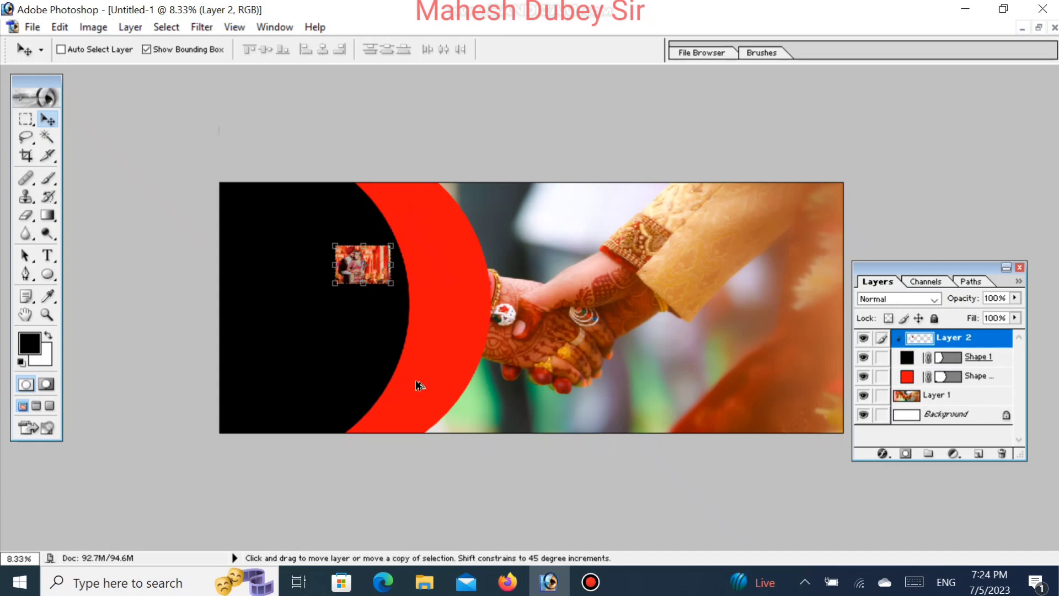
{"action": "left_click", "coordinate": [391, 284]}
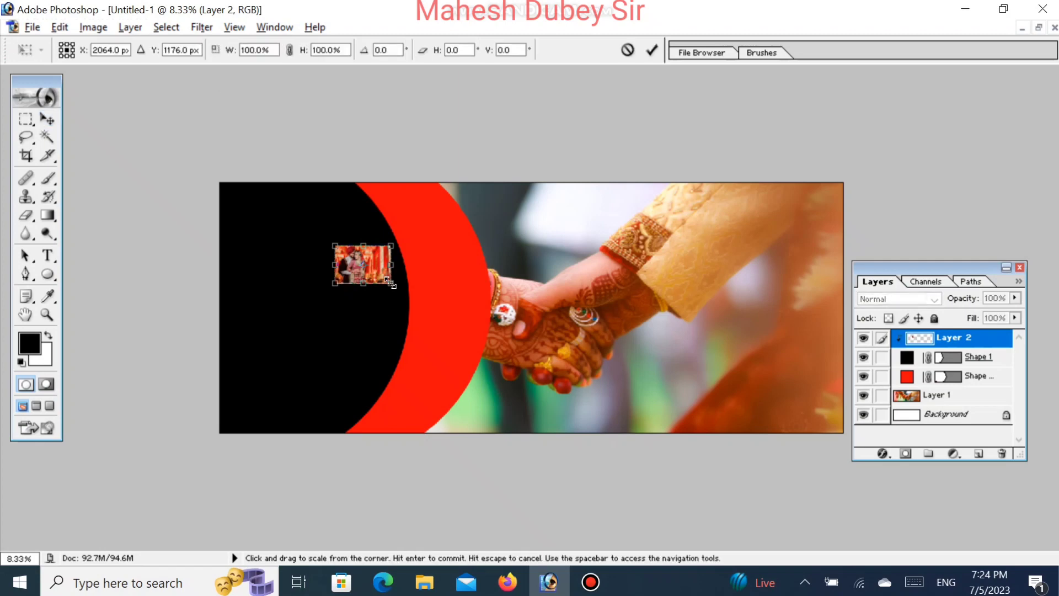
{"action": "left_click_drag", "start_coordinate": [392, 283], "coordinate": [538, 384]}
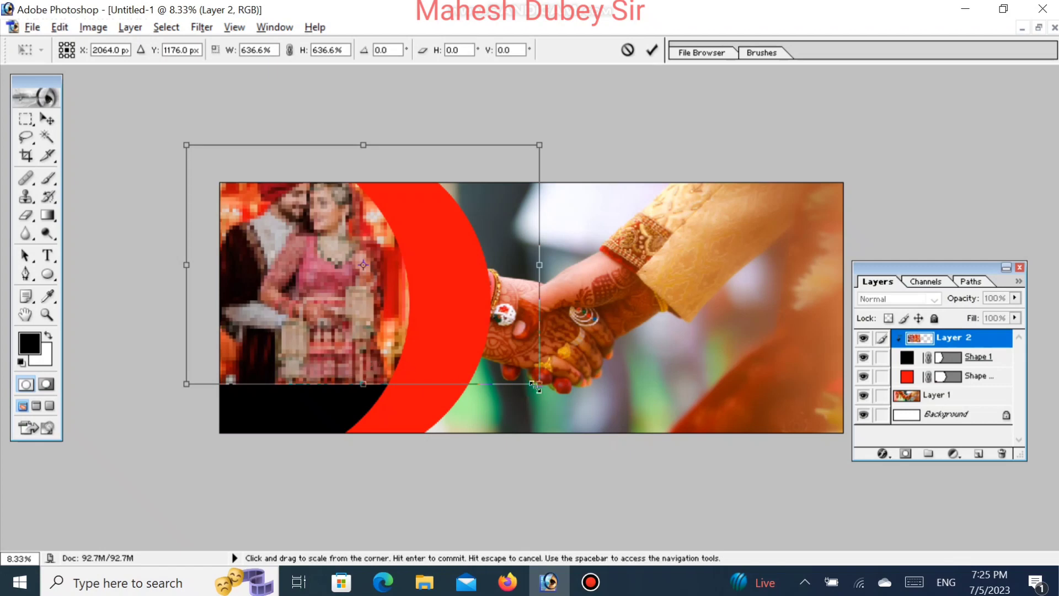
{"action": "left_click_drag", "start_coordinate": [541, 386], "coordinate": [558, 410]}
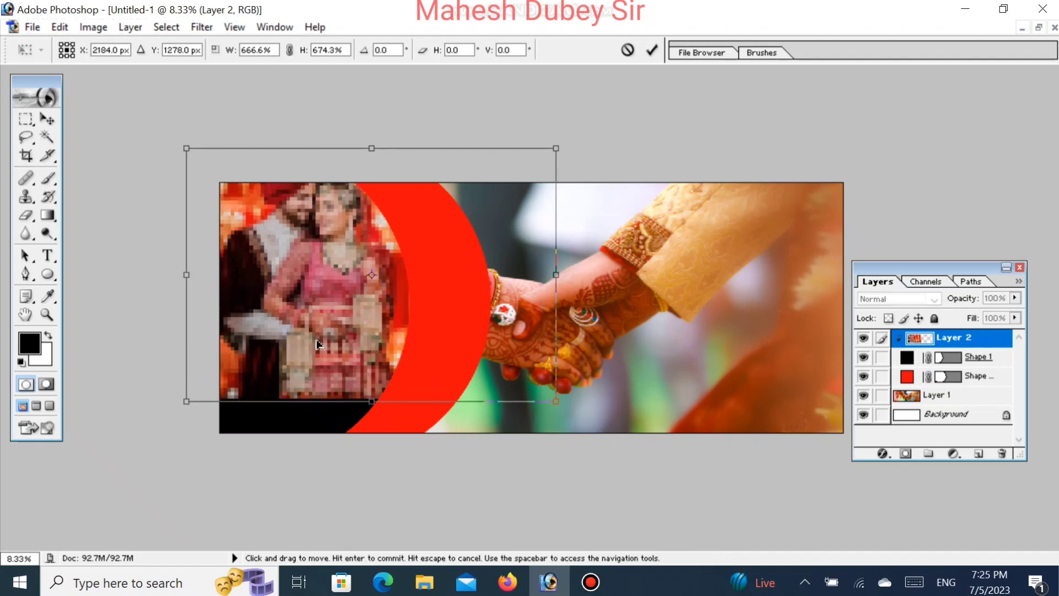
{"action": "left_click_drag", "start_coordinate": [315, 326], "coordinate": [307, 372]}
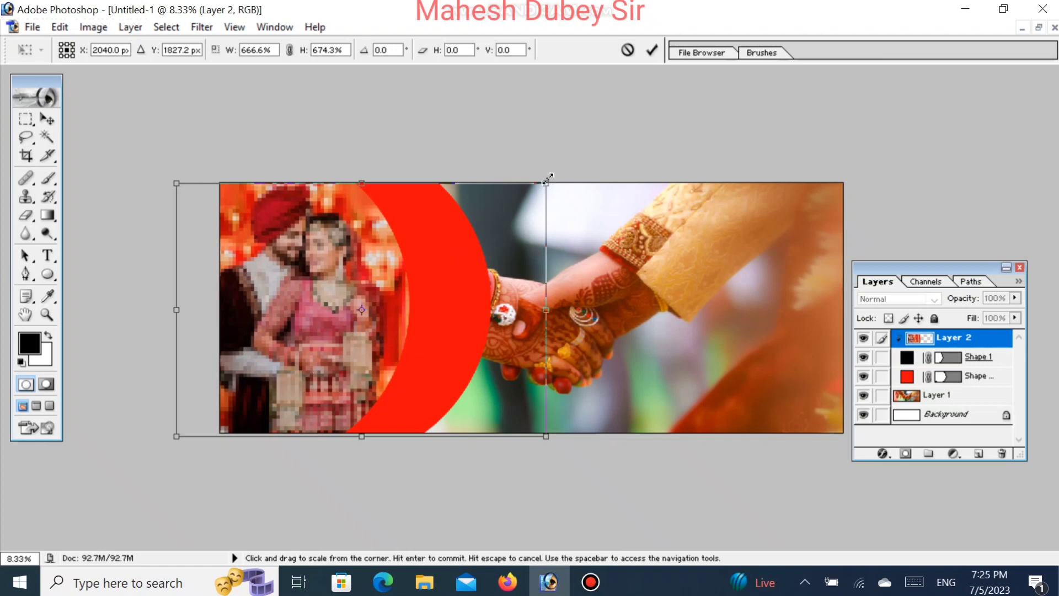
{"action": "left_click_drag", "start_coordinate": [548, 178], "coordinate": [553, 173]}
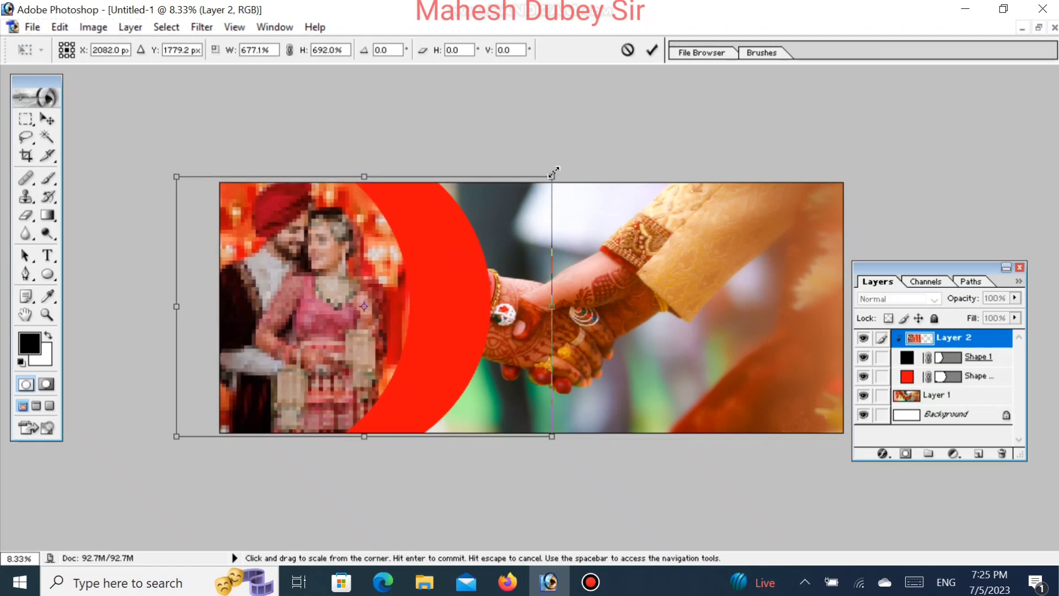
{"action": "key", "text": "Return"}
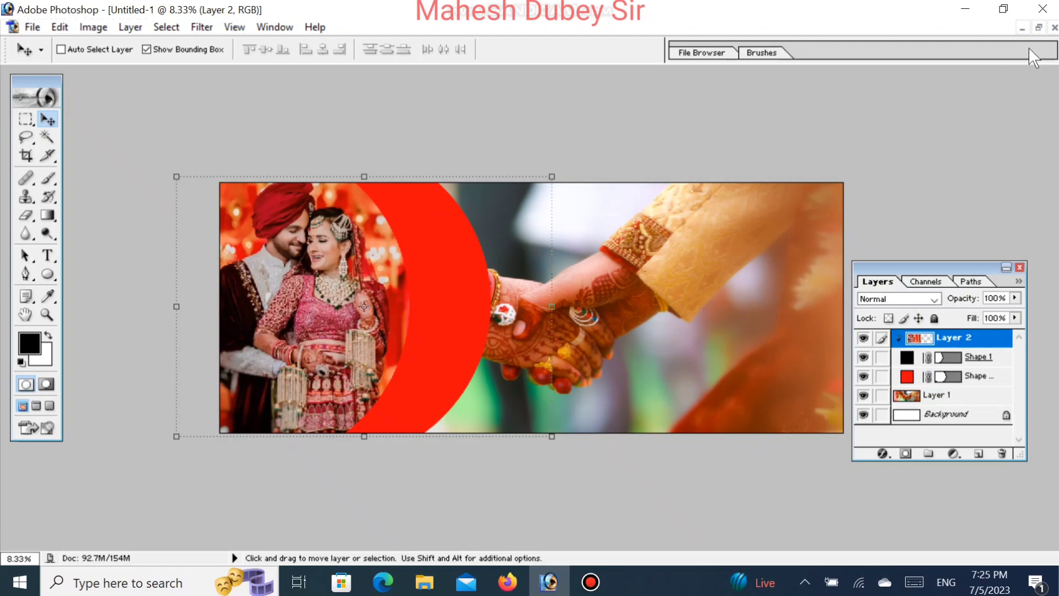
- Restore the floating windows, move 02marriage1.jpg and Marriage-Dates-in-April-2021.jpg aside, and maximize the portrait photo of the seated couple
{"action": "left_click", "coordinate": [1039, 27]}
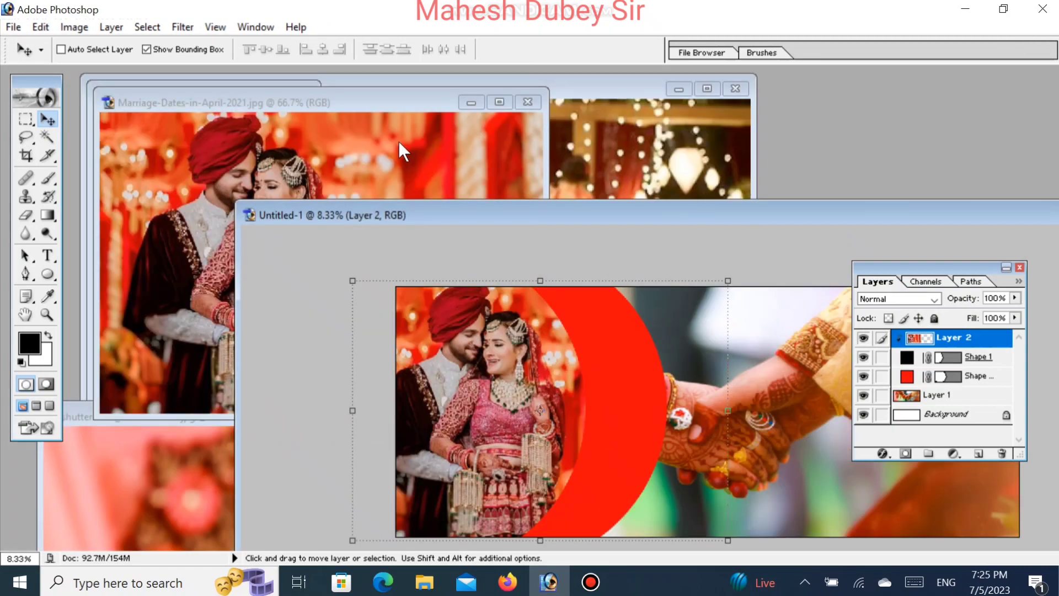
{"action": "left_click", "coordinate": [603, 129]}
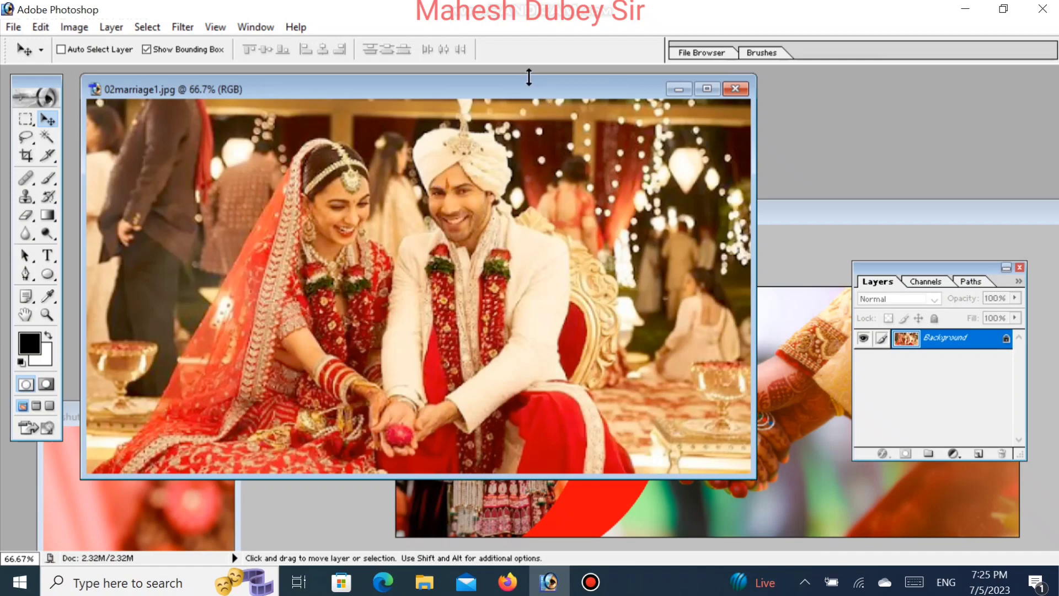
{"action": "left_click_drag", "start_coordinate": [528, 85], "coordinate": [751, 231]}
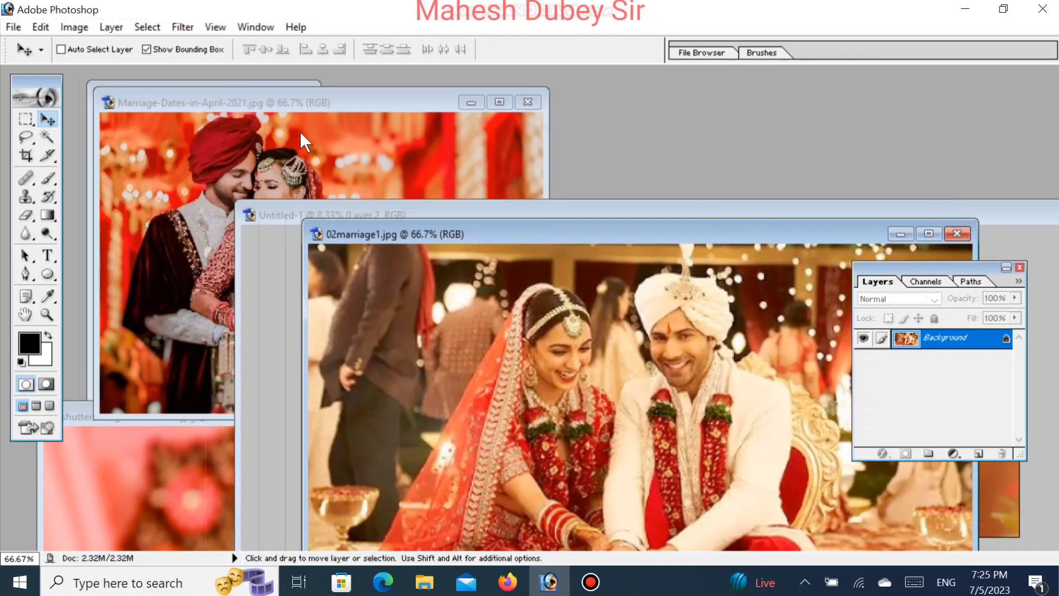
{"action": "left_click", "coordinate": [145, 112]}
{"action": "left_click_drag", "start_coordinate": [257, 99], "coordinate": [494, 180]}
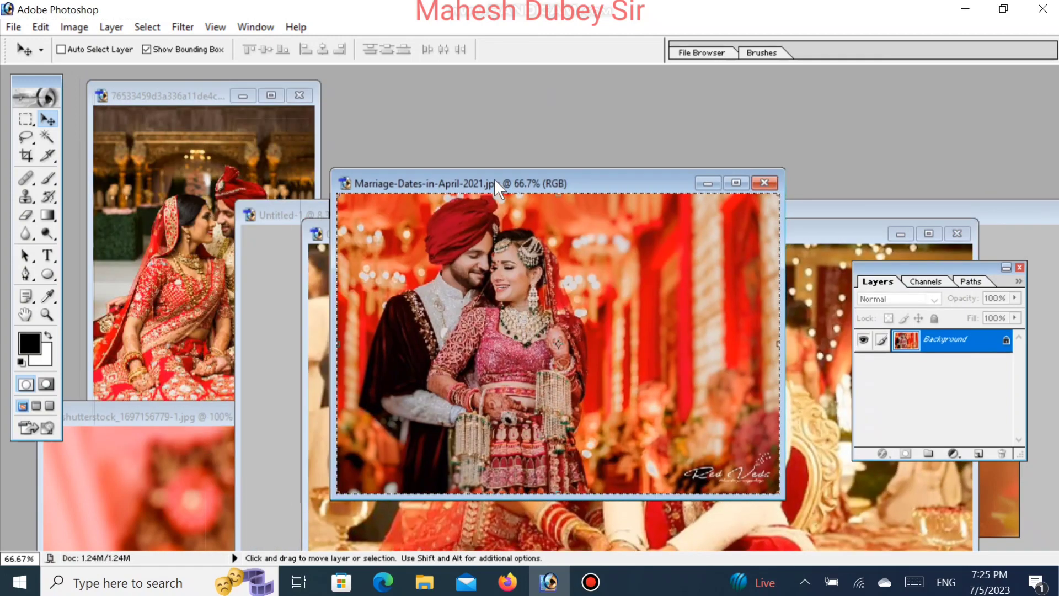
{"action": "left_click", "coordinate": [226, 159]}
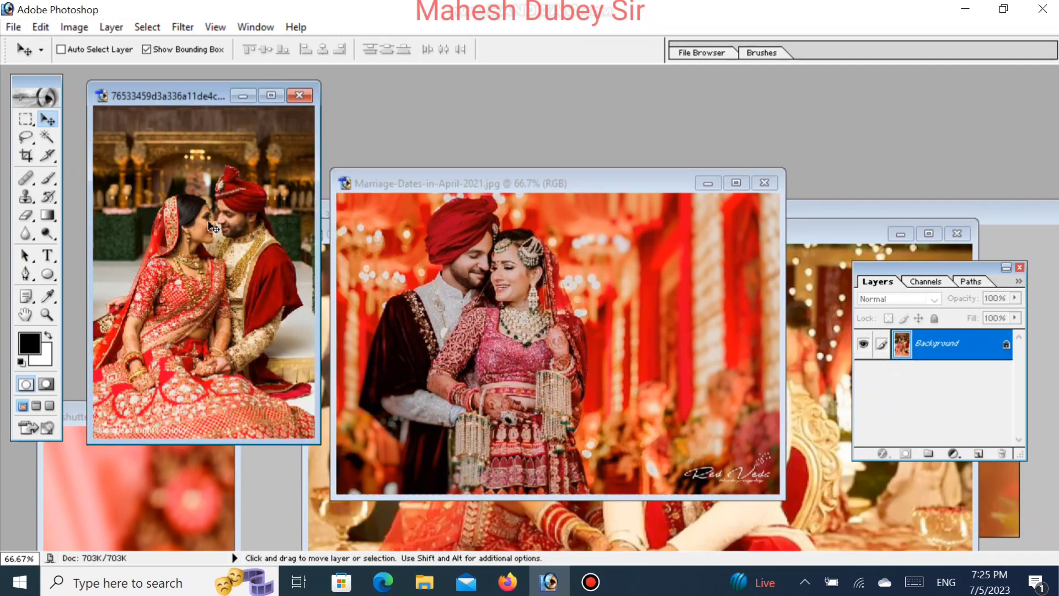
{"action": "double_click", "coordinate": [180, 100]}
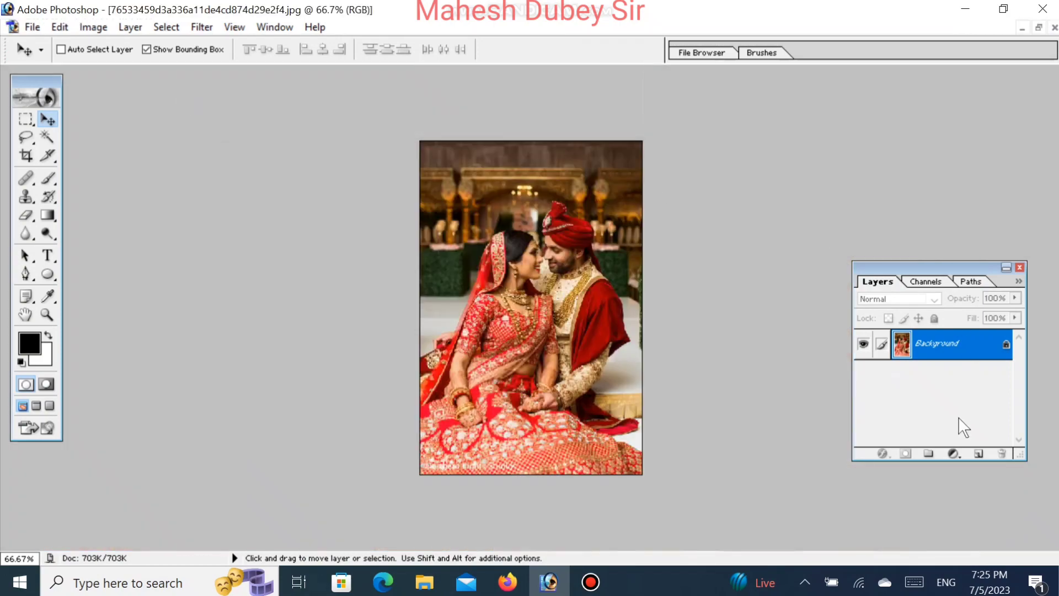
- Convert the seated couple photo's background to a regular layer named Layer 0 and add a black-to-white Gradient Map adjustment layer above it
{"action": "double_click", "coordinate": [1006, 350]}
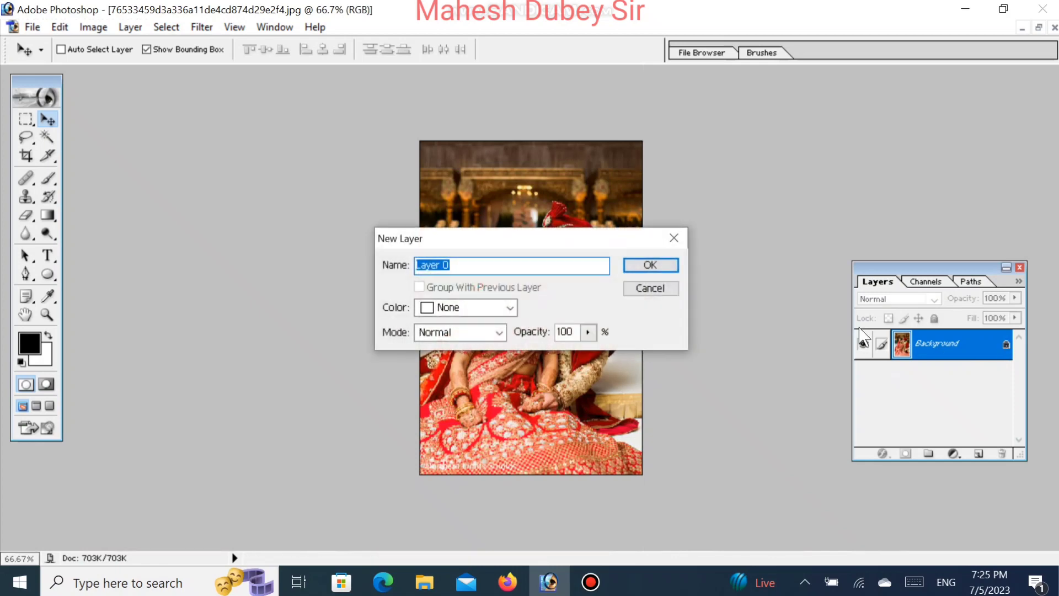
{"action": "left_click", "coordinate": [654, 266]}
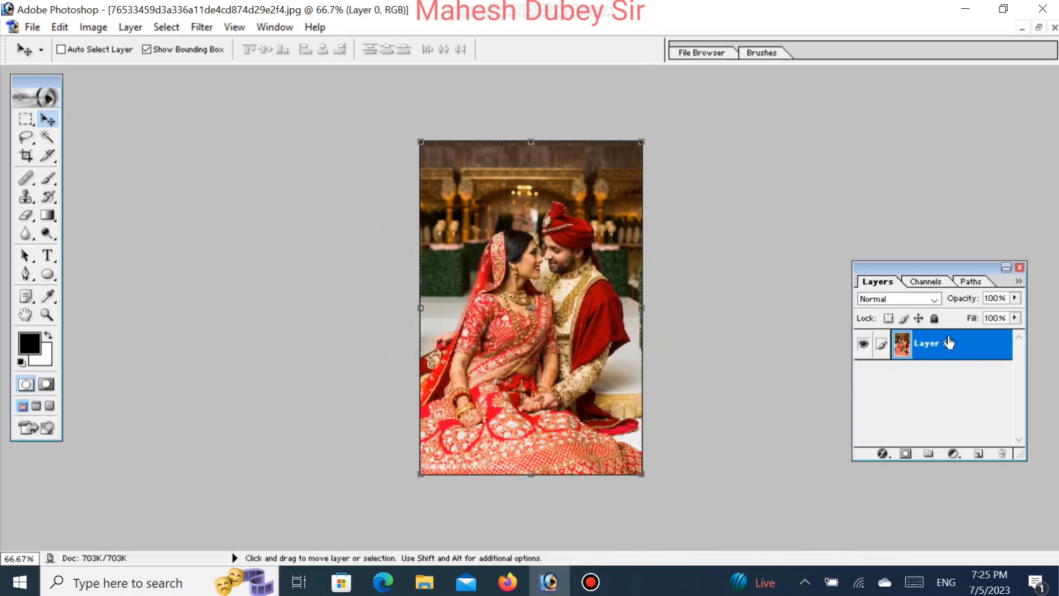
{"action": "left_click", "coordinate": [960, 455]}
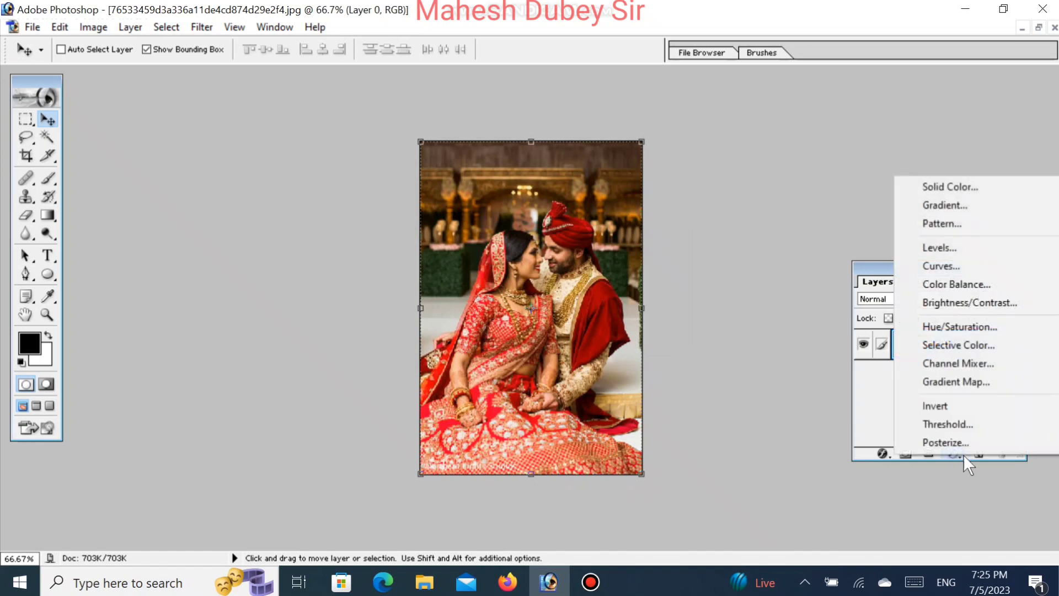
{"action": "left_click", "coordinate": [966, 382]}
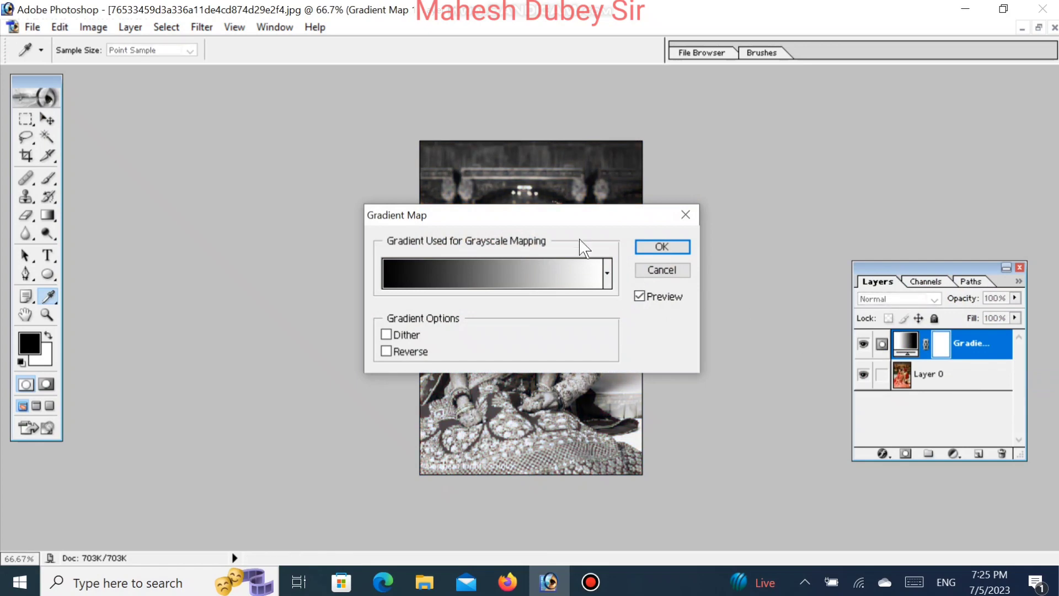
{"action": "left_click_drag", "start_coordinate": [566, 219], "coordinate": [841, 279]}
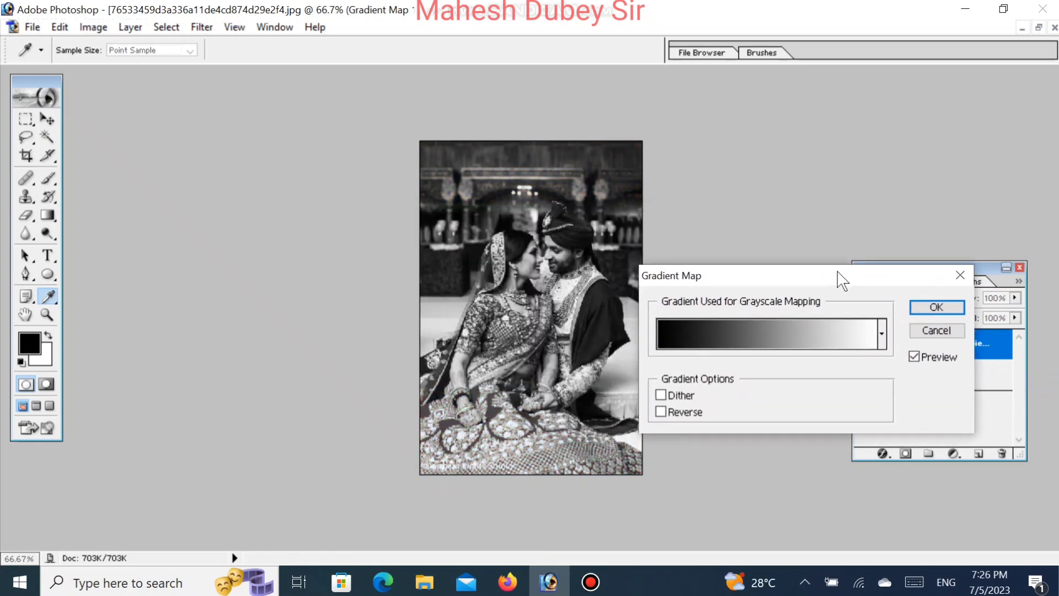
{"action": "left_click", "coordinate": [881, 335]}
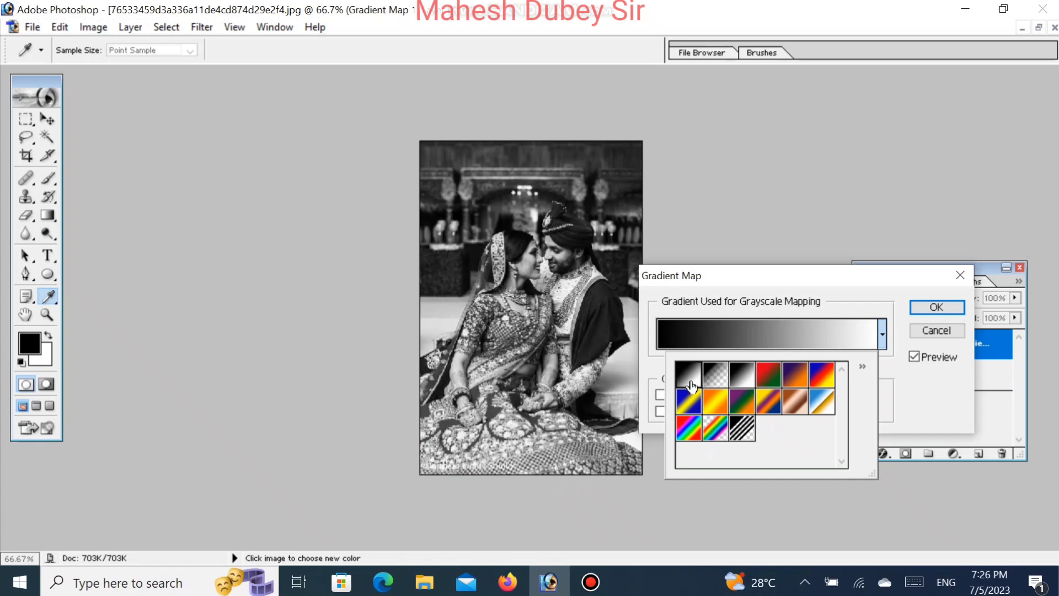
{"action": "left_click", "coordinate": [743, 383]}
{"action": "left_click", "coordinate": [744, 383]}
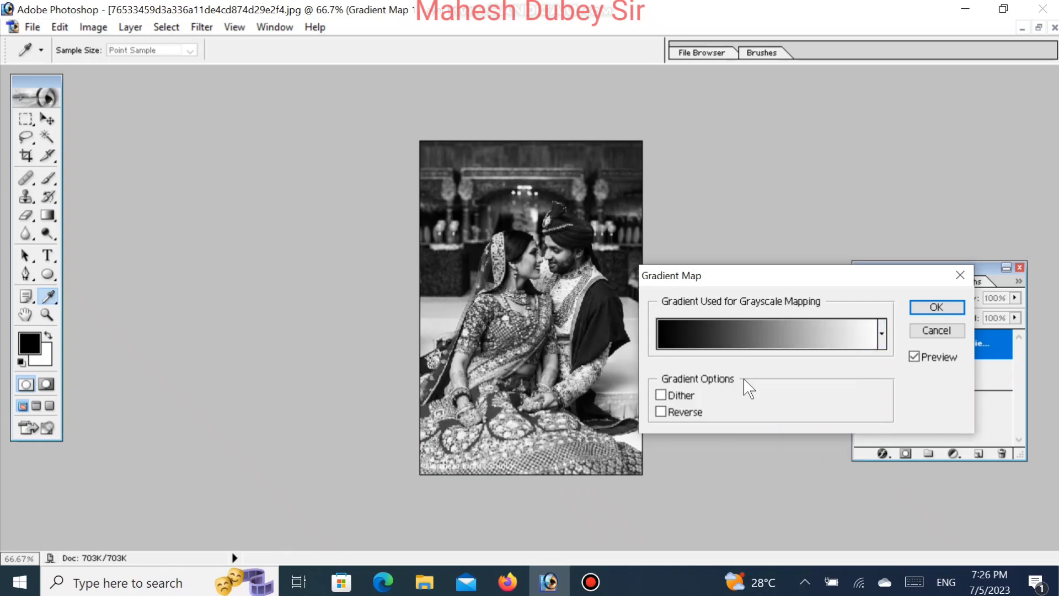
{"action": "left_click", "coordinate": [884, 334]}
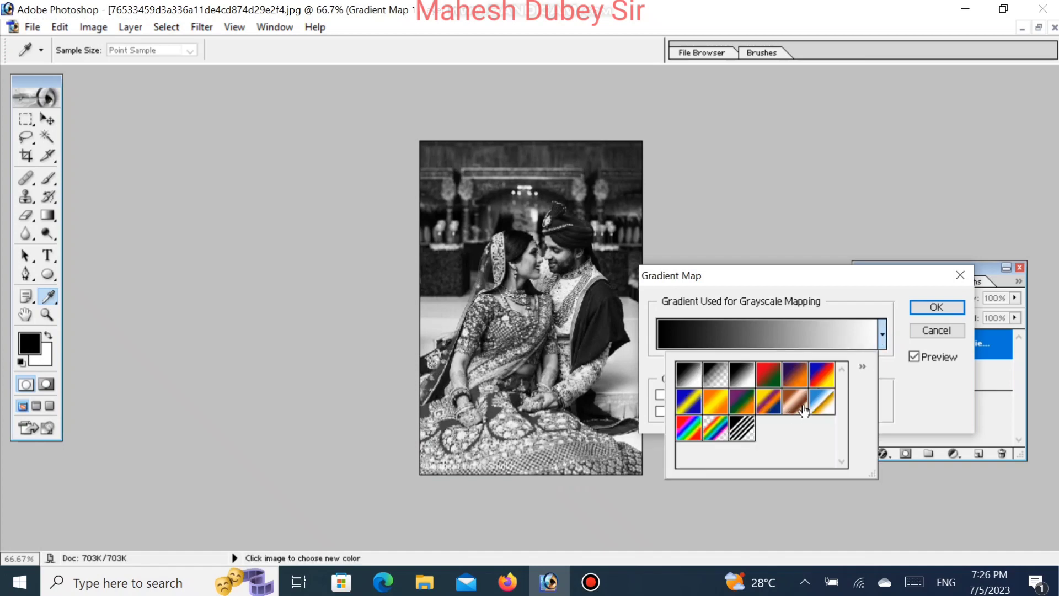
{"action": "left_click", "coordinate": [861, 366]}
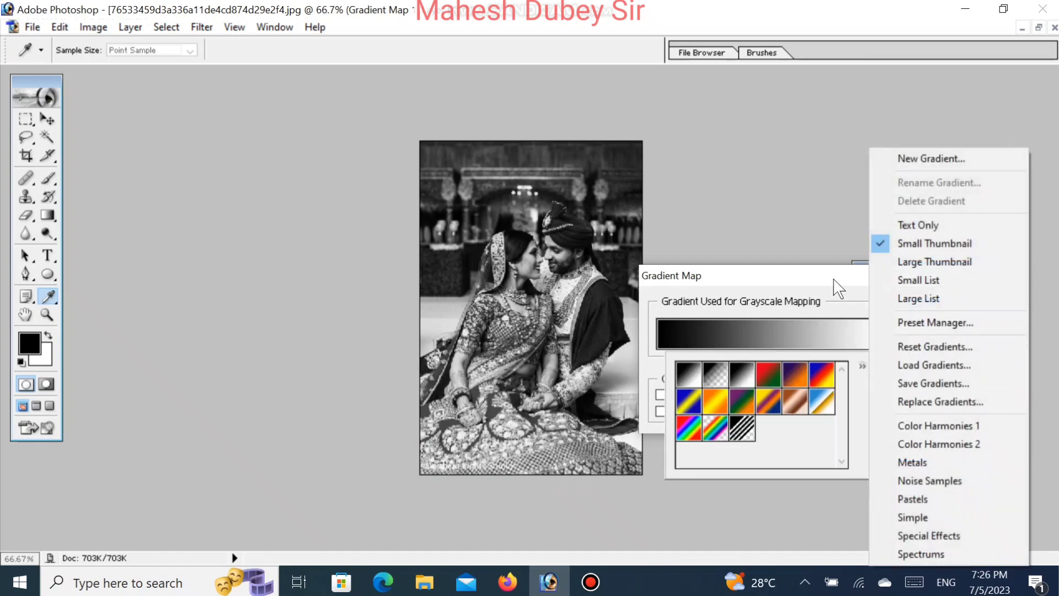
{"action": "left_click", "coordinate": [795, 295]}
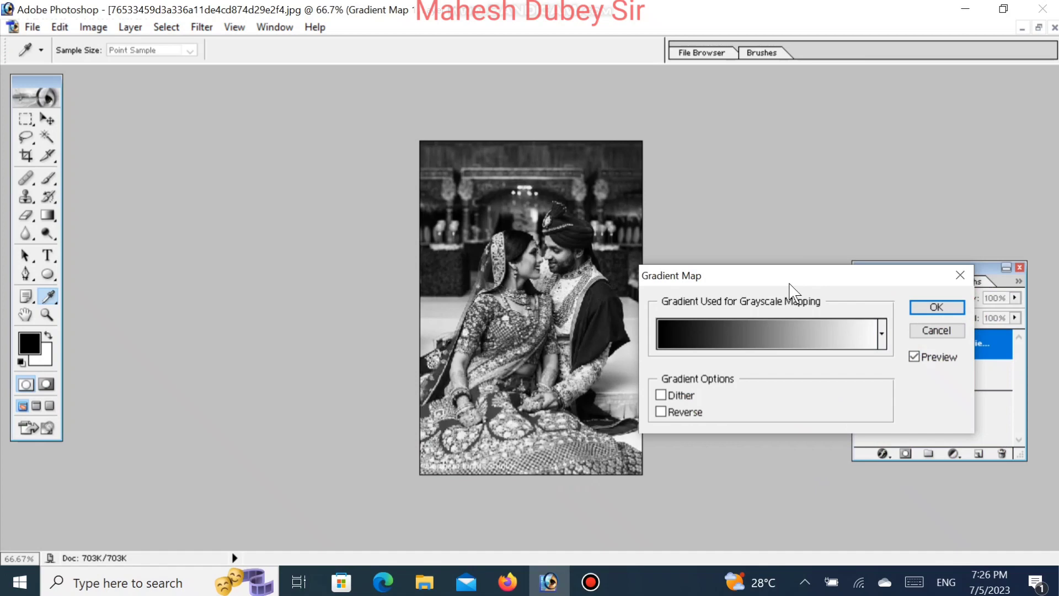
{"action": "left_click", "coordinate": [936, 308]}
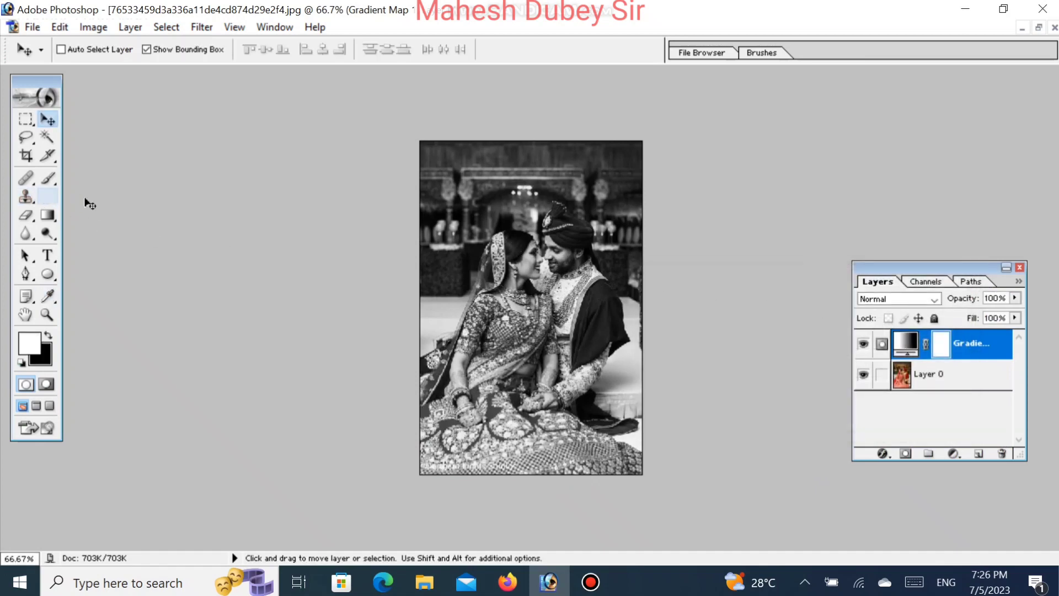
- Apply Levels to the Gradient Map mask with midtone input 1.72, white input 117 and white output 223
{"action": "left_click", "coordinate": [94, 28]}
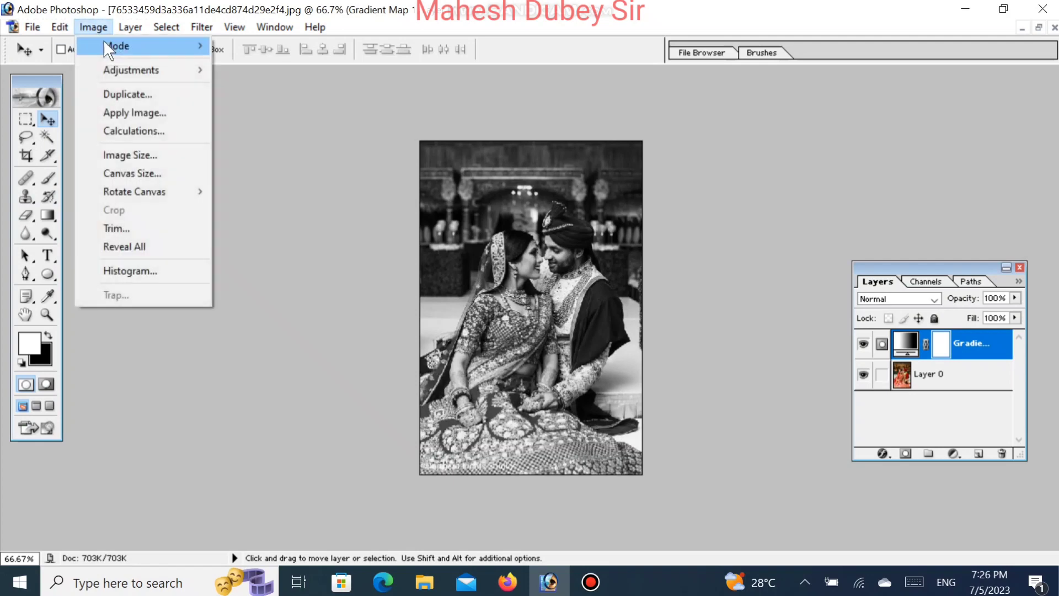
{"action": "mouse_move", "coordinate": [154, 69]}
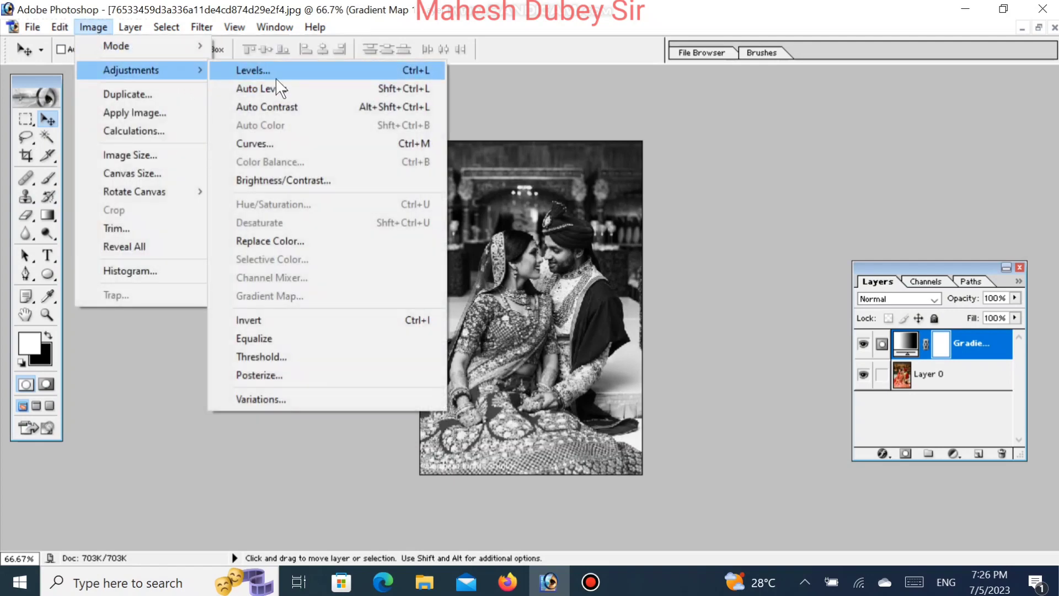
{"action": "left_click", "coordinate": [264, 71]}
{"action": "left_click_drag", "start_coordinate": [591, 188], "coordinate": [800, 229]}
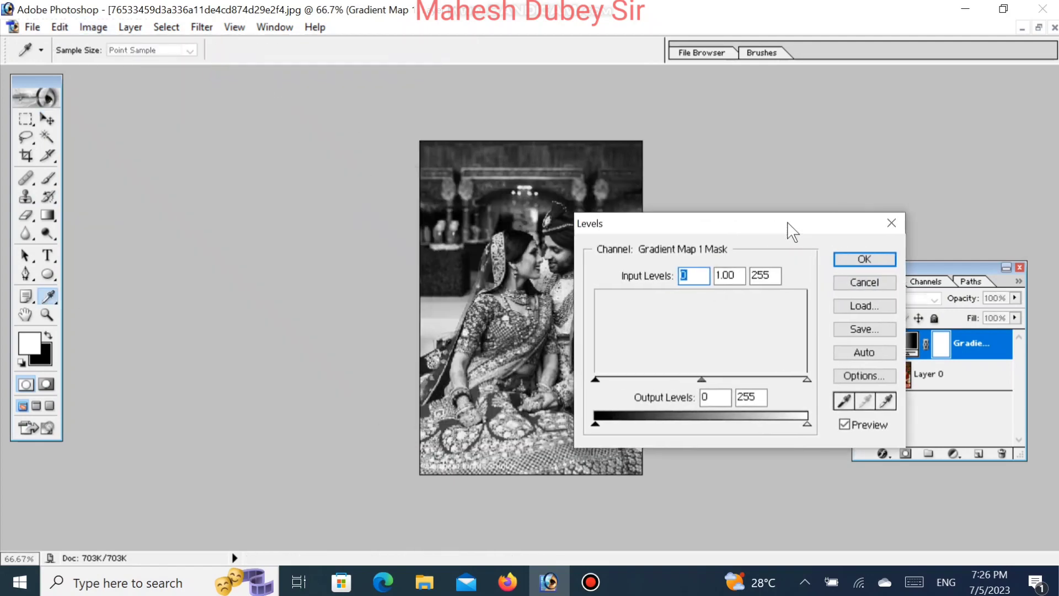
{"action": "left_click_drag", "start_coordinate": [704, 378], "coordinate": [660, 379]}
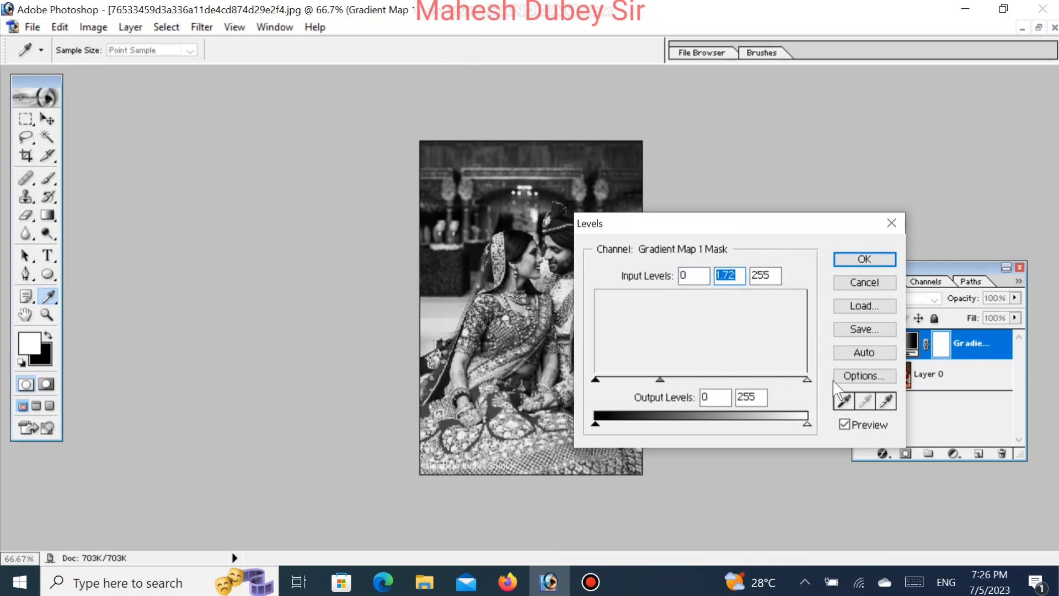
{"action": "left_click_drag", "start_coordinate": [776, 377], "coordinate": [692, 377]}
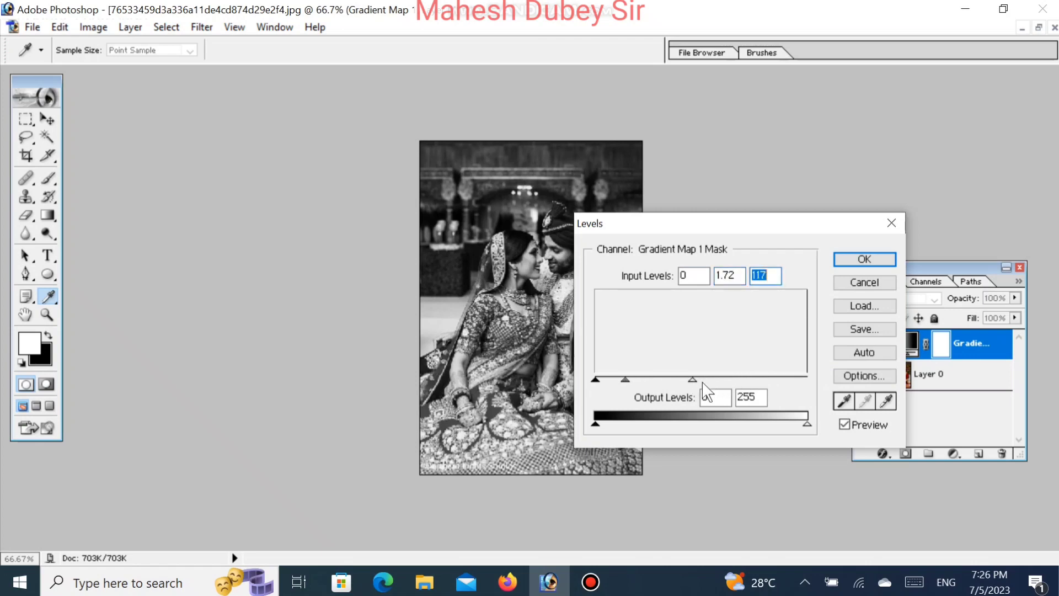
{"action": "left_click_drag", "start_coordinate": [805, 423], "coordinate": [780, 419]}
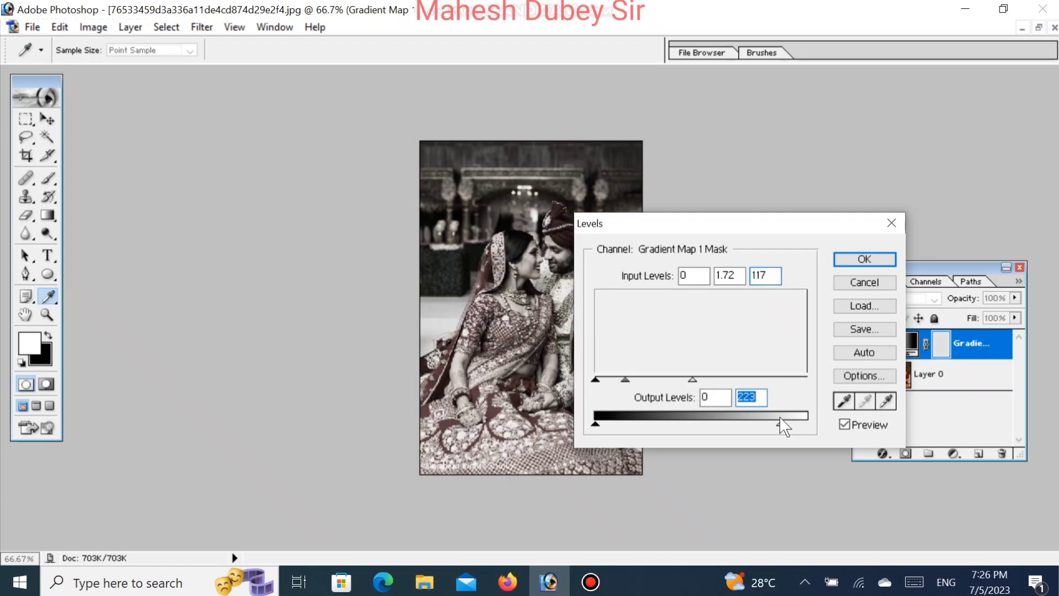
{"action": "left_click", "coordinate": [883, 260]}
{"action": "key", "text": "v"}
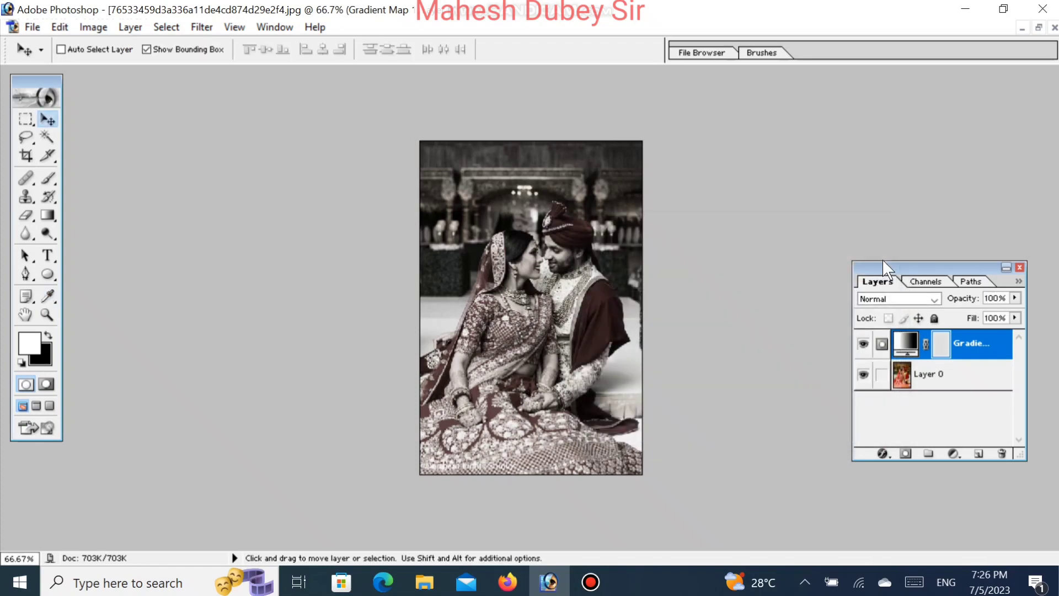
- Select the entire toned seated couple photo, restore the floating windows, and move Marriage-Dates-in-April-2021.jpg aside to uncover the album page
{"action": "key", "text": "ctrl+a"}
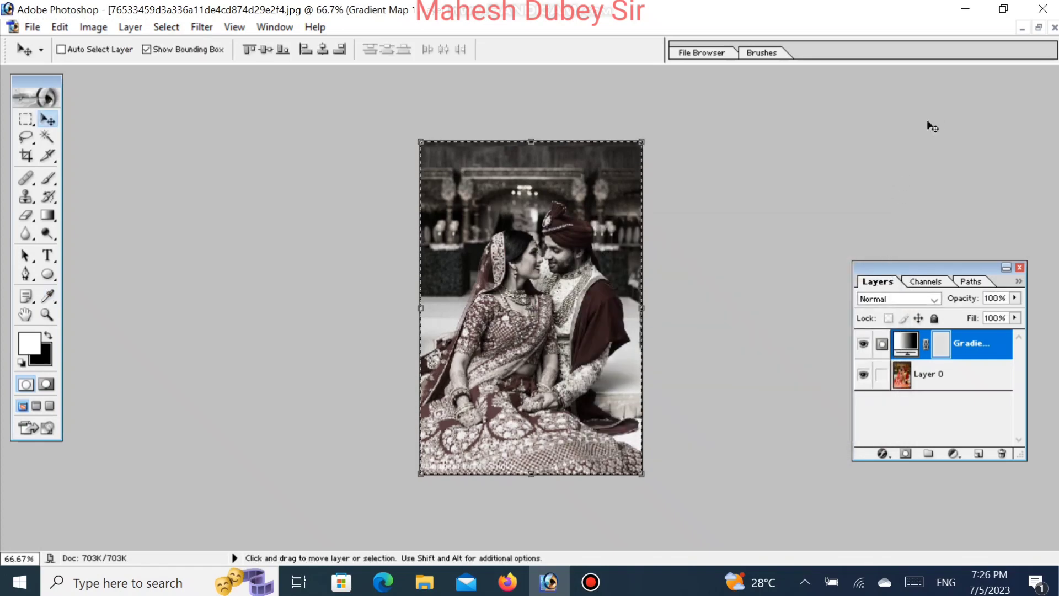
{"action": "left_click", "coordinate": [1039, 27]}
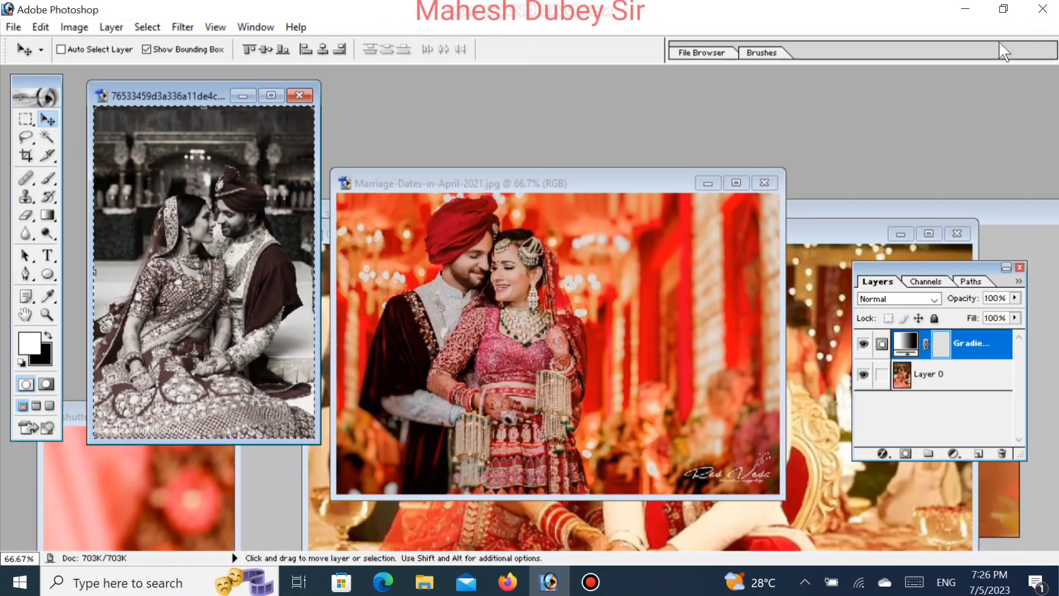
{"action": "left_click", "coordinate": [564, 183]}
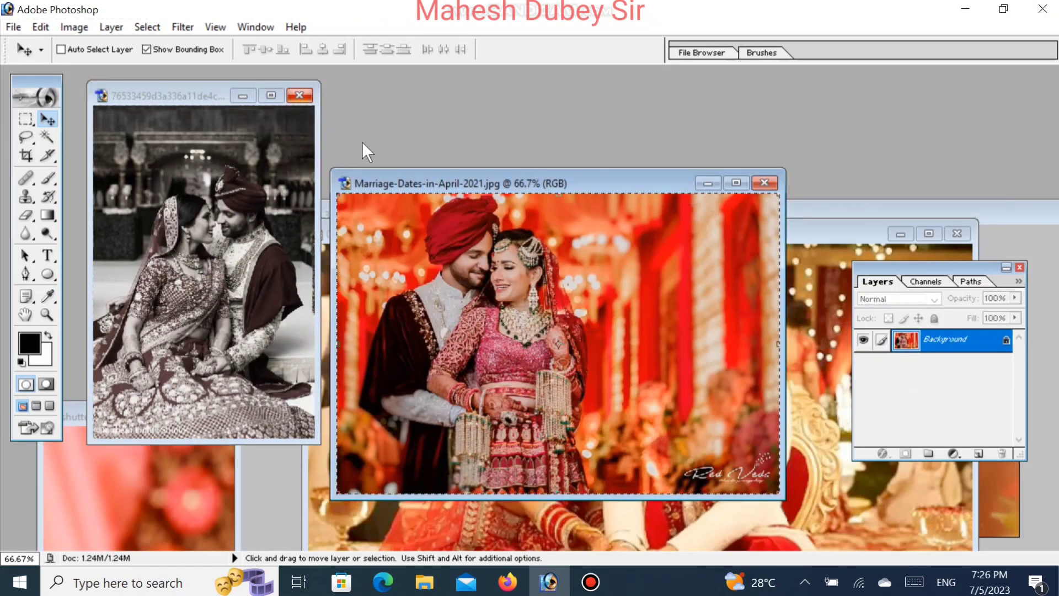
{"action": "left_click_drag", "start_coordinate": [485, 177], "coordinate": [206, 73]}
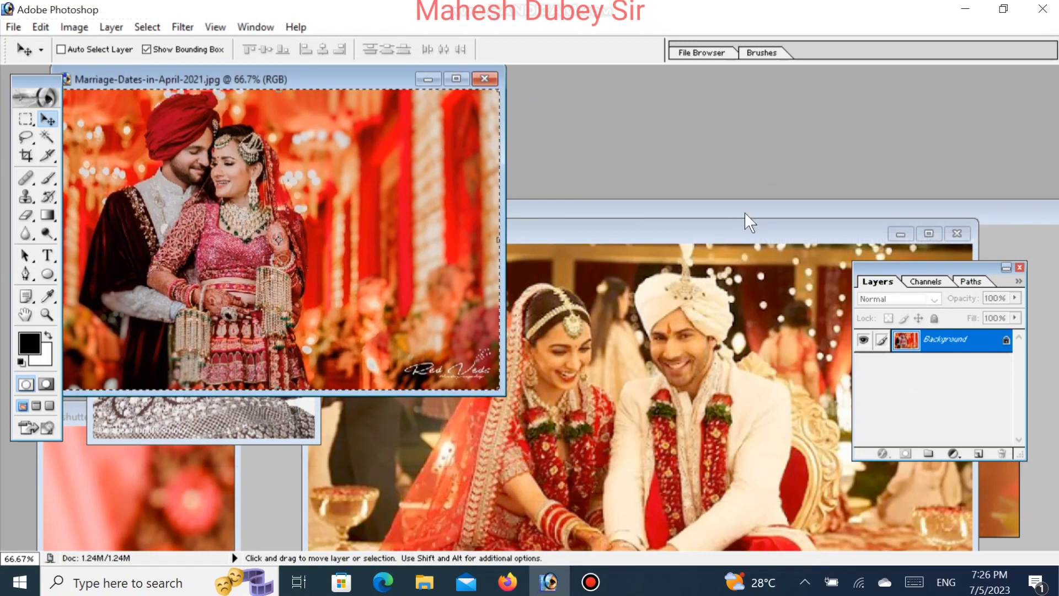
- Bring the Untitled-1 album page forward maximized and make the red circle's layer, Shape 1 copy, active
{"action": "left_click", "coordinate": [745, 213]}
{"action": "double_click", "coordinate": [746, 215]}
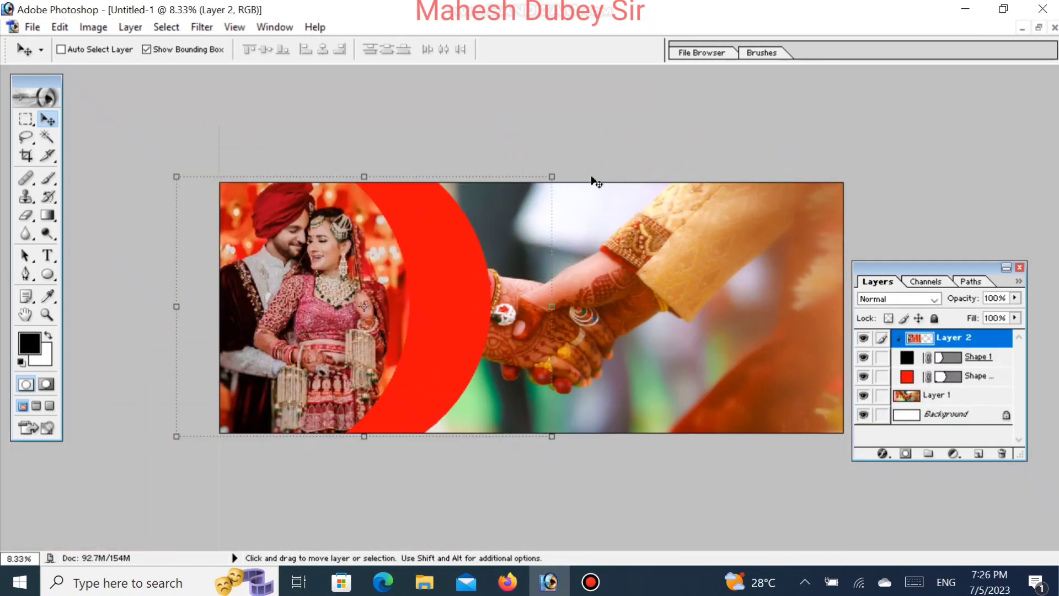
{"action": "right_click", "coordinate": [446, 298]}
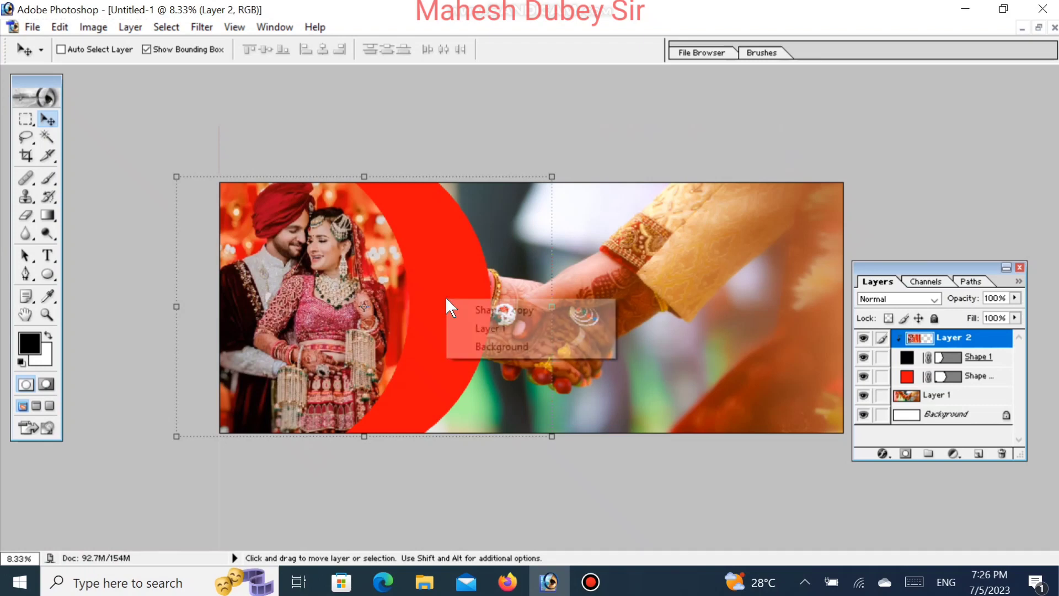
{"action": "left_click", "coordinate": [496, 310]}
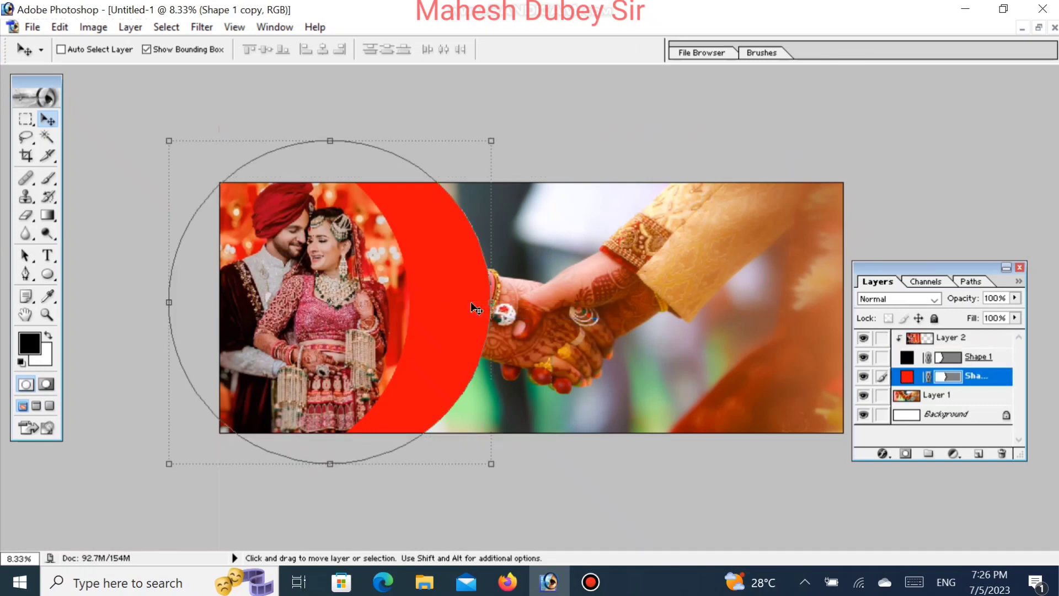
{"action": "key", "text": "ctrl+alt+shift+n"}
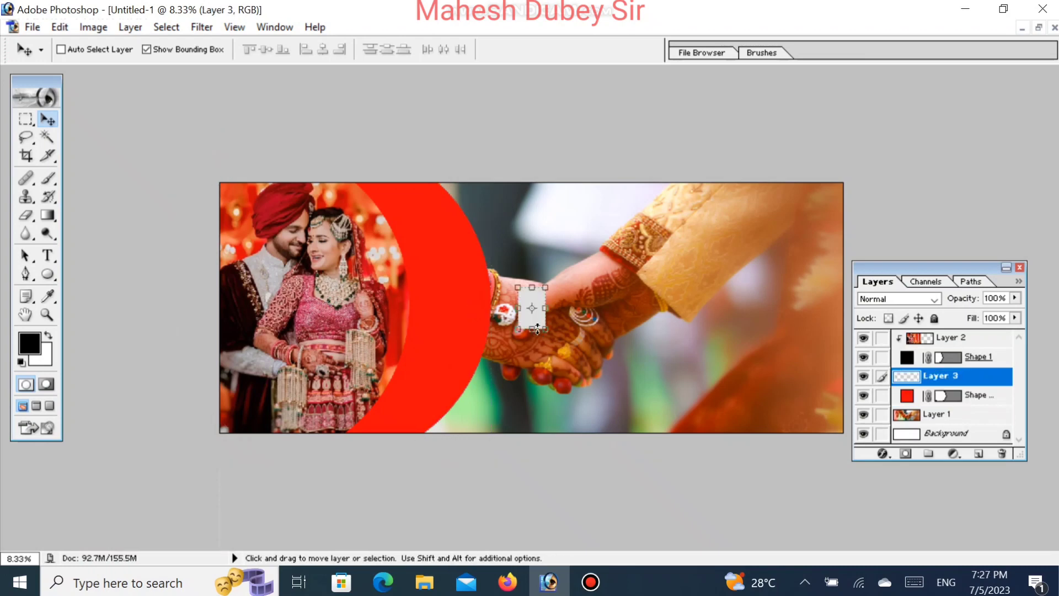
{"action": "left_click_drag", "start_coordinate": [545, 329], "coordinate": [674, 407]}
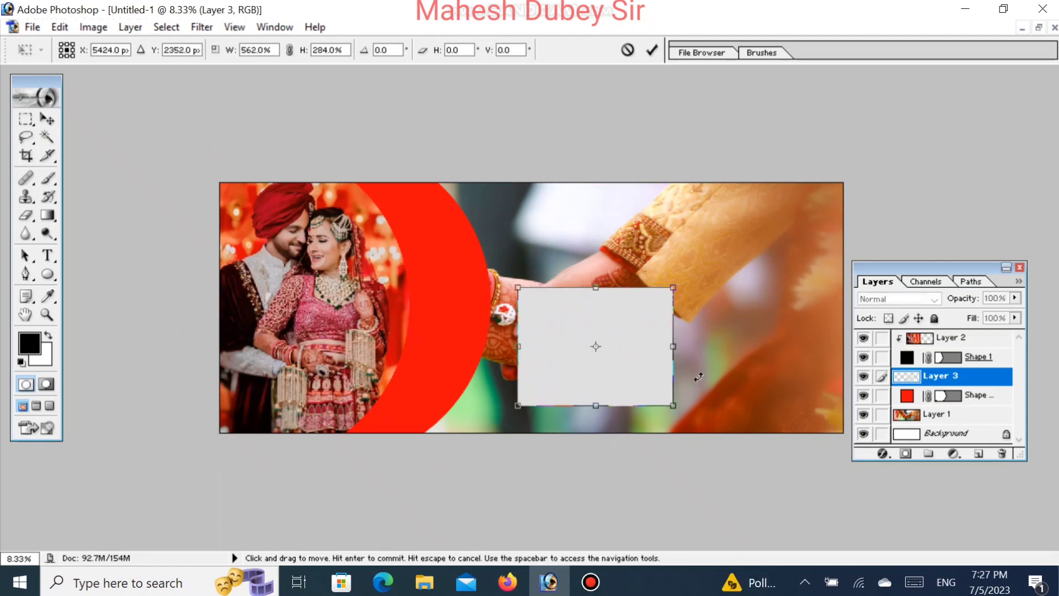
{"action": "key", "text": "Return"}
{"action": "key", "text": "ctrl+z"}
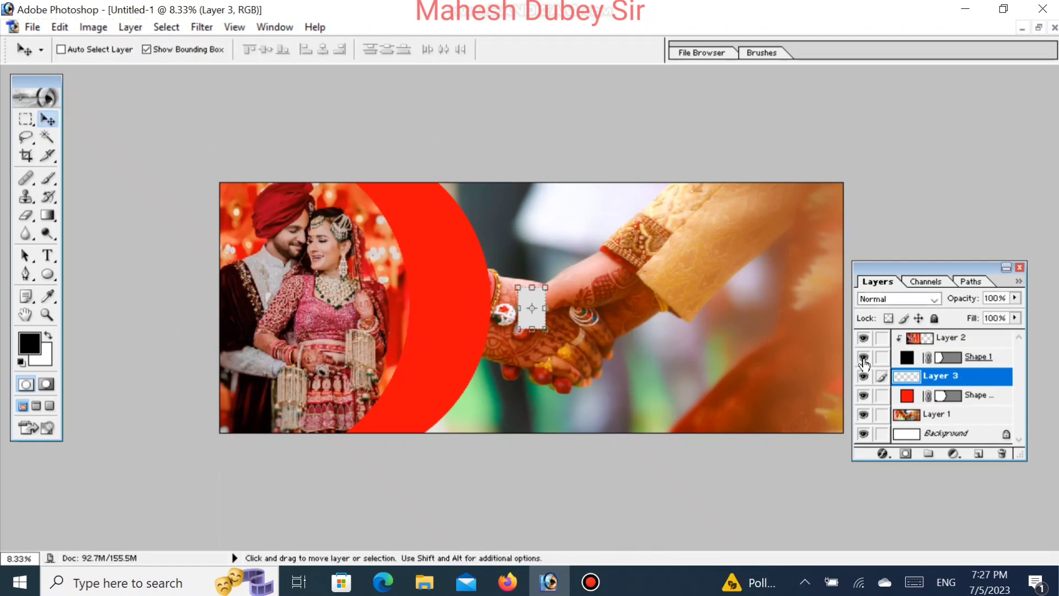
{"action": "left_click_drag", "start_coordinate": [949, 377], "coordinate": [1001, 456]}
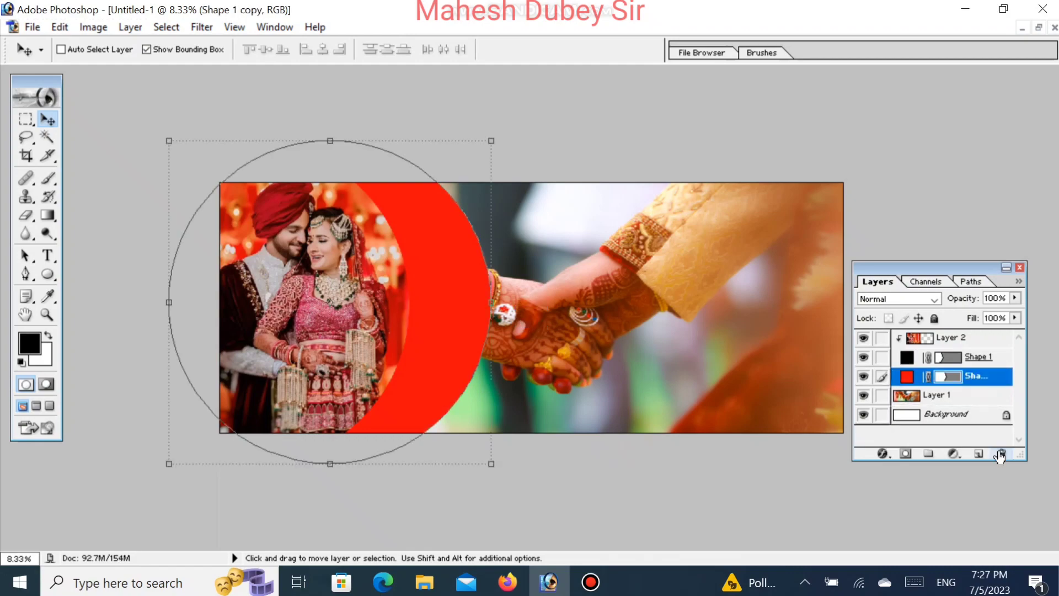
- Restore the floating windows, bring the toned seated couple photo forward, and make its Layer 0 active
{"action": "left_click", "coordinate": [1039, 27]}
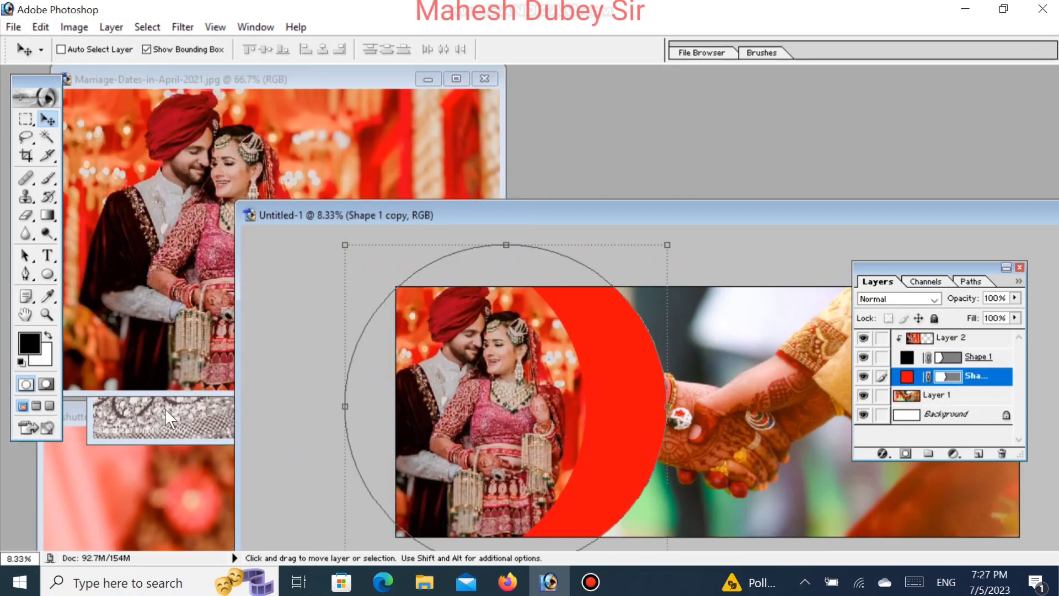
{"action": "left_click", "coordinate": [165, 408]}
{"action": "key", "text": "x"}
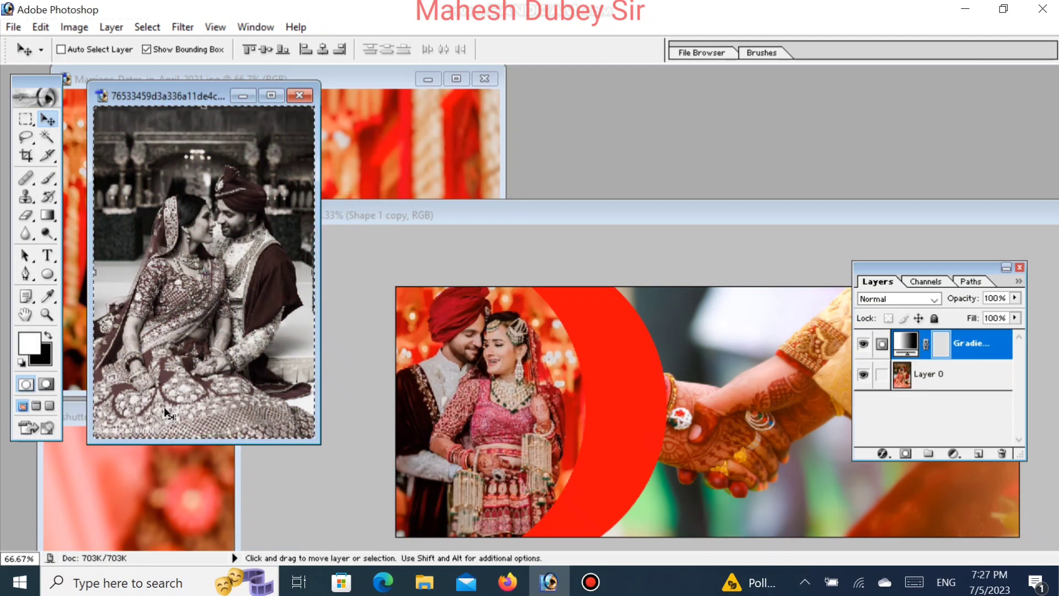
{"action": "left_click", "coordinate": [912, 375]}
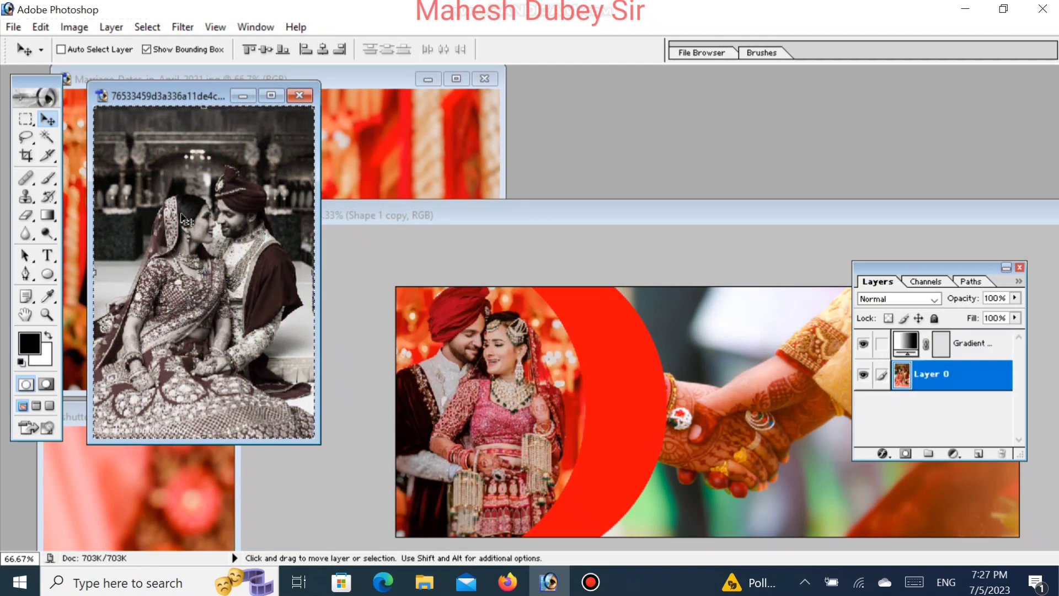
{"action": "left_click_drag", "start_coordinate": [187, 220], "coordinate": [630, 367]}
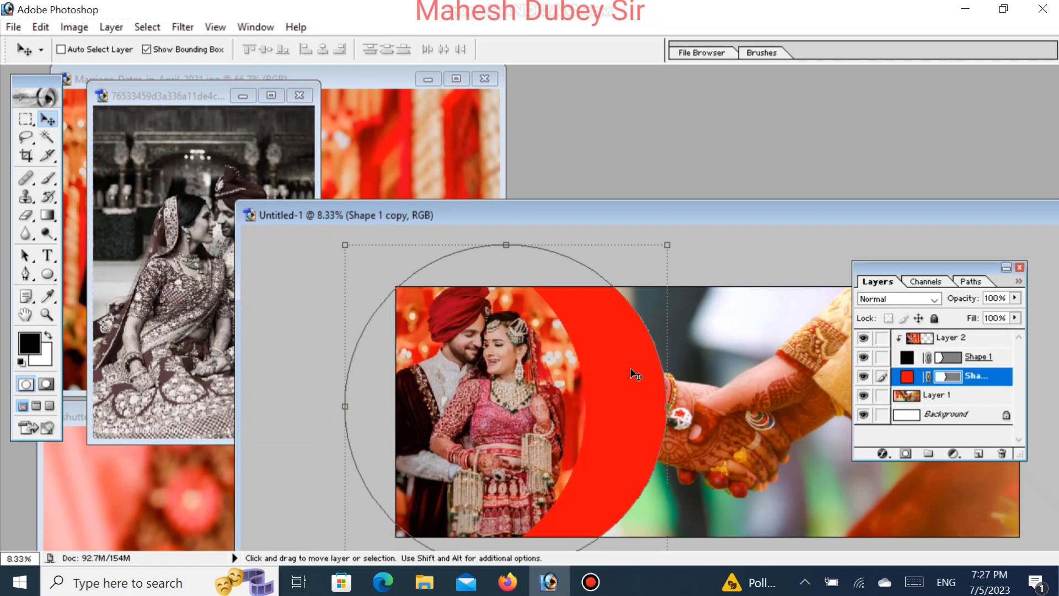
{"action": "key", "text": "ctrl+v"}
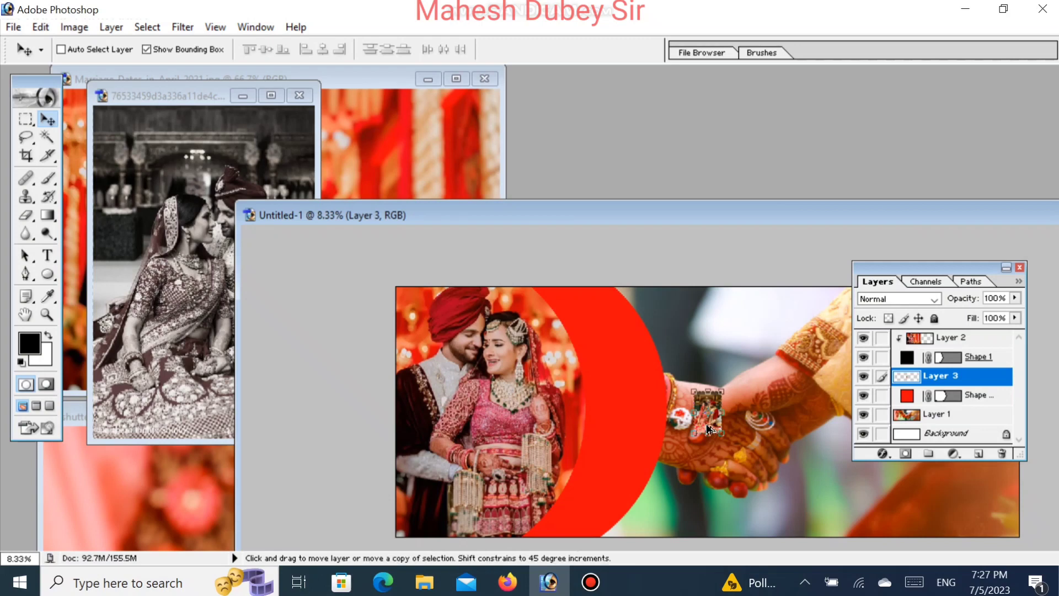
{"action": "key", "text": "ctrl+g"}
{"action": "left_click_drag", "start_coordinate": [712, 432], "coordinate": [617, 418]}
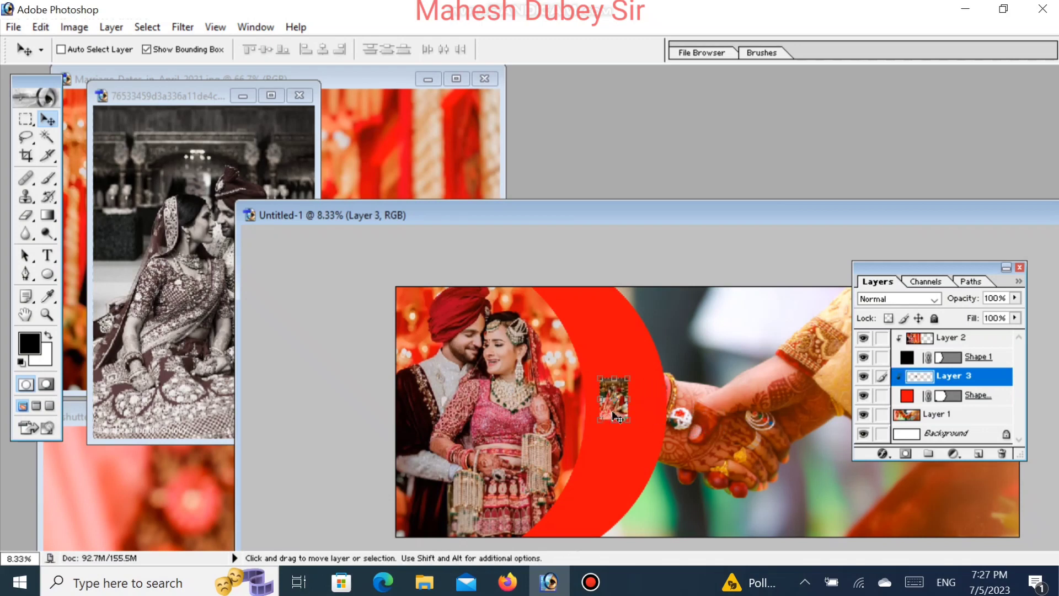
{"action": "key", "text": "ctrl+t"}
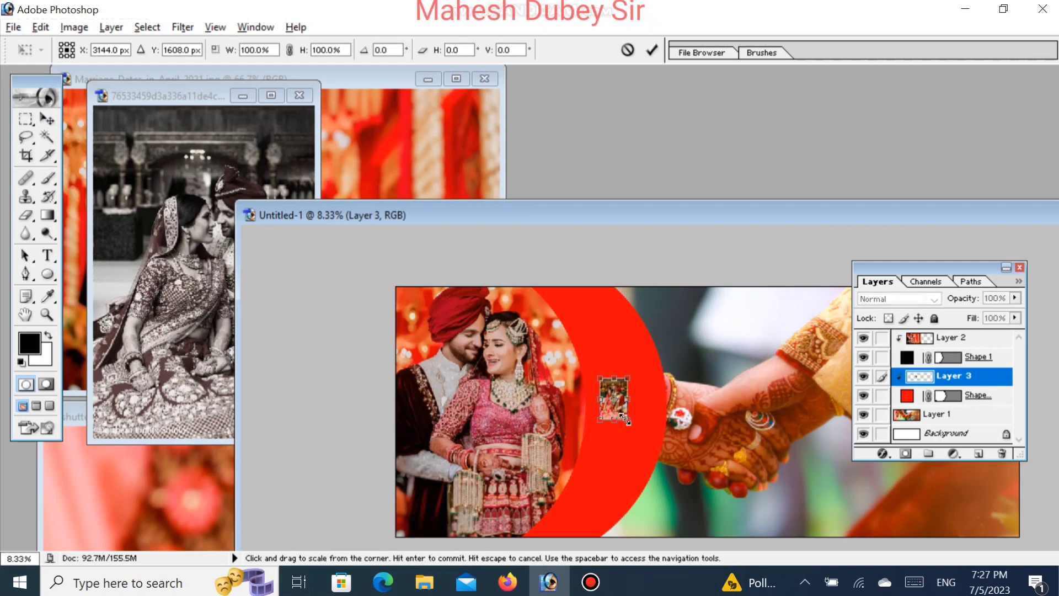
{"action": "left_click_drag", "start_coordinate": [631, 422], "coordinate": [725, 514]}
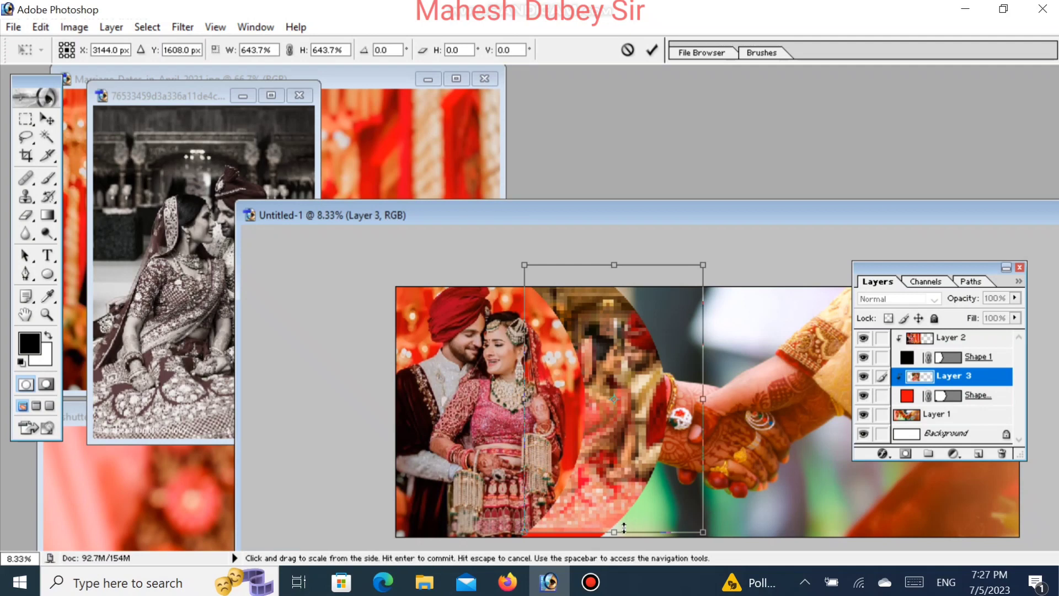
{"action": "left_click_drag", "start_coordinate": [634, 447], "coordinate": [631, 464]}
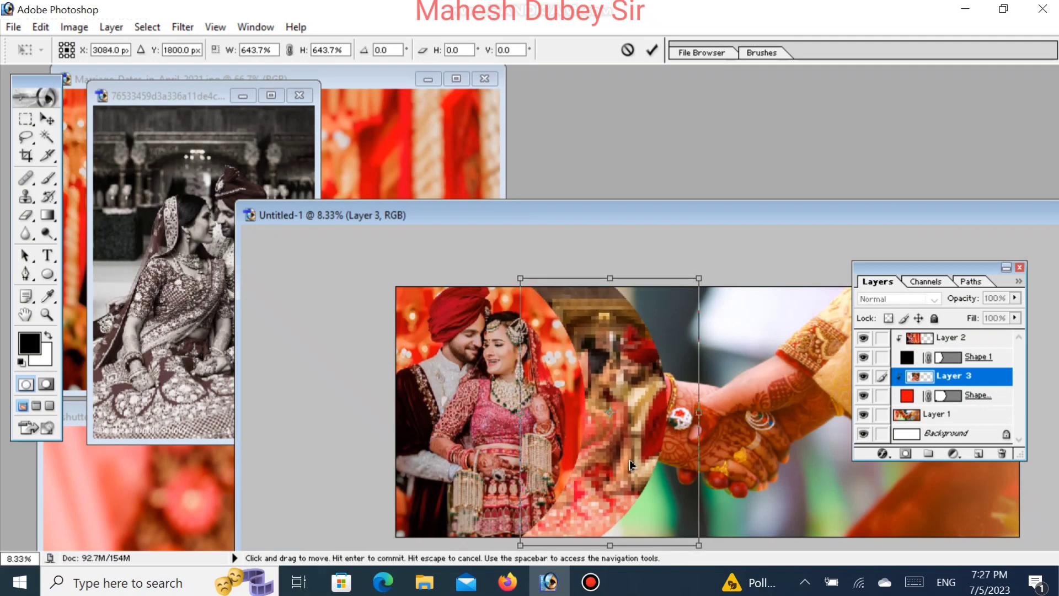
{"action": "key", "text": "Return"}
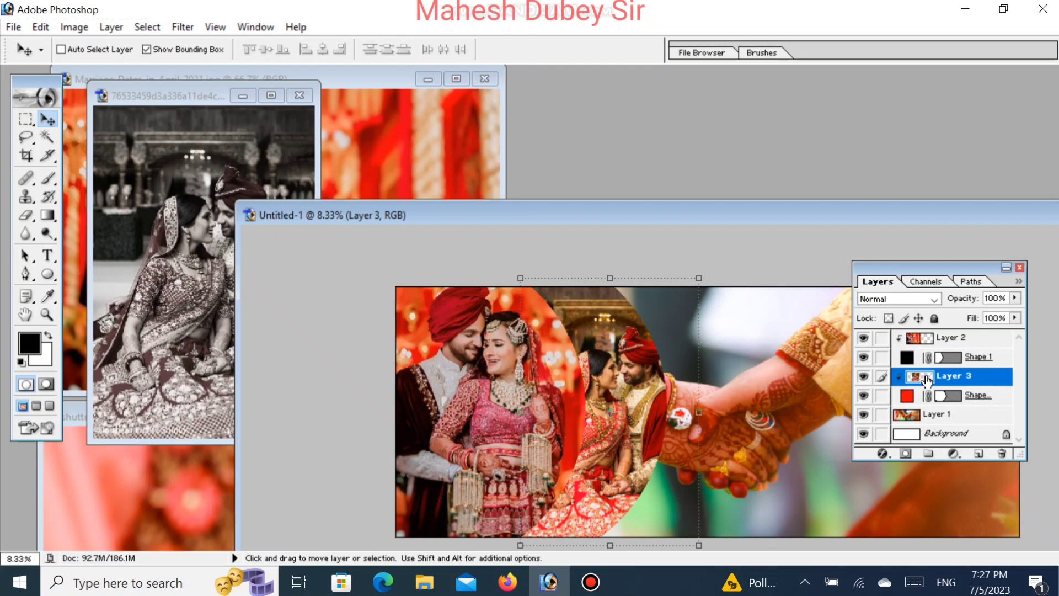
{"action": "left_click_drag", "start_coordinate": [927, 381], "coordinate": [1002, 462]}
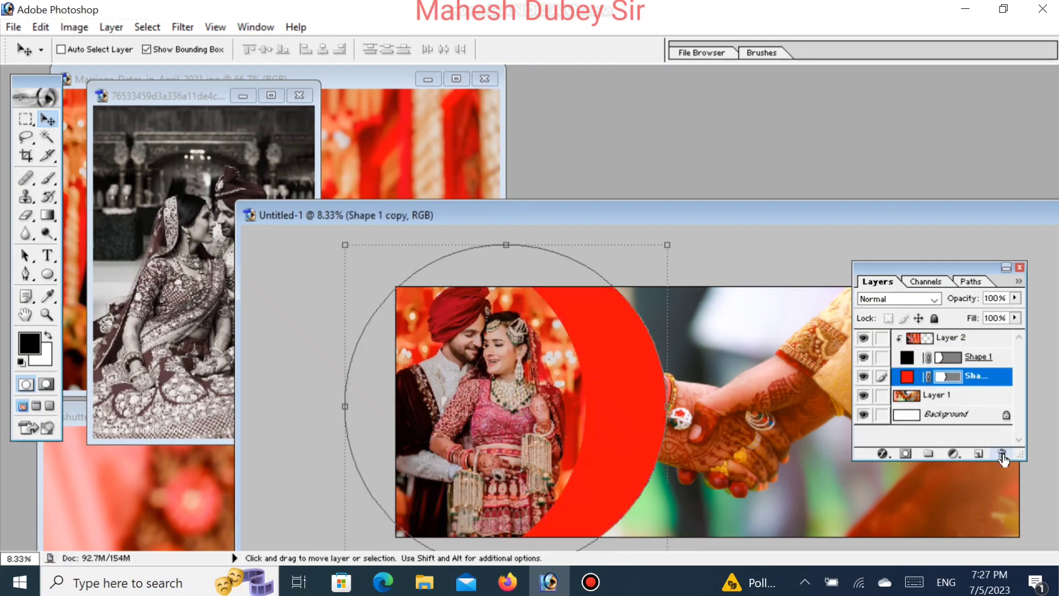
- Link the Gradient Map layer to Layer 0 in the seated couple photo and merge them into one toned layer
{"action": "left_click", "coordinate": [137, 170]}
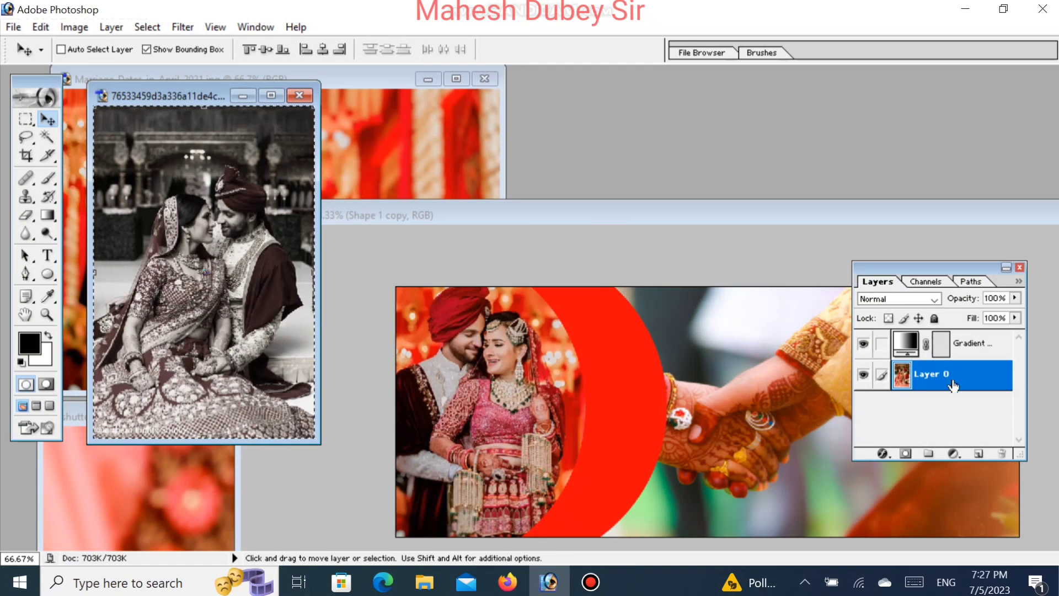
{"action": "left_click", "coordinate": [879, 348]}
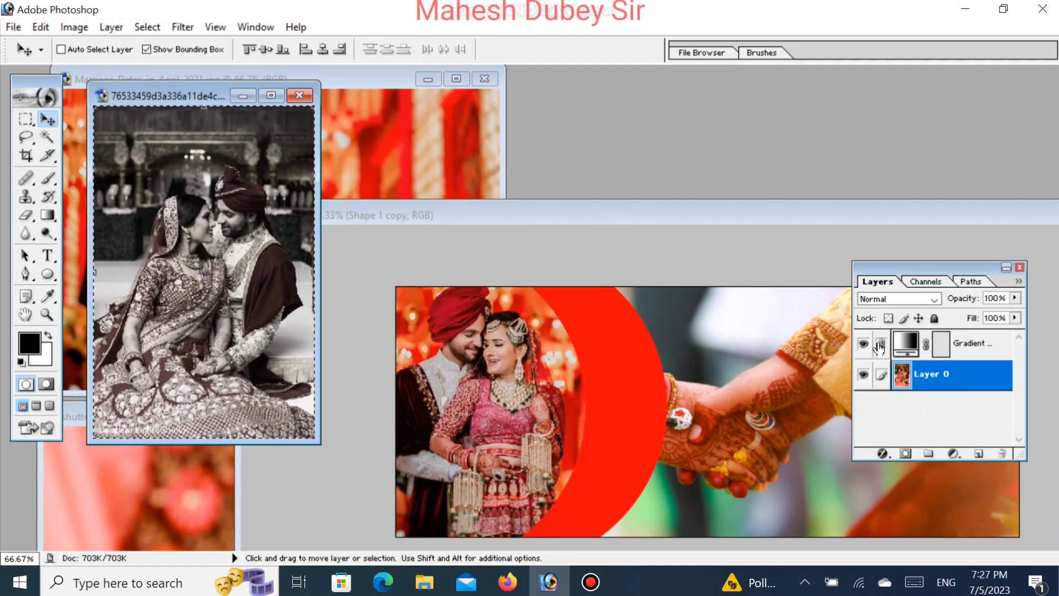
{"action": "key", "text": "ctrl+e"}
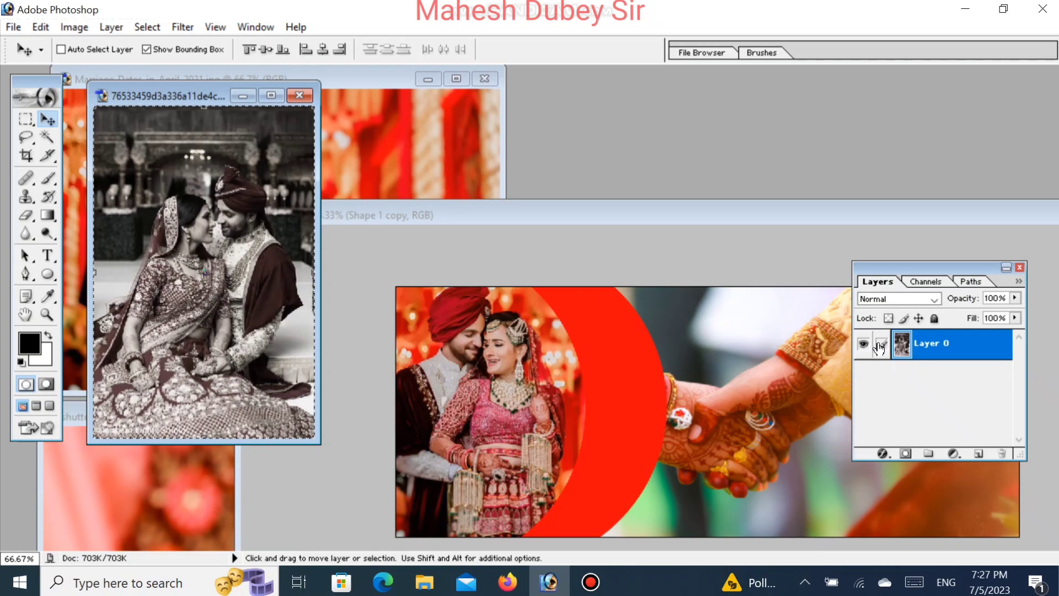
- Paste the merged toned photo above the red circle's layer on the album page, clip it to that circle, and move it onto the red area
{"action": "left_click", "coordinate": [698, 375]}
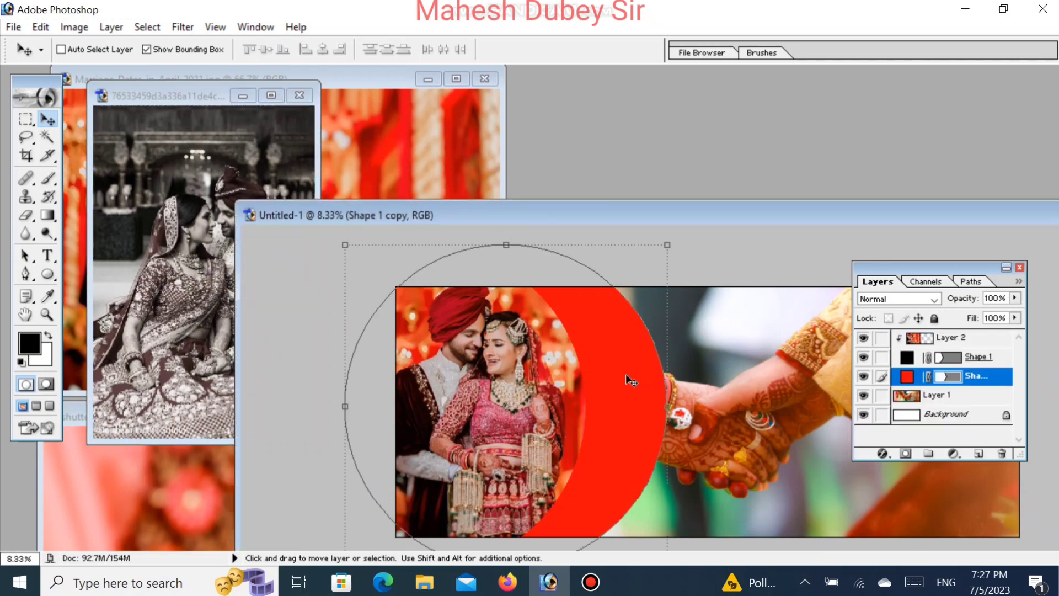
{"action": "key", "text": "ctrl+v"}
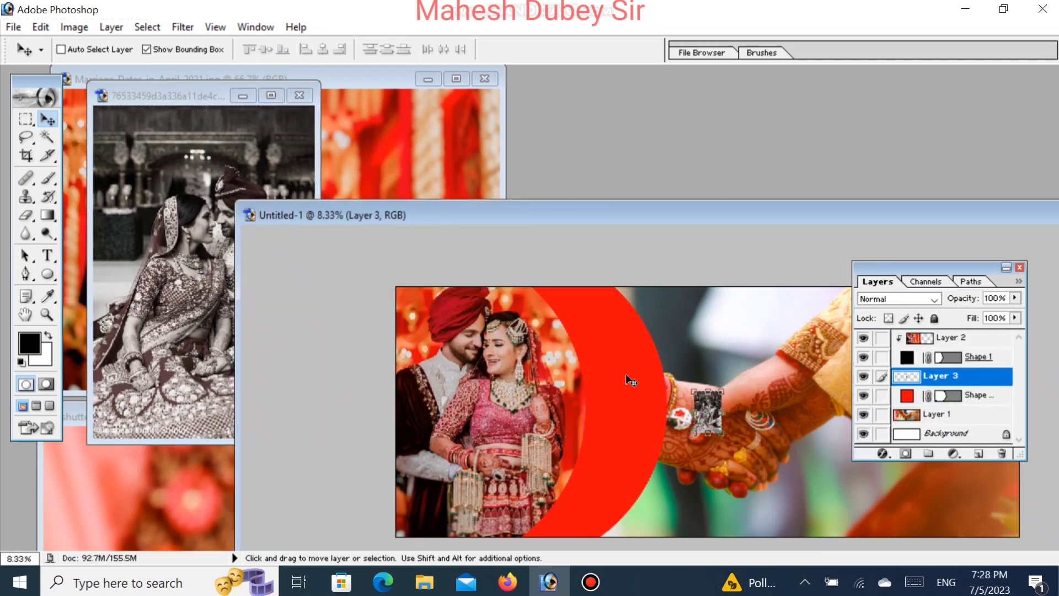
{"action": "key", "text": "ctrl+g"}
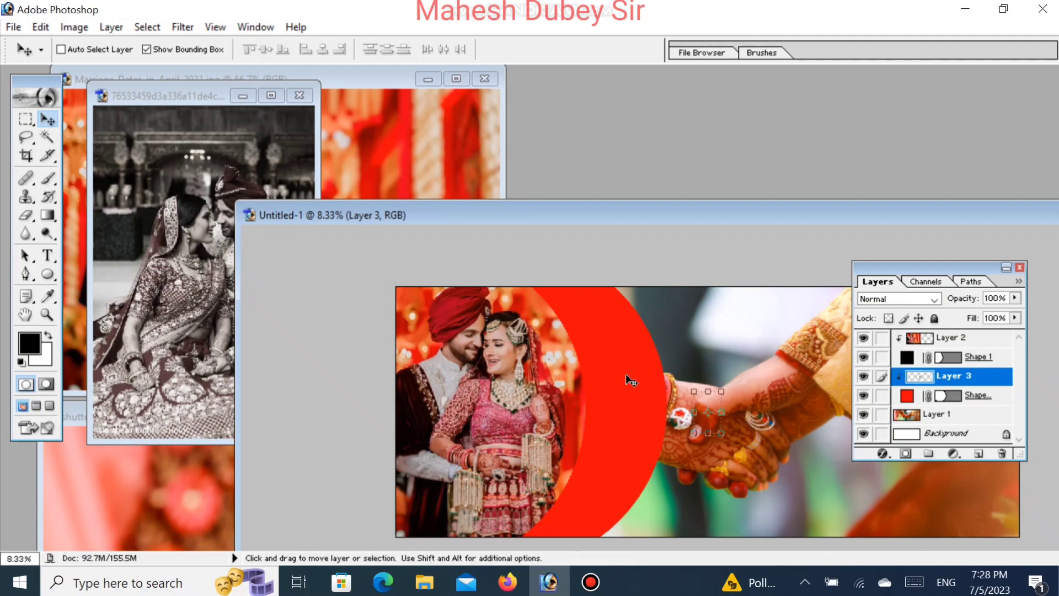
{"action": "left_click_drag", "start_coordinate": [715, 403], "coordinate": [591, 325]}
- Scale the clipped toned photo proportionally to about 620.6% and move it over the visible red crescent
{"action": "key", "text": "ctrl+t"}
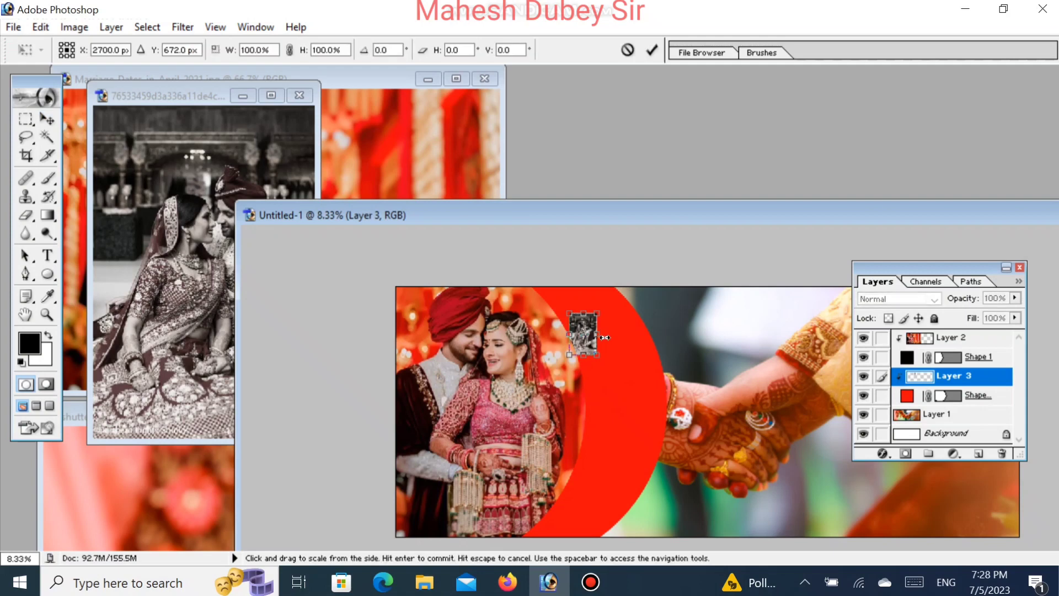
{"action": "left_click_drag", "start_coordinate": [600, 361], "coordinate": [688, 491]}
{"action": "left_click_drag", "start_coordinate": [640, 402], "coordinate": [645, 464]}
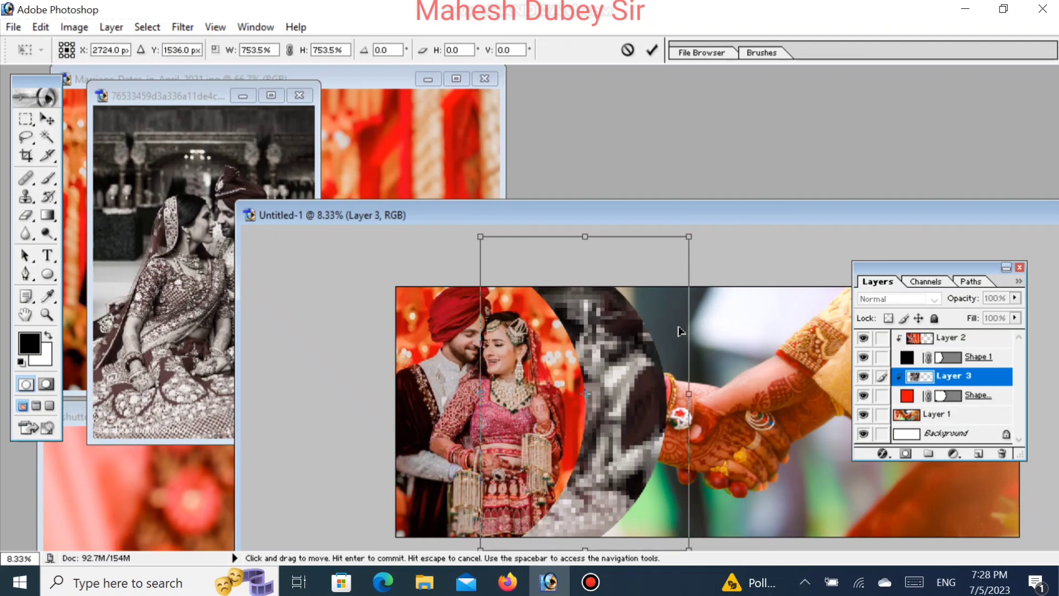
{"action": "left_click_drag", "start_coordinate": [691, 234], "coordinate": [664, 279]}
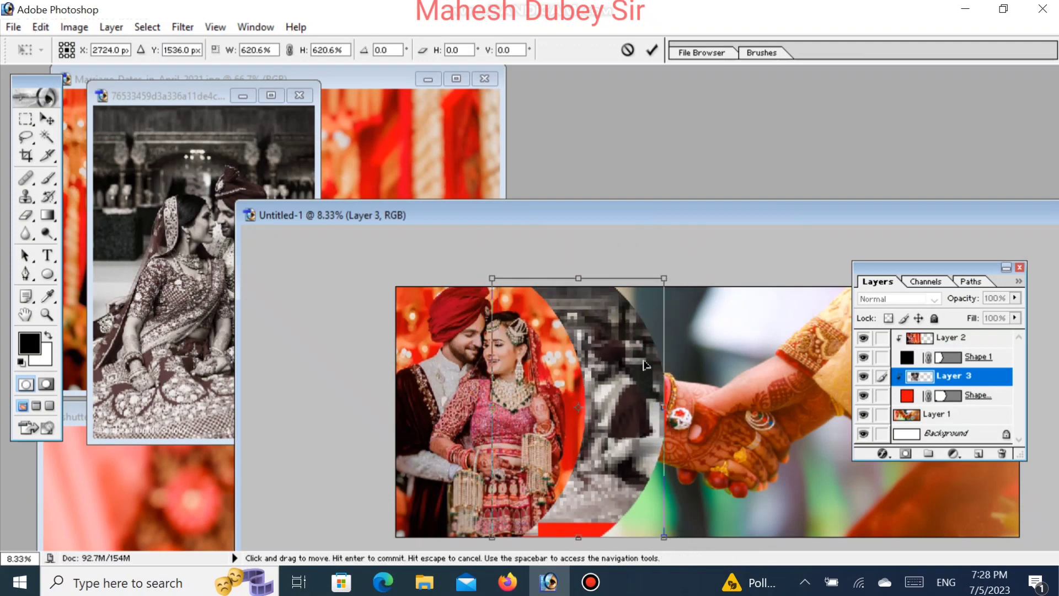
{"action": "left_click_drag", "start_coordinate": [646, 364], "coordinate": [660, 373]}
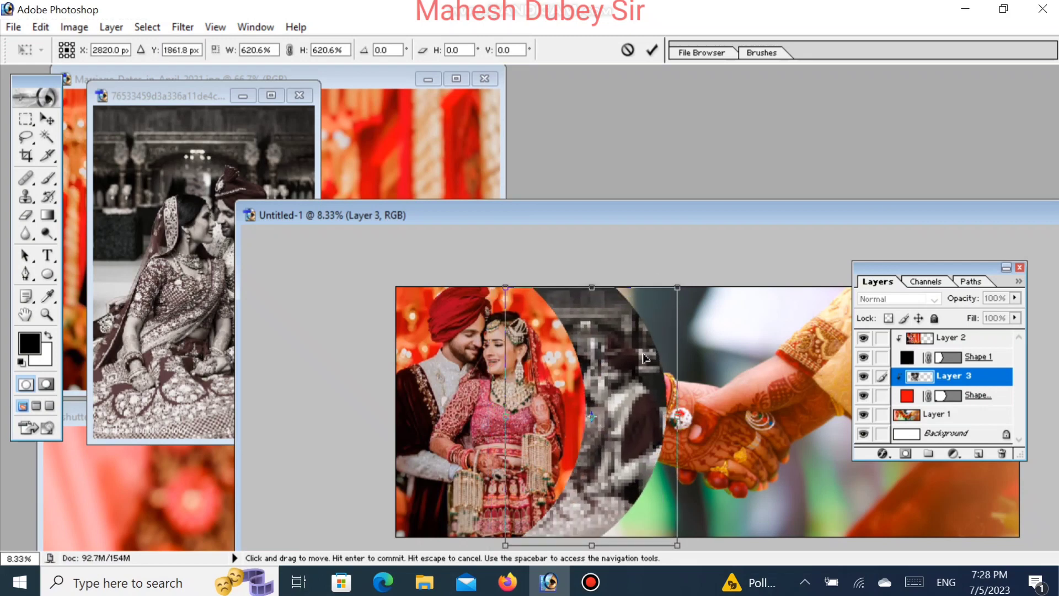
- Nudge the toned photo up and right to about X 2988 px, Y 1765.8 px so the couple sits inside the crescent, and apply the transform
{"action": "left_click_drag", "start_coordinate": [615, 337], "coordinate": [614, 334]}
{"action": "key", "text": "Up"}
{"action": "key", "text": "Up"}
{"action": "key", "text": "Right"}
{"action": "key", "text": "Right"}
{"action": "key", "text": "Right"}
{"action": "key", "text": "Right"}
{"action": "key", "text": "Right"}
{"action": "key", "text": "Right"}
{"action": "key", "text": "Right"}
{"action": "key", "text": "Right"}
{"action": "key", "text": "Right"}
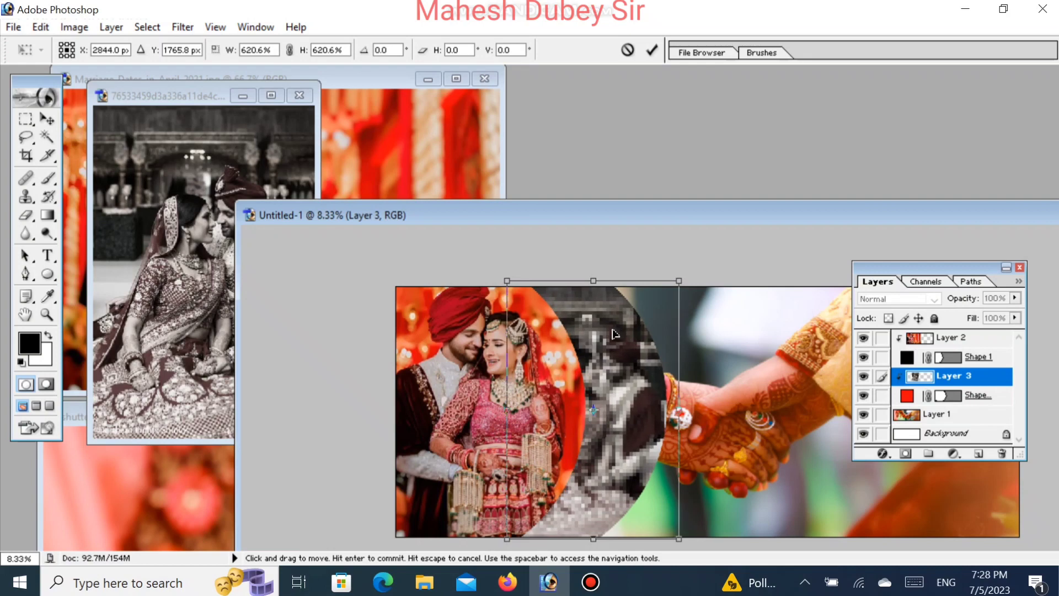
{"action": "key", "text": "Right"}
{"action": "key", "text": "Right"}
{"action": "key", "text": "Right"}
{"action": "key", "text": "Right"}
{"action": "key", "text": "Right"}
{"action": "key", "text": "Right"}
{"action": "key", "text": "Right"}
{"action": "key", "text": "Right"}
{"action": "key", "text": "Right"}
{"action": "key", "text": "Right"}
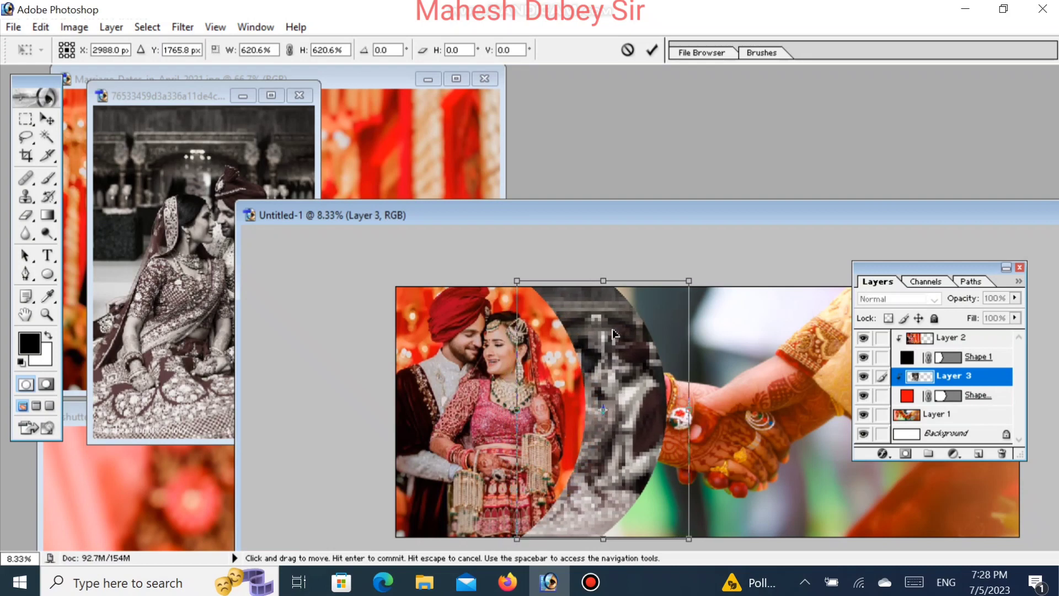
{"action": "key", "text": "Return"}
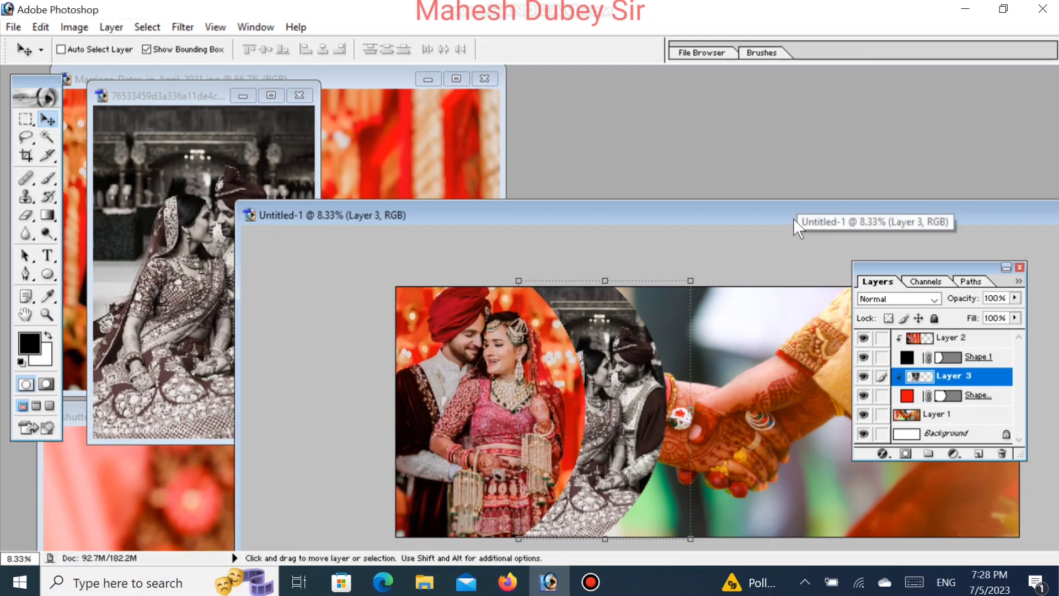
- Select the handshake background photo on Layer 1 and soften it with a strong Gaussian Blur
{"action": "left_click_drag", "start_coordinate": [794, 218], "coordinate": [575, 147]}
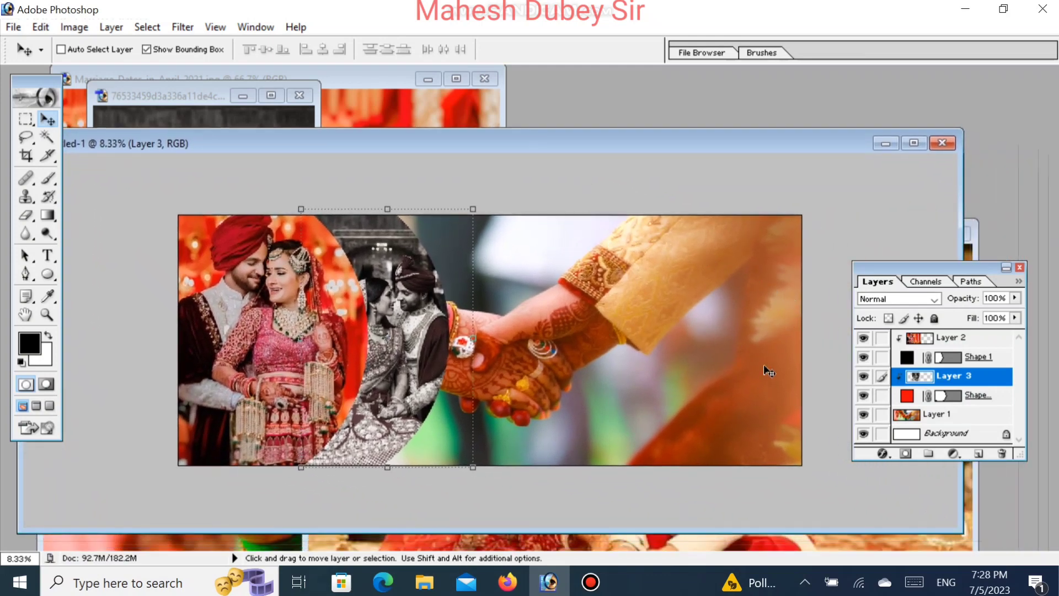
{"action": "right_click", "coordinate": [574, 289]}
{"action": "left_click", "coordinate": [591, 293]}
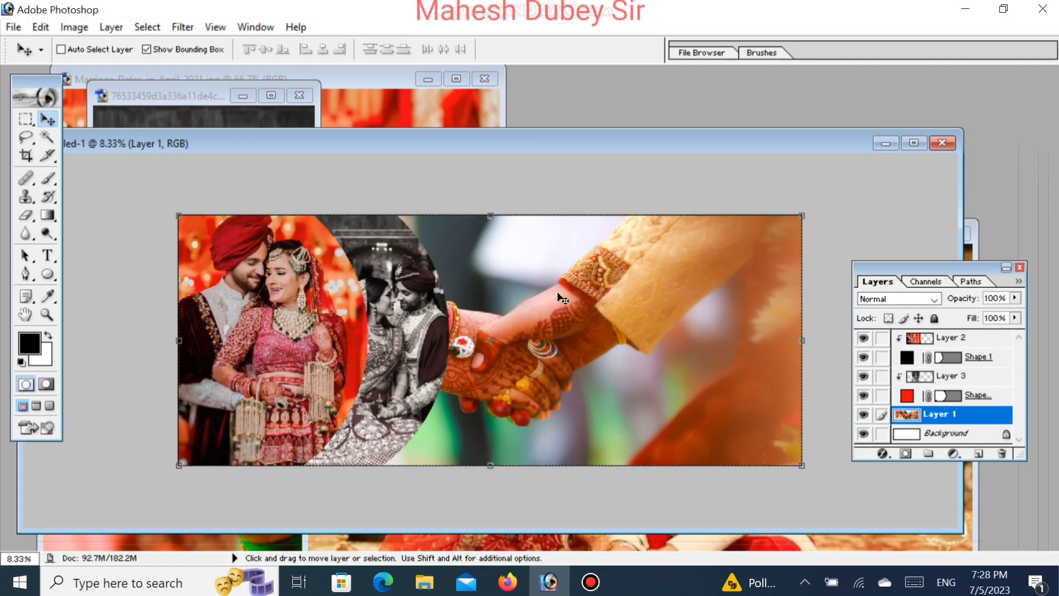
{"action": "left_click", "coordinate": [182, 26]}
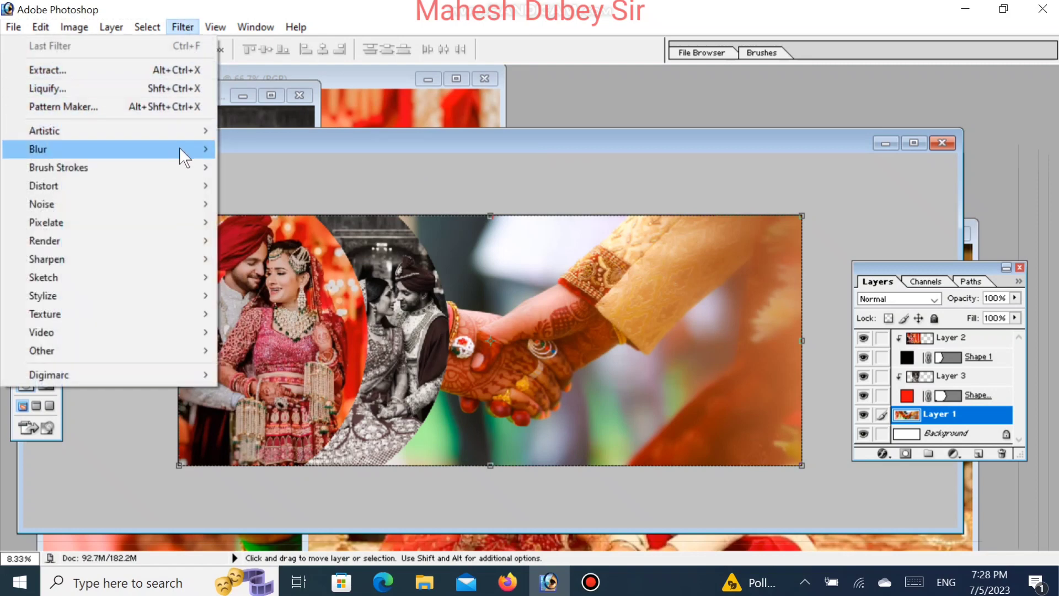
{"action": "mouse_move", "coordinate": [180, 153]}
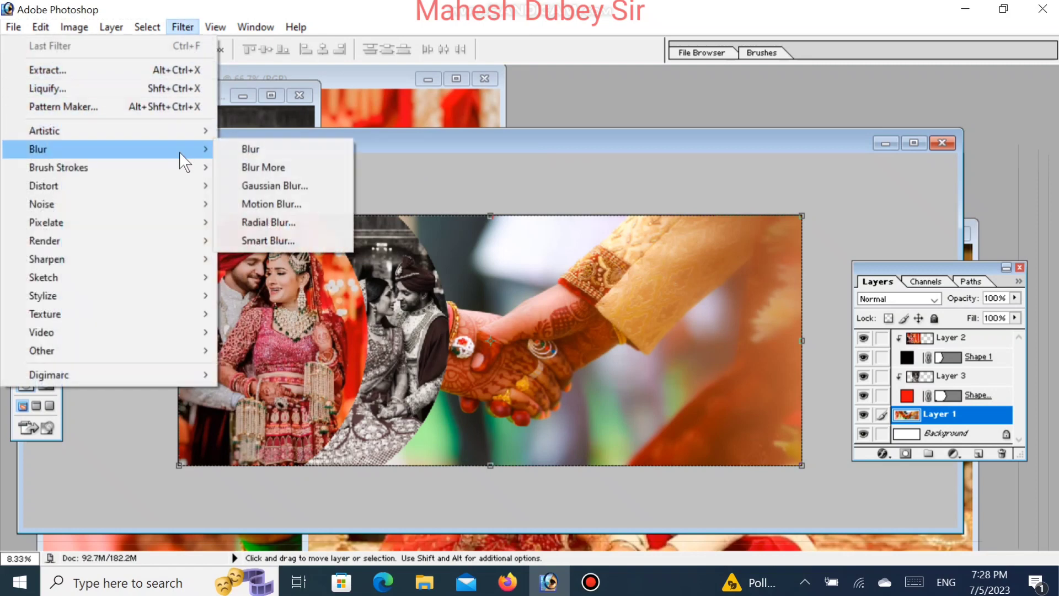
{"action": "left_click", "coordinate": [298, 188]}
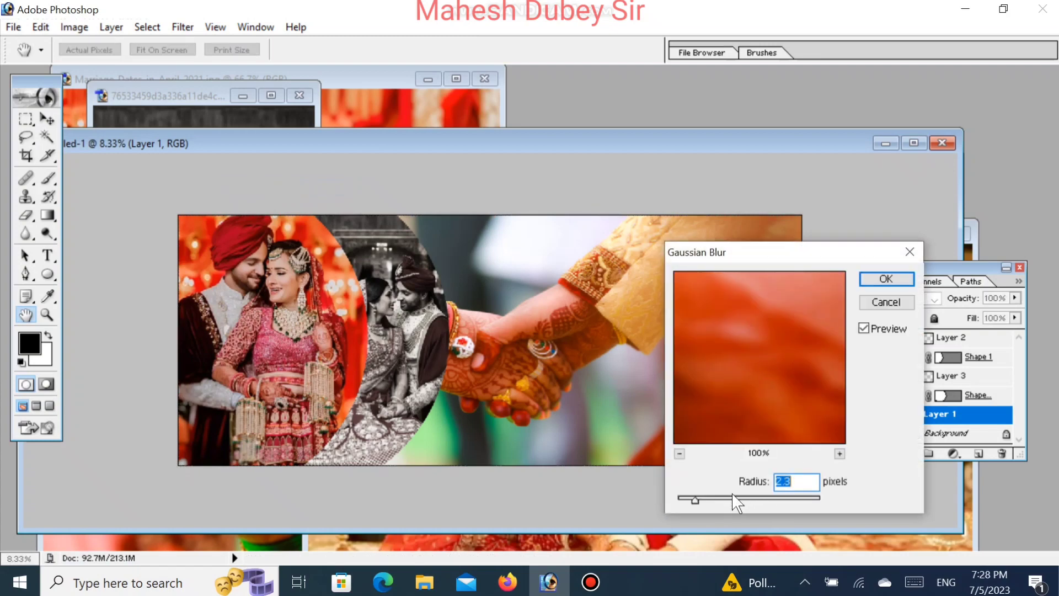
{"action": "left_click_drag", "start_coordinate": [695, 498], "coordinate": [748, 502]}
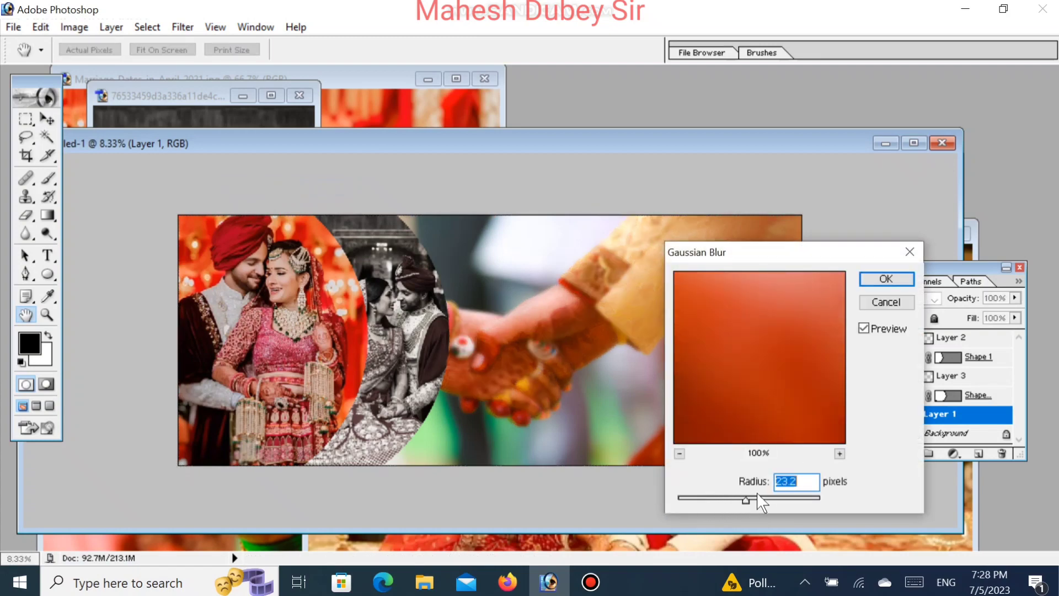
{"action": "left_click_drag", "start_coordinate": [745, 504], "coordinate": [758, 504]}
{"action": "left_click", "coordinate": [886, 280]}
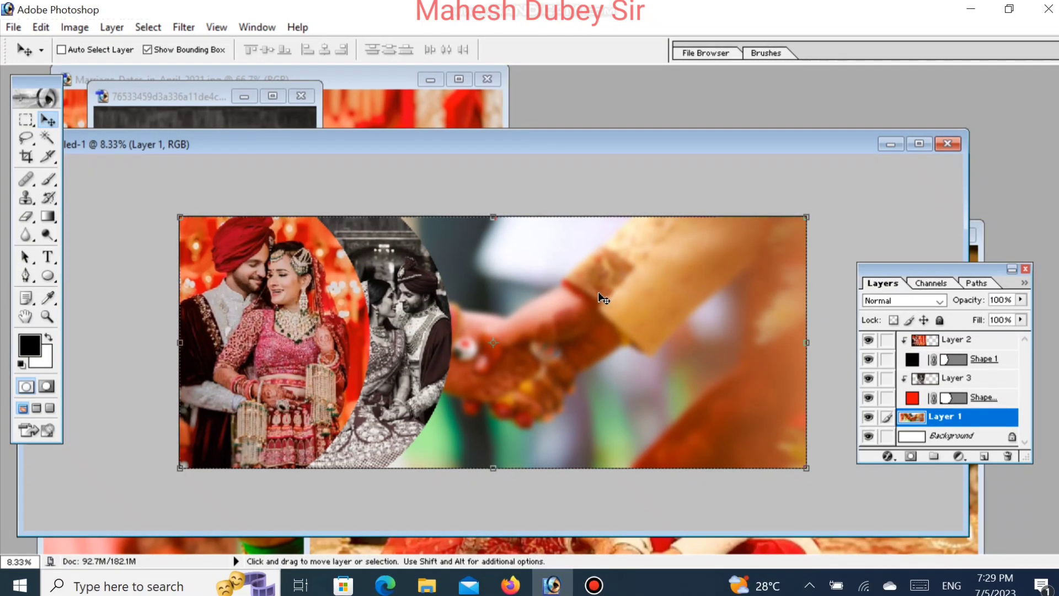
- Draw a full-height black rectangle shape over the right end of the album page, extending slightly past its edge
{"action": "left_click", "coordinate": [56, 278]}
{"action": "left_click", "coordinate": [68, 280]}
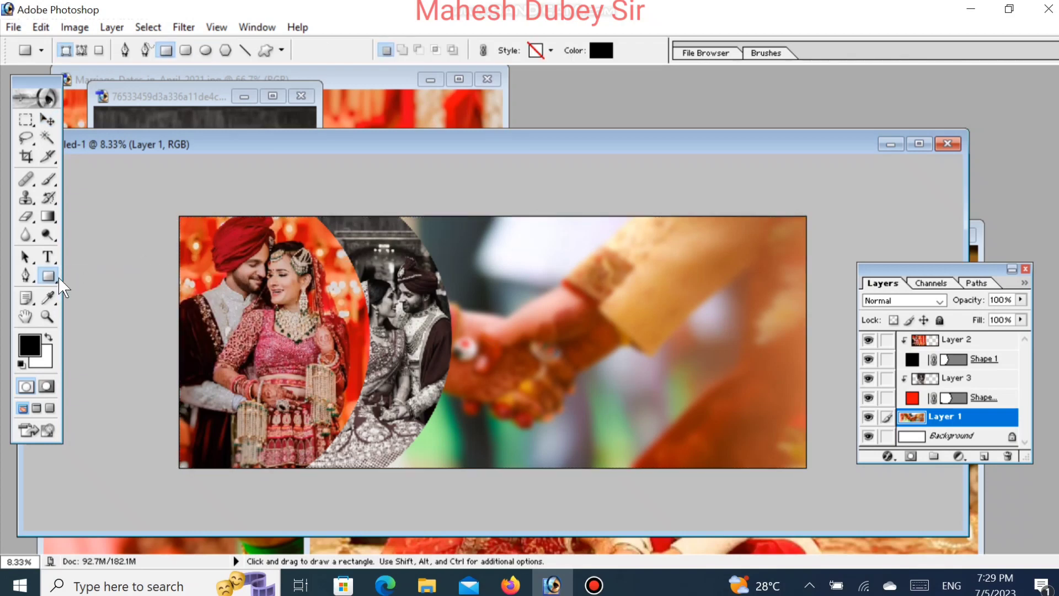
{"action": "left_click", "coordinate": [55, 280]}
{"action": "left_click", "coordinate": [89, 277]}
{"action": "left_click_drag", "start_coordinate": [658, 216], "coordinate": [826, 473]}
- Try to widen the black rectangle to 106.4%, move it to X 8886 px, Y 1668 px, and rotate it to 23.4 degrees
{"action": "key", "text": "ctrl+t"}
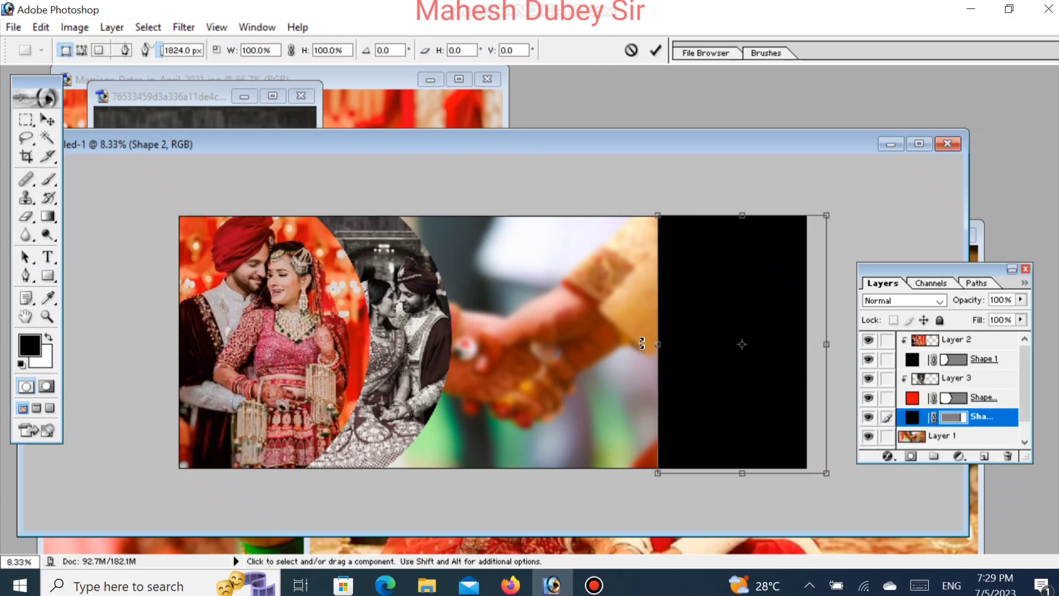
{"action": "left_click_drag", "start_coordinate": [699, 343], "coordinate": [630, 345]}
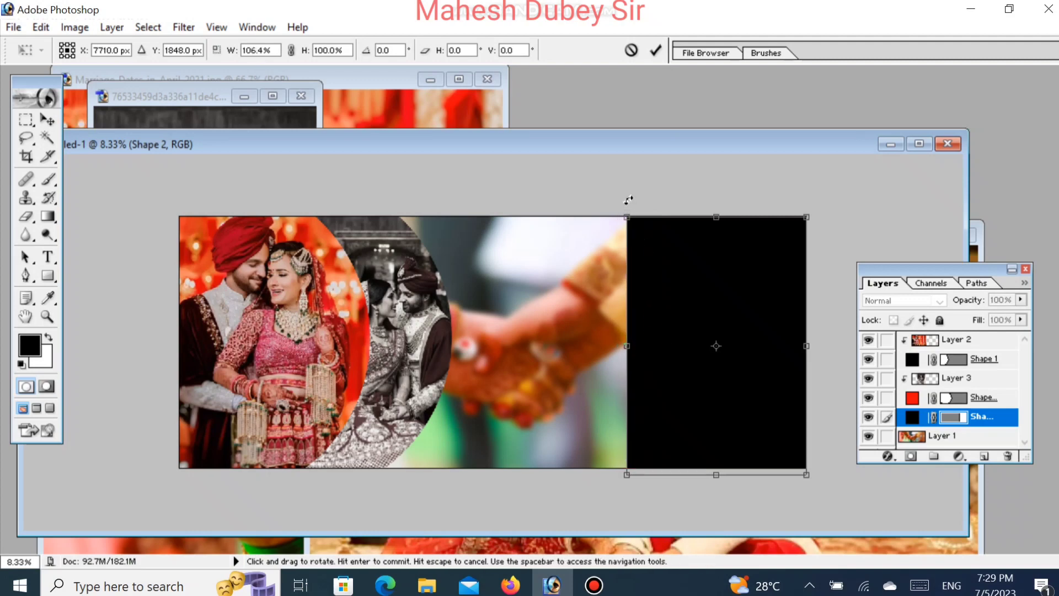
{"action": "left_click_drag", "start_coordinate": [628, 200], "coordinate": [778, 207]}
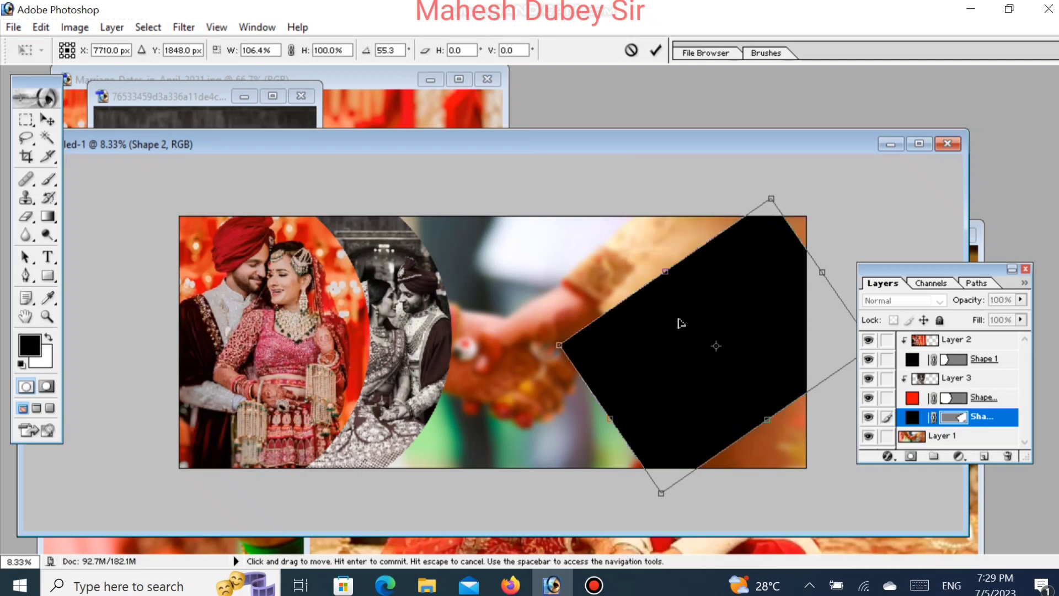
{"action": "left_click_drag", "start_coordinate": [682, 323], "coordinate": [763, 310]}
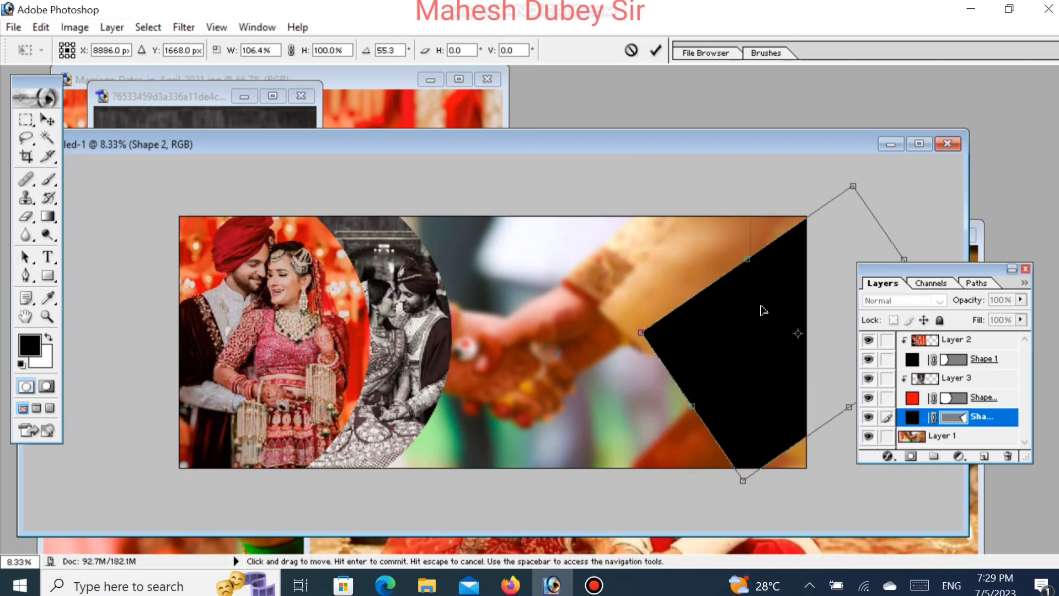
{"action": "left_click_drag", "start_coordinate": [903, 189], "coordinate": [794, 174]}
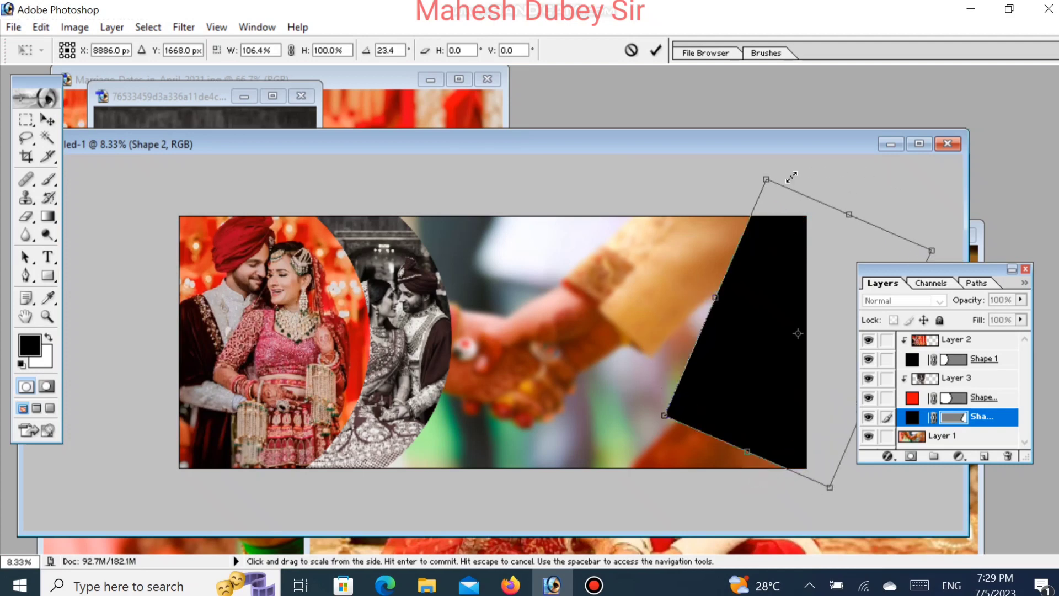
{"action": "key", "text": "Escape"}
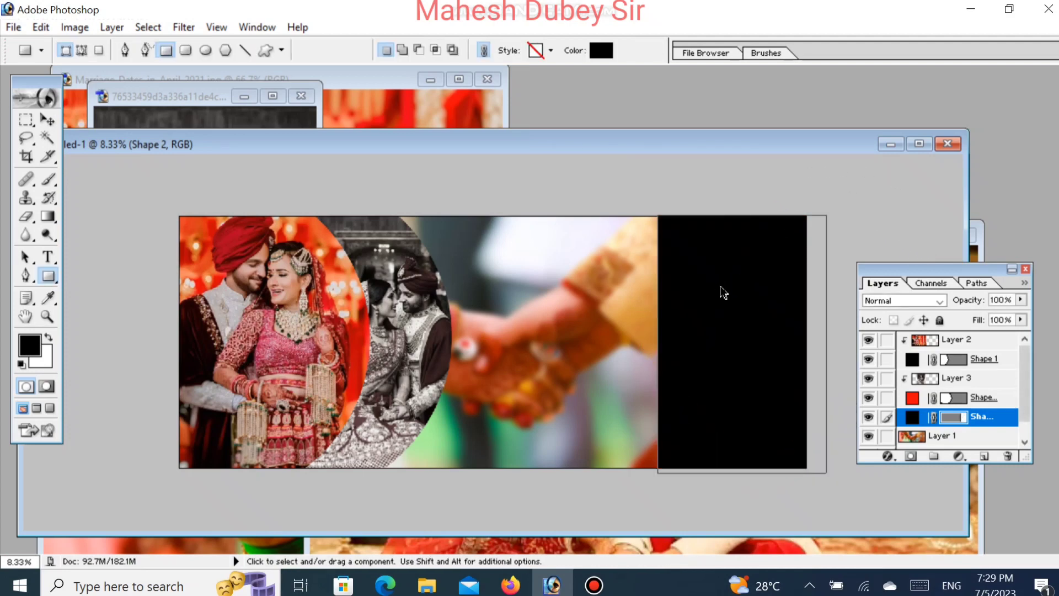
- Delete the black rectangle's shape layer from the album page
{"action": "key", "text": "ctrl+t"}
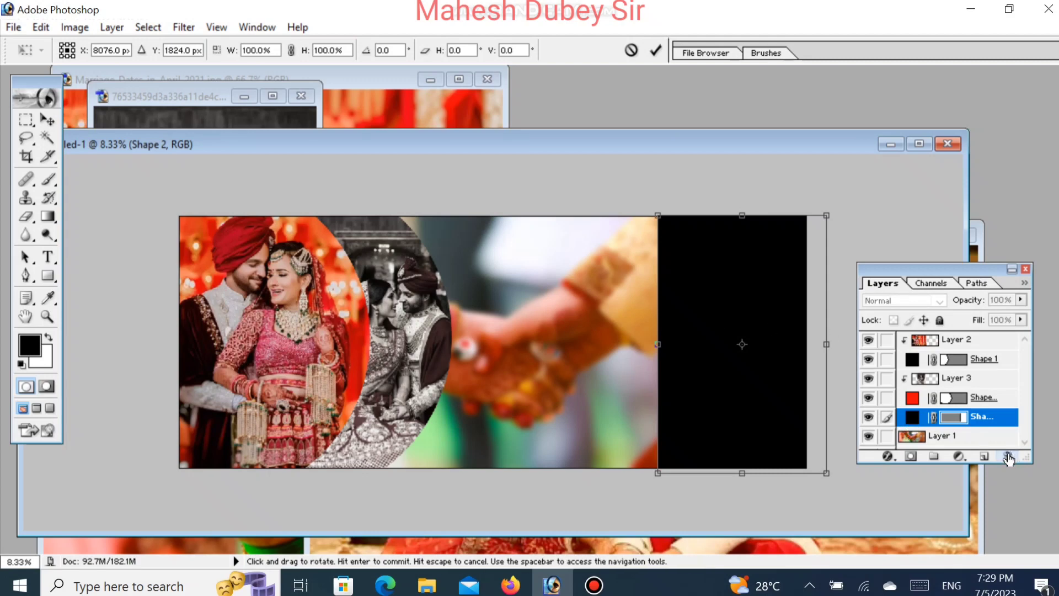
{"action": "key", "text": "Return"}
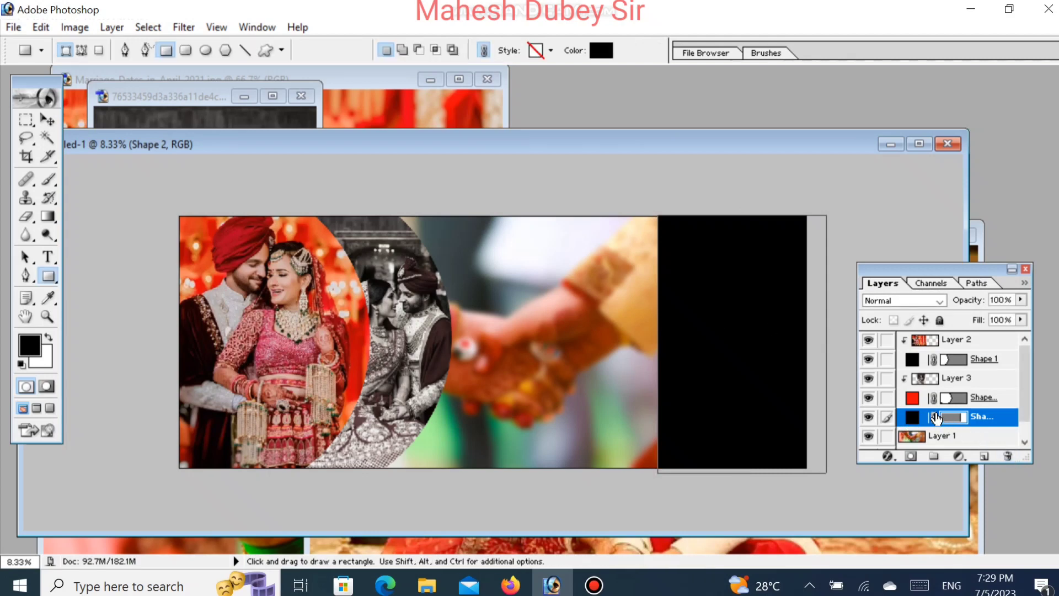
{"action": "left_click_drag", "start_coordinate": [943, 420], "coordinate": [1008, 457]}
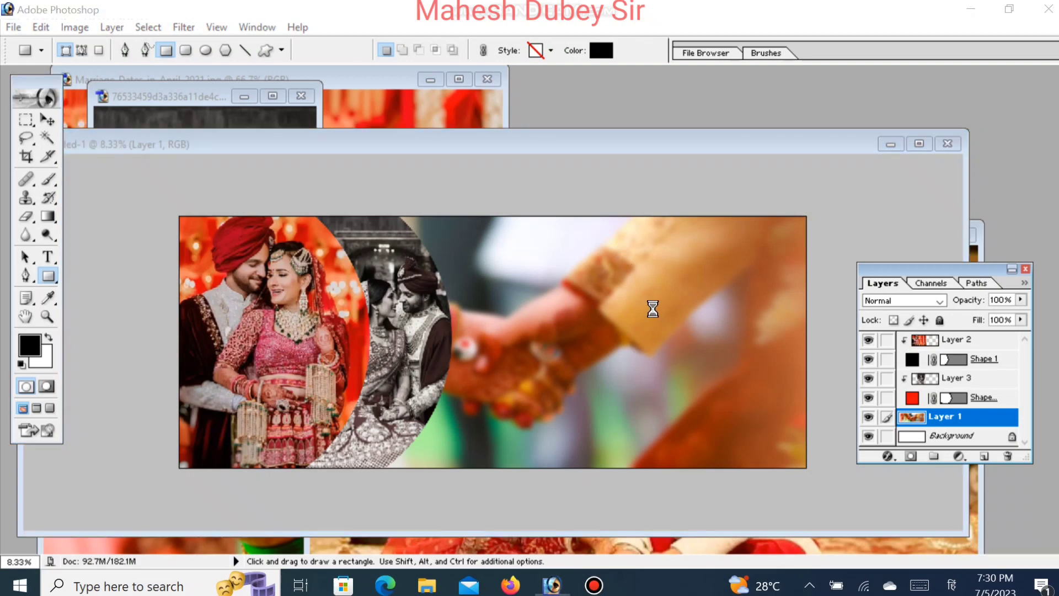
- Draw a large black square at the page's right side, rotate it about 52.5 degrees, and move it to about X 8735 px, Y 1770 px
{"action": "key", "text": "F7"}
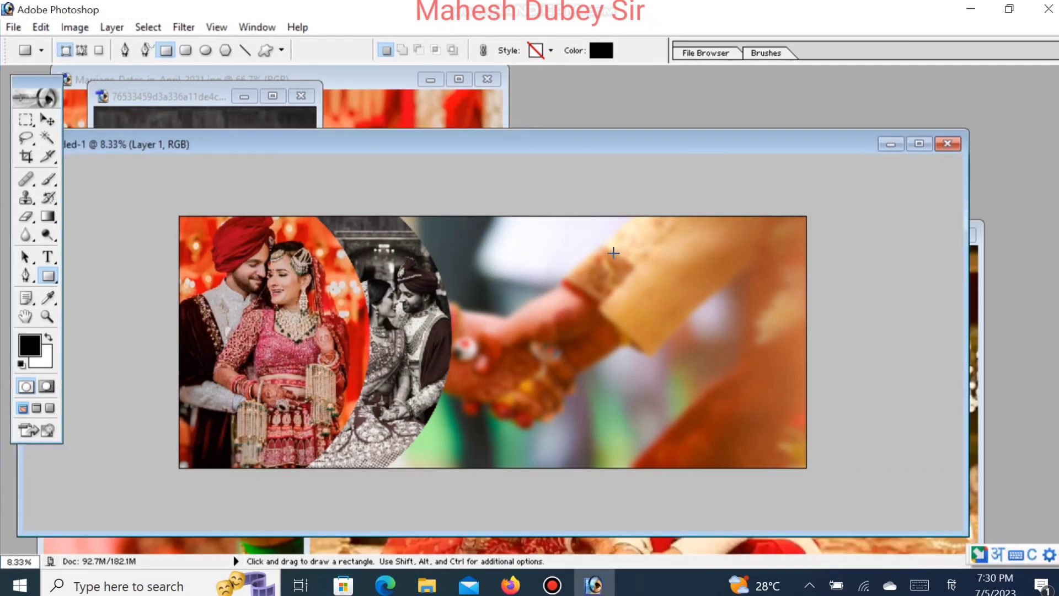
{"action": "left_click_drag", "start_coordinate": [614, 253], "coordinate": [813, 459]}
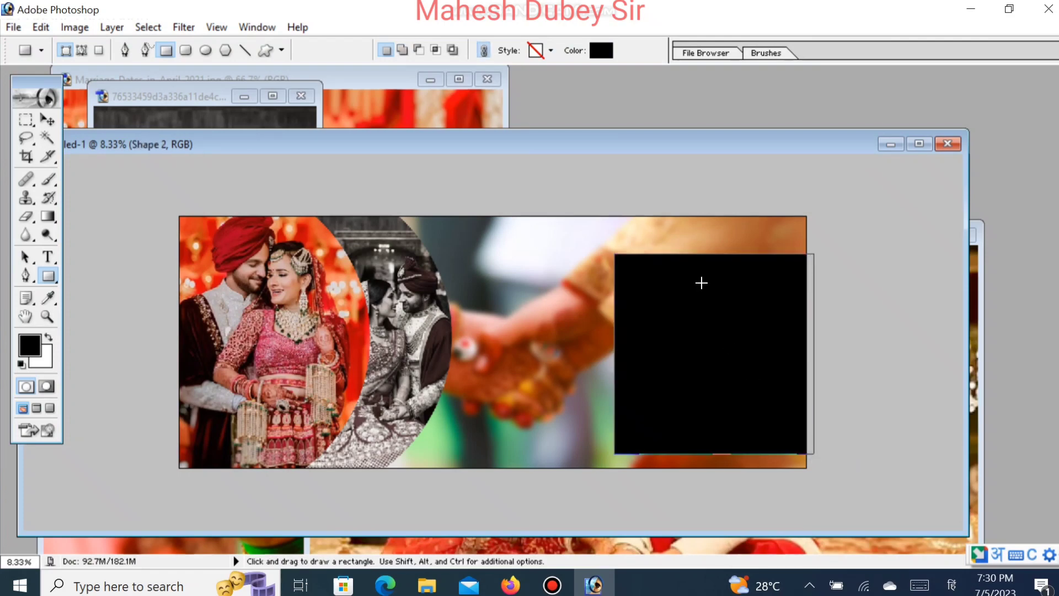
{"action": "key", "text": "ctrl+t"}
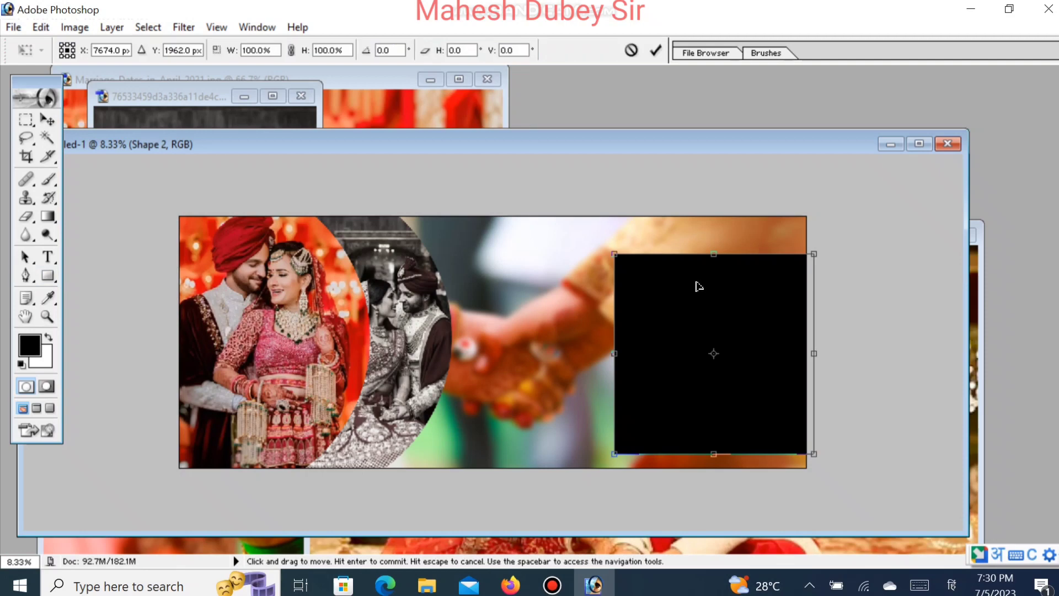
{"action": "left_click_drag", "start_coordinate": [744, 237], "coordinate": [837, 305]}
{"action": "left_click_drag", "start_coordinate": [696, 310], "coordinate": [772, 297]}
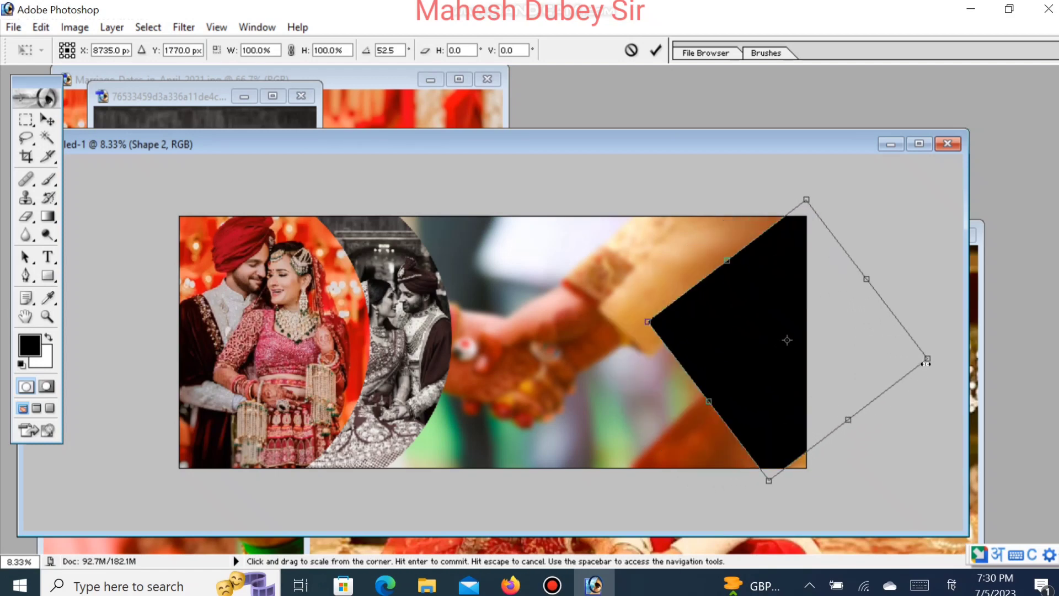
- Scale the rotated black square to 117.5%, move it to X 9167 px, Y 1890 px, set its rotation to 50.6 degrees, and apply the transform
{"action": "left_click_drag", "start_coordinate": [926, 365], "coordinate": [952, 362]}
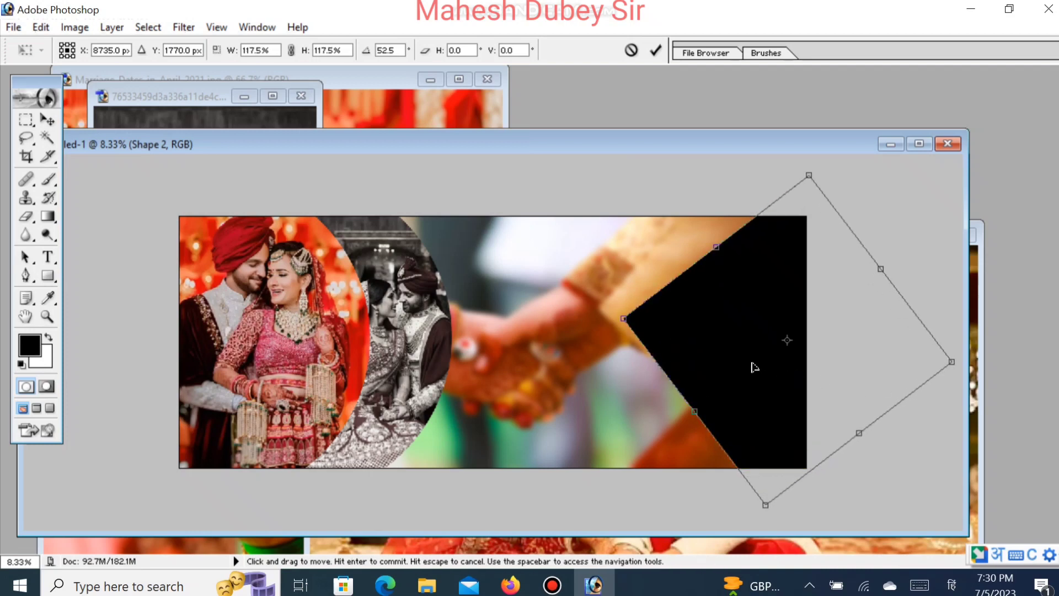
{"action": "left_click_drag", "start_coordinate": [755, 367], "coordinate": [785, 375]}
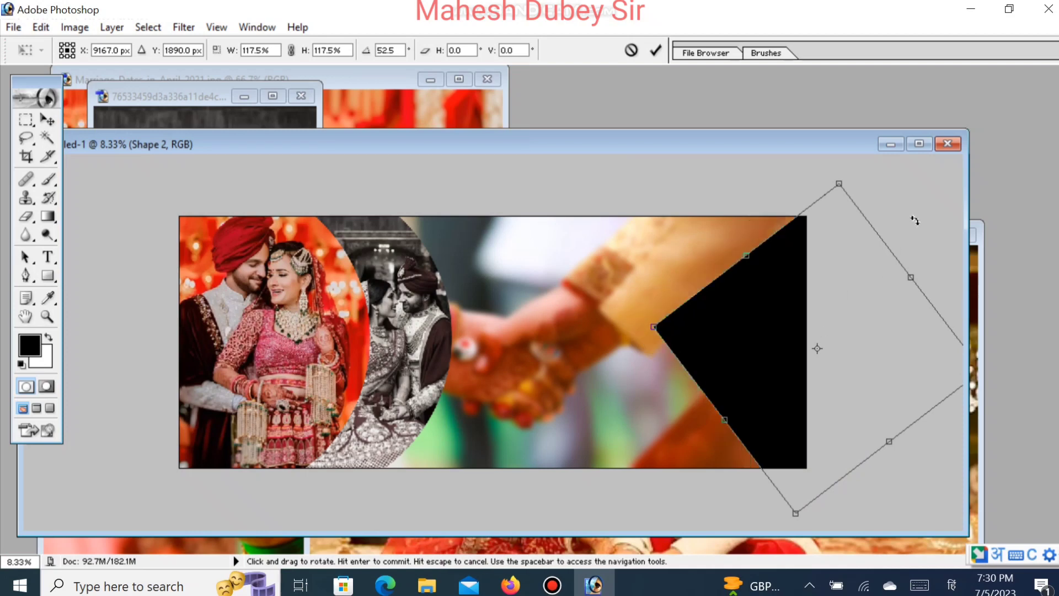
{"action": "left_click_drag", "start_coordinate": [914, 220], "coordinate": [911, 220]}
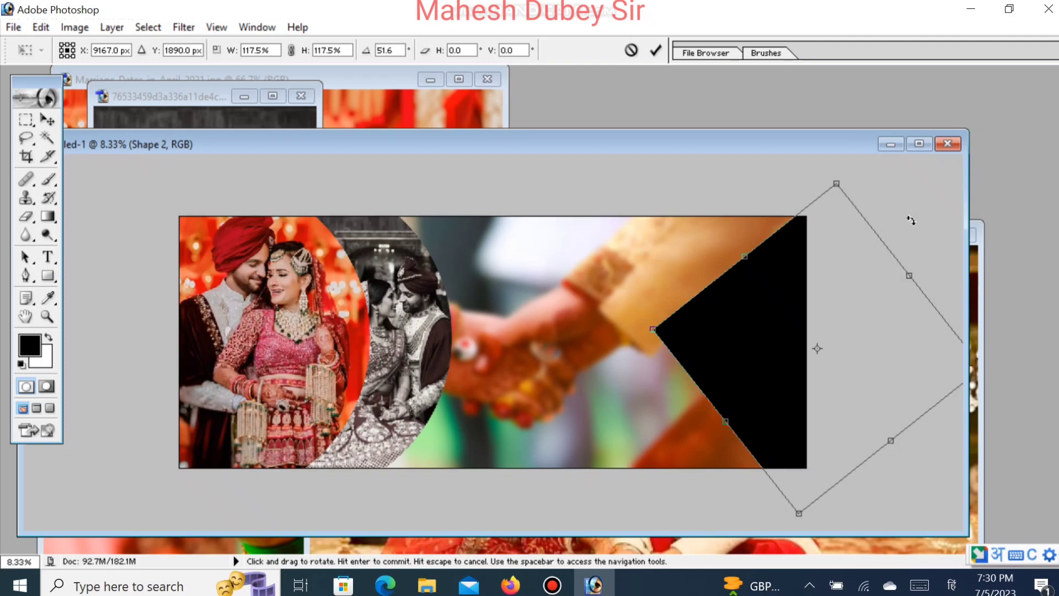
{"action": "left_click_drag", "start_coordinate": [904, 225], "coordinate": [905, 224]}
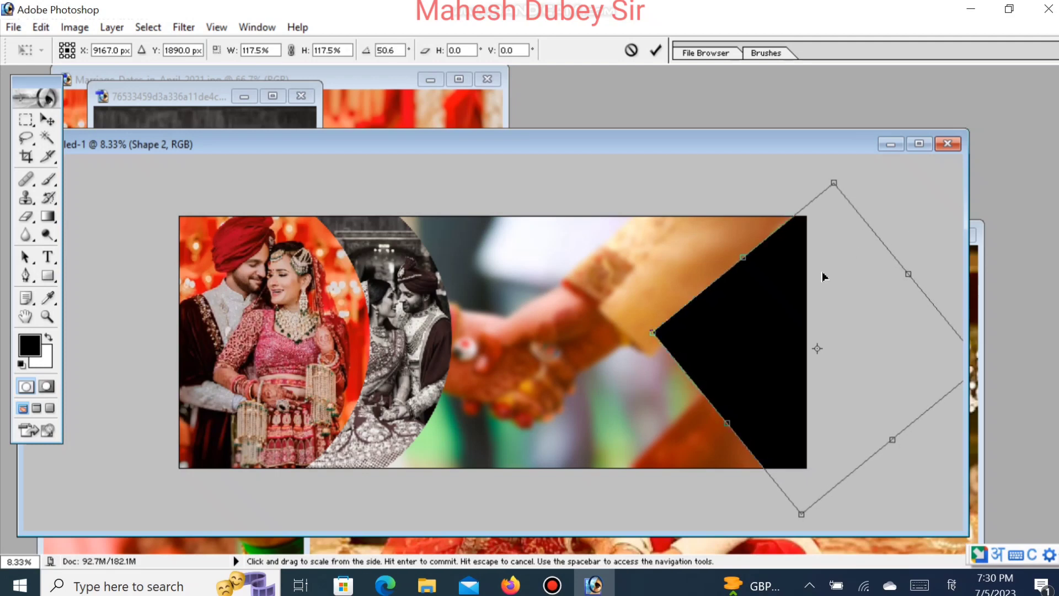
{"action": "key", "text": "Return"}
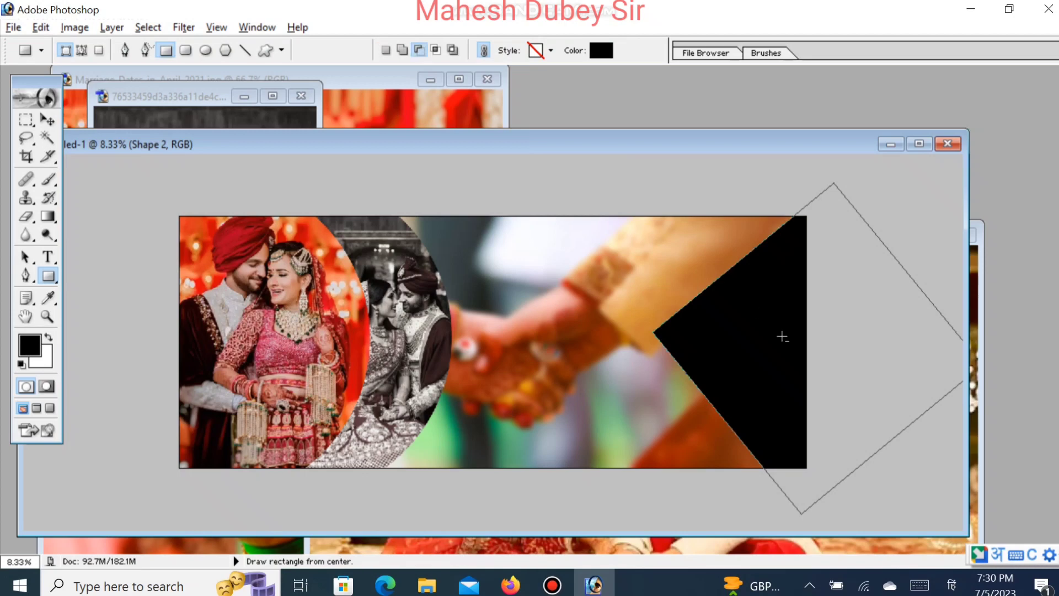
- Switch the keyboard input back to English and show the Layers palette again
{"action": "key", "text": "alt+shift"}
{"action": "left_click", "coordinate": [258, 26]}
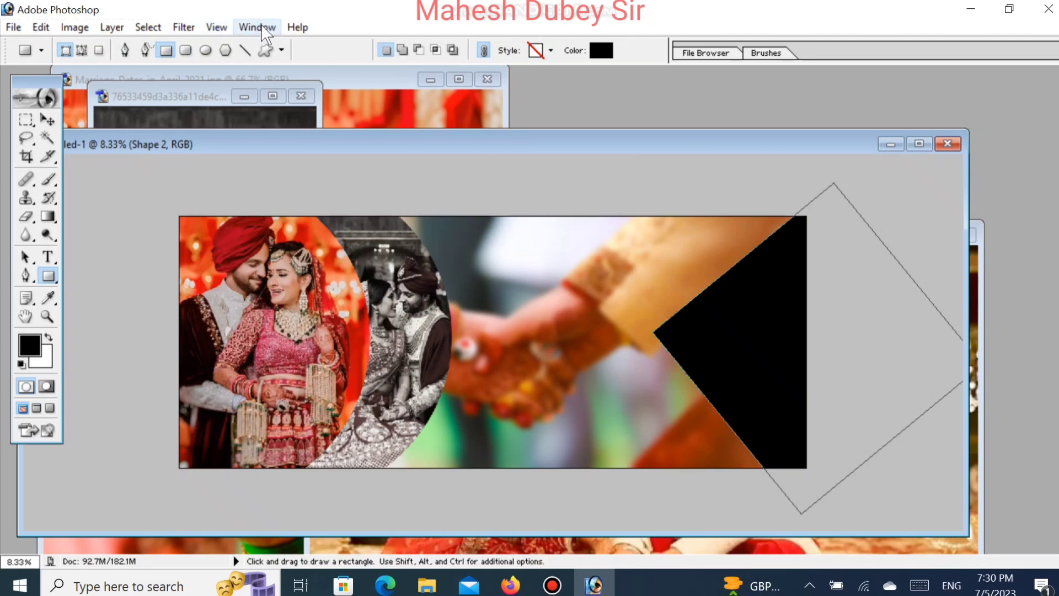
{"action": "left_click", "coordinate": [333, 320]}
{"action": "left_click", "coordinate": [257, 26]}
{"action": "left_click", "coordinate": [325, 322]}
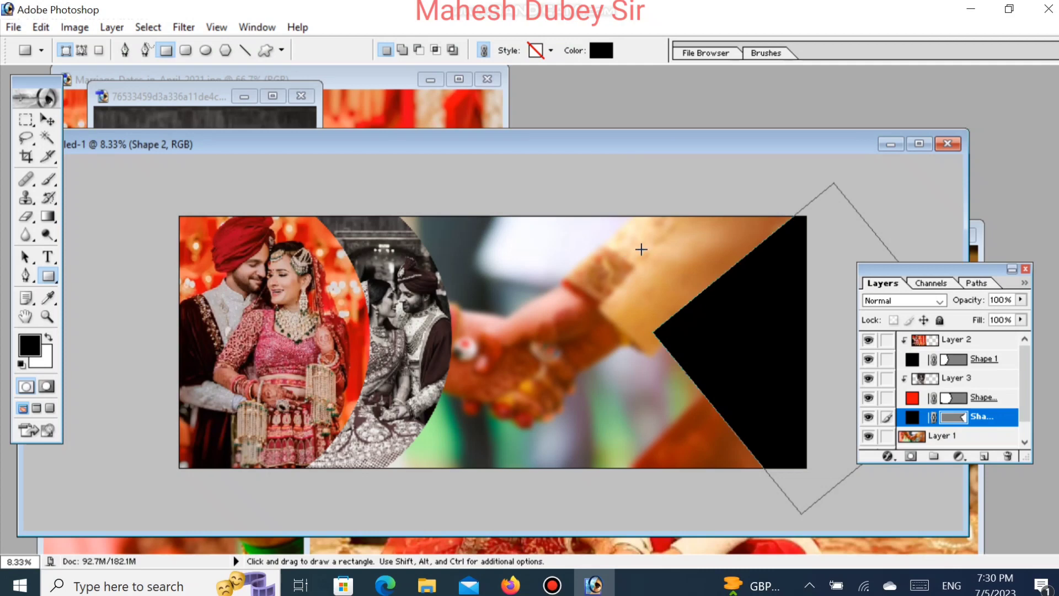
- Add a small black square to the Shape 2 layer, just above the pointed corner of the large rotated square
{"action": "key", "text": "shift"}
{"action": "left_click_drag", "start_coordinate": [639, 251], "coordinate": [694, 295]}
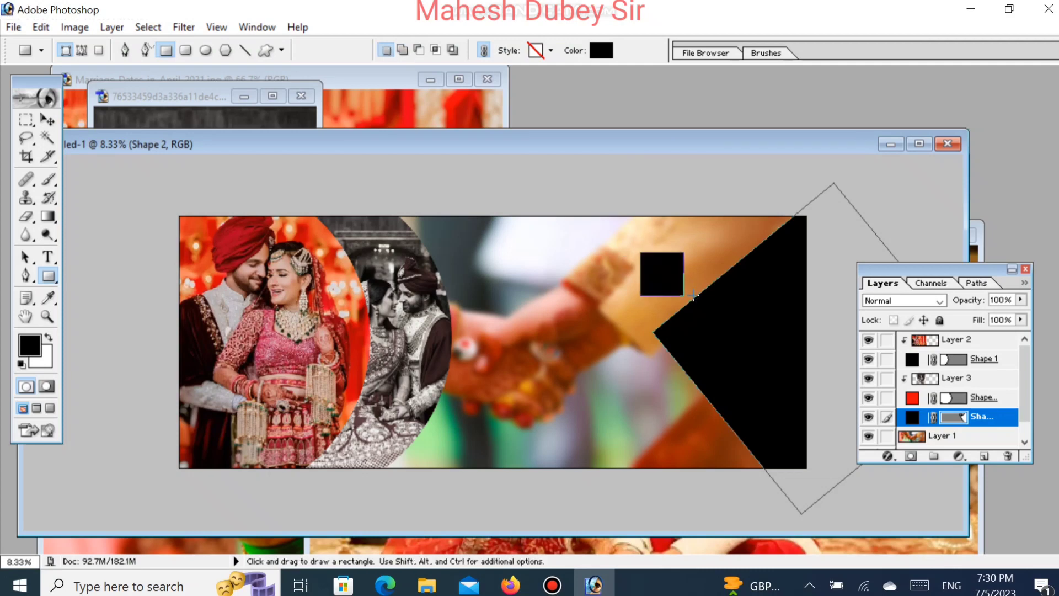
{"action": "key", "text": "ctrl+t"}
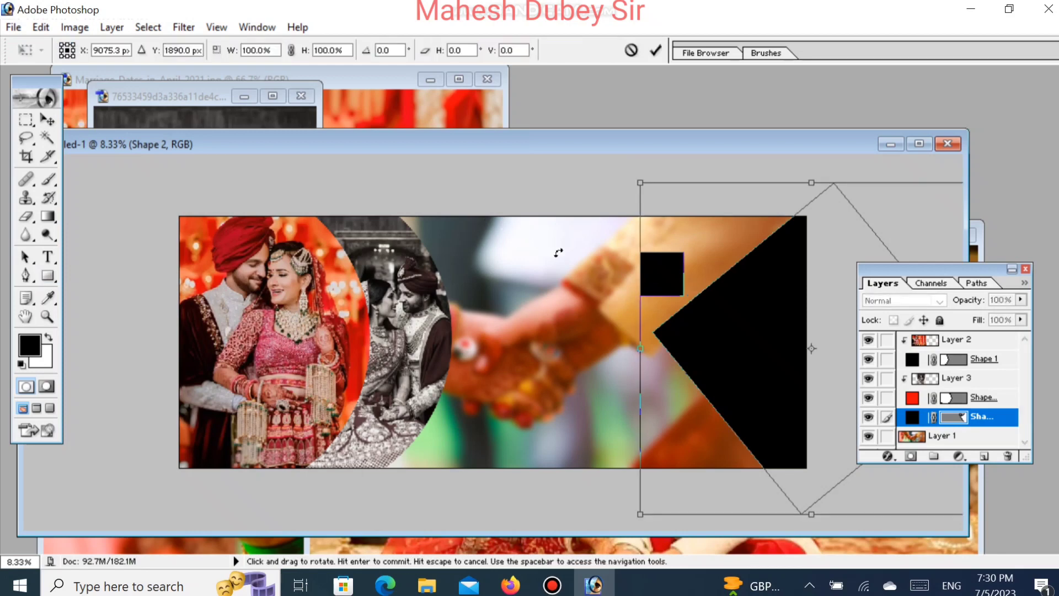
{"action": "key", "text": "Return"}
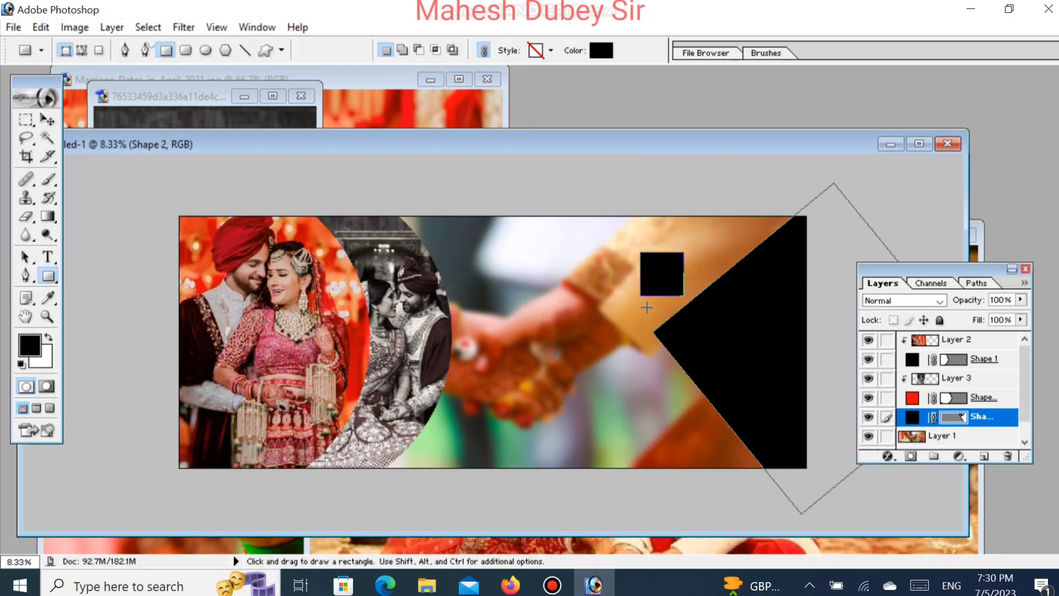
- Try to move the small black square independently of the large rotated square, and undo back to before the small square was drawn
{"action": "left_click", "coordinate": [48, 119]}
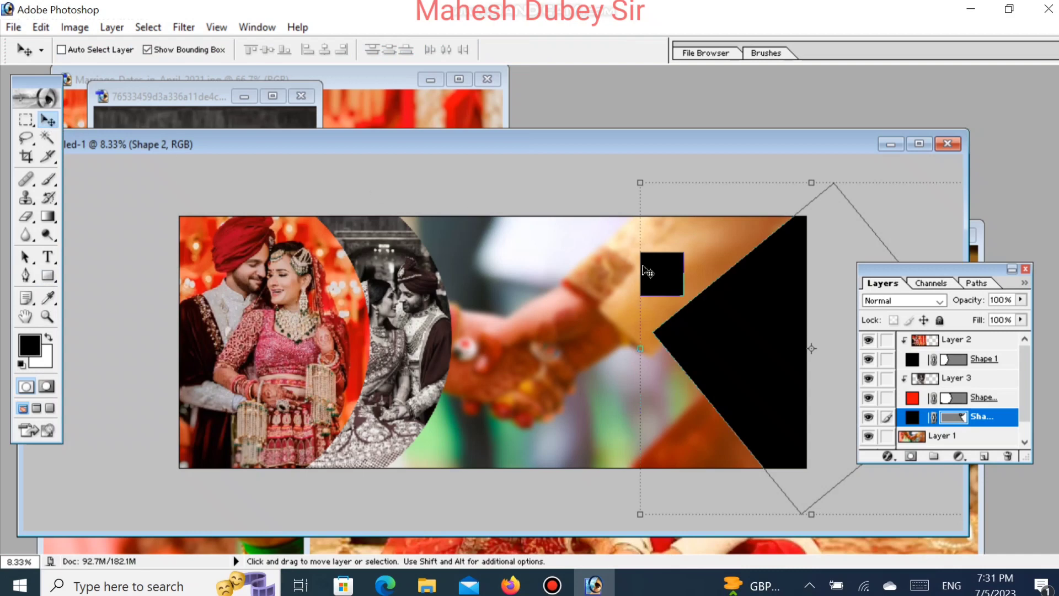
{"action": "right_click", "coordinate": [674, 275]}
{"action": "left_click", "coordinate": [696, 285]}
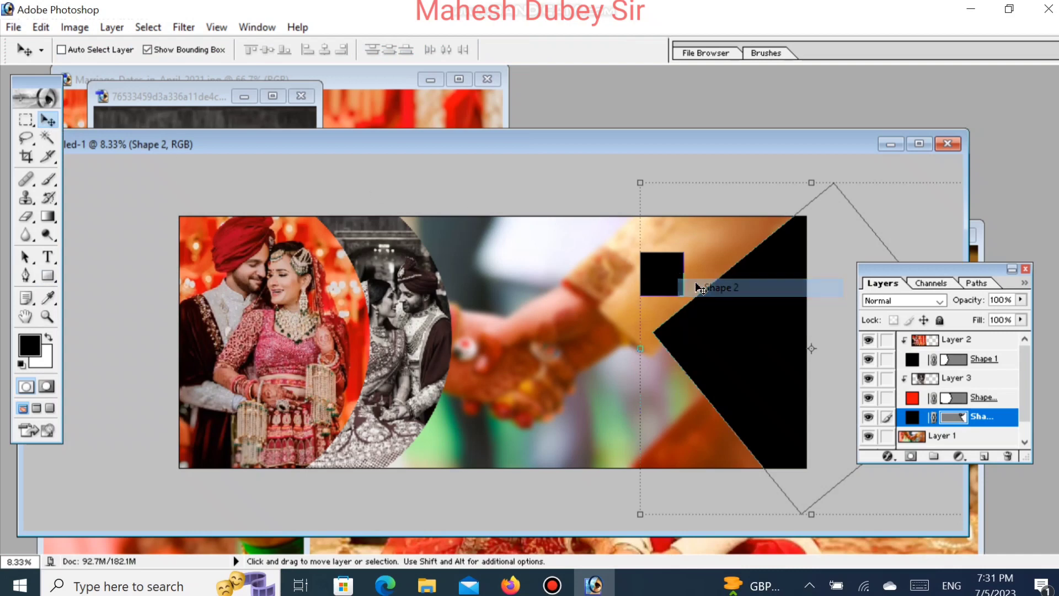
{"action": "key", "text": "ctrl+t"}
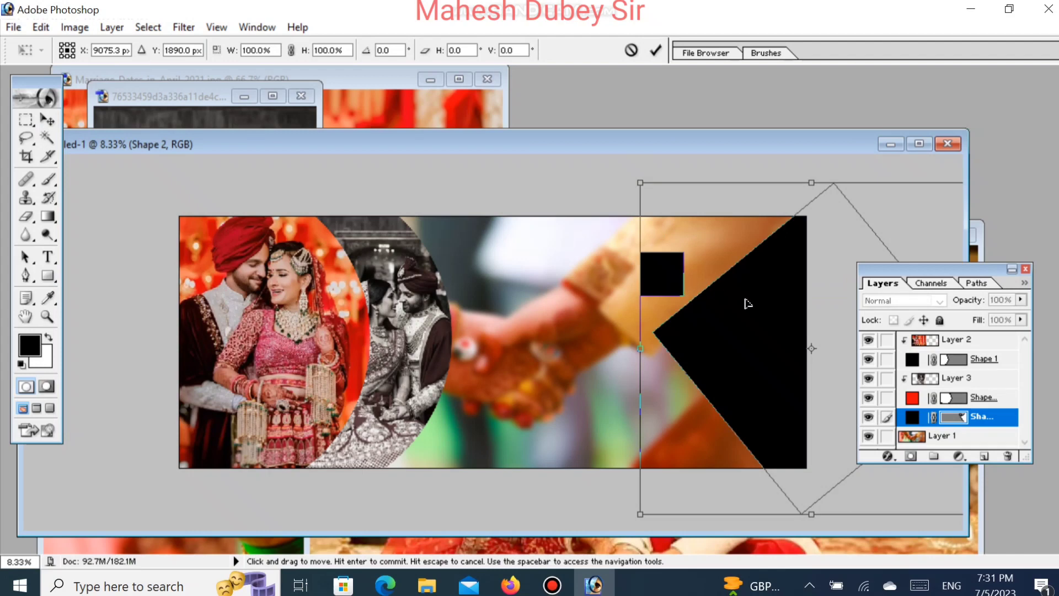
{"action": "left_click_drag", "start_coordinate": [748, 303], "coordinate": [762, 304]}
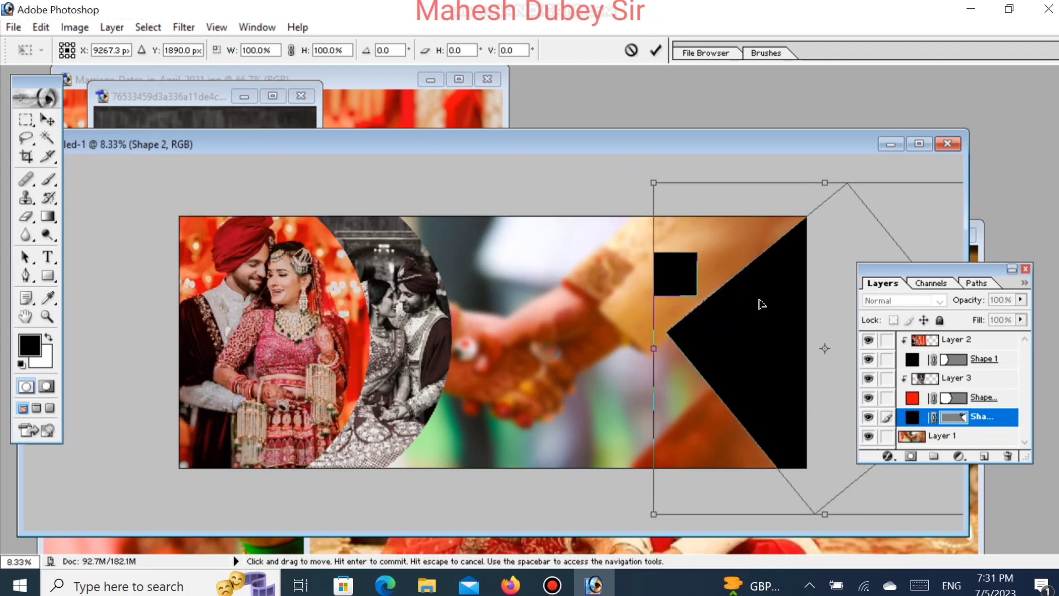
{"action": "key", "text": "Return"}
{"action": "left_click_drag", "start_coordinate": [681, 279], "coordinate": [667, 277]}
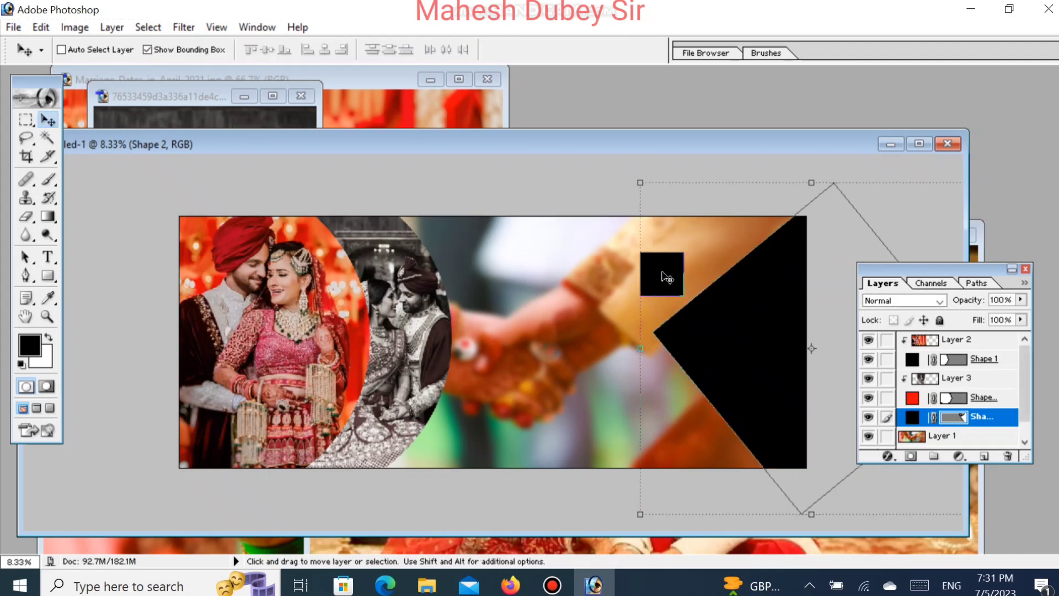
{"action": "right_click", "coordinate": [664, 274]}
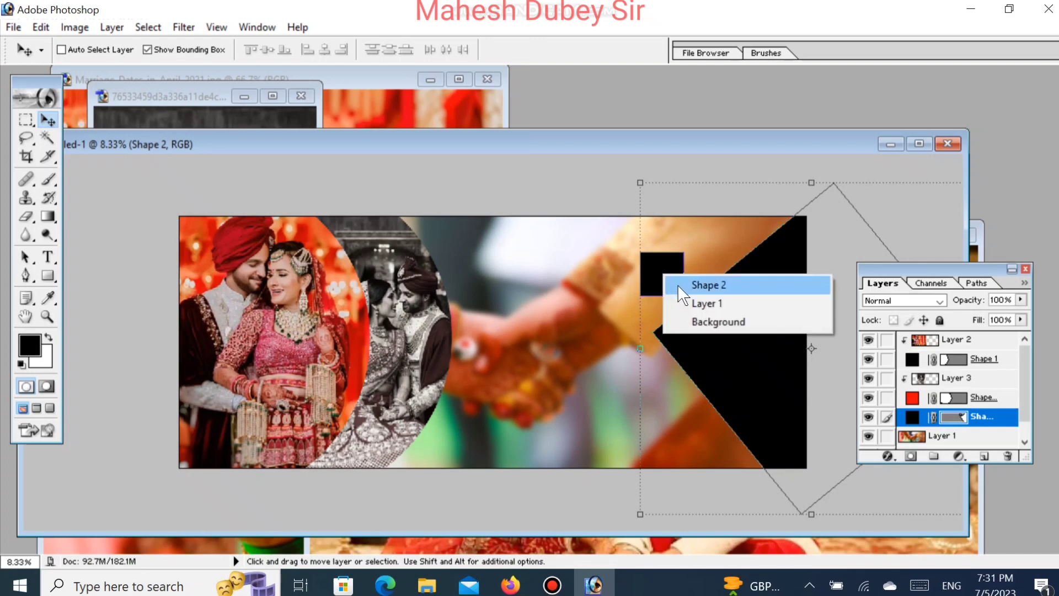
{"action": "left_click", "coordinate": [695, 285]}
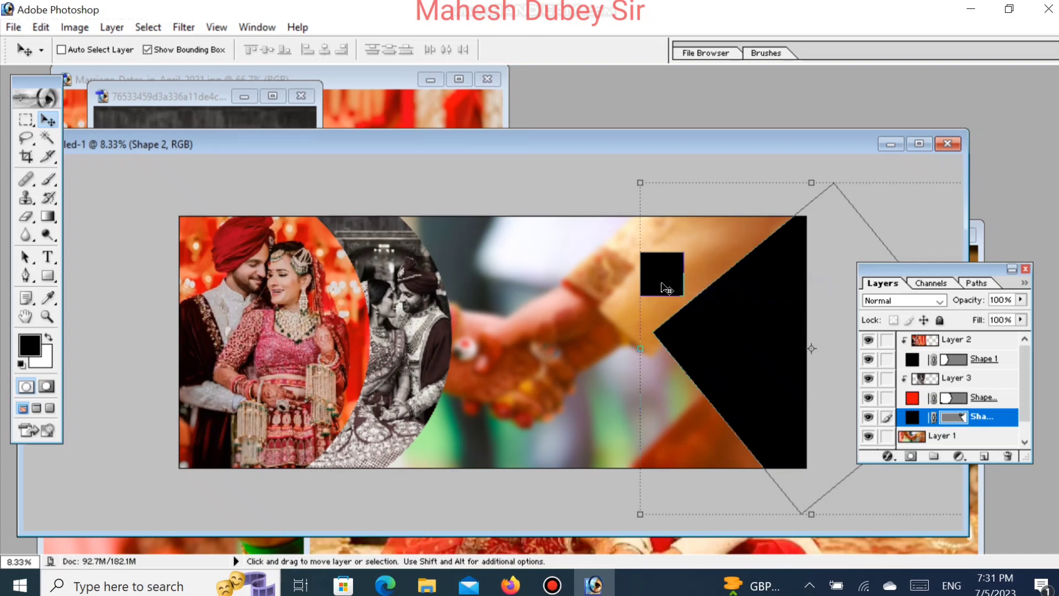
{"action": "mouse_move", "coordinate": [667, 288]}
{"action": "left_mouse_down"}
{"action": "mouse_move", "coordinate": [633, 281]}
{"action": "mouse_move", "coordinate": [654, 289]}
{"action": "left_mouse_up"}
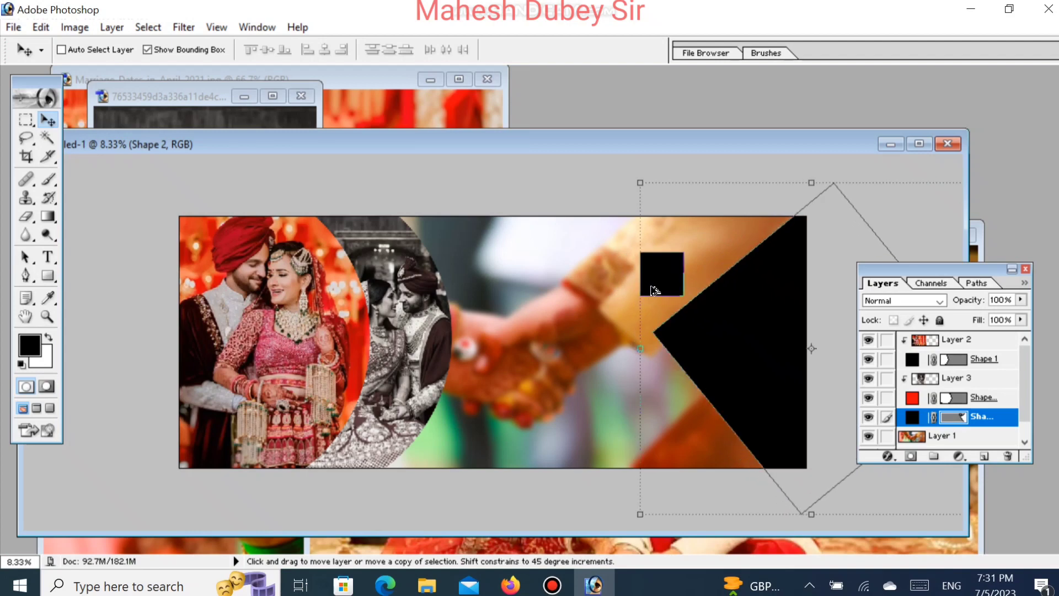
{"action": "key", "text": "ctrl+alt+z"}
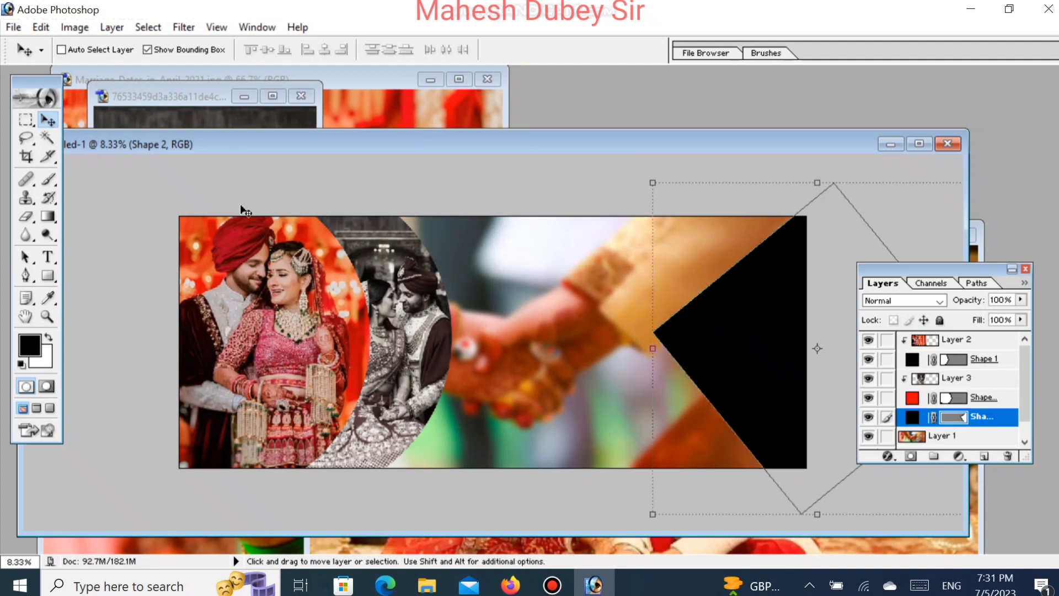
- Draw a small black rectangle on a new shape layer, rotate it to -37.1 degrees, and place it at X 7038 px, Y 942 px
{"action": "left_click", "coordinate": [44, 275]}
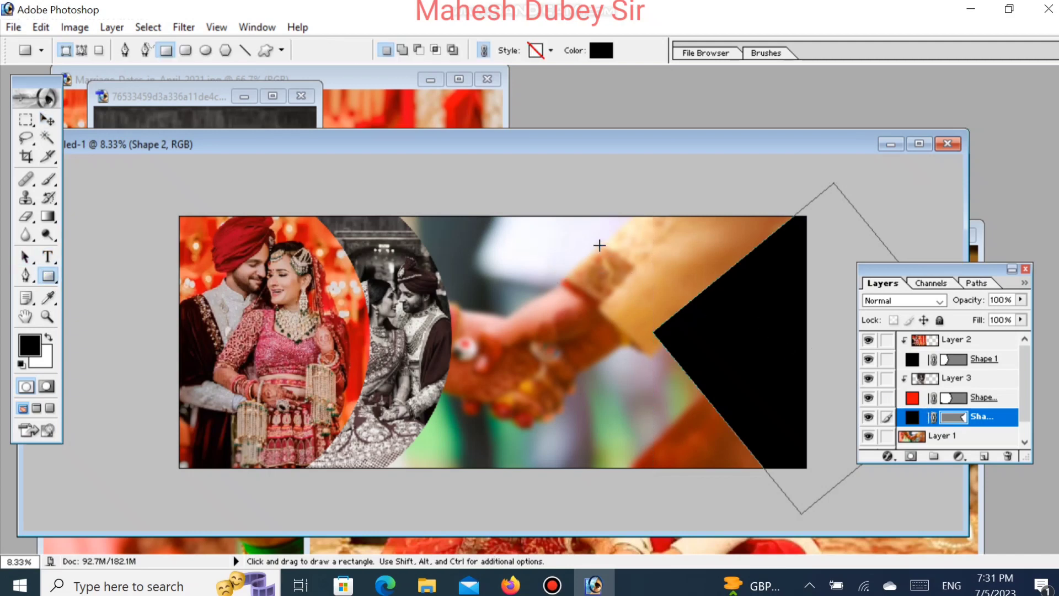
{"action": "left_click_drag", "start_coordinate": [600, 246], "coordinate": [680, 286]}
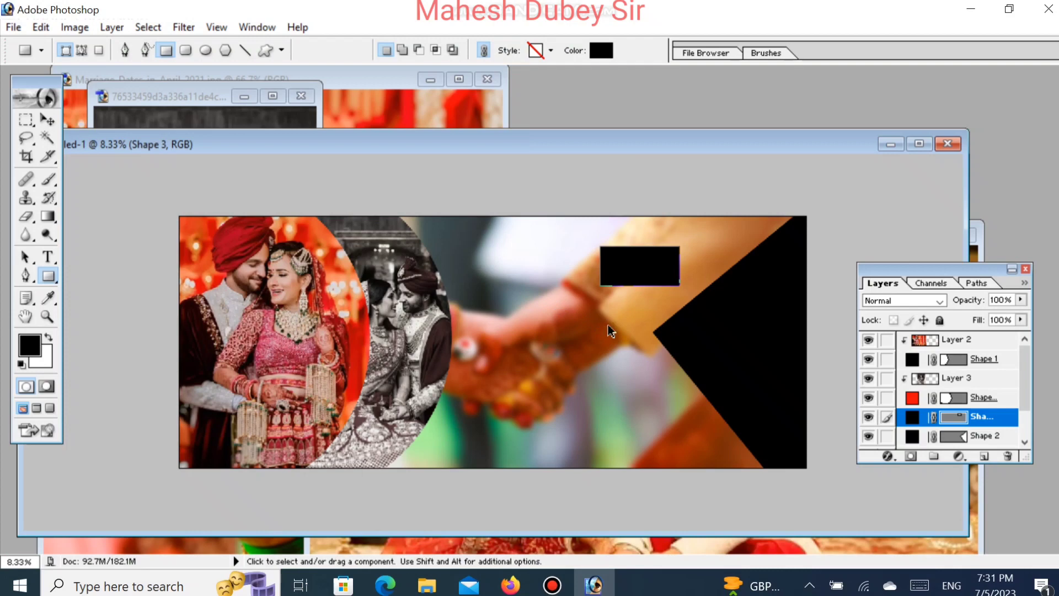
{"action": "key", "text": "ctrl+t"}
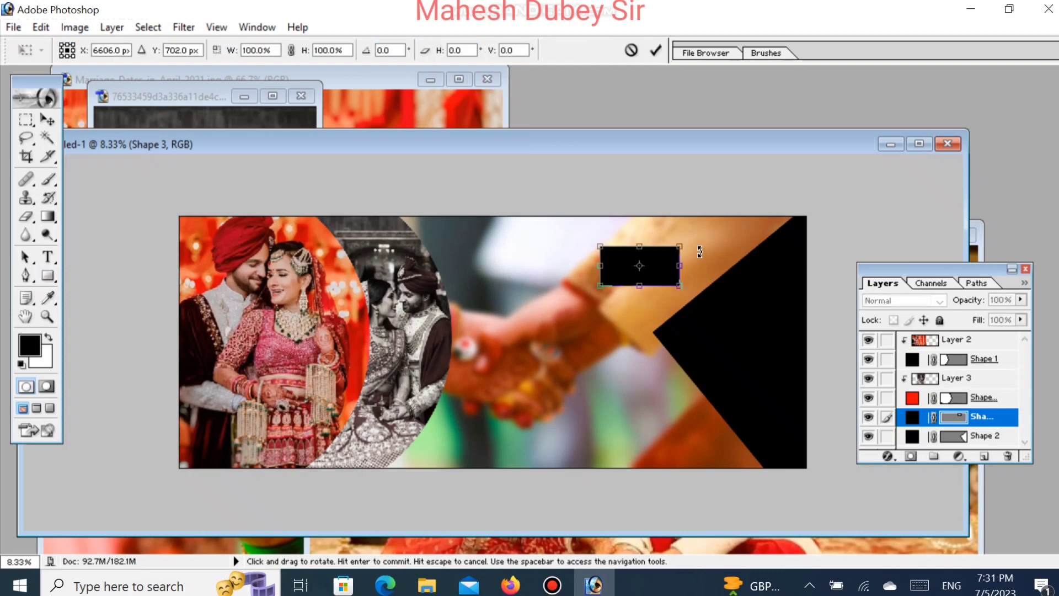
{"action": "mouse_move", "coordinate": [699, 252]}
{"action": "left_mouse_down"}
{"action": "mouse_move", "coordinate": [670, 221]}
{"action": "mouse_move", "coordinate": [685, 275]}
{"action": "mouse_move", "coordinate": [713, 253]}
{"action": "left_mouse_up"}
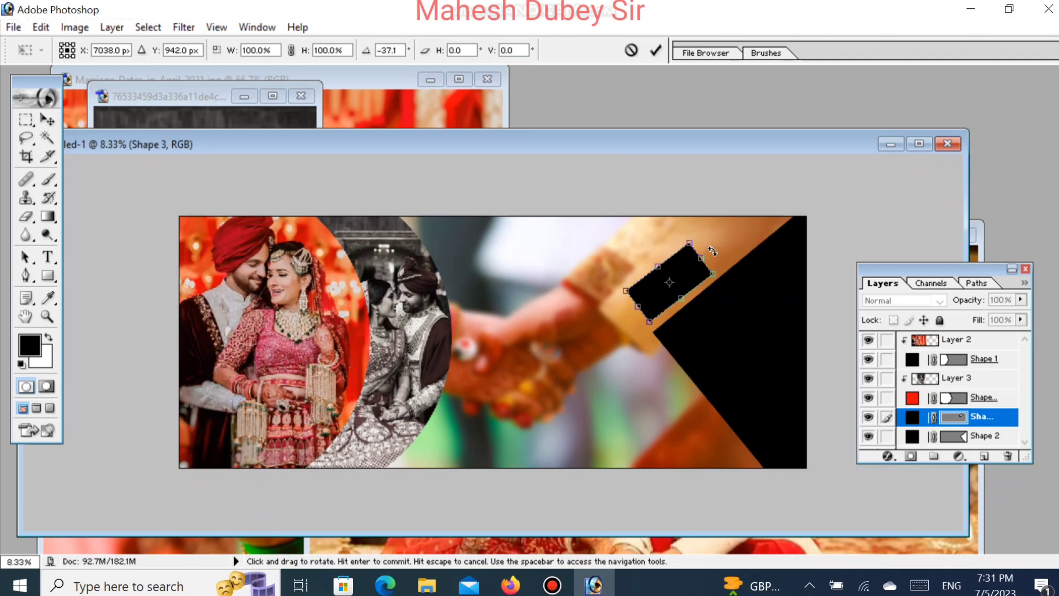
{"action": "key", "text": "Return"}
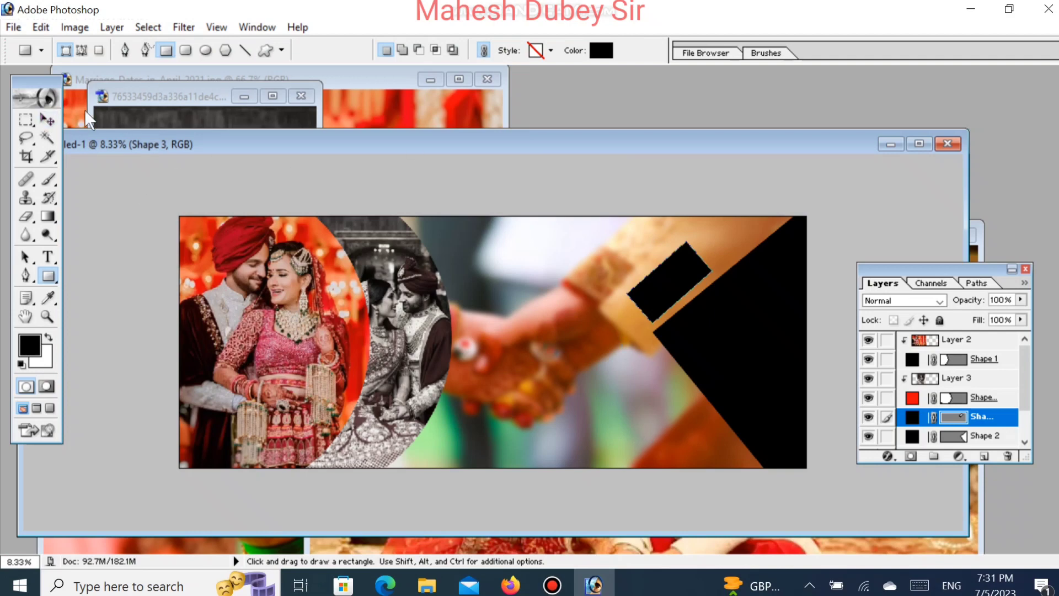
- Duplicate the small rectangle below the large square's pointed corner, rotating the copy -83.5 degrees and placing it at X 6846 px, Y 2334 px
{"action": "left_click", "coordinate": [47, 120]}
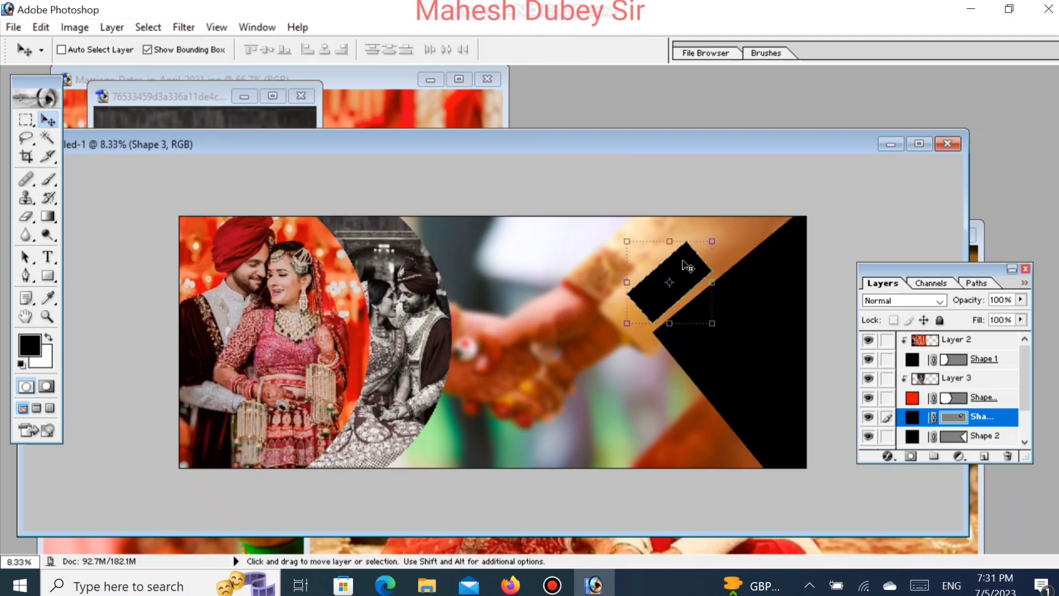
{"action": "left_click_drag", "start_coordinate": [688, 267], "coordinate": [649, 299]}
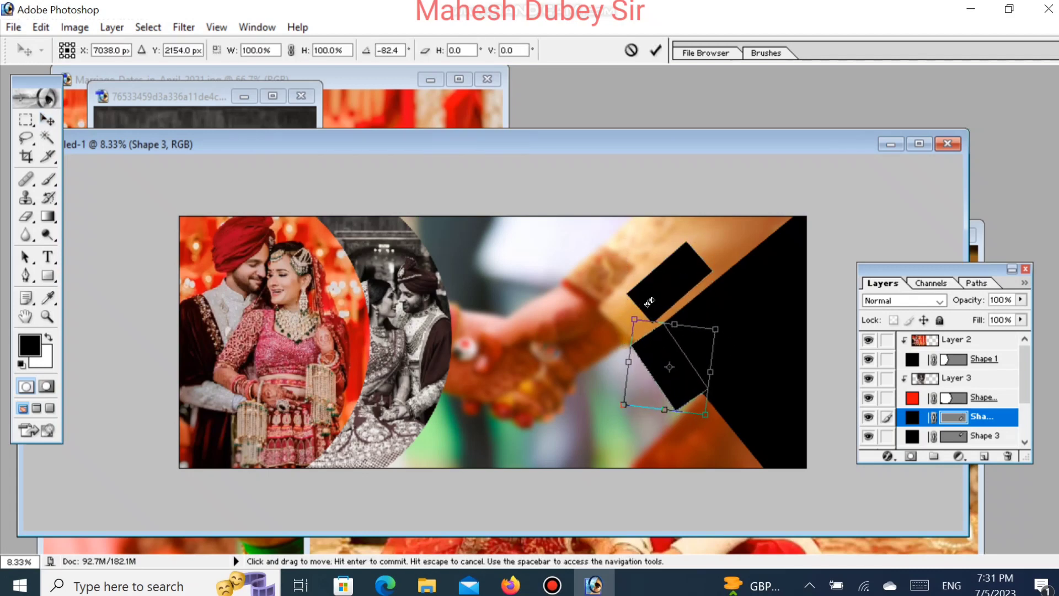
{"action": "left_click_drag", "start_coordinate": [670, 350], "coordinate": [655, 360]}
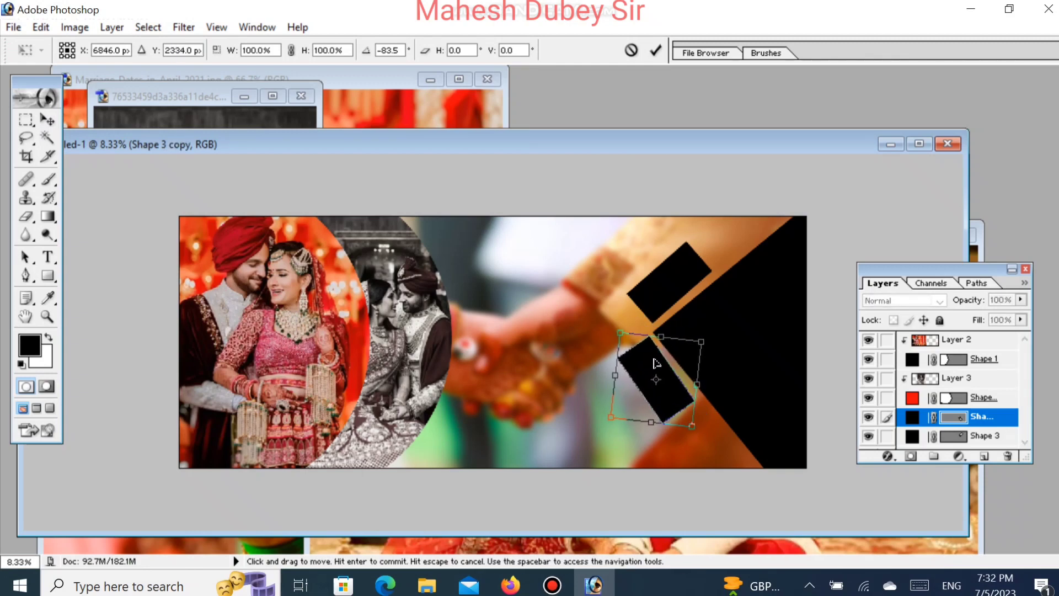
{"action": "key", "text": "Return"}
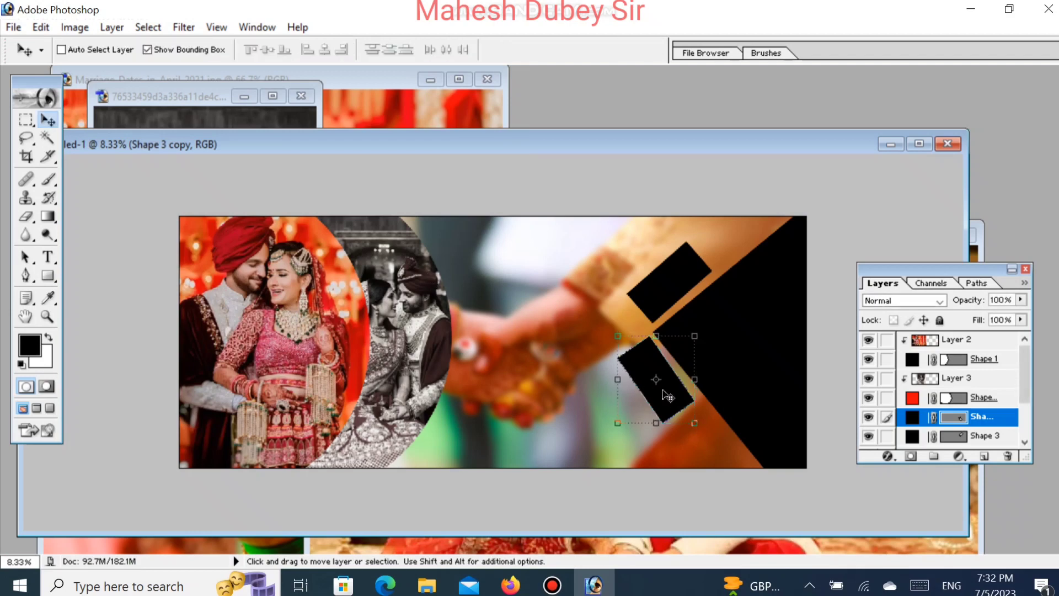
- Move the lower rectangle closer to the large square at X 6906 px, Y 2334 px and rotate it by -4.7 degrees
{"action": "left_click_drag", "start_coordinate": [668, 396], "coordinate": [671, 395]}
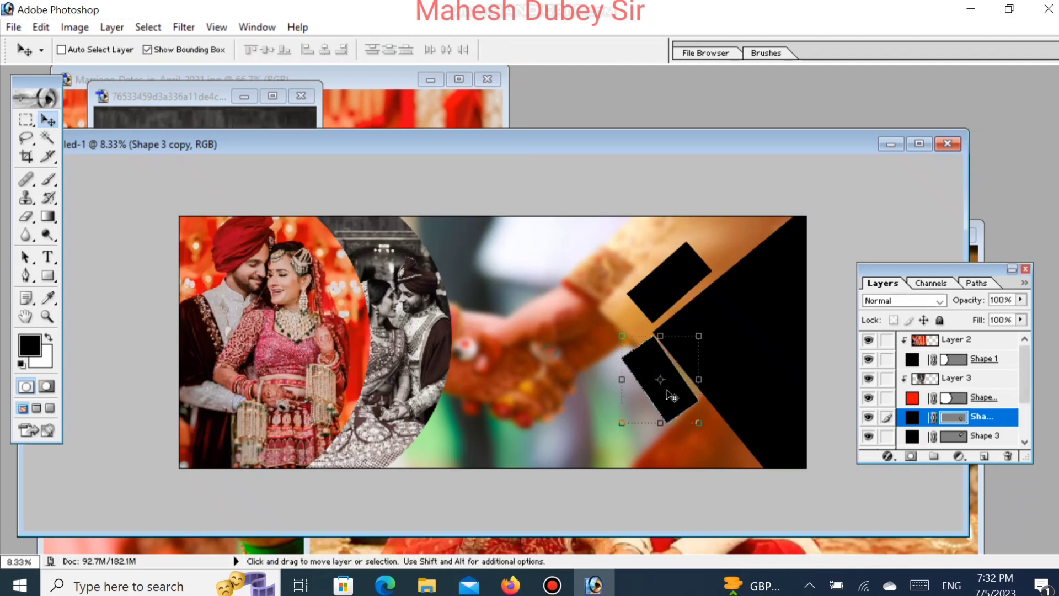
{"action": "key", "text": "ctrl+t"}
{"action": "left_click_drag", "start_coordinate": [644, 321], "coordinate": [639, 326]}
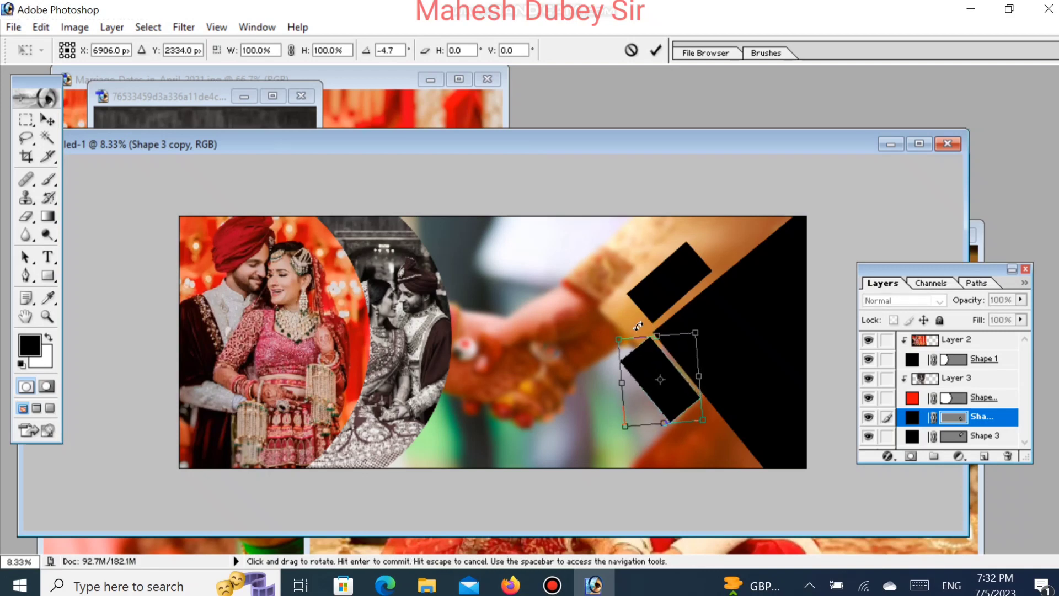
{"action": "key", "text": "Return"}
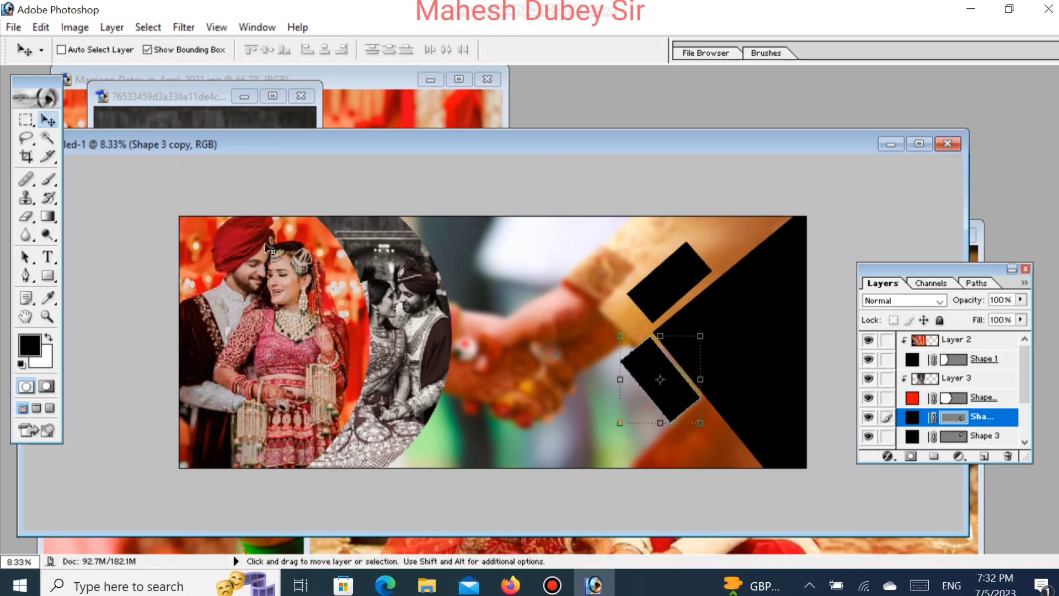
- Move the red couple photo, album page and black-and-white photo windows apart to uncover the 02marriage1.jpg window
{"action": "left_click", "coordinate": [437, 105]}
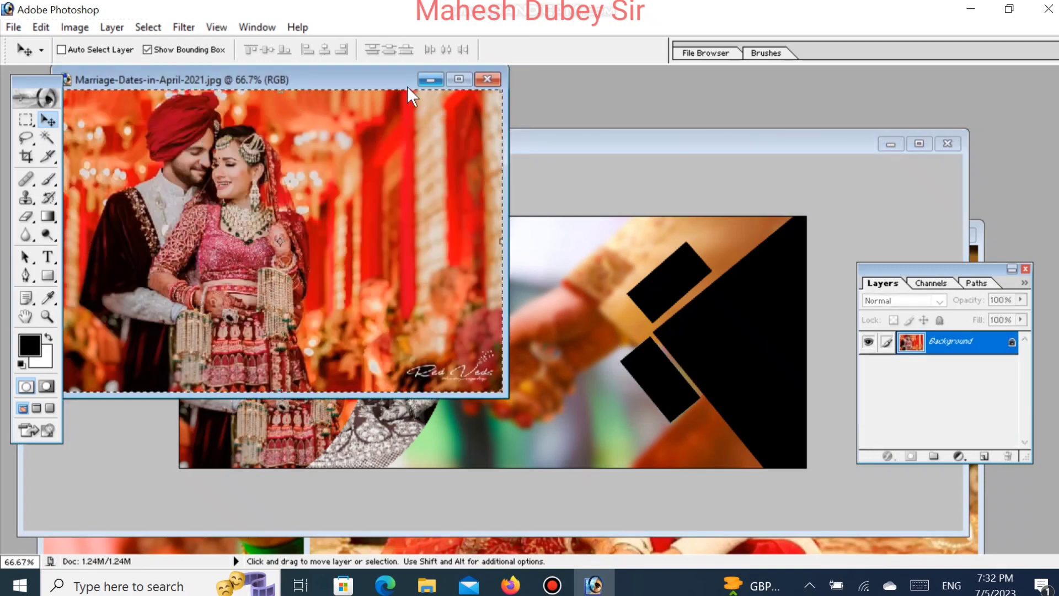
{"action": "left_click_drag", "start_coordinate": [385, 78], "coordinate": [210, 348]}
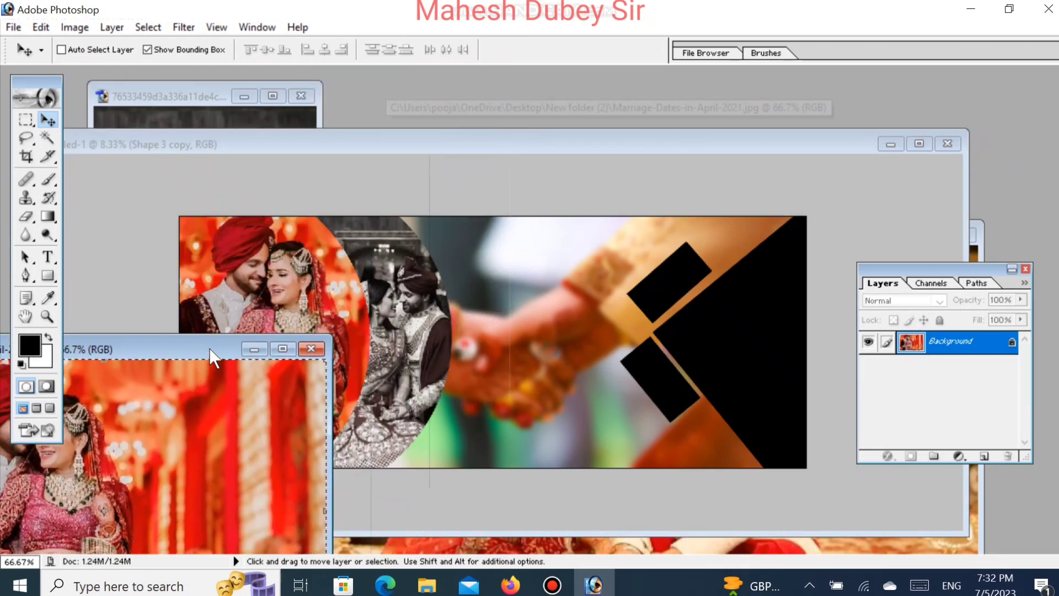
{"action": "left_click", "coordinate": [211, 143]}
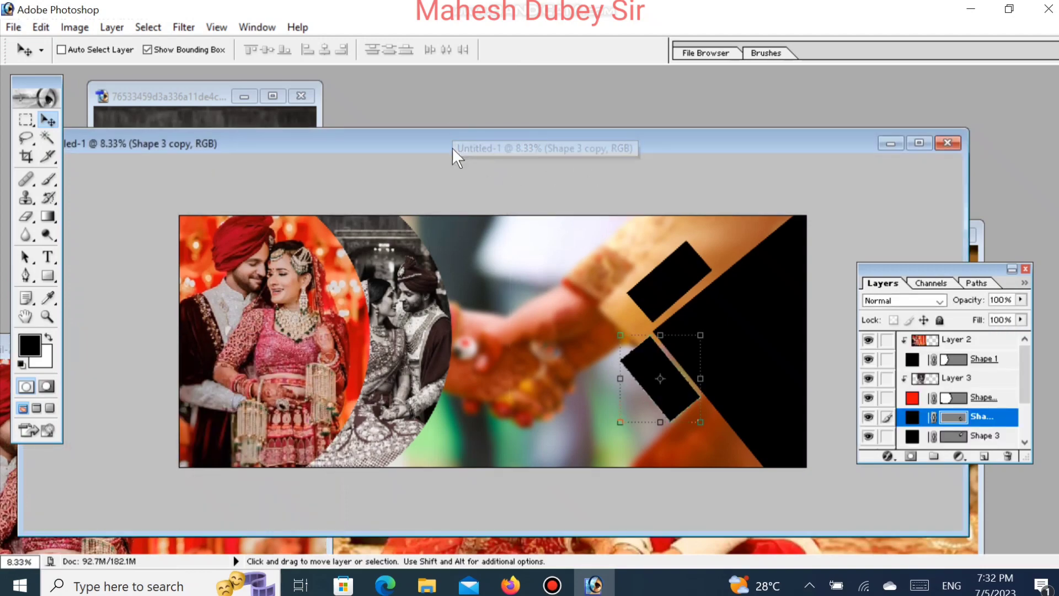
{"action": "left_click_drag", "start_coordinate": [543, 144], "coordinate": [855, 161]}
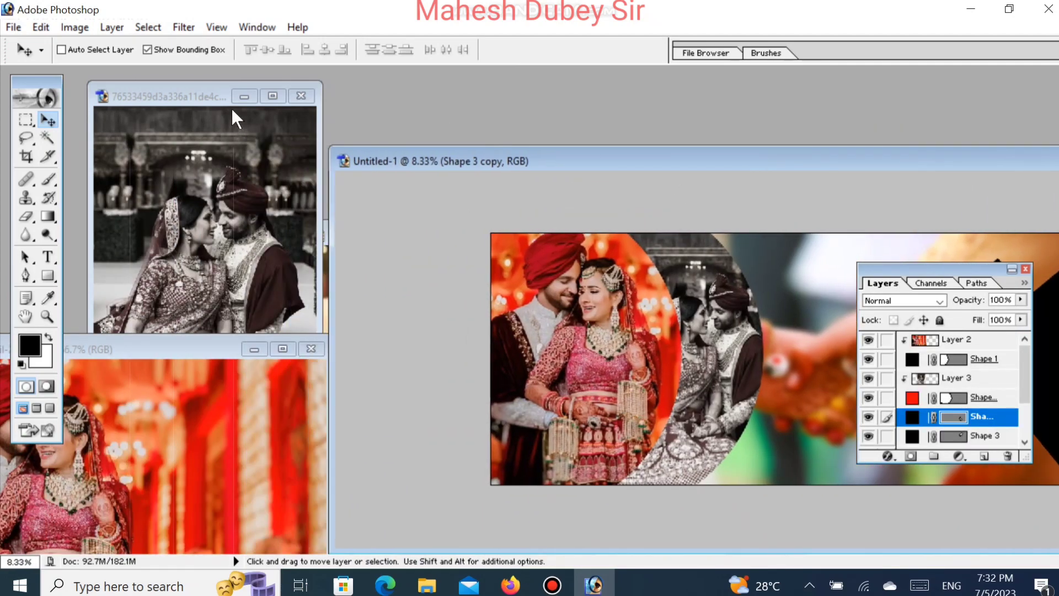
{"action": "left_click", "coordinate": [209, 96]}
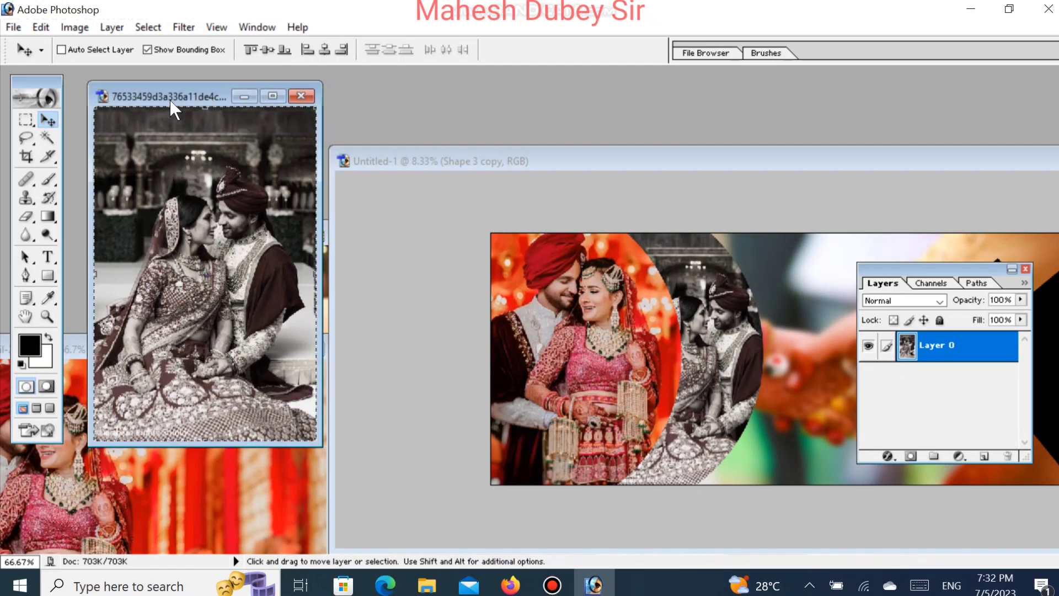
{"action": "left_click_drag", "start_coordinate": [209, 96], "coordinate": [16, 171]}
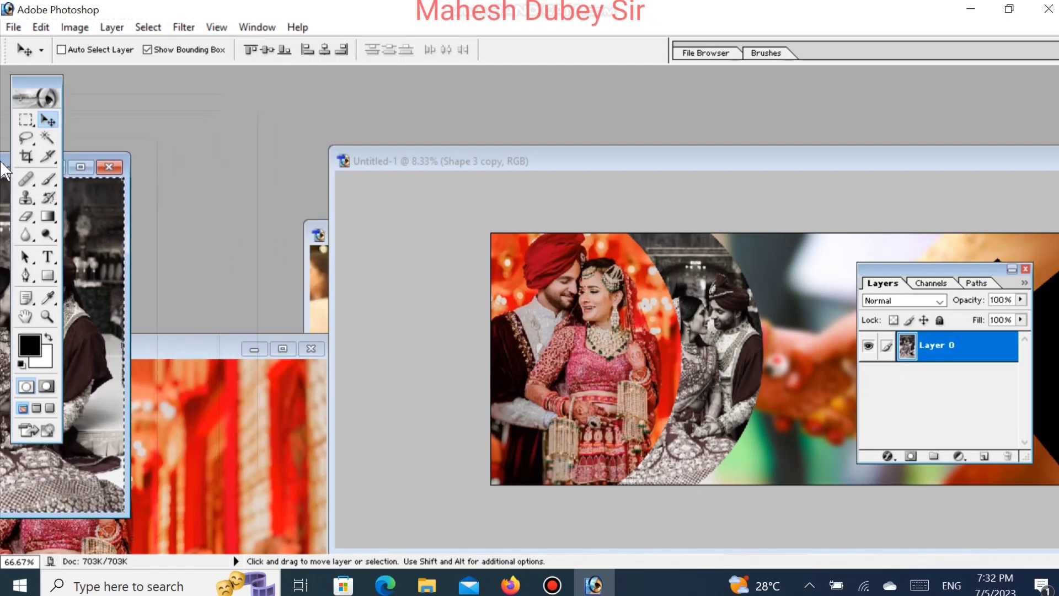
- Bring 02marriage1.jpg to the front, move its window into clear view, and make a rectangular selection around the seated couple
{"action": "left_click", "coordinate": [312, 237]}
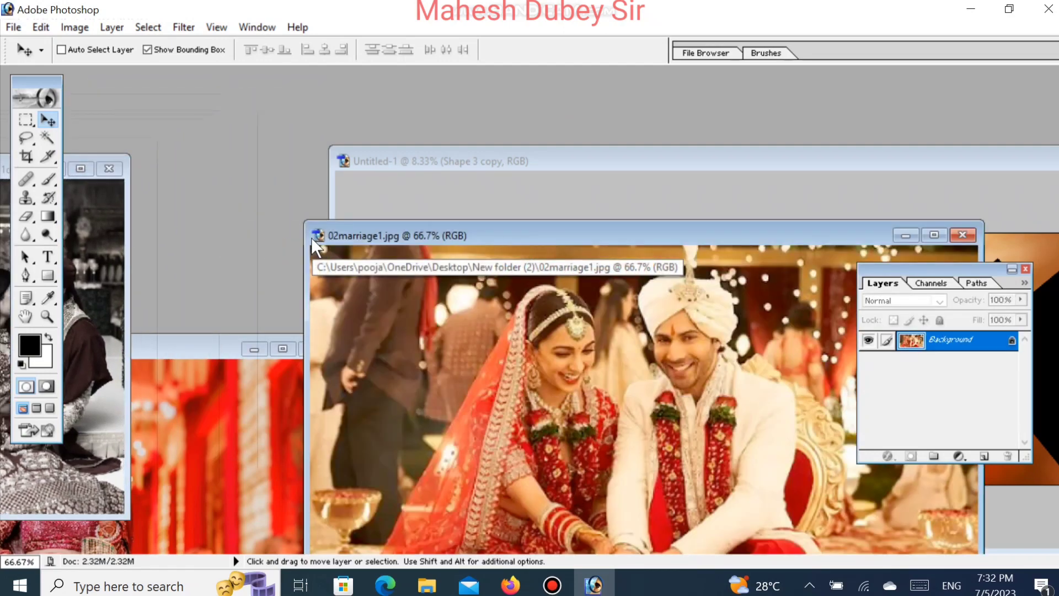
{"action": "left_click_drag", "start_coordinate": [541, 230], "coordinate": [267, 79]}
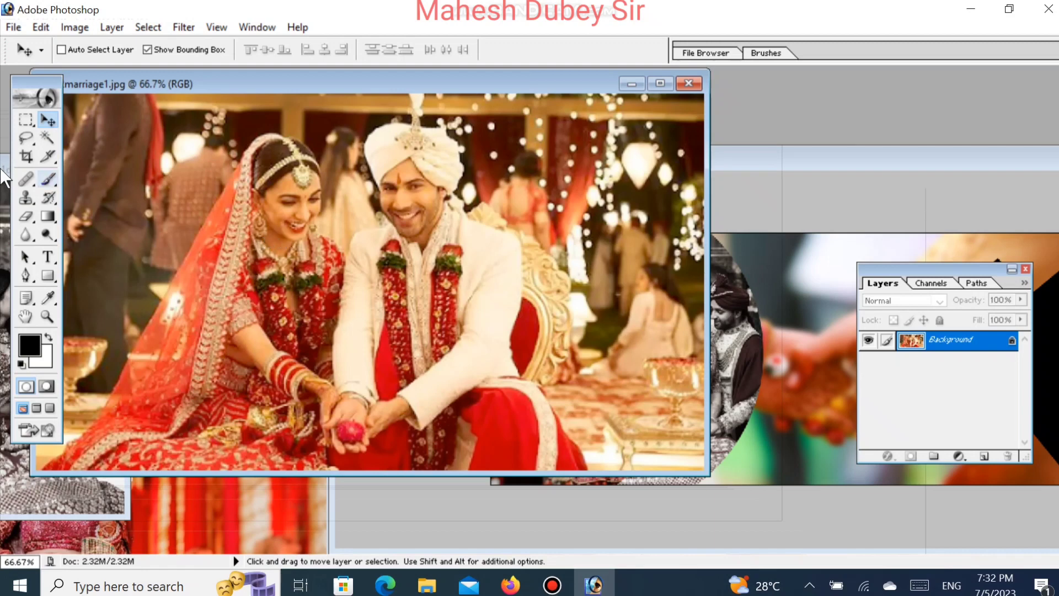
{"action": "left_click", "coordinate": [26, 119]}
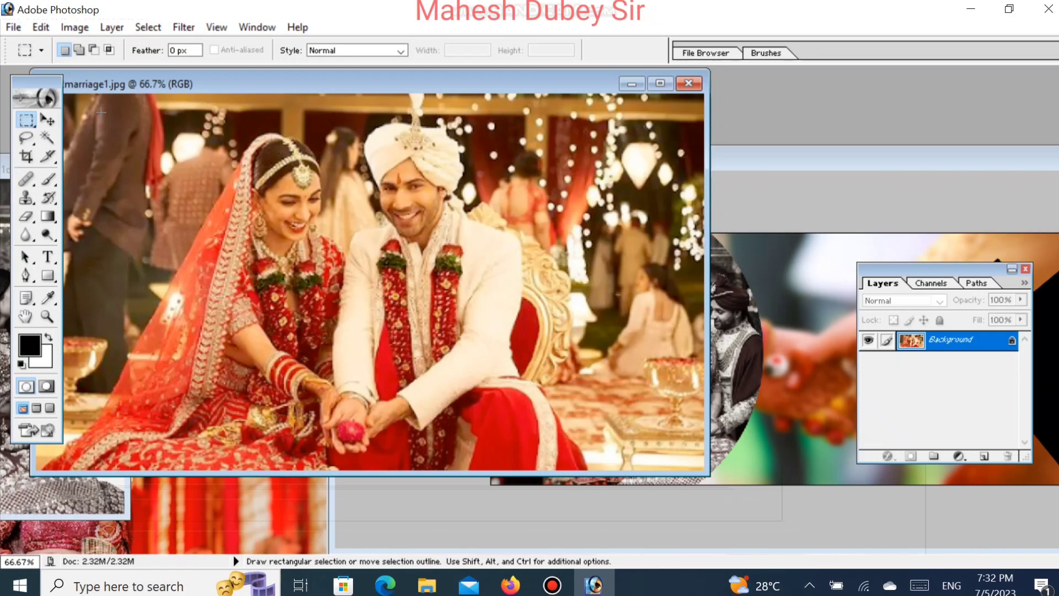
{"action": "left_click_drag", "start_coordinate": [225, 213], "coordinate": [571, 477]}
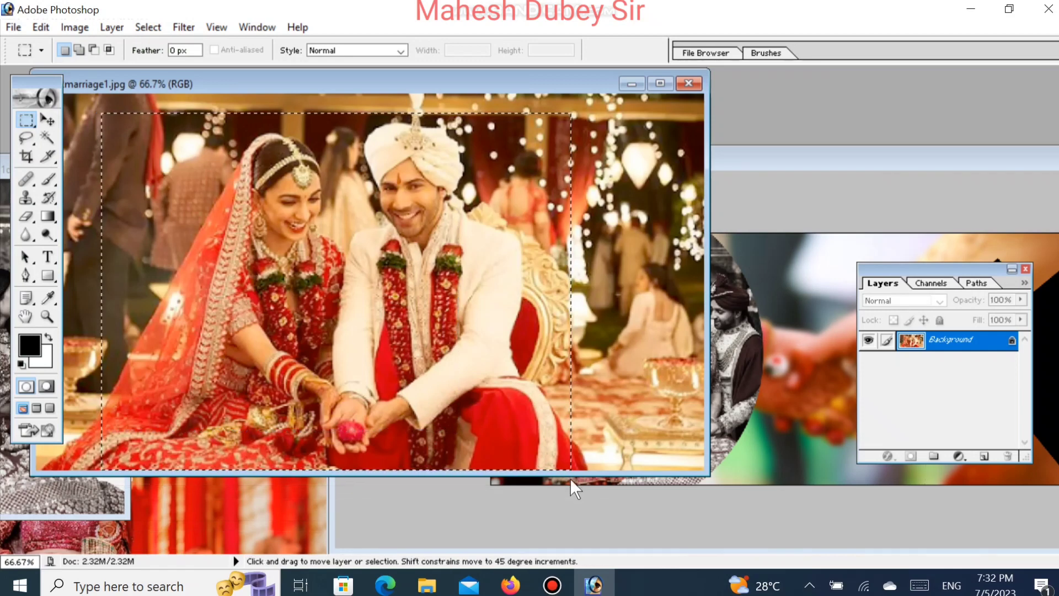
- Paste the copied seated-couple photo into the album page above the large square's Shape 2 layer, clip it to that shape, and place it over the square
{"action": "left_click", "coordinate": [860, 161]}
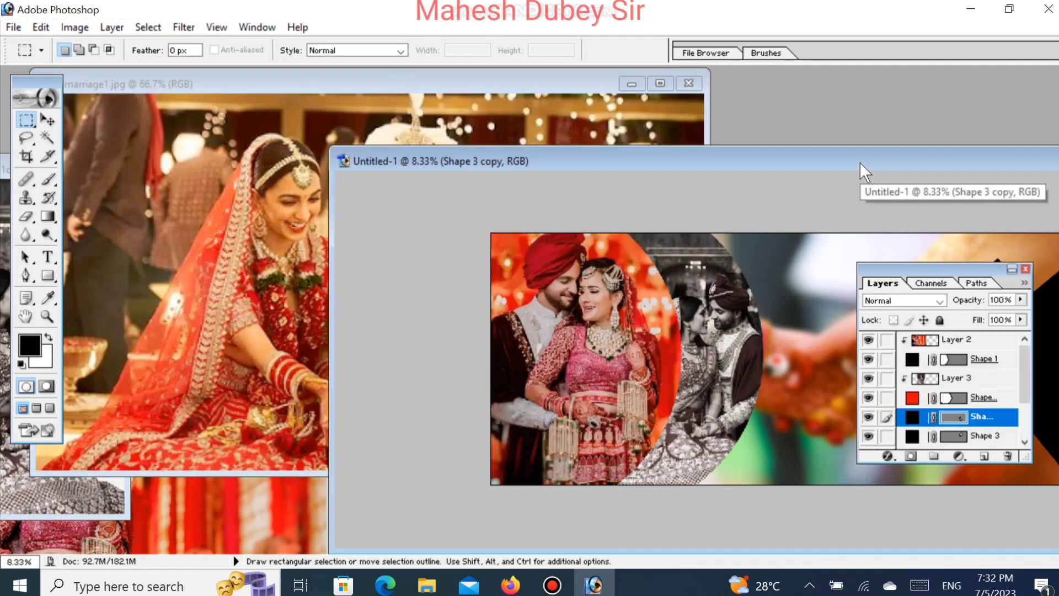
{"action": "left_click_drag", "start_coordinate": [860, 161], "coordinate": [501, 95]}
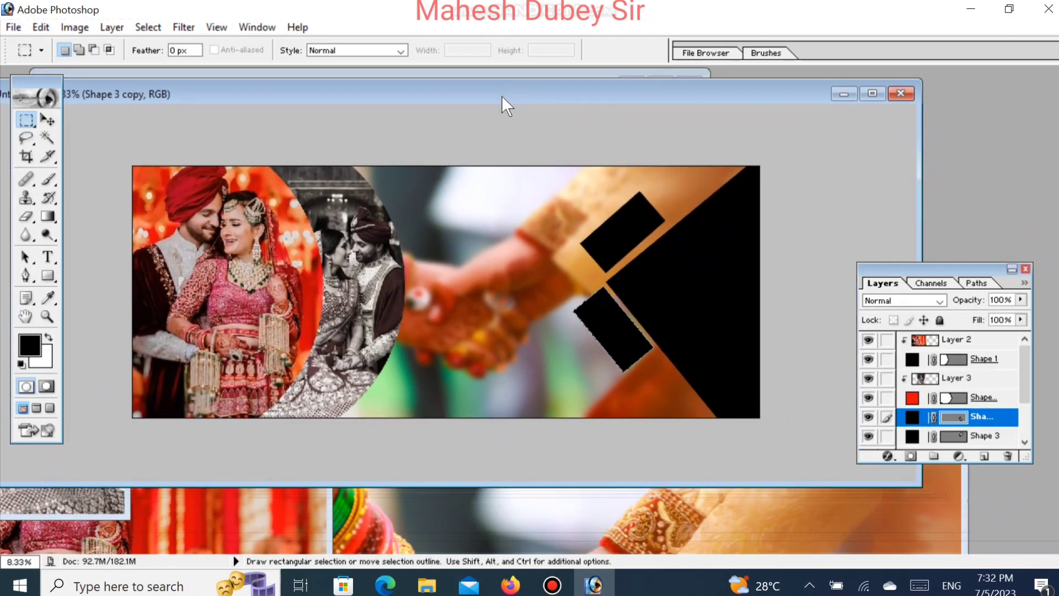
{"action": "left_click", "coordinate": [47, 120]}
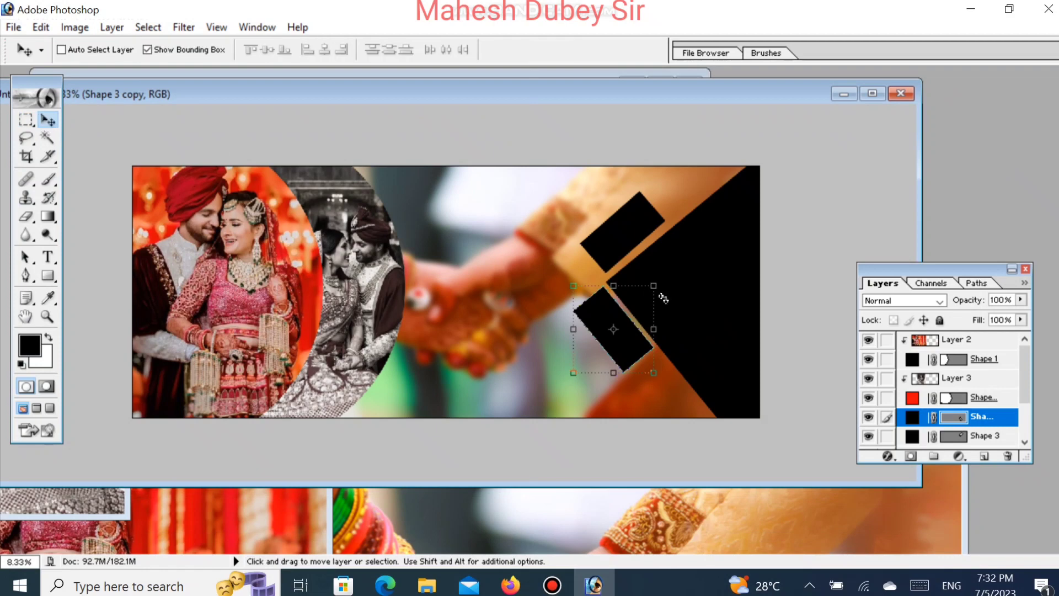
{"action": "right_click", "coordinate": [720, 301]}
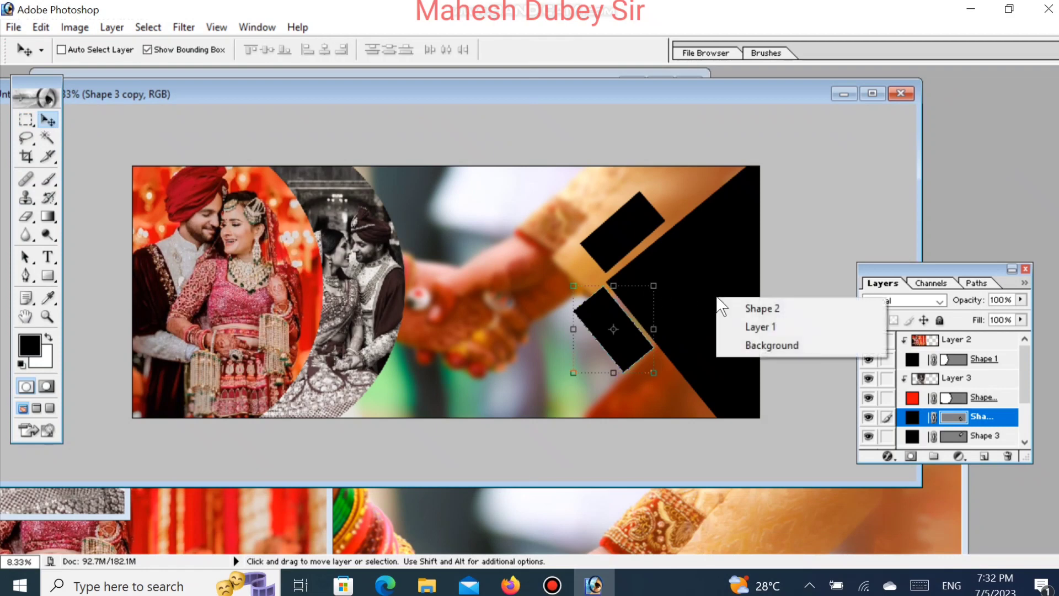
{"action": "left_click", "coordinate": [748, 306]}
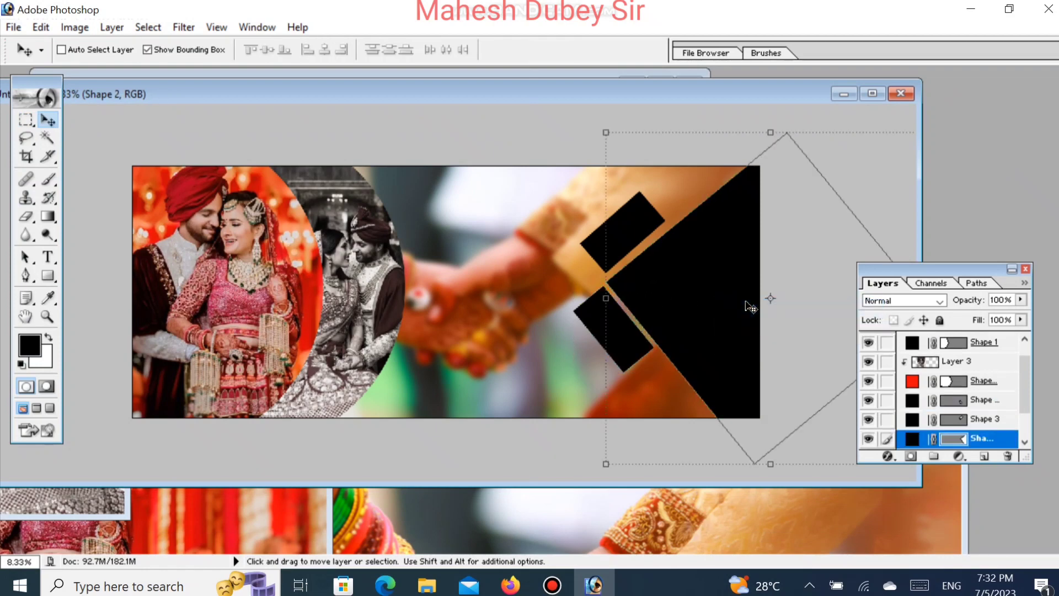
{"action": "key", "text": "ctrl+v"}
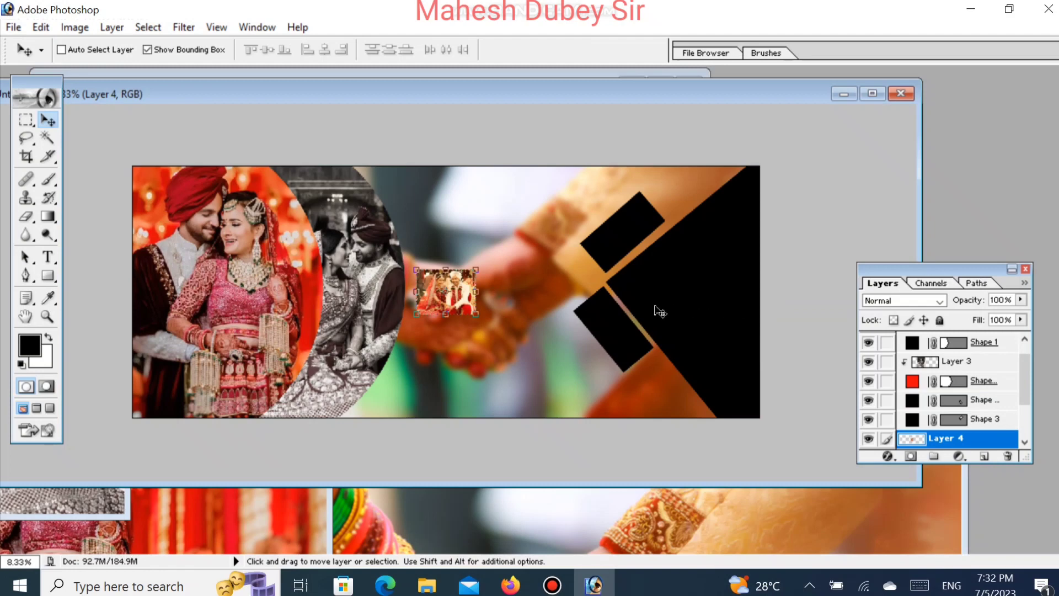
{"action": "key", "text": "ctrl+g"}
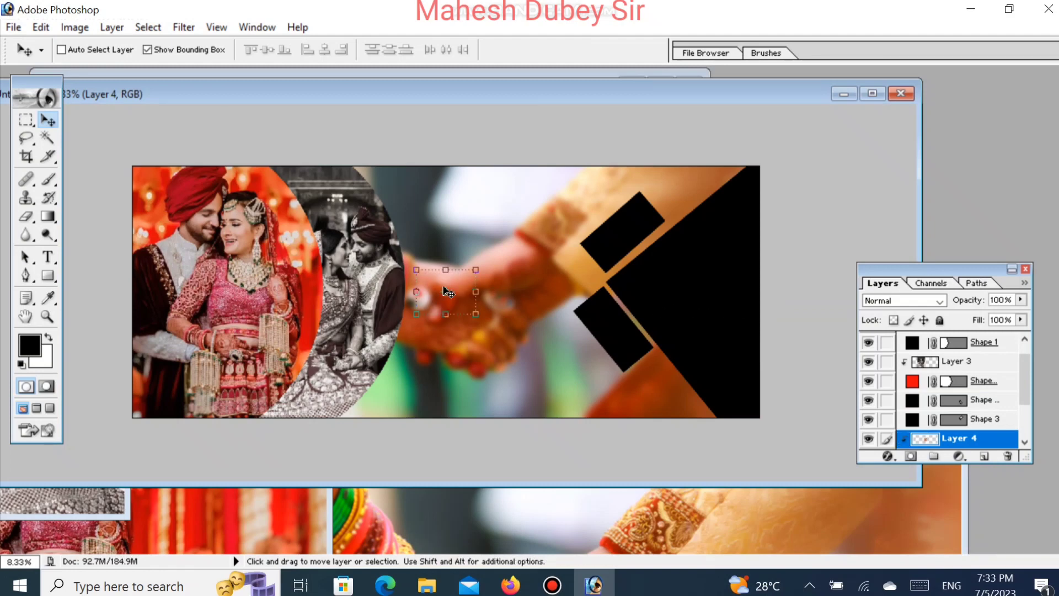
{"action": "left_click_drag", "start_coordinate": [465, 292], "coordinate": [672, 293]}
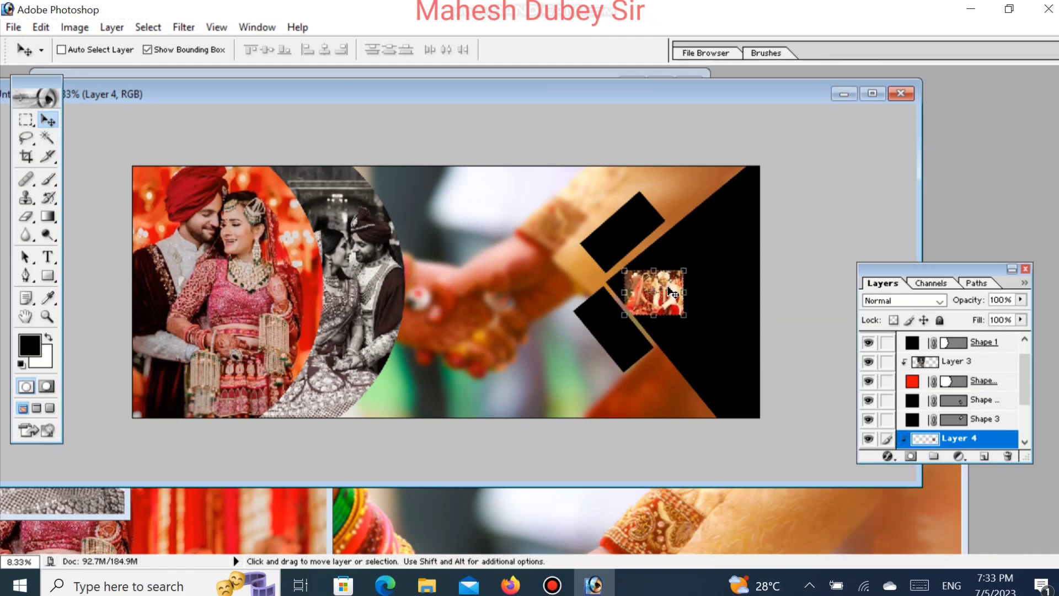
- Scale the seated-couple photo to 539.7% width and 680.7% height, and position it so the bride fills the large square
{"action": "key", "text": "ctrl+t"}
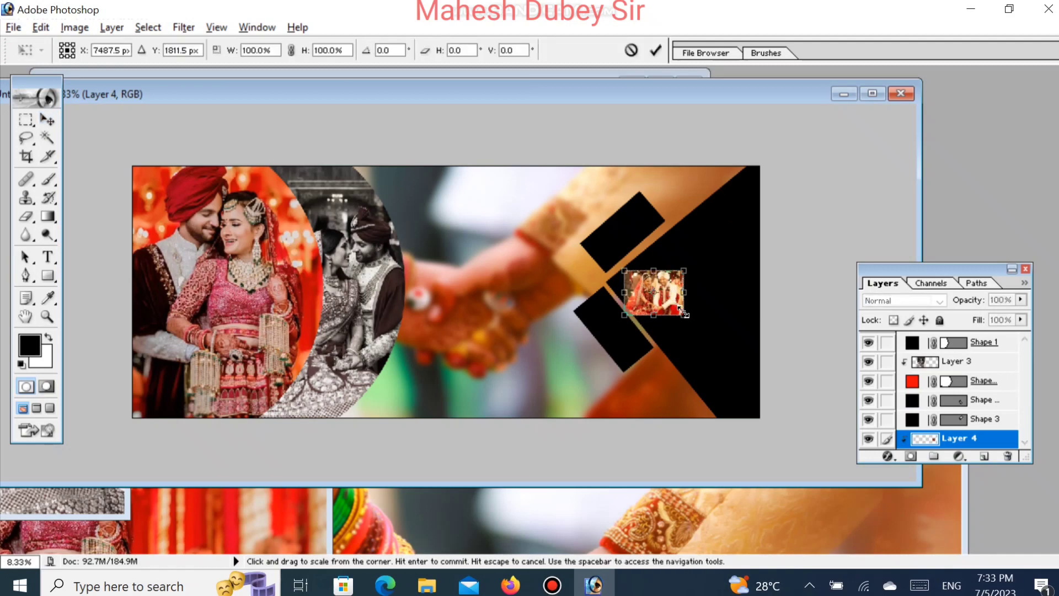
{"action": "left_click_drag", "start_coordinate": [684, 314], "coordinate": [773, 383]}
{"action": "left_click_drag", "start_coordinate": [698, 240], "coordinate": [739, 262]}
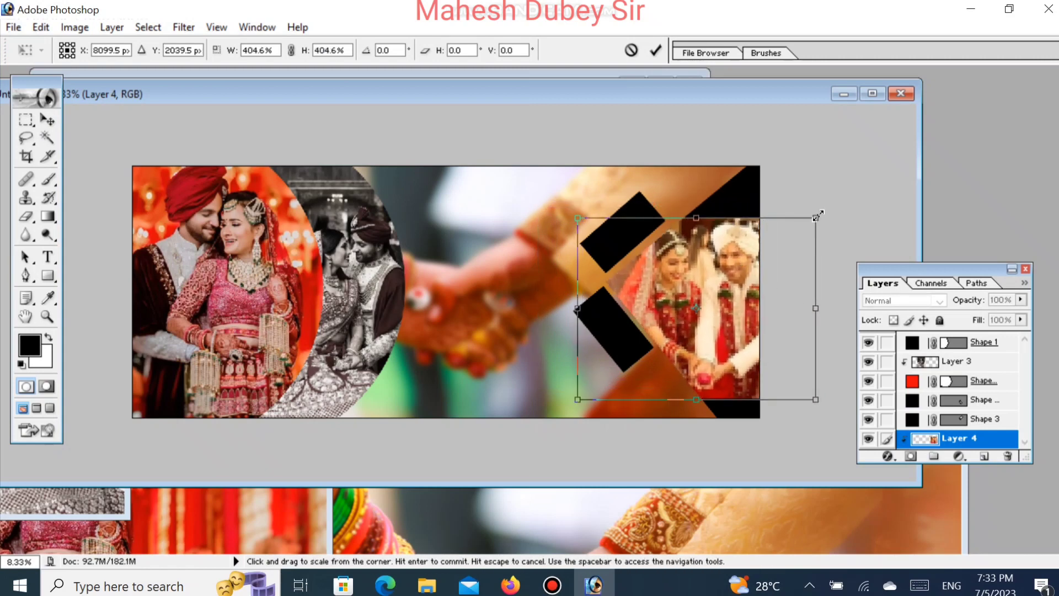
{"action": "left_click_drag", "start_coordinate": [818, 215], "coordinate": [898, 146]}
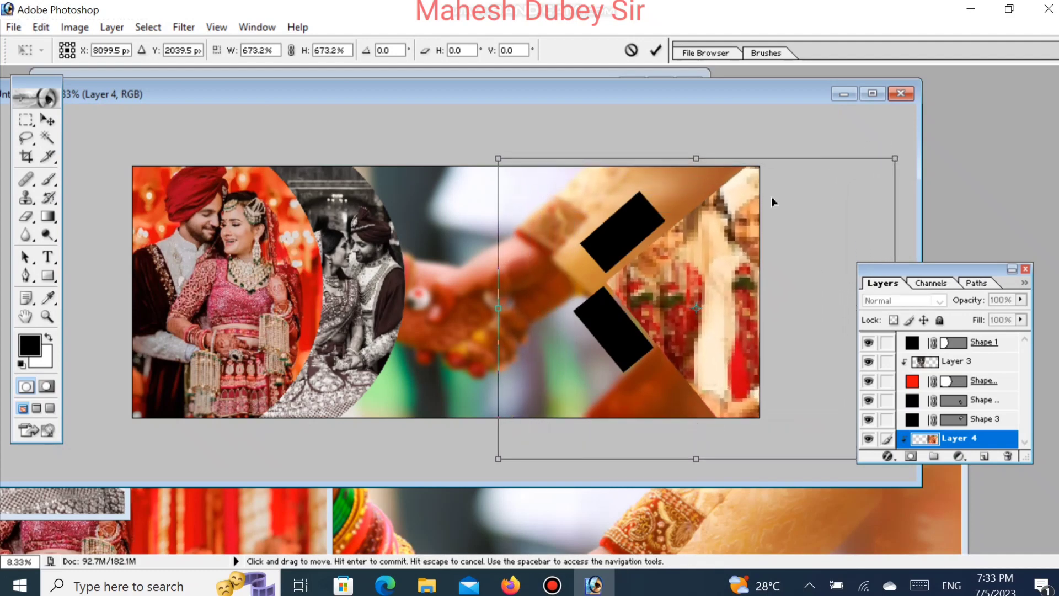
{"action": "left_click_drag", "start_coordinate": [720, 237], "coordinate": [710, 259]}
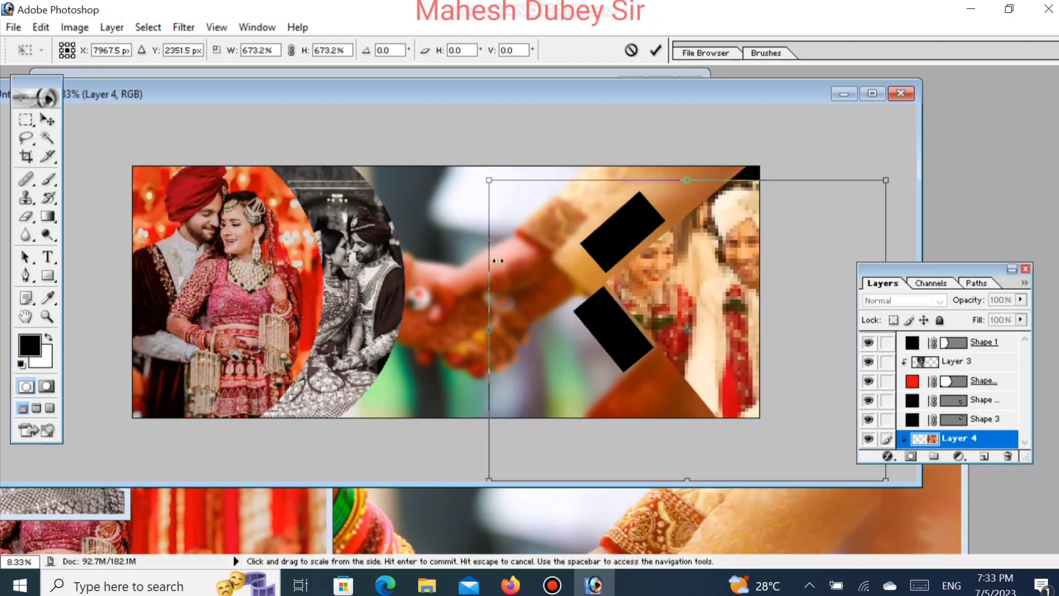
{"action": "left_click_drag", "start_coordinate": [487, 180], "coordinate": [569, 179]}
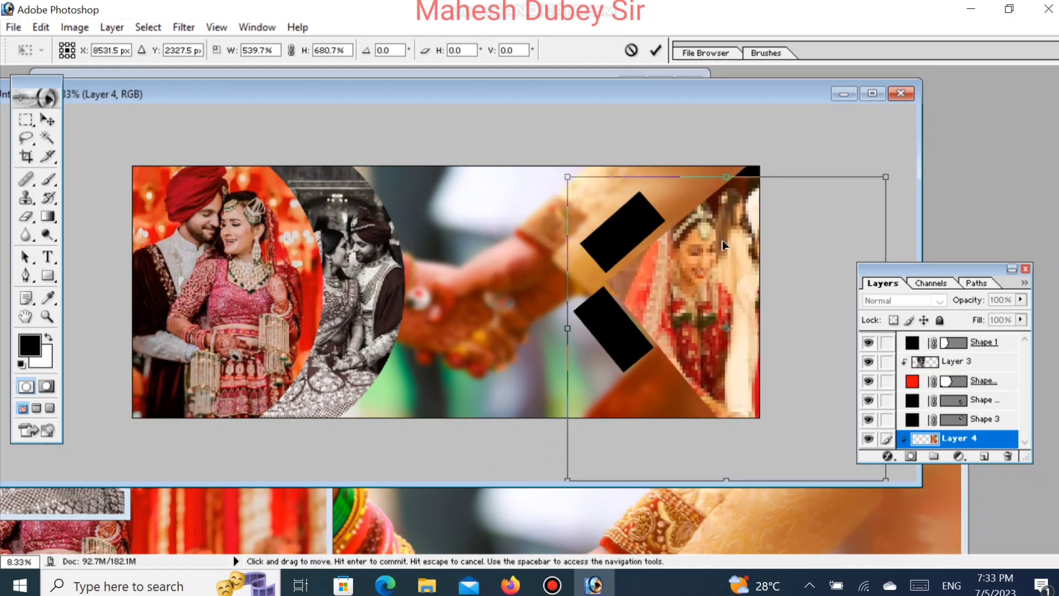
{"action": "left_click_drag", "start_coordinate": [722, 240], "coordinate": [712, 245]}
{"action": "left_click_drag", "start_coordinate": [712, 239], "coordinate": [714, 227]}
{"action": "key", "text": "Return"}
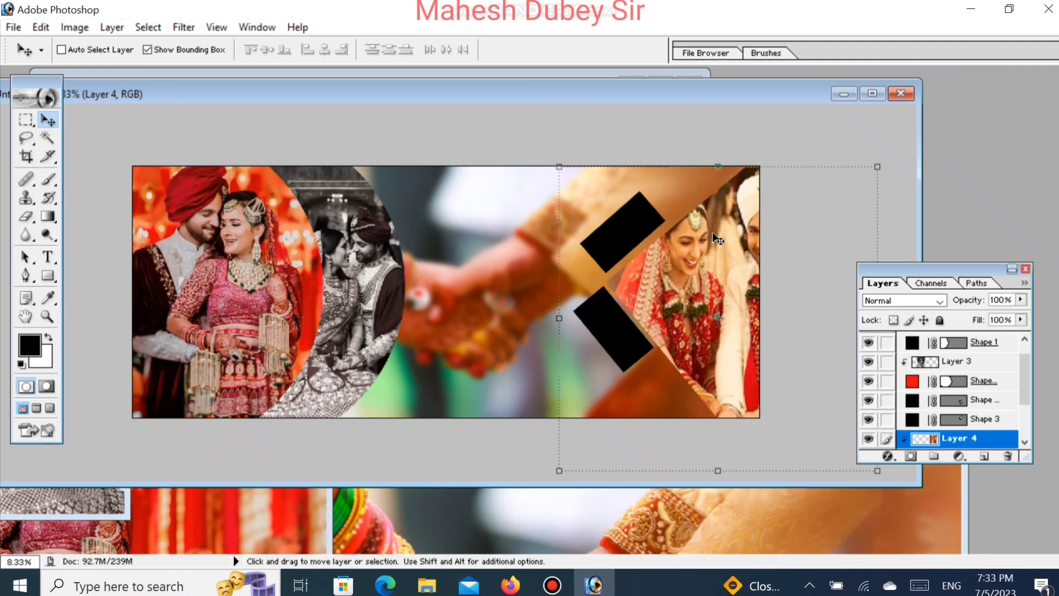
{"action": "key", "text": "Up"}
{"action": "key", "text": "Up"}
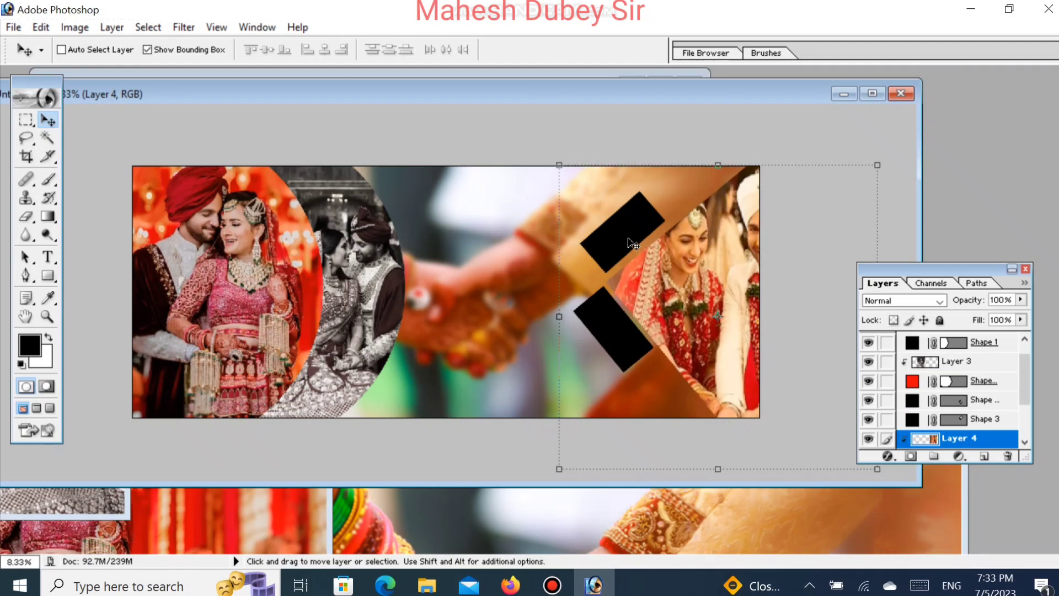
{"action": "right_click", "coordinate": [629, 239]}
{"action": "left_click", "coordinate": [642, 243]}
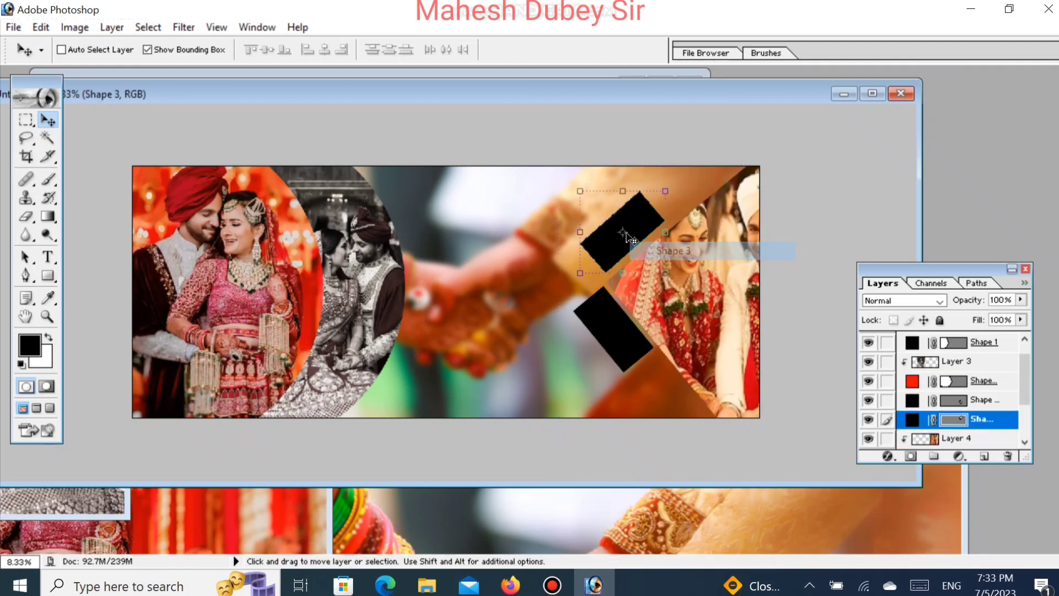
{"action": "left_click", "coordinate": [431, 531]}
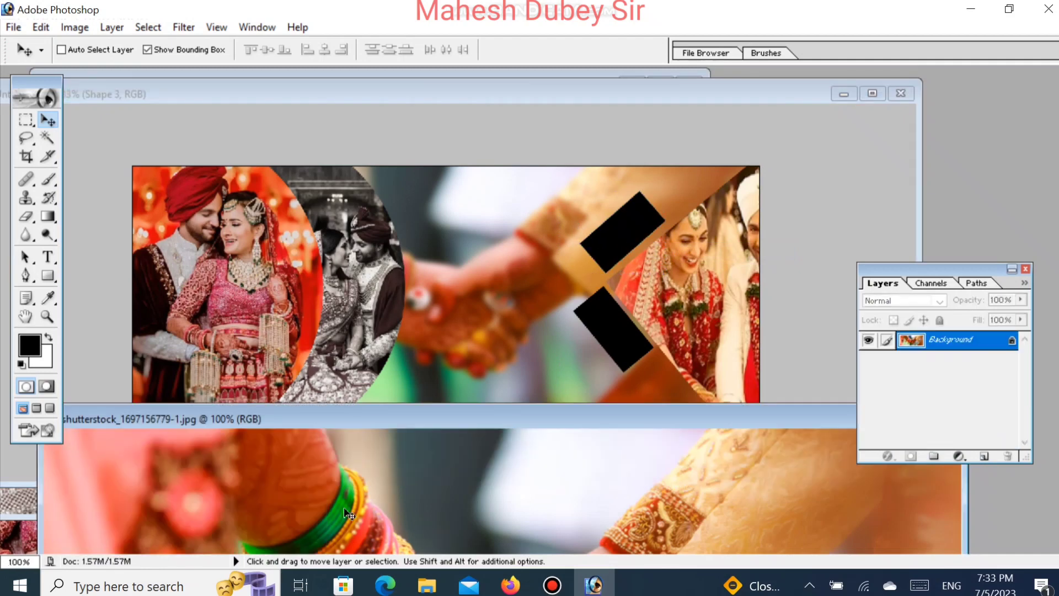
{"action": "left_click_drag", "start_coordinate": [175, 420], "coordinate": [316, 436]}
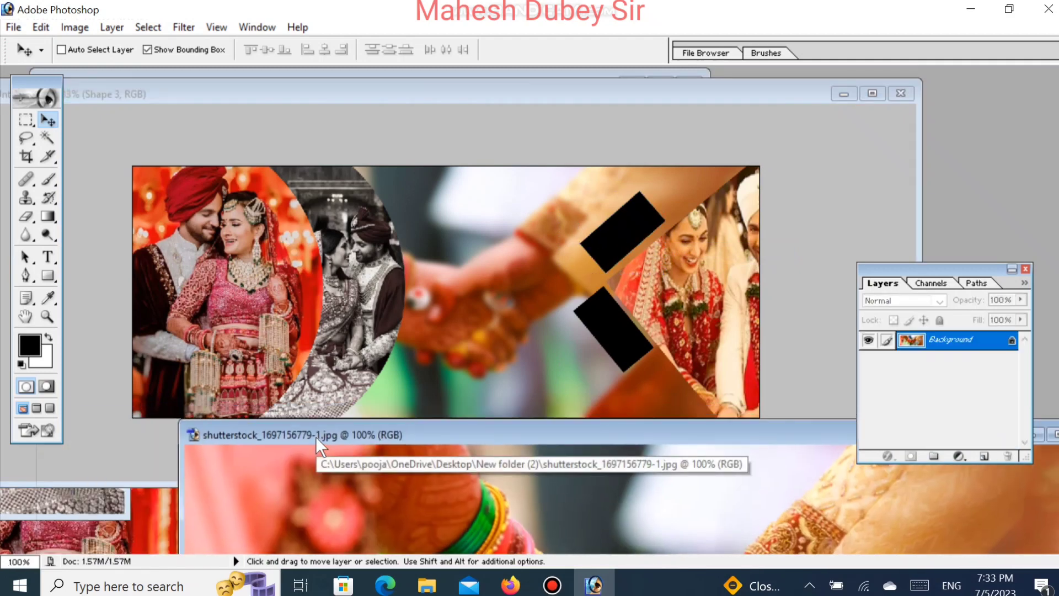
{"action": "key", "text": "ctrl+w"}
{"action": "left_click", "coordinate": [178, 521]}
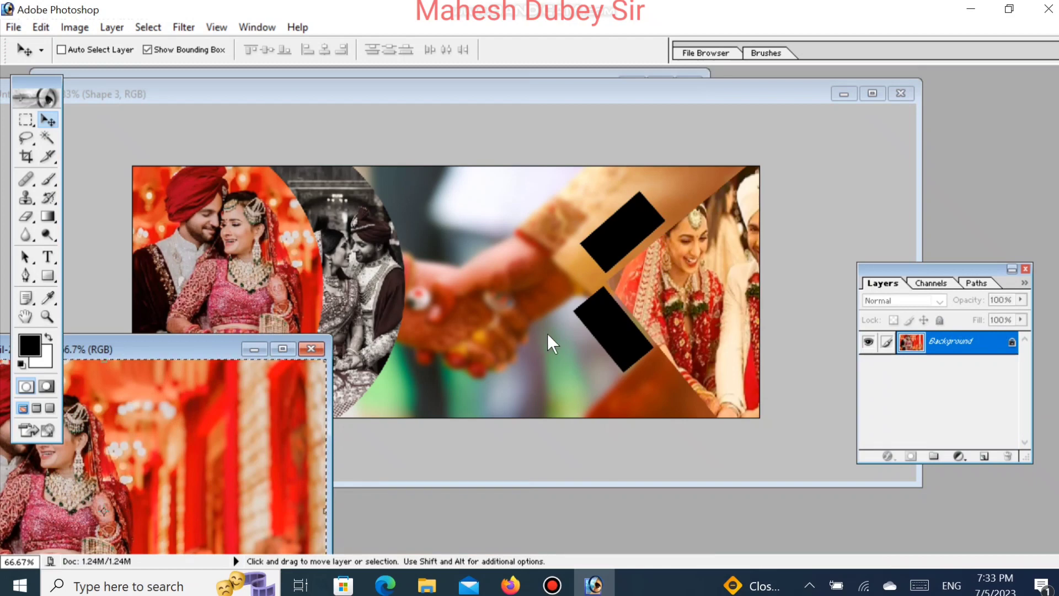
- Paste the red couple photo into the album page, clip it to the upper small rectangle, and move it over that frame
{"action": "left_click", "coordinate": [631, 230]}
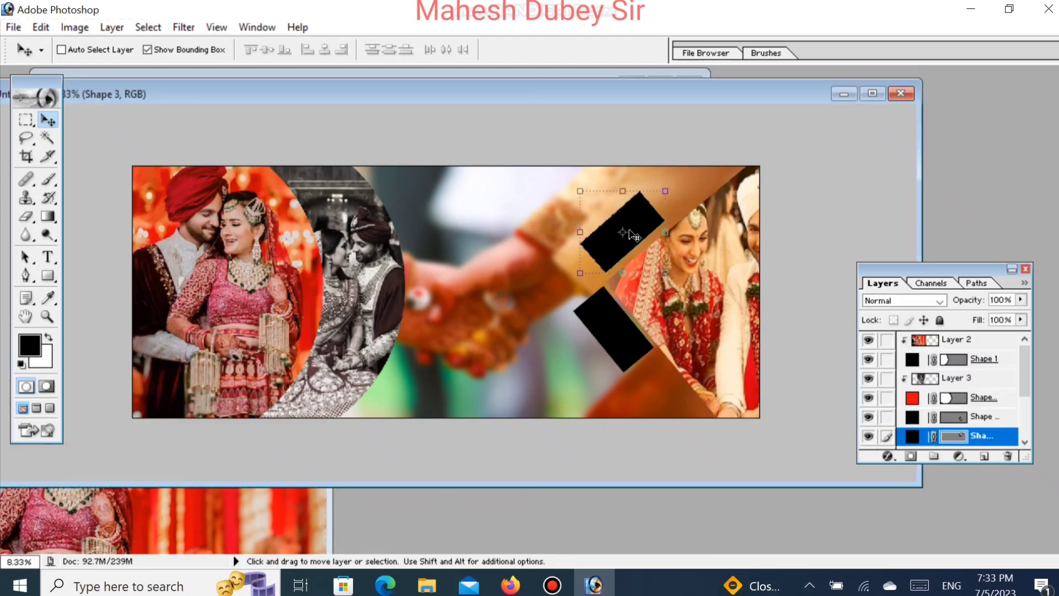
{"action": "key", "text": "shift"}
{"action": "key", "text": "ctrl+v"}
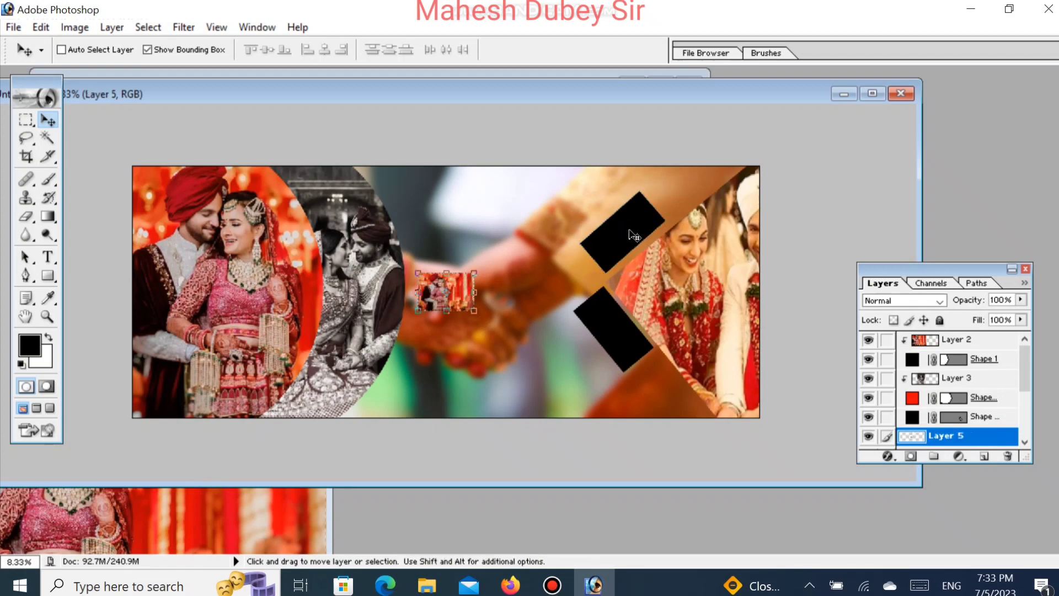
{"action": "key", "text": "ctrl+g"}
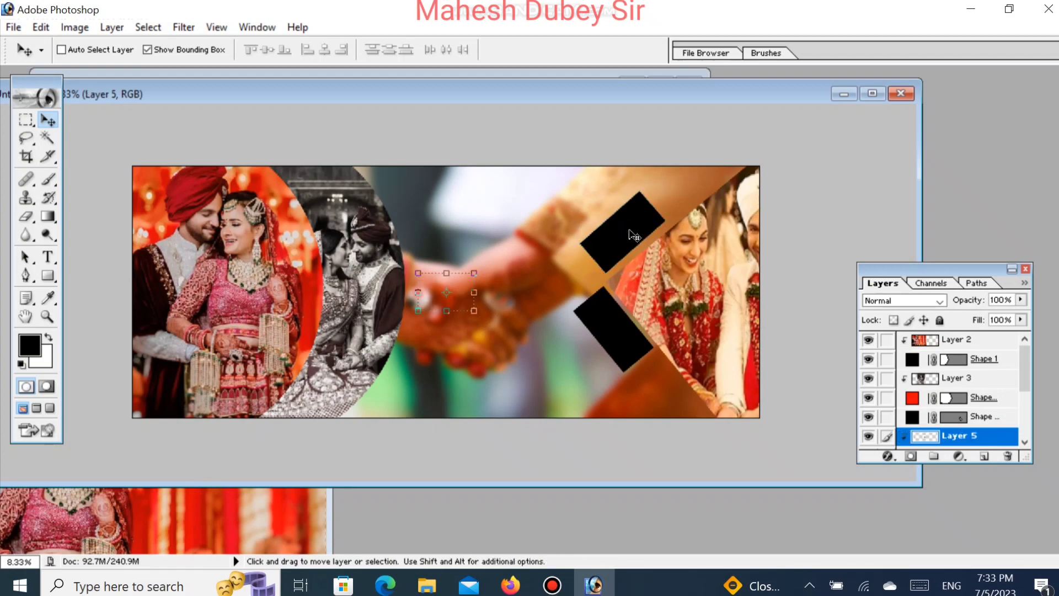
{"action": "left_click_drag", "start_coordinate": [465, 311], "coordinate": [618, 251]}
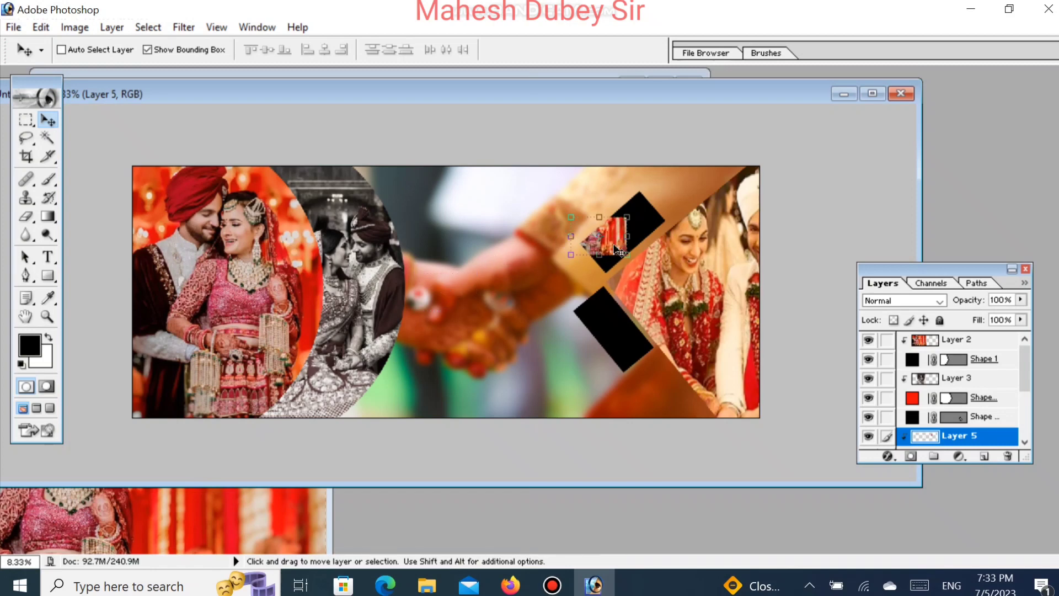
- Rotate the clipped photo -42.3 degrees and stretch it to 236.9% width and 113.9% height to fill the upper small rectangle
{"action": "key", "text": "ctrl+t"}
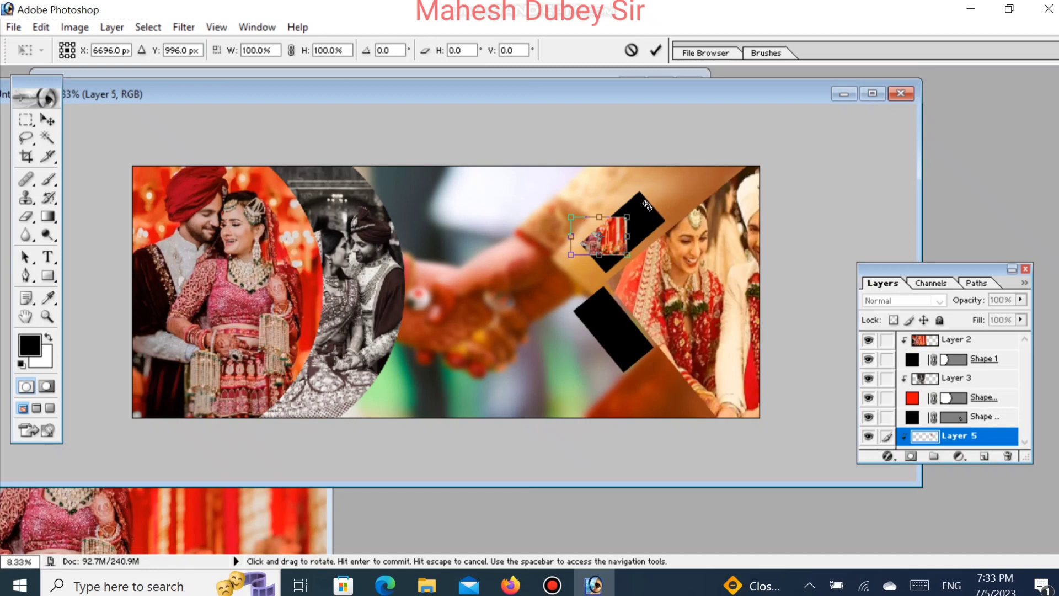
{"action": "left_click_drag", "start_coordinate": [647, 206], "coordinate": [614, 182]}
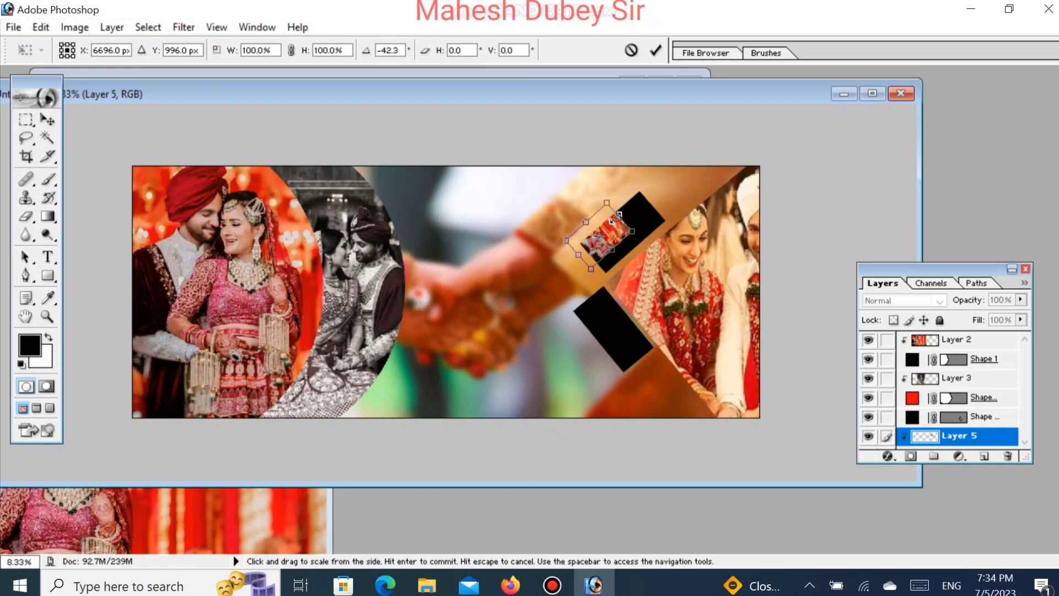
{"action": "left_click_drag", "start_coordinate": [610, 233], "coordinate": [669, 220]}
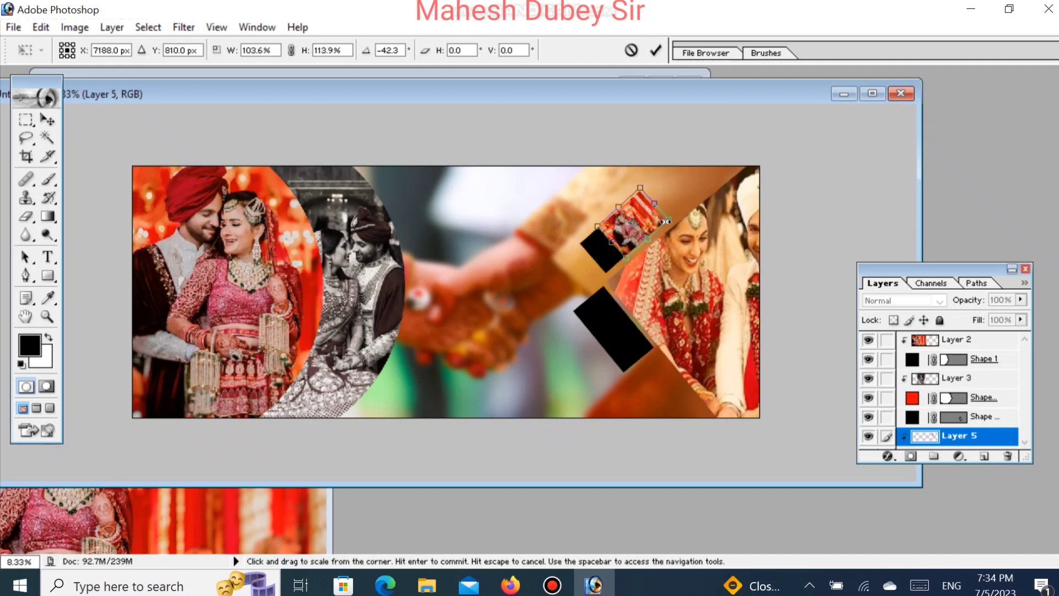
{"action": "left_click_drag", "start_coordinate": [612, 243], "coordinate": [593, 274]}
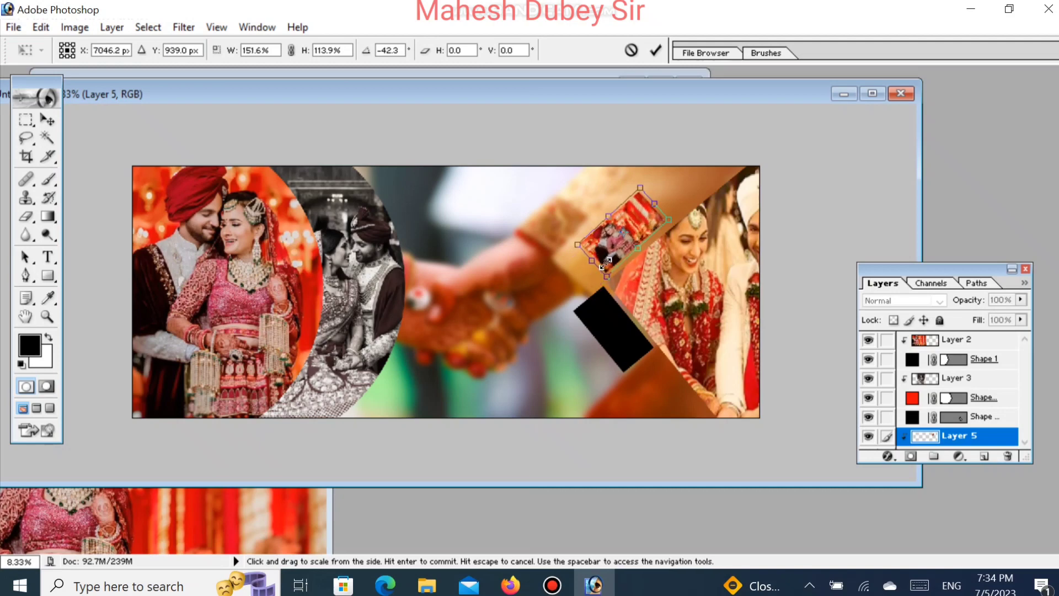
{"action": "left_click_drag", "start_coordinate": [657, 204], "coordinate": [705, 177]}
{"action": "key", "text": "Return"}
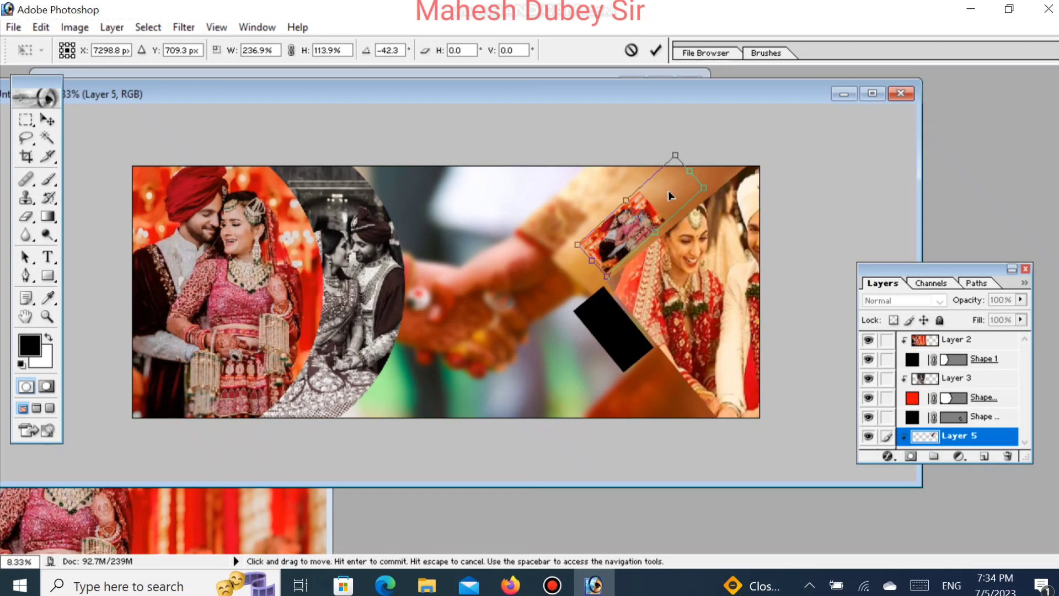
{"action": "key", "text": "v"}
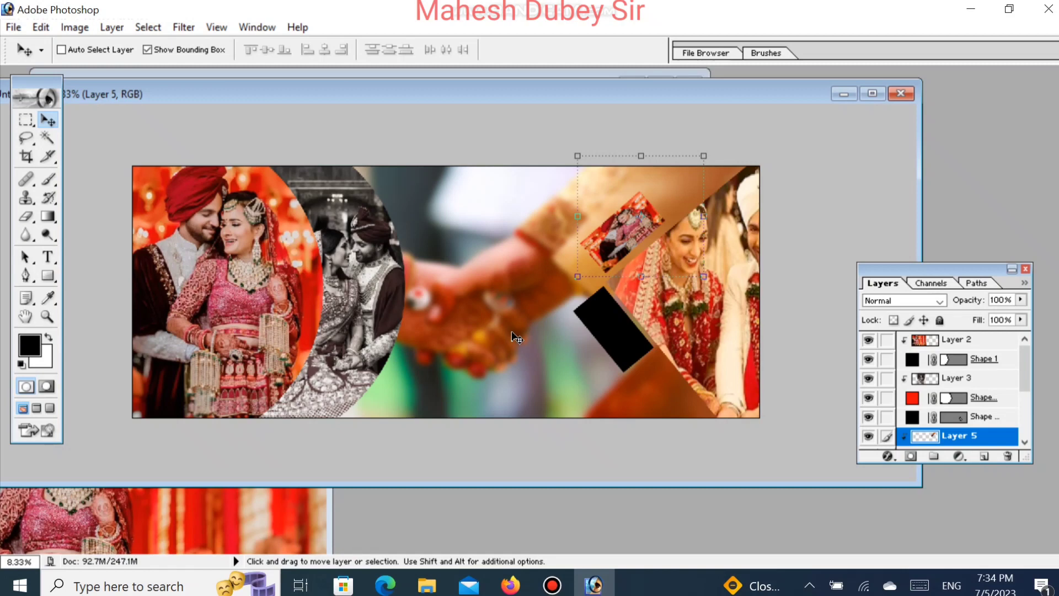
- Paste the red couple photo again above the lower small rectangle's Shape 3 copy layer, clip it to that shape, and move it over the frame
{"action": "right_click", "coordinate": [613, 349]}
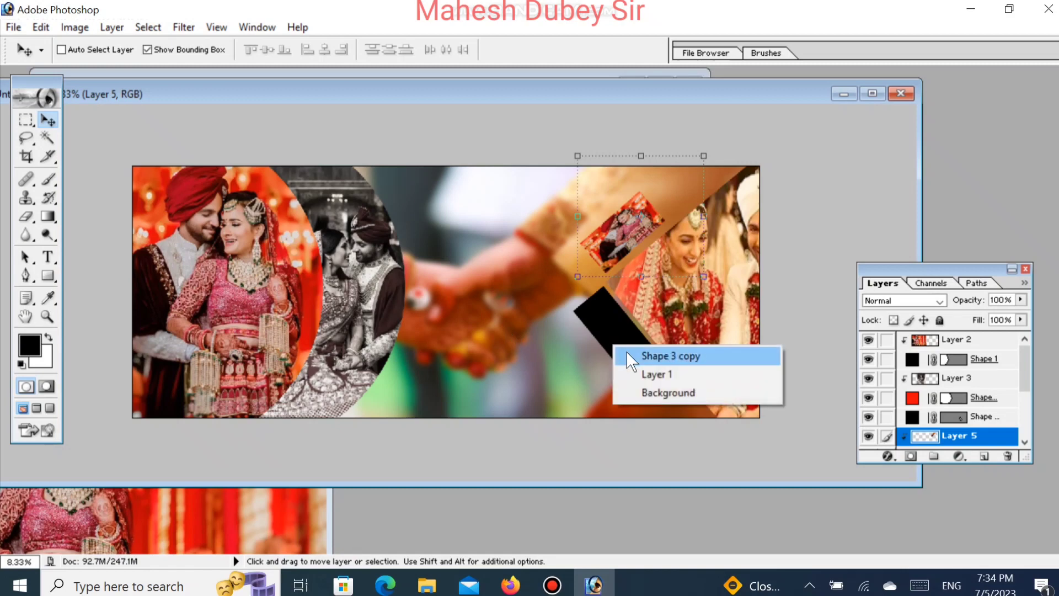
{"action": "left_click", "coordinate": [626, 353]}
{"action": "key", "text": "ctrl+v"}
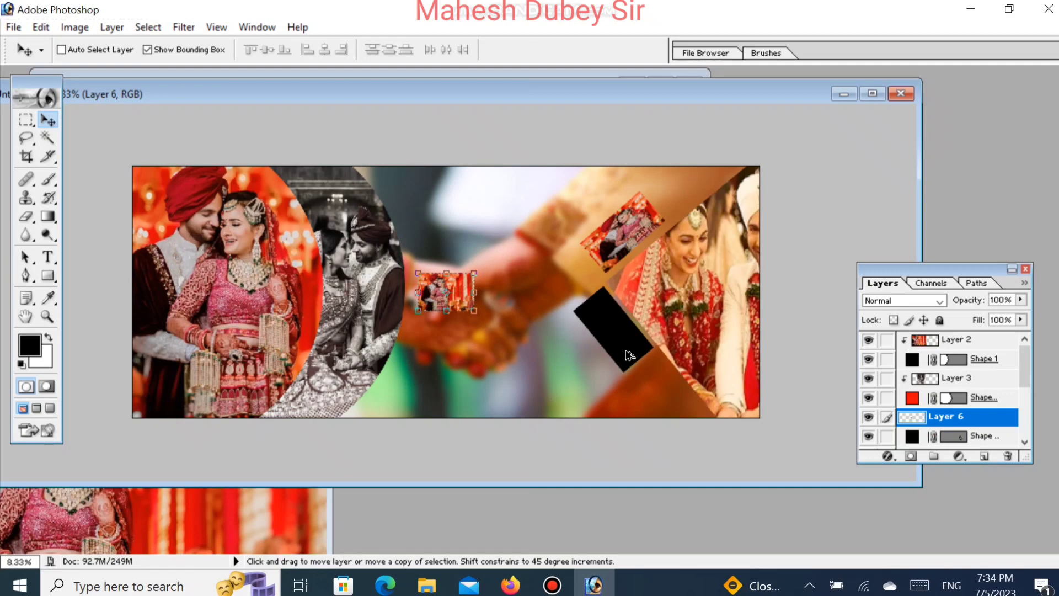
{"action": "key", "text": "ctrl+g"}
{"action": "left_click_drag", "start_coordinate": [465, 292], "coordinate": [613, 323]}
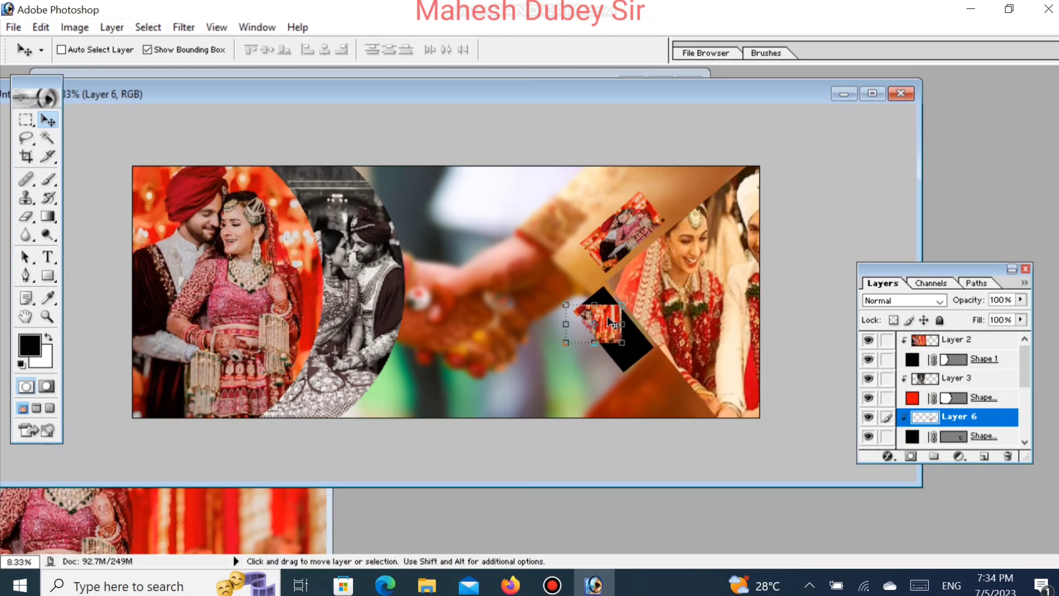
- Rotate the lower small rectangle's clipped photo 50.9 degrees, scale it to 245.7%, and nudge it slightly left to fill the frame
{"action": "key", "text": "ctrl+t"}
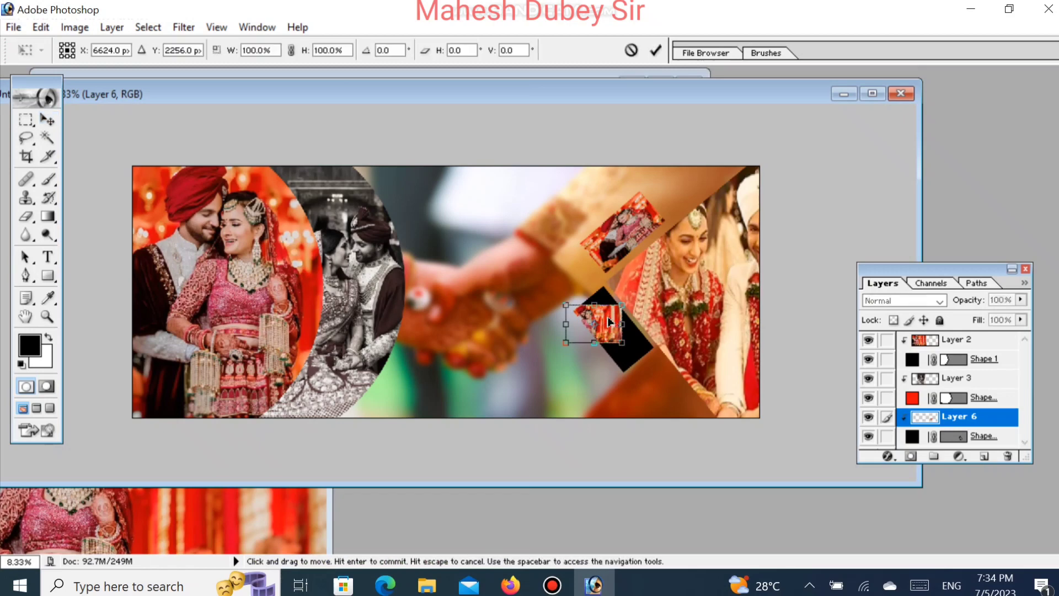
{"action": "left_click_drag", "start_coordinate": [606, 285], "coordinate": [643, 319]}
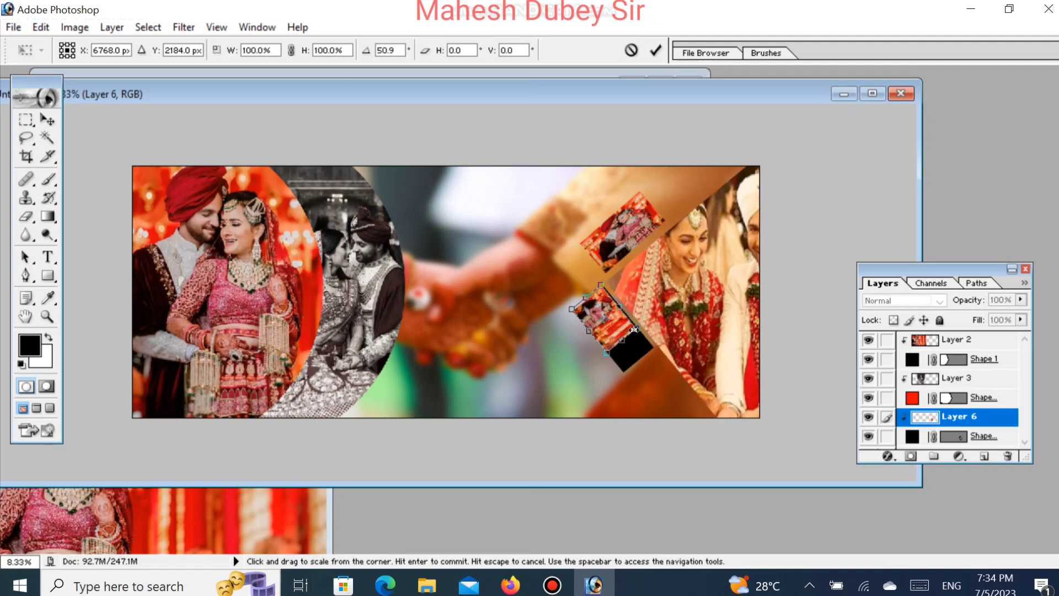
{"action": "left_click_drag", "start_coordinate": [635, 330], "coordinate": [628, 370]}
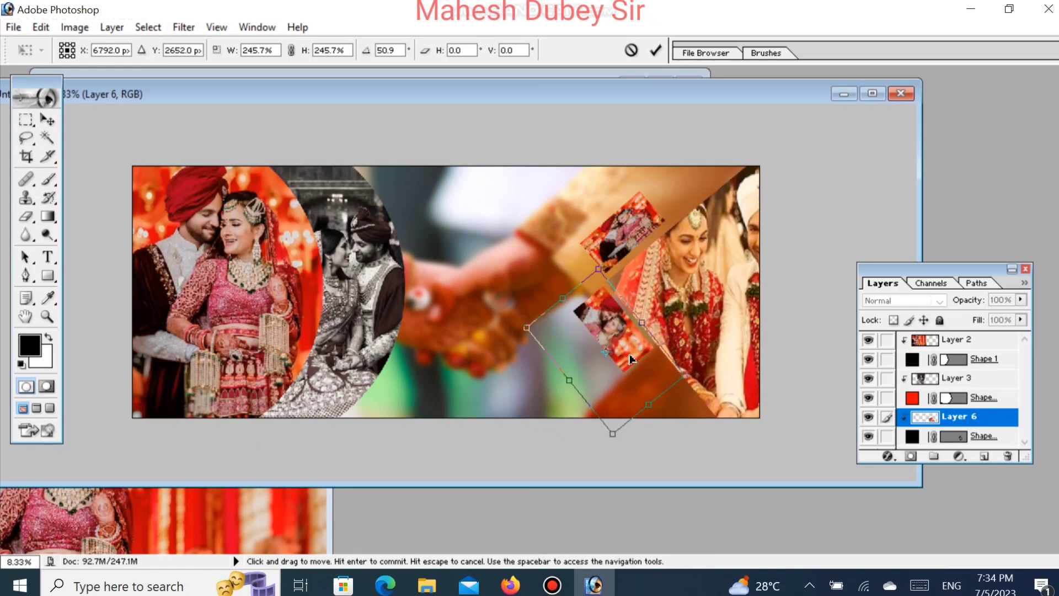
{"action": "key", "text": "Return"}
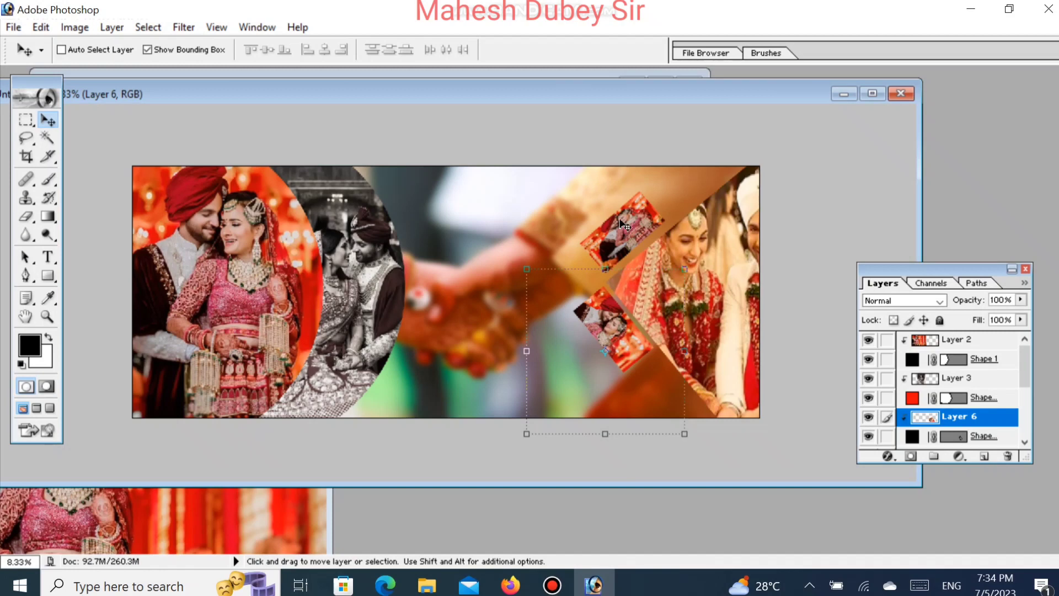
{"action": "key", "text": "Left"}
{"action": "key", "text": "Left"}
{"action": "key", "text": "Left"}
- Enlarge Layer 5, the upper small rectangle's clipped photo, to a little over 124.4% and reposition it to show the couple in the frame
{"action": "right_click", "coordinate": [651, 224]}
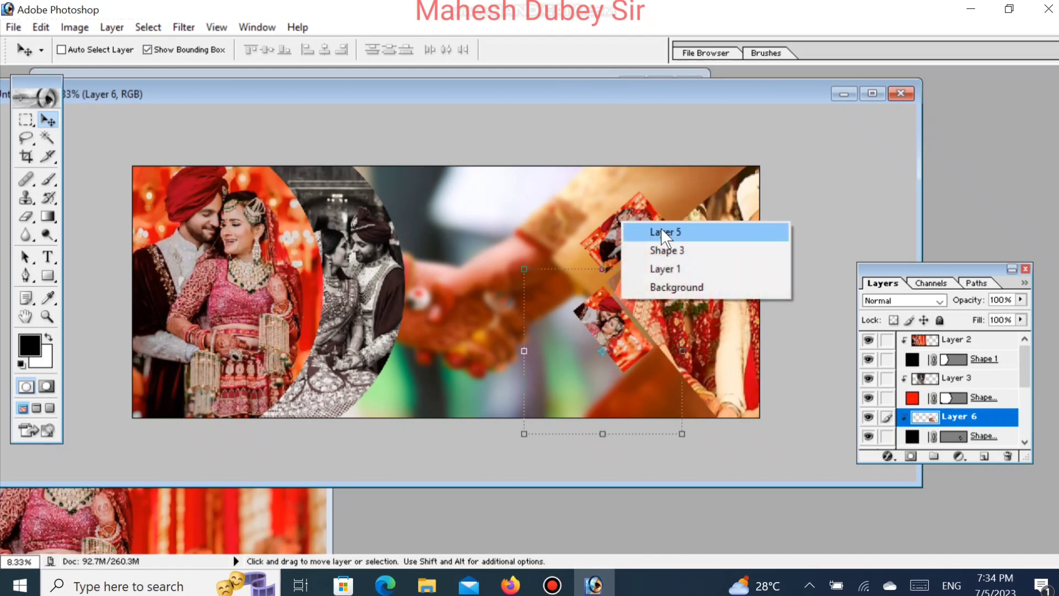
{"action": "left_click", "coordinate": [661, 229]}
{"action": "key", "text": "ctrl+t"}
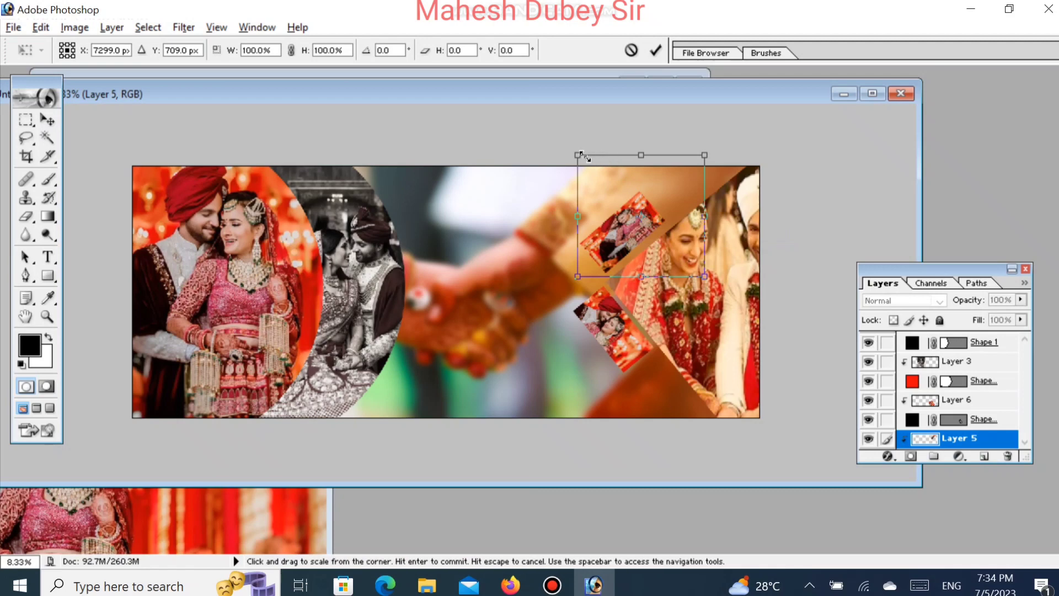
{"action": "left_click_drag", "start_coordinate": [580, 155], "coordinate": [564, 143]}
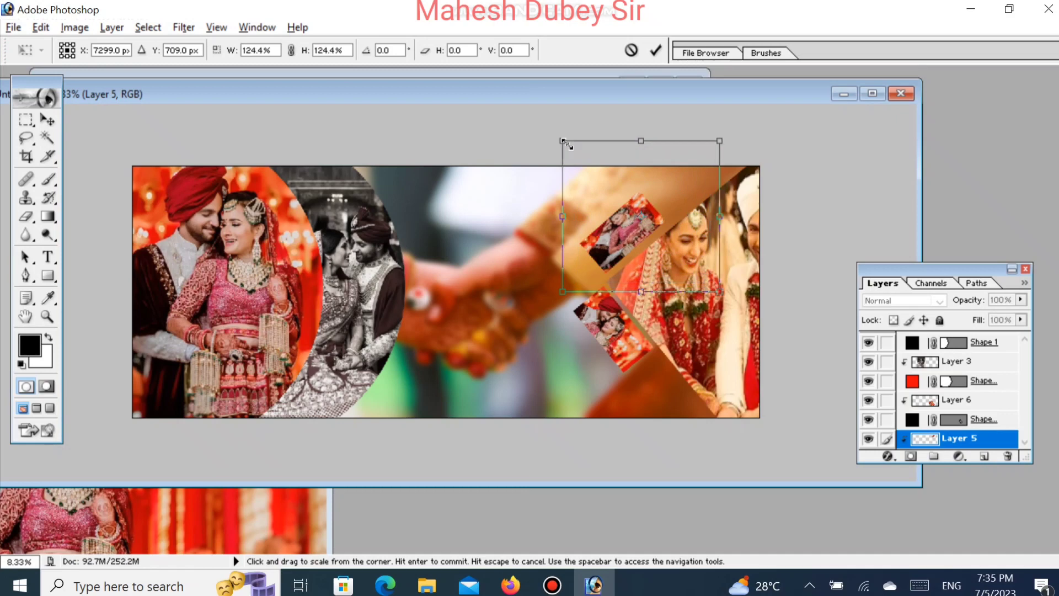
{"action": "left_click_drag", "start_coordinate": [631, 229], "coordinate": [639, 233]}
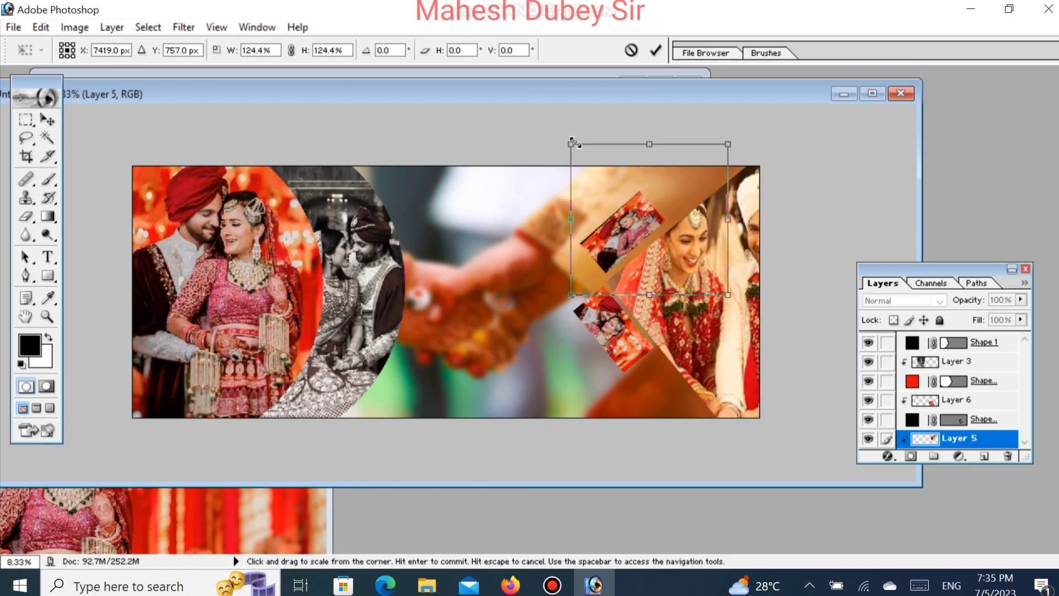
{"action": "left_click_drag", "start_coordinate": [571, 144], "coordinate": [566, 138]}
{"action": "key", "text": "Return"}
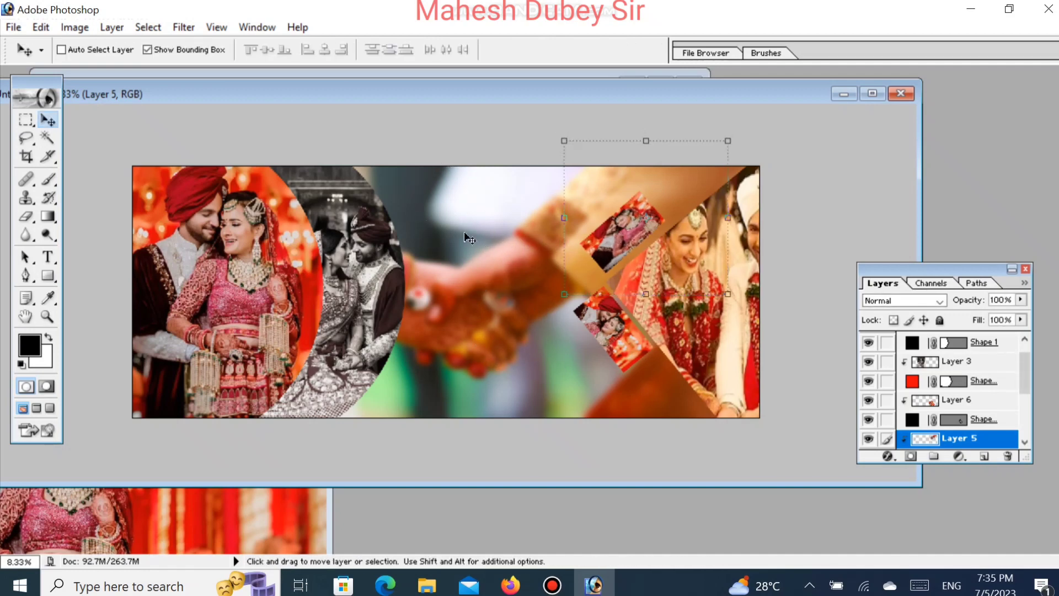
- Move the Marriage-Dates-in-April-2021.jpg window below the album page and close the black-and-white couple photo without saving
{"action": "left_click", "coordinate": [224, 525]}
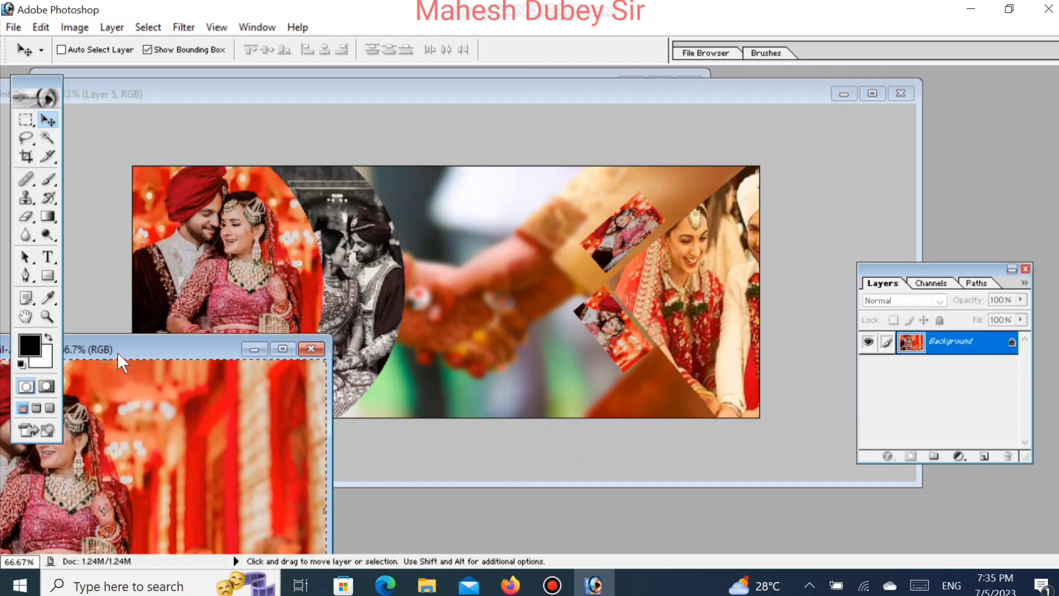
{"action": "left_click_drag", "start_coordinate": [117, 352], "coordinate": [549, 462]}
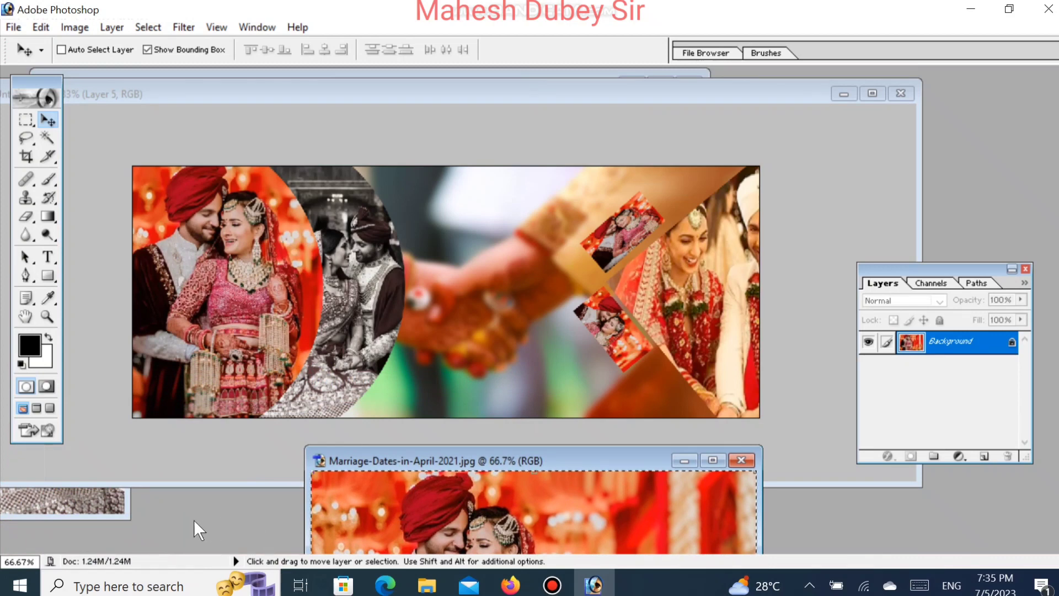
{"action": "left_click", "coordinate": [113, 505]}
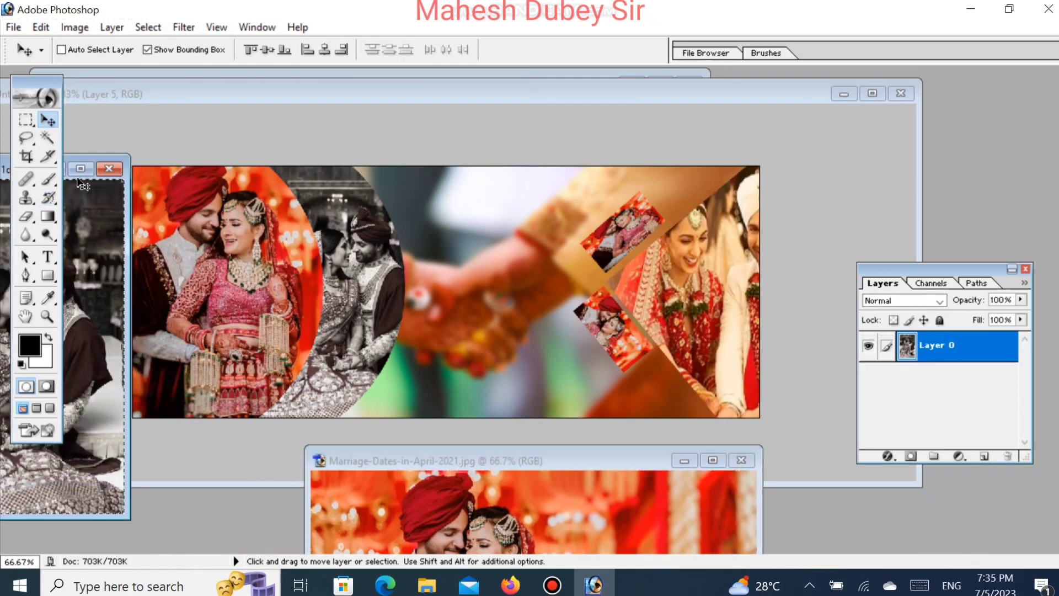
{"action": "left_click", "coordinate": [109, 168]}
{"action": "left_click", "coordinate": [564, 237]}
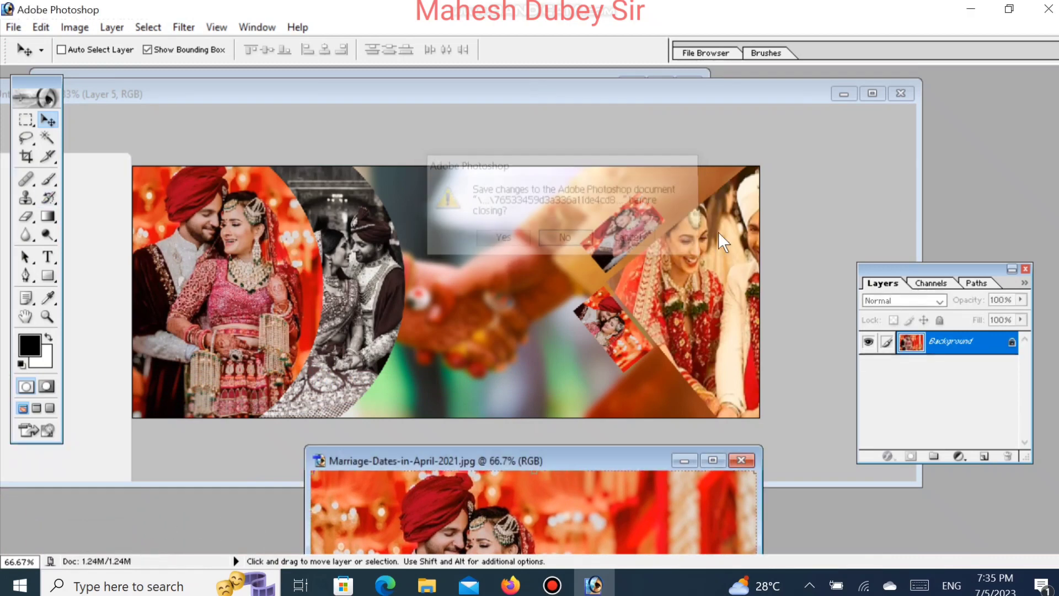
- Open the photo 76533459d3a336a11de4cd874d29e2f4 and unlock its background by converting it to Layer 0
{"action": "key", "text": "ctrl+o"}
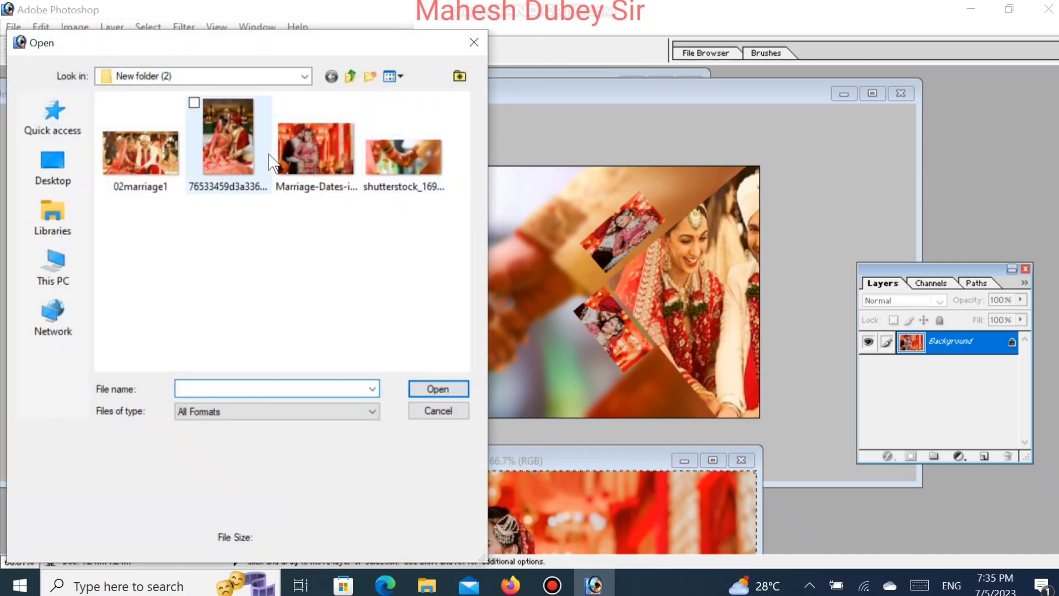
{"action": "left_click", "coordinate": [228, 145]}
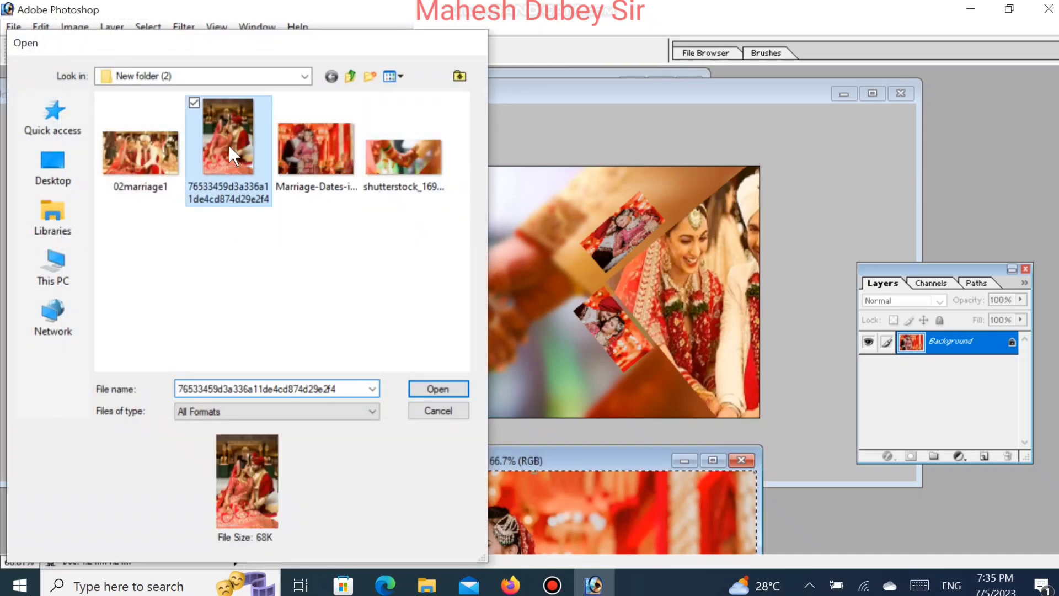
{"action": "double_click", "coordinate": [228, 144]}
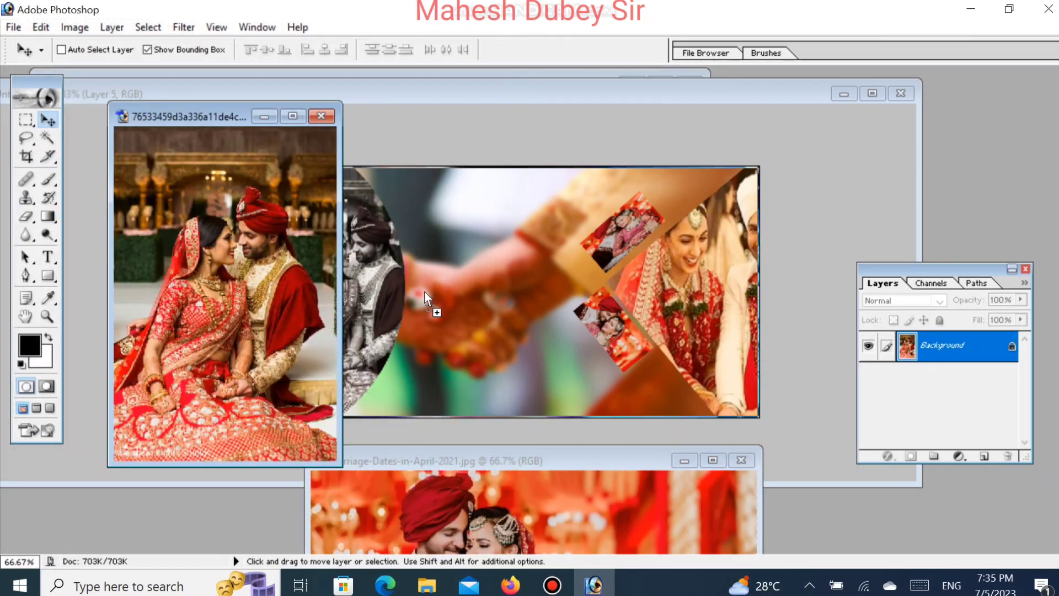
{"action": "left_click", "coordinate": [251, 259]}
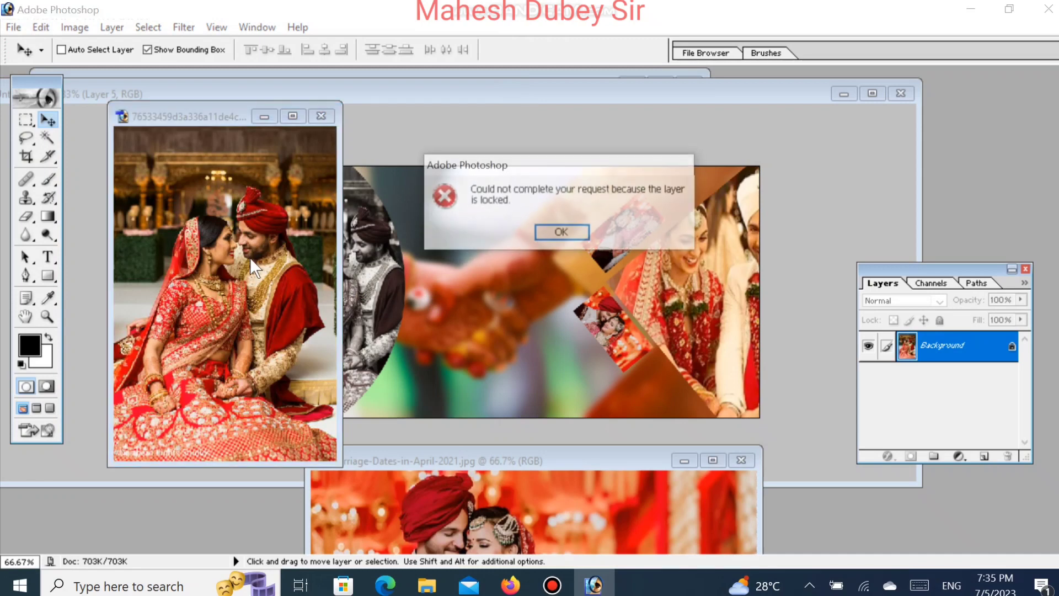
{"action": "left_click", "coordinate": [562, 228]}
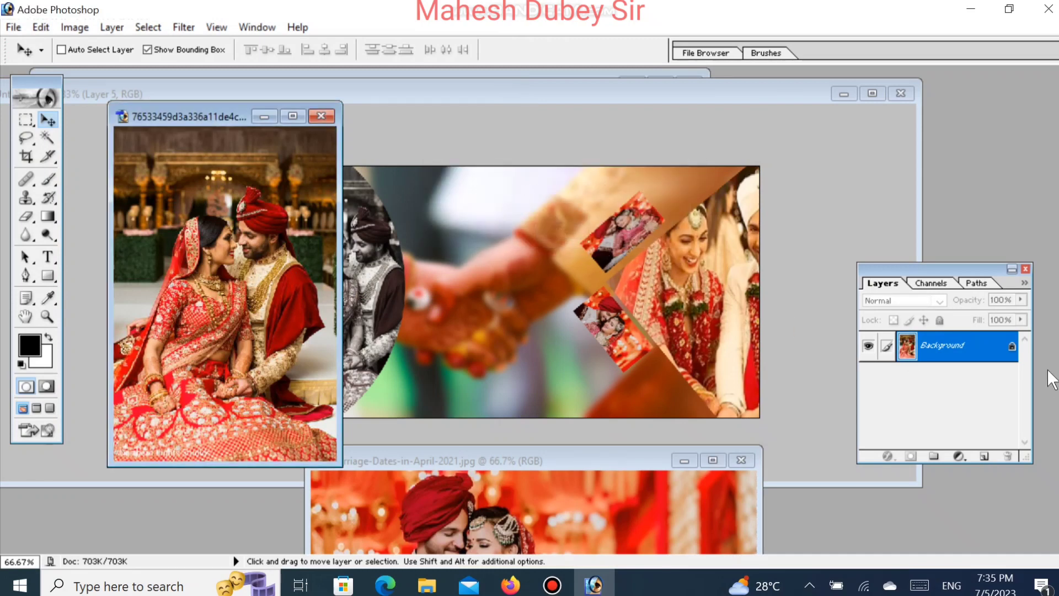
{"action": "double_click", "coordinate": [1012, 359]}
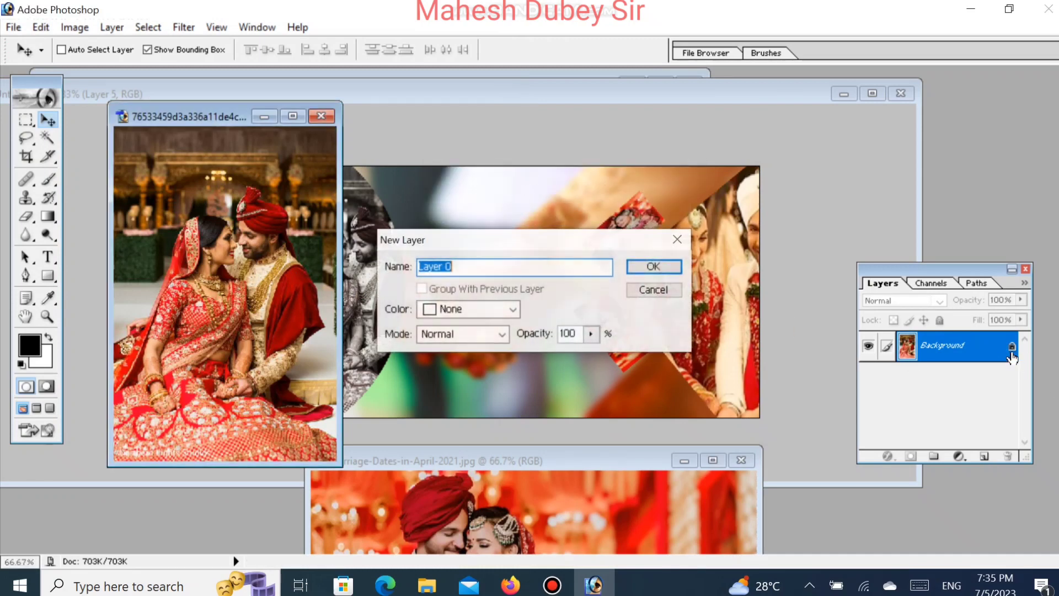
{"action": "left_click", "coordinate": [644, 266]}
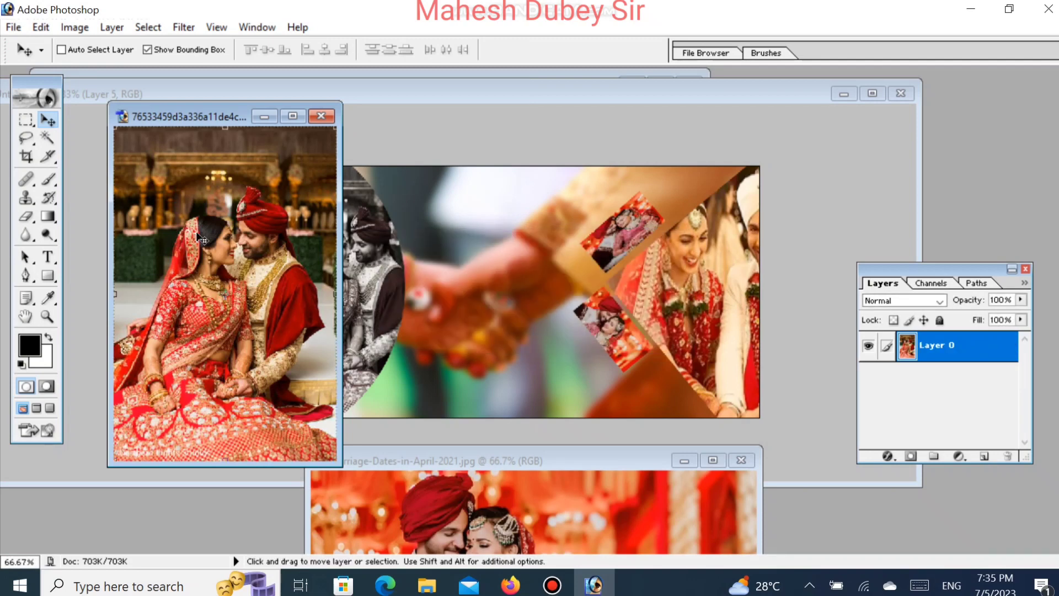
- Copy the seated couple photo into the album page, scale it to 696.3%, and place it in the centre beside the black-and-white circle
{"action": "left_click_drag", "start_coordinate": [201, 238], "coordinate": [434, 191]}
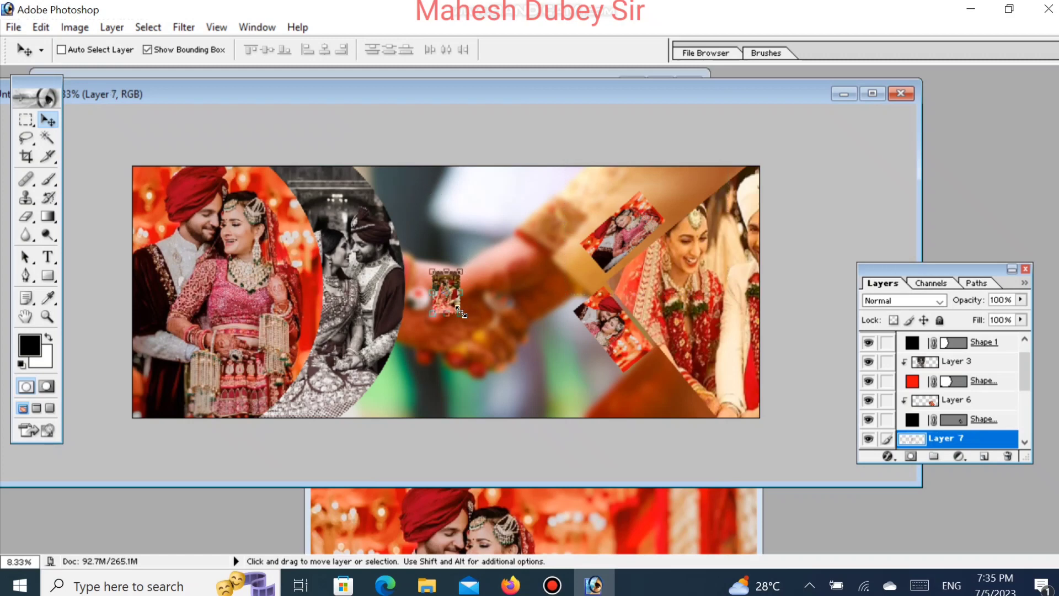
{"action": "key", "text": "alt+shift"}
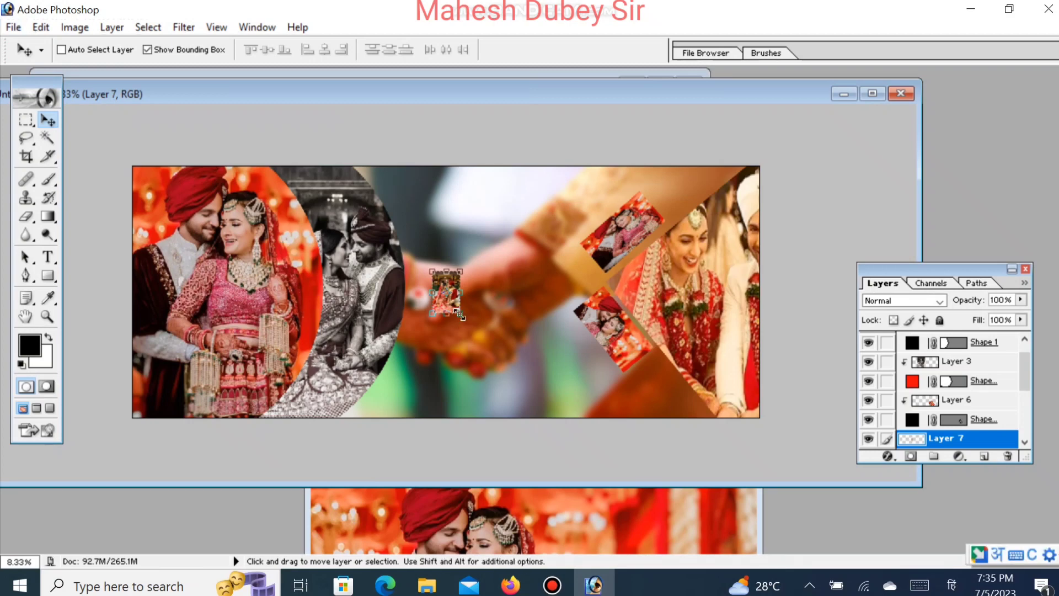
{"action": "left_click", "coordinate": [461, 316]}
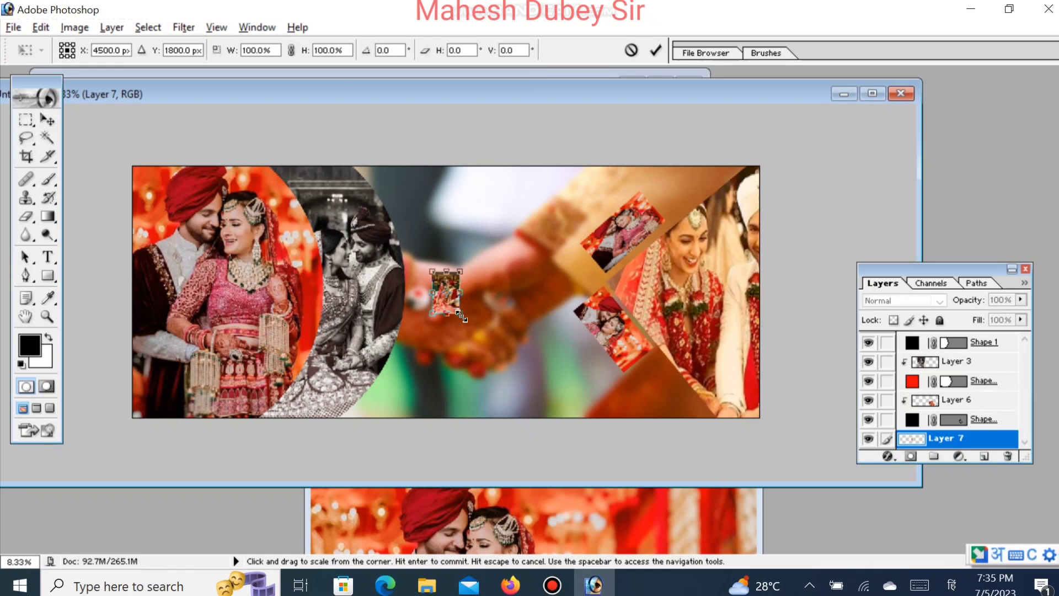
{"action": "left_click_drag", "start_coordinate": [461, 316], "coordinate": [557, 405]}
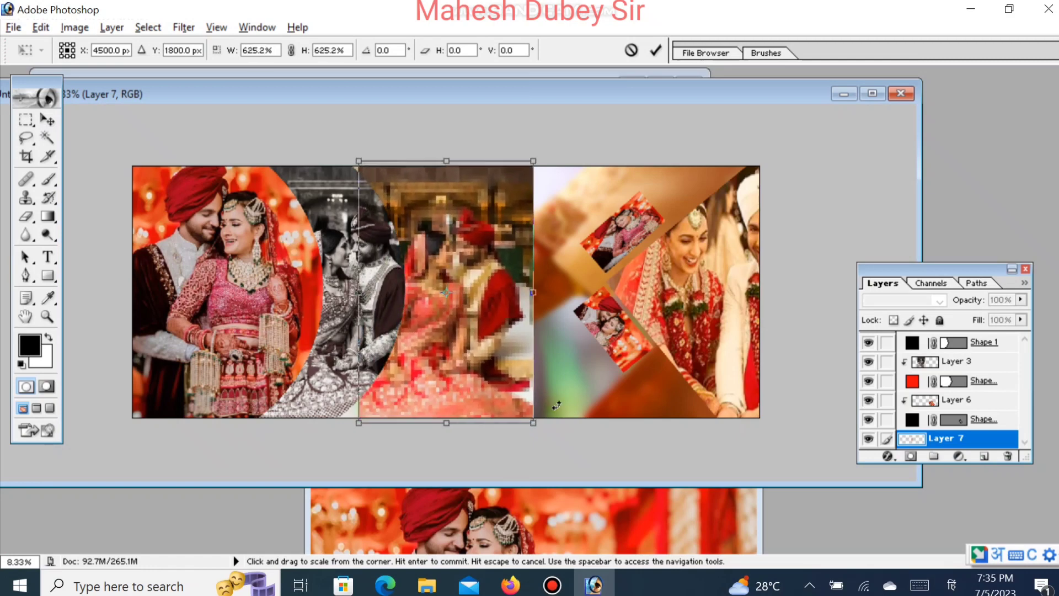
{"action": "left_click_drag", "start_coordinate": [478, 331], "coordinate": [520, 332]}
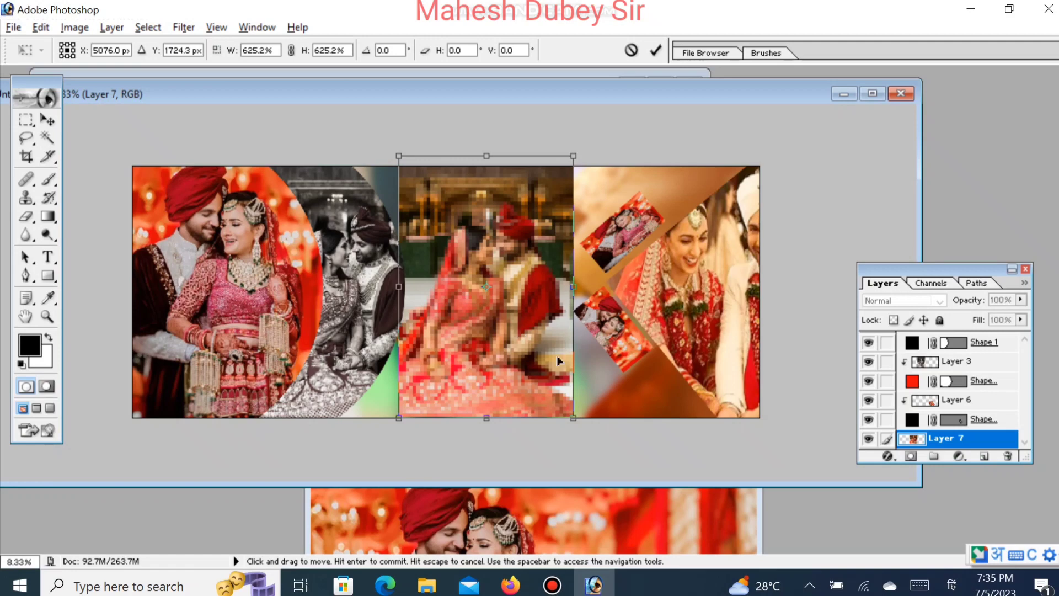
{"action": "left_click_drag", "start_coordinate": [577, 421], "coordinate": [584, 434]}
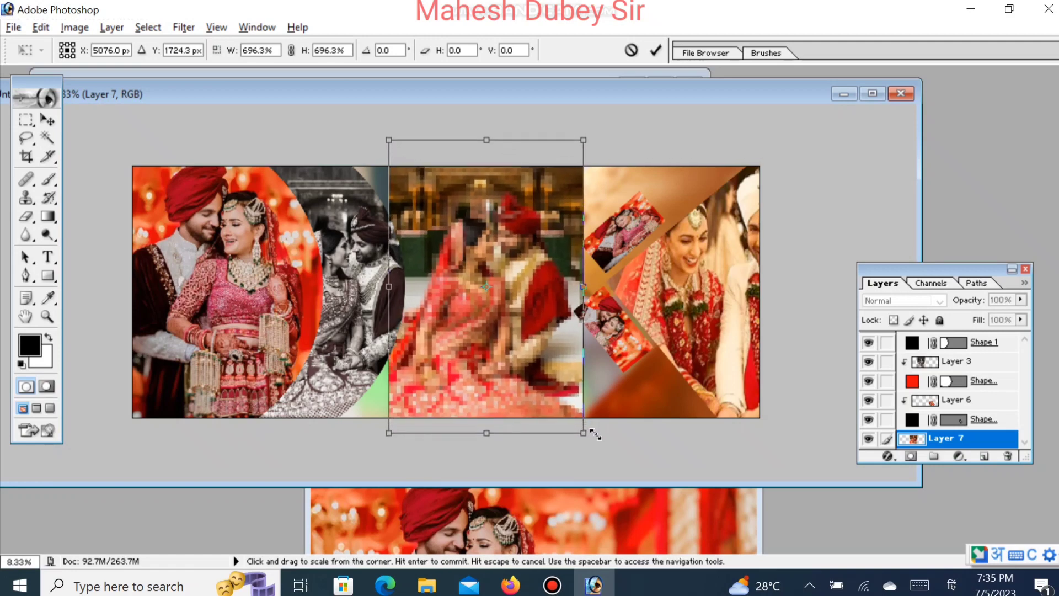
{"action": "key", "text": "Return"}
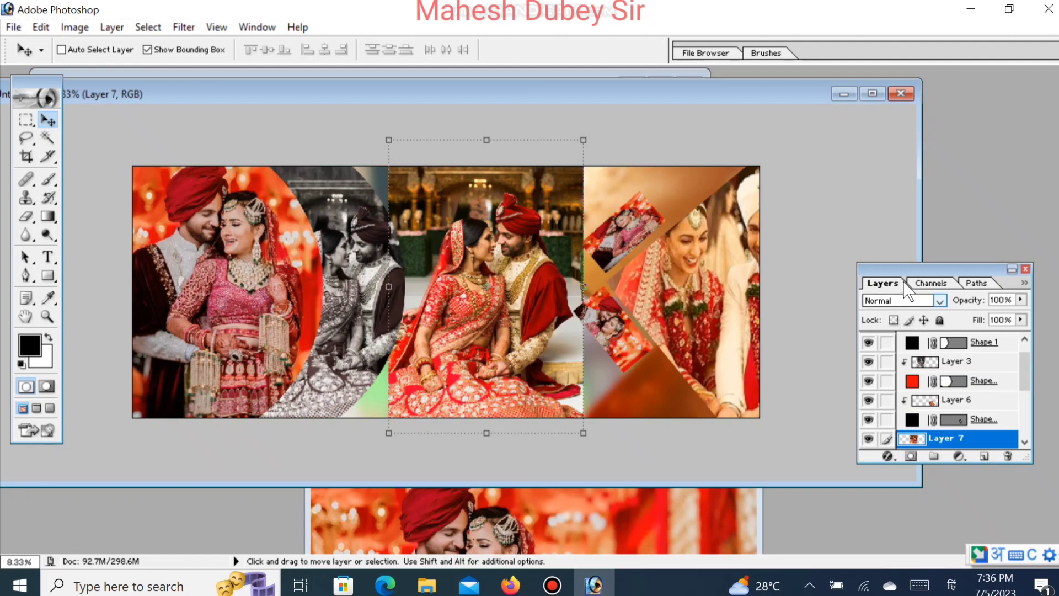
- Blend the centre couple photo on Layer 7 into the background with Luminosity mode at 55% opacity
{"action": "left_click", "coordinate": [944, 303]}
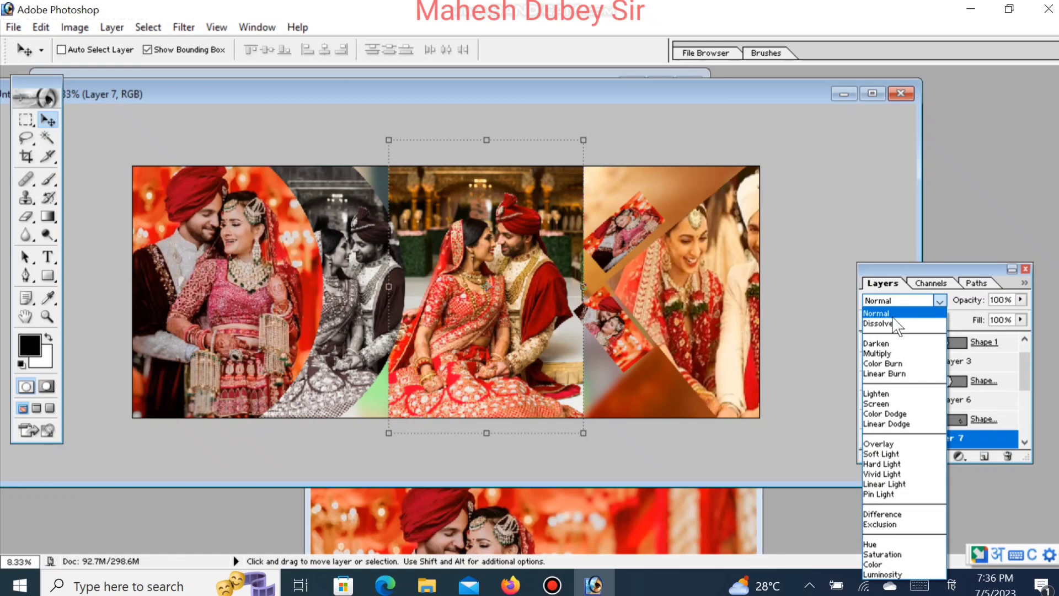
{"action": "left_click", "coordinate": [907, 572]}
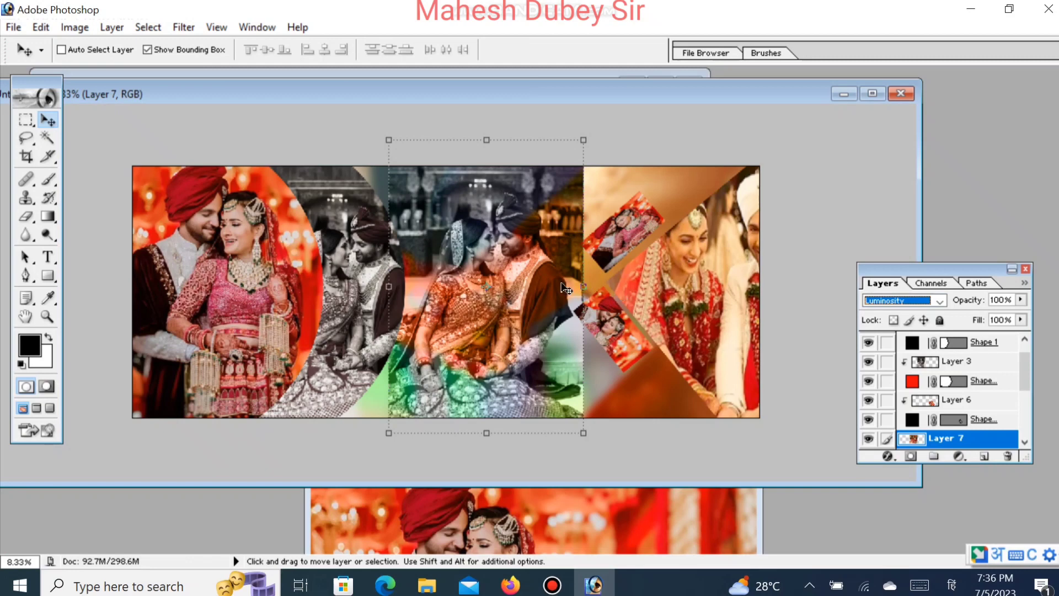
{"action": "key", "text": "alt+shift"}
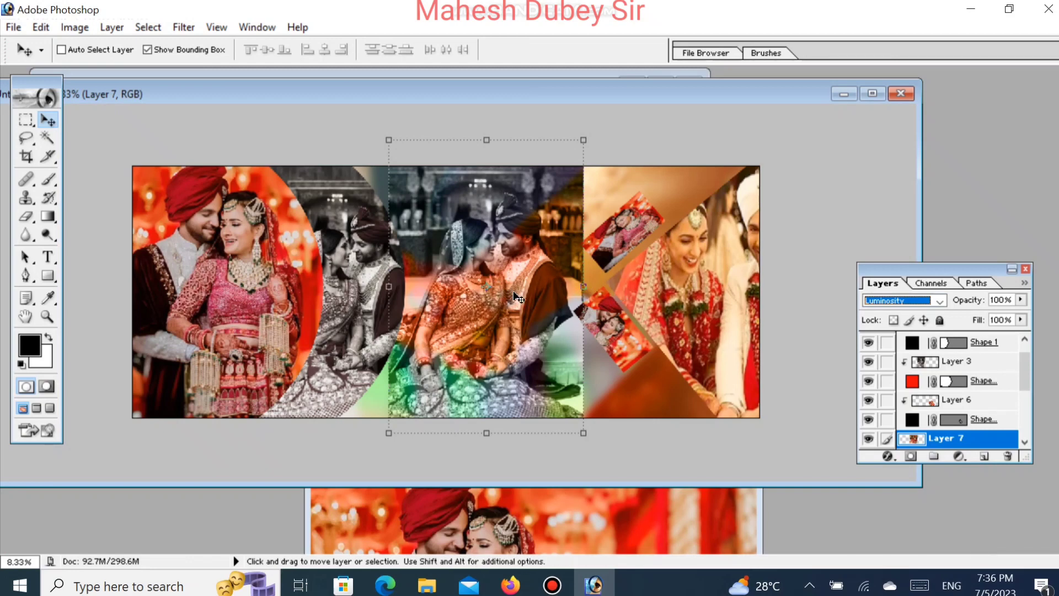
{"action": "left_click", "coordinate": [1021, 299]}
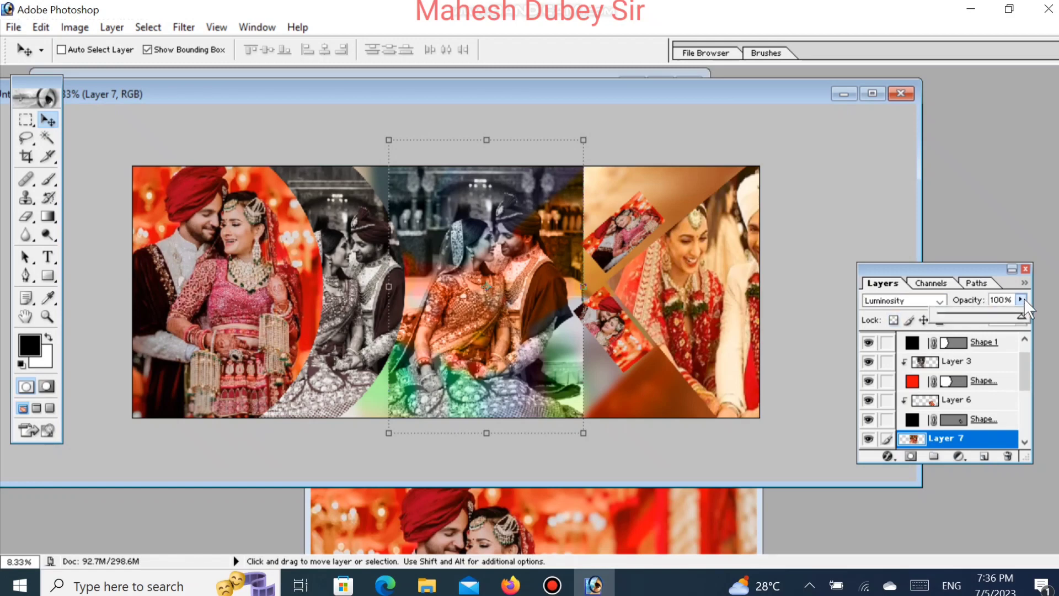
{"action": "left_click_drag", "start_coordinate": [1018, 314], "coordinate": [983, 319]}
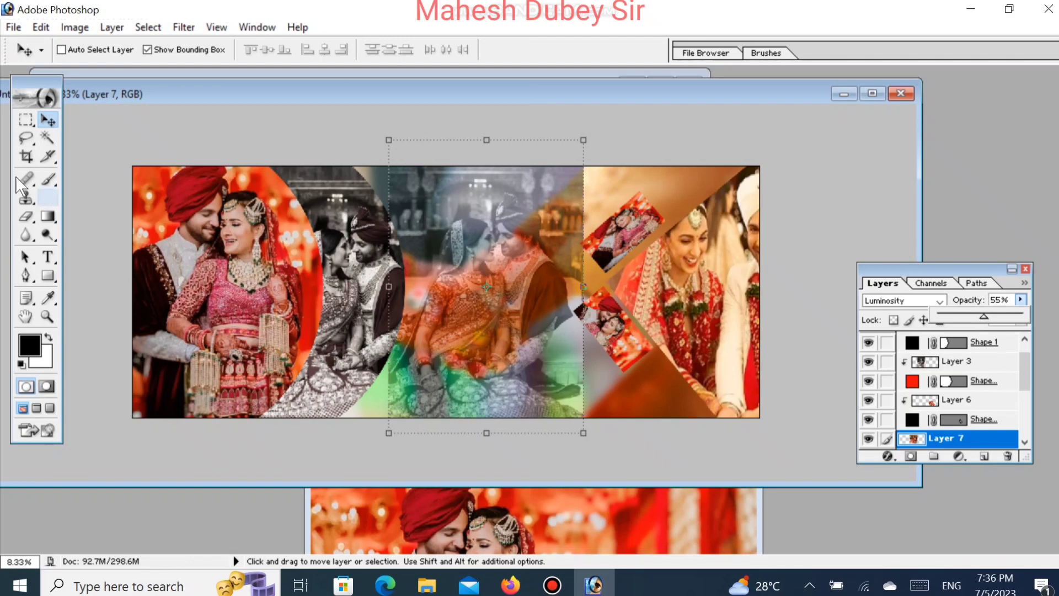
- Set up the Eraser with a soft 700 px brush at 35% opacity
{"action": "left_click", "coordinate": [30, 217]}
{"action": "left_click", "coordinate": [30, 217]}
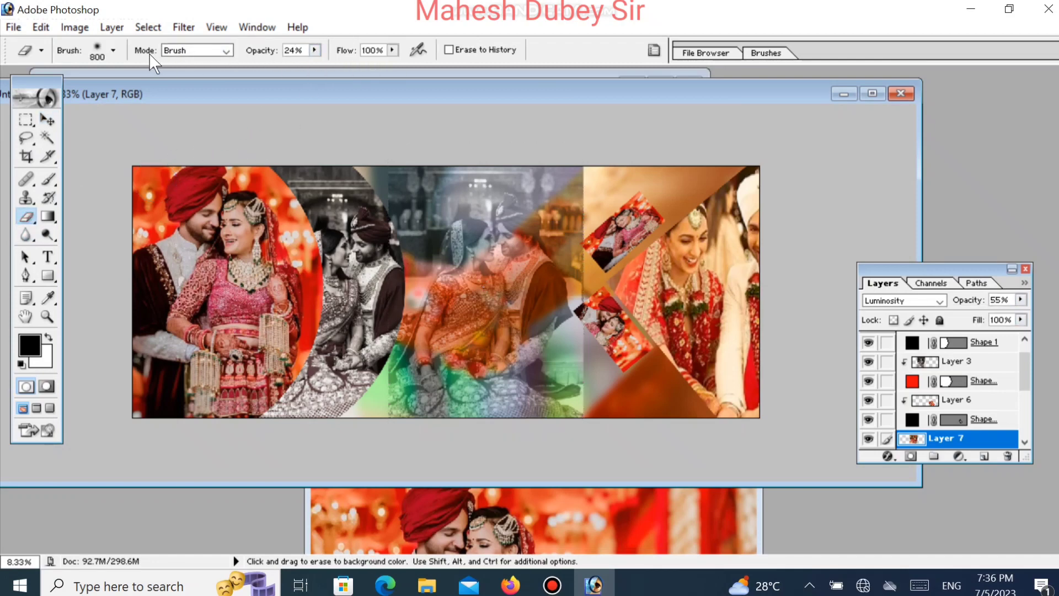
{"action": "left_click", "coordinate": [113, 50]}
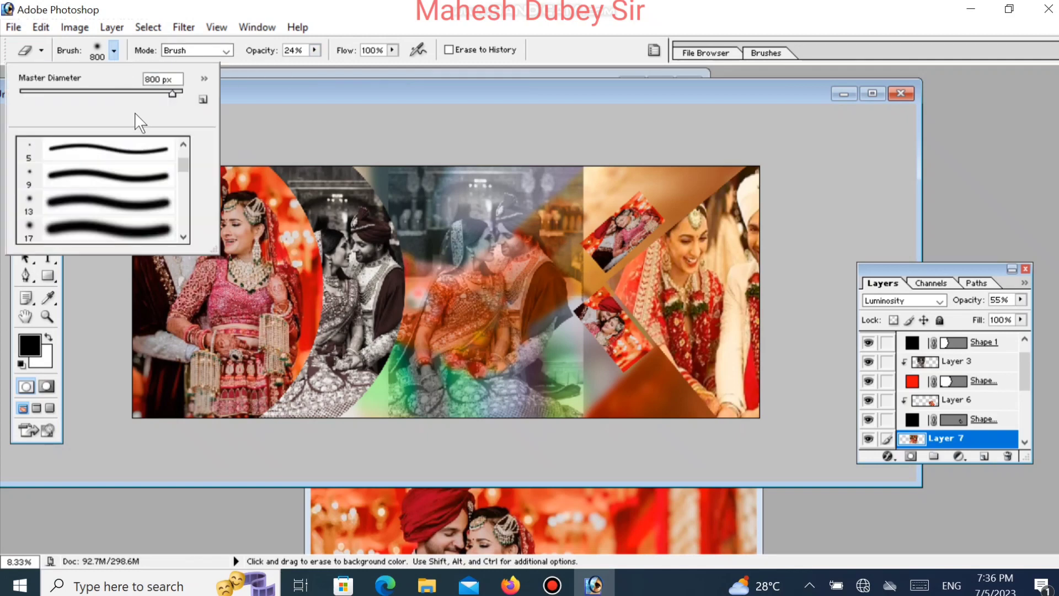
{"action": "left_click", "coordinate": [130, 229]}
{"action": "key", "text": "Return"}
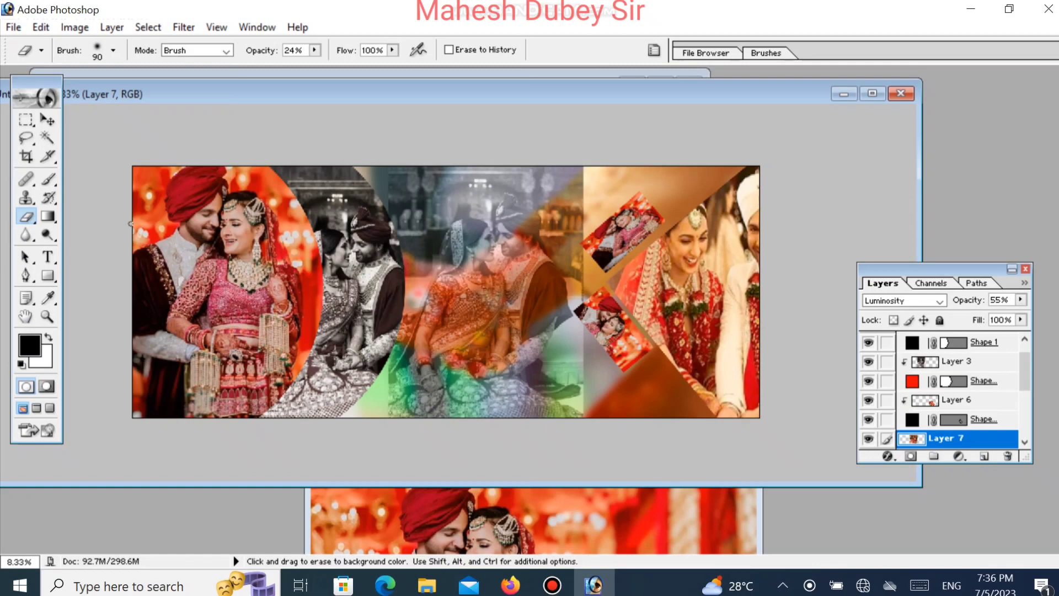
{"action": "key", "text": "bracketright"}
{"action": "key", "text": "bracketright"}
{"action": "key", "text": "bracketright"}
{"action": "key", "text": "bracketright"}
{"action": "key", "text": "bracketright"}
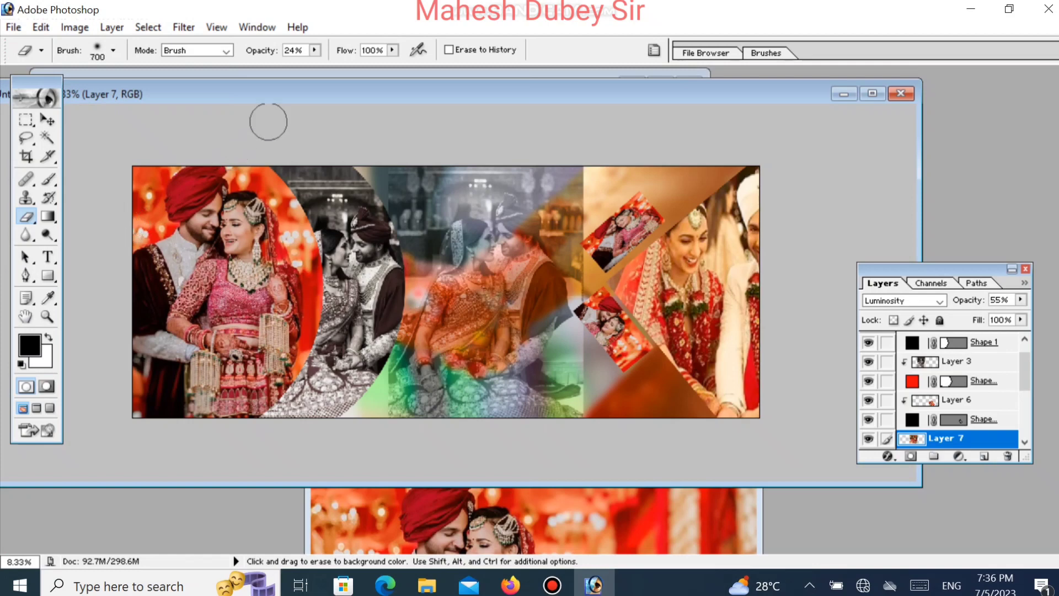
{"action": "left_click", "coordinate": [317, 52]}
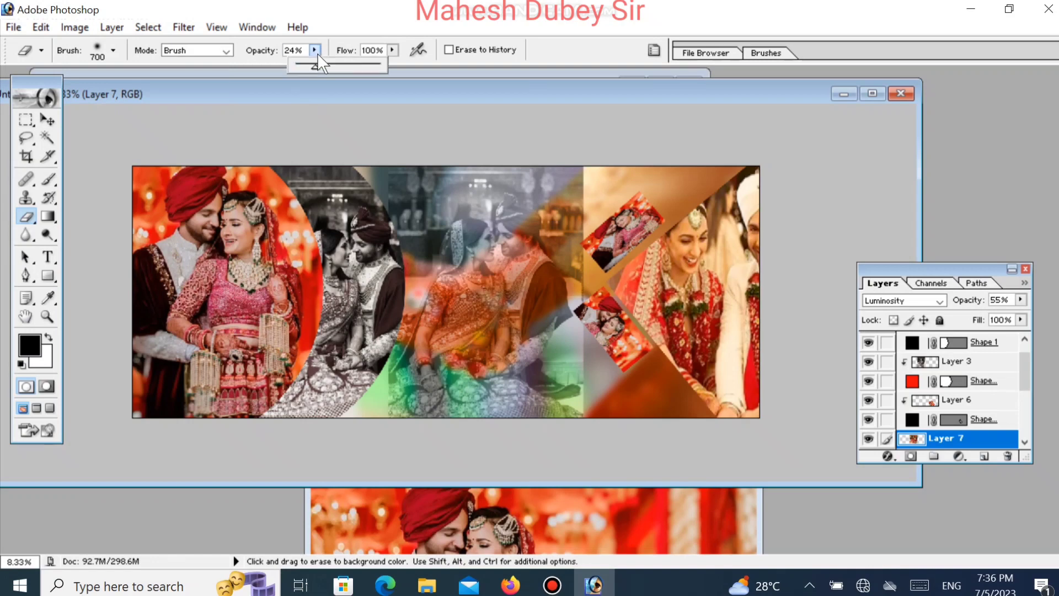
{"action": "left_click", "coordinate": [324, 66]}
- Erase softly along the bottom, right and upper-left edges of the centre couple photo on Layer 7 to fade them into the background
{"action": "mouse_move", "coordinate": [382, 349]}
{"action": "left_mouse_down"}
{"action": "mouse_move", "coordinate": [385, 402]}
{"action": "mouse_move", "coordinate": [388, 332]}
{"action": "mouse_move", "coordinate": [380, 409]}
{"action": "mouse_move", "coordinate": [386, 346]}
{"action": "mouse_move", "coordinate": [384, 409]}
{"action": "mouse_move", "coordinate": [381, 358]}
{"action": "mouse_move", "coordinate": [402, 430]}
{"action": "mouse_move", "coordinate": [504, 438]}
{"action": "mouse_move", "coordinate": [579, 380]}
{"action": "mouse_move", "coordinate": [586, 331]}
{"action": "mouse_move", "coordinate": [591, 378]}
{"action": "left_mouse_up"}
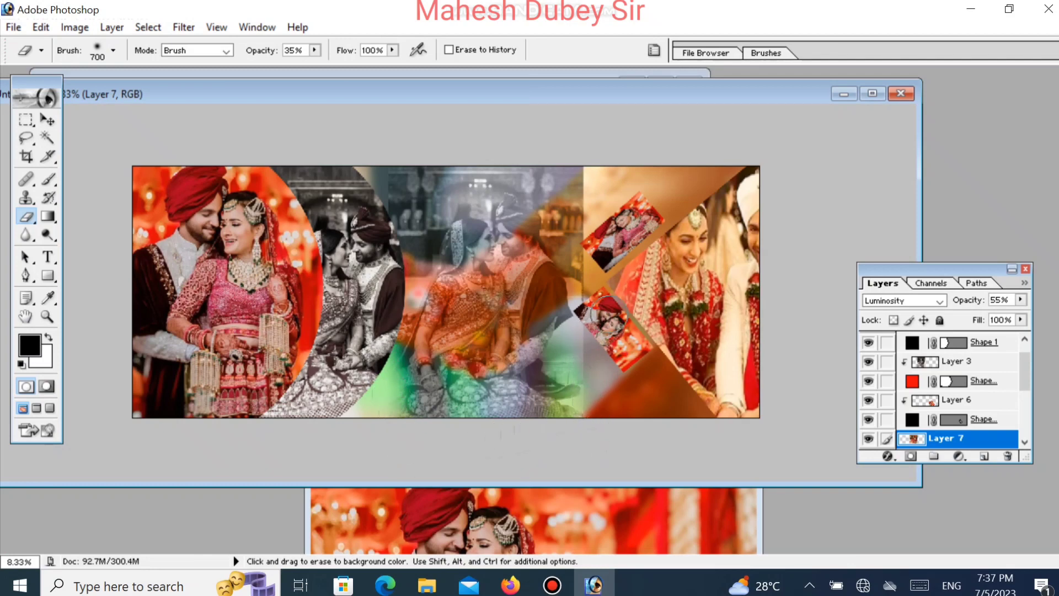
{"action": "scroll", "coordinate": [570, 429], "scroll_direction": "up", "scroll_amount": 4}
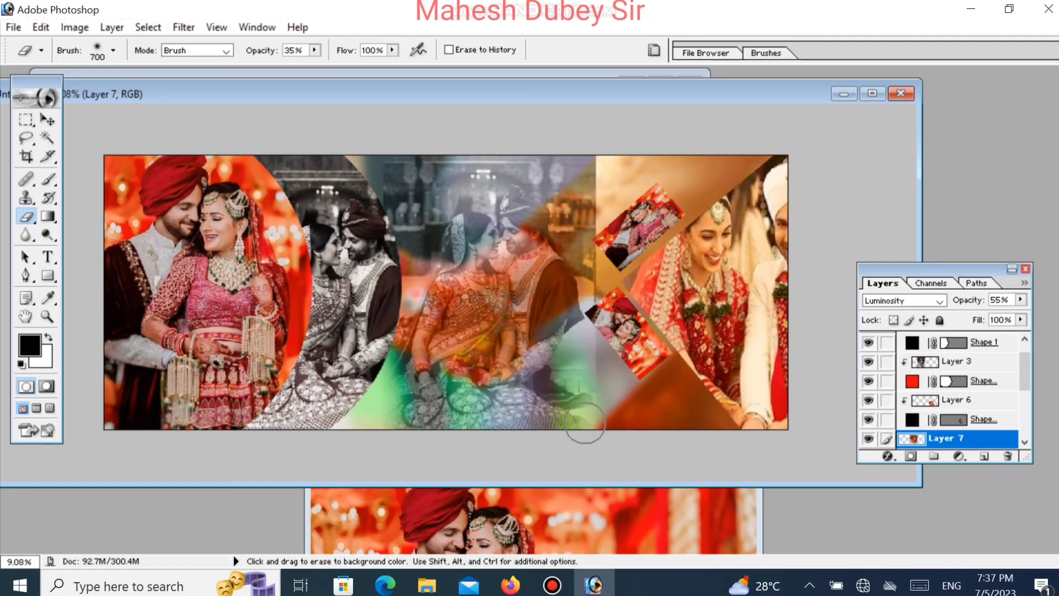
{"action": "mouse_move", "coordinate": [588, 405]}
{"action": "left_mouse_down"}
{"action": "mouse_move", "coordinate": [594, 353]}
{"action": "mouse_move", "coordinate": [591, 425]}
{"action": "mouse_move", "coordinate": [614, 242]}
{"action": "mouse_move", "coordinate": [593, 330]}
{"action": "mouse_move", "coordinate": [604, 182]}
{"action": "mouse_move", "coordinate": [607, 254]}
{"action": "mouse_move", "coordinate": [603, 163]}
{"action": "mouse_move", "coordinate": [599, 245]}
{"action": "mouse_move", "coordinate": [589, 145]}
{"action": "mouse_move", "coordinate": [583, 212]}
{"action": "mouse_move", "coordinate": [585, 154]}
{"action": "mouse_move", "coordinate": [582, 166]}
{"action": "mouse_move", "coordinate": [610, 194]}
{"action": "mouse_move", "coordinate": [596, 154]}
{"action": "mouse_move", "coordinate": [619, 188]}
{"action": "mouse_move", "coordinate": [597, 155]}
{"action": "left_mouse_up"}
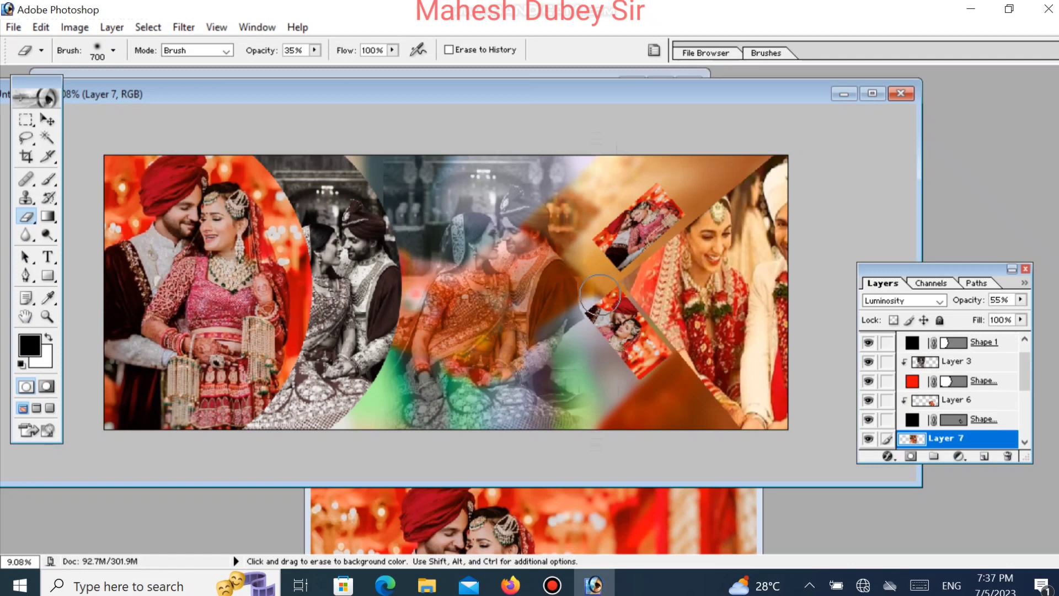
{"action": "left_click", "coordinate": [388, 165]}
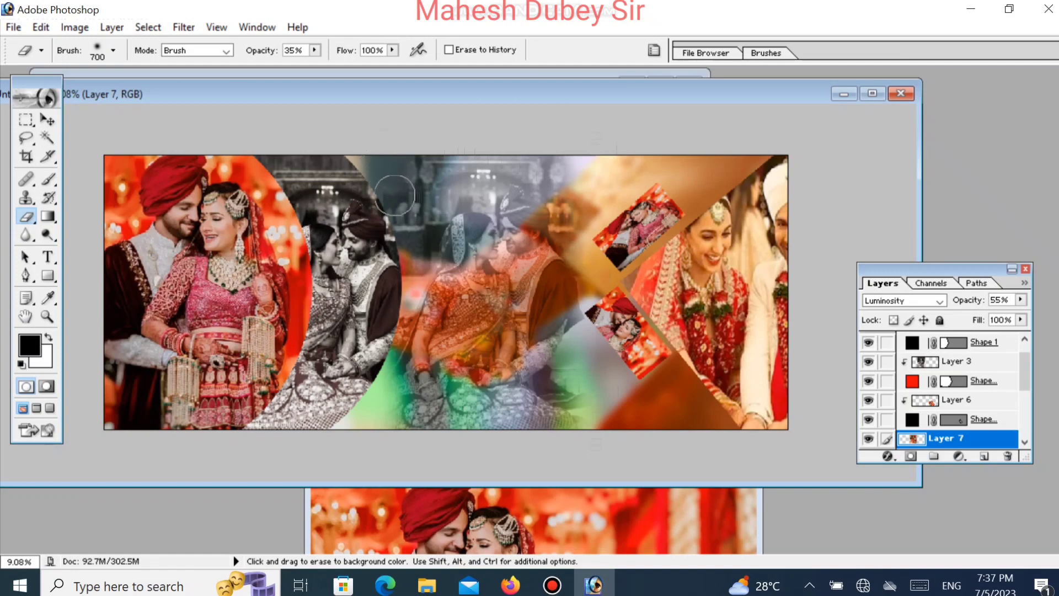
{"action": "mouse_move", "coordinate": [395, 195]}
{"action": "left_mouse_down"}
{"action": "mouse_move", "coordinate": [390, 155]}
{"action": "mouse_move", "coordinate": [386, 219]}
{"action": "left_mouse_up"}
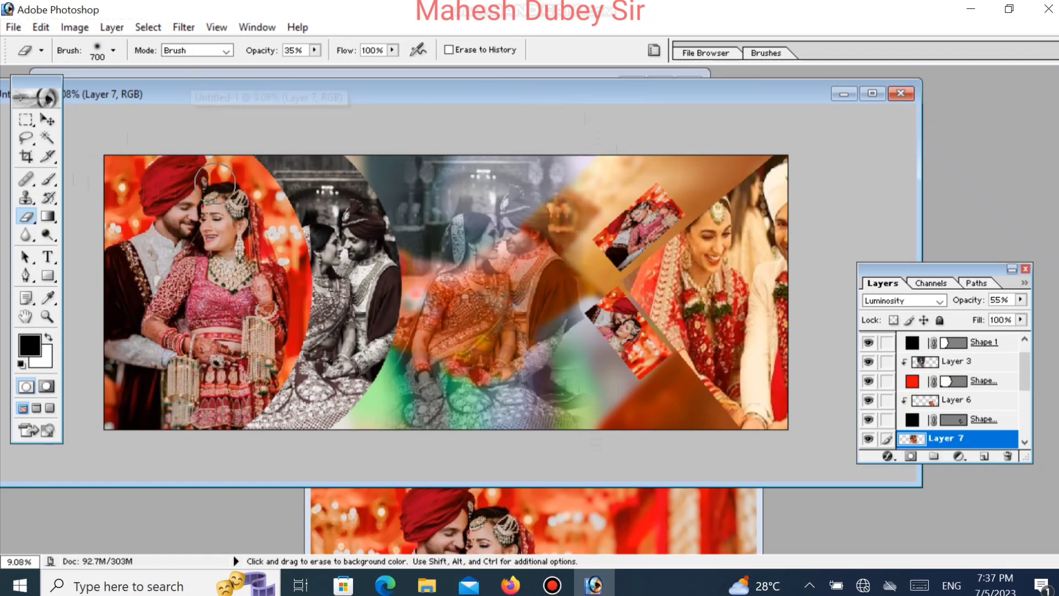
{"action": "left_click", "coordinate": [48, 115]}
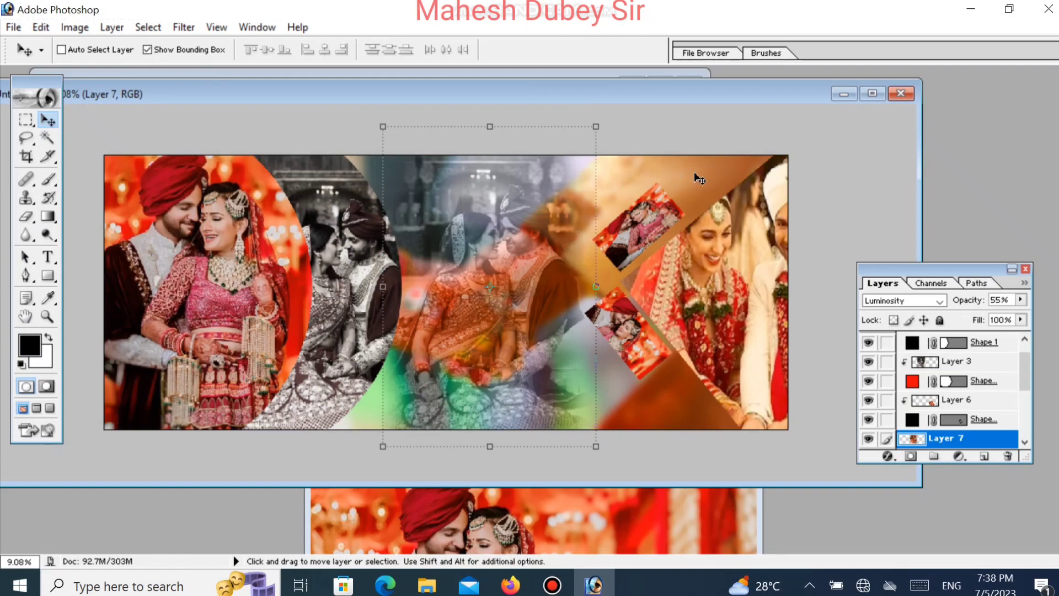
- Maximize the album page window and merge the red-turban couple photo on Layer 2 with its linked Shape 1 layer
{"action": "left_click", "coordinate": [872, 95]}
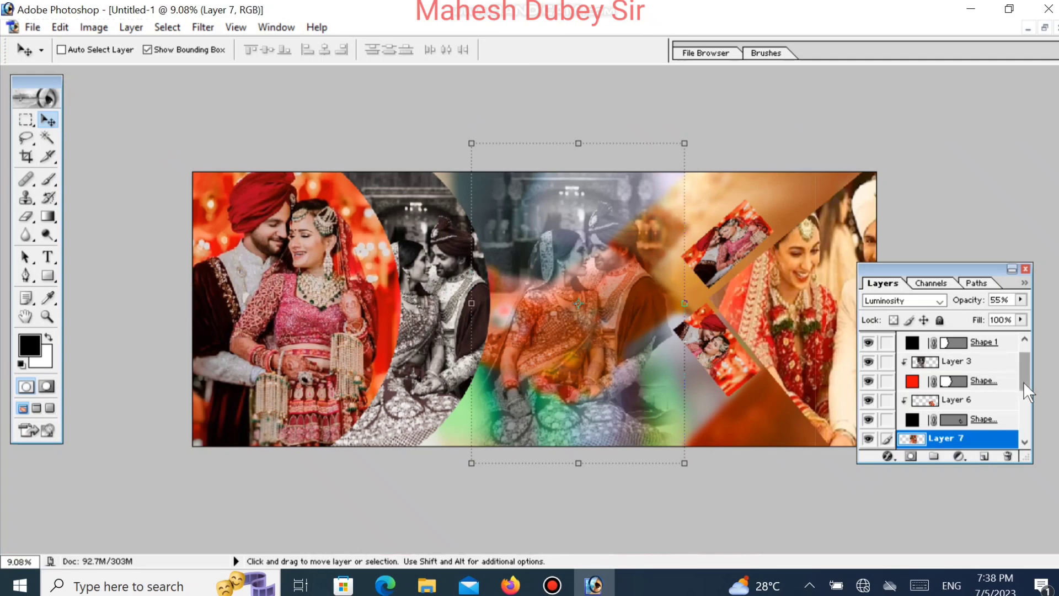
{"action": "left_click_drag", "start_coordinate": [1024, 382], "coordinate": [1025, 342]}
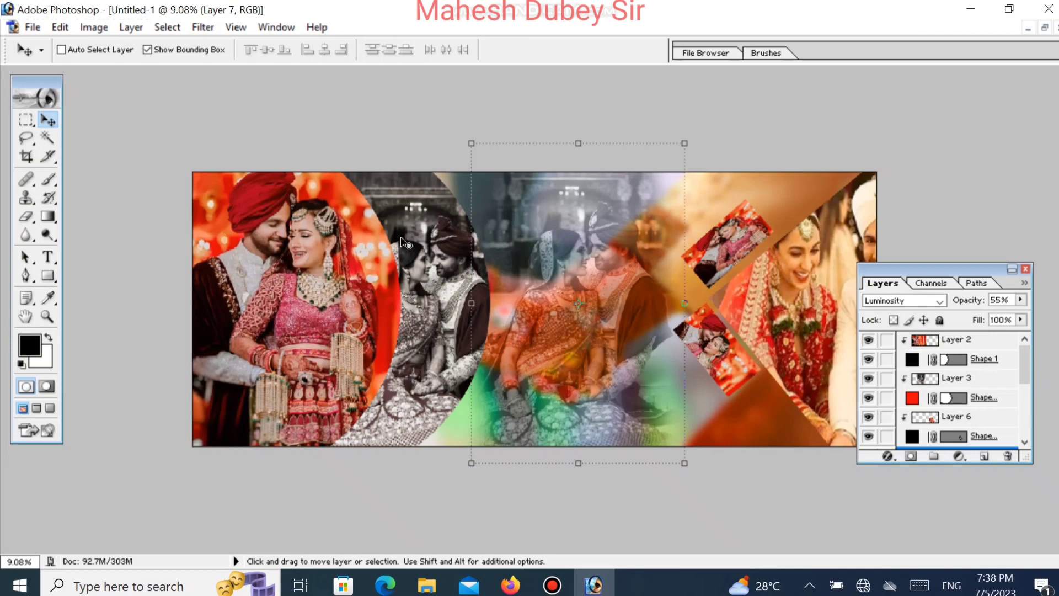
{"action": "right_click", "coordinate": [350, 214]}
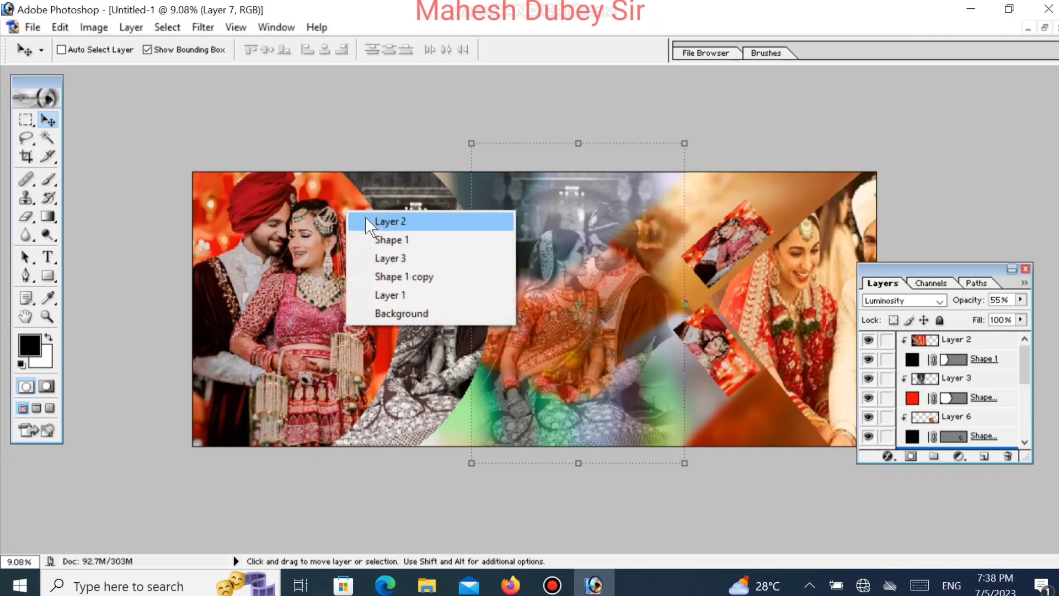
{"action": "left_click", "coordinate": [366, 219]}
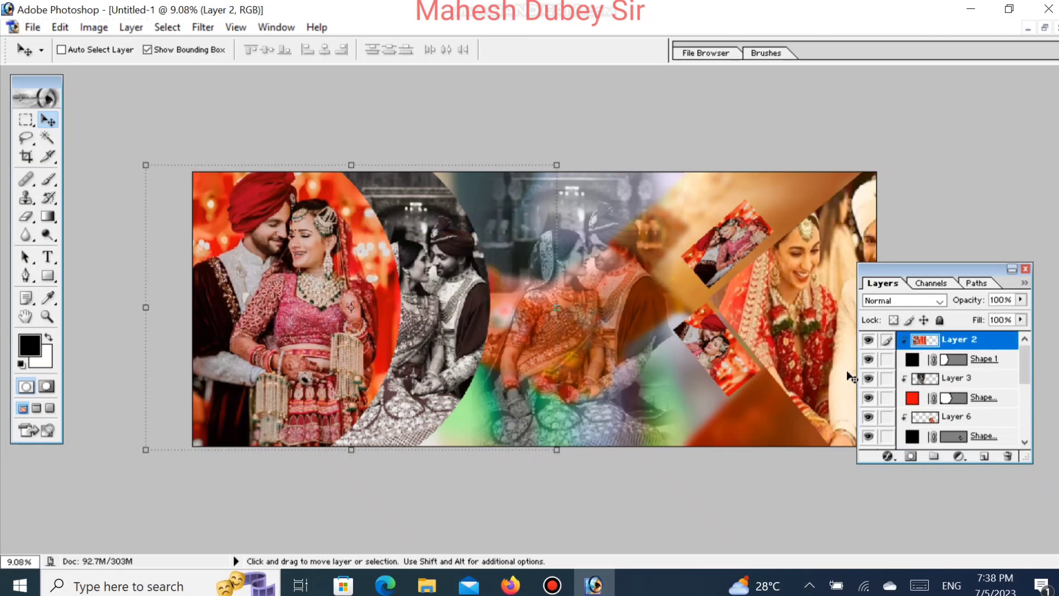
{"action": "left_click", "coordinate": [887, 359]}
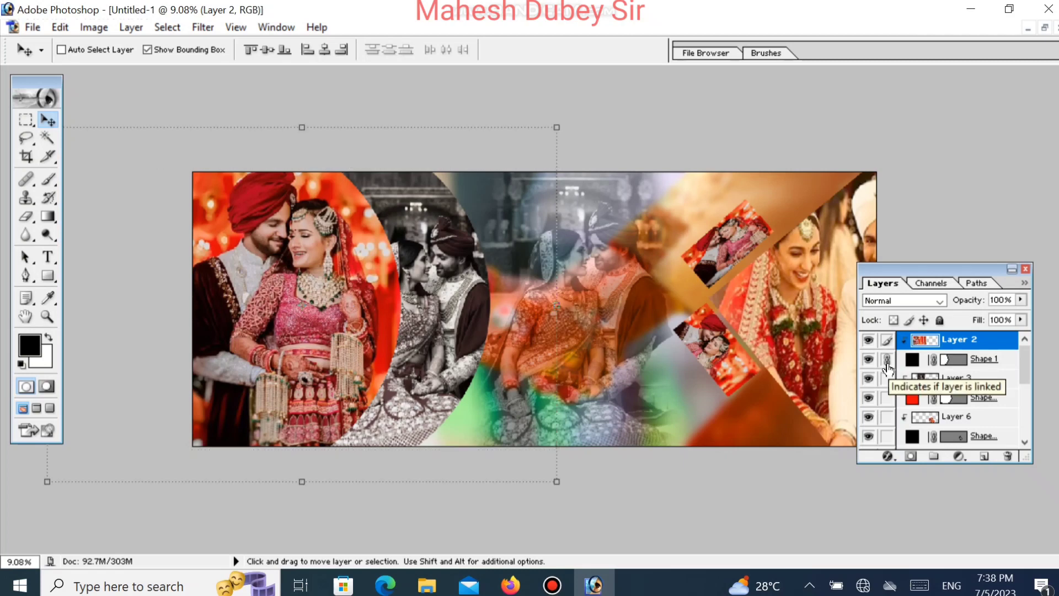
{"action": "key", "text": "ctrl+e"}
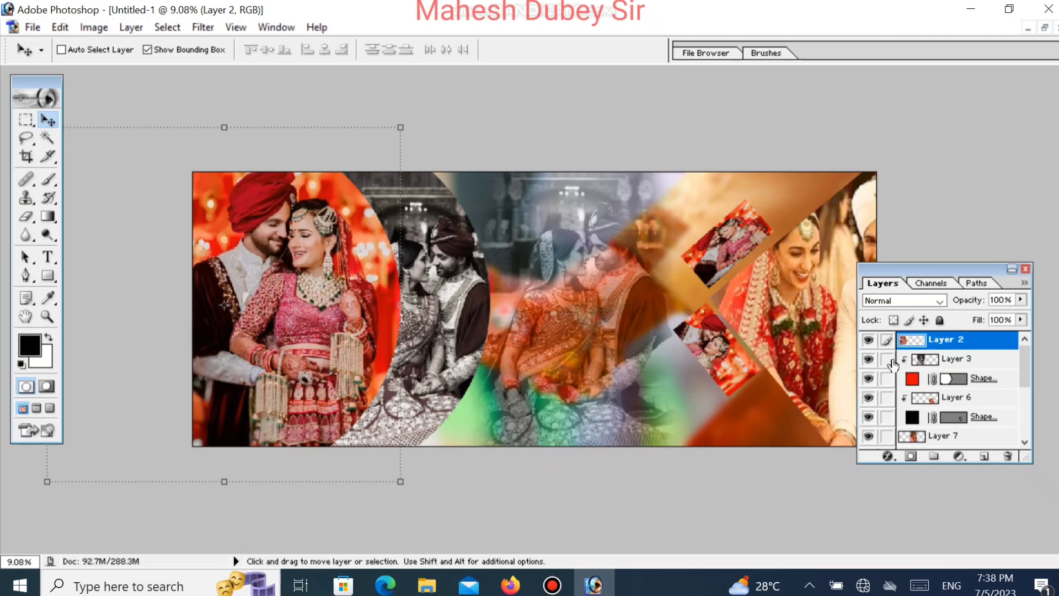
- Link Layer 3, Layer 6 and Layer 5 with their clipping shape layers, merging each pair in turn into Layer 2
{"action": "left_click", "coordinate": [887, 360]}
{"action": "left_click", "coordinate": [888, 379]}
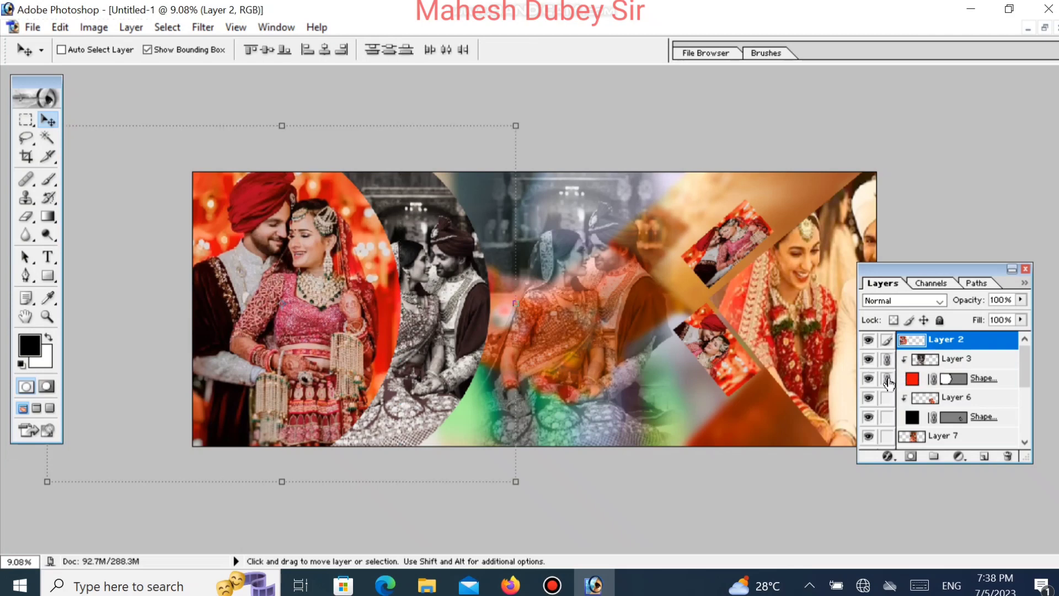
{"action": "key", "text": "ctrl+e"}
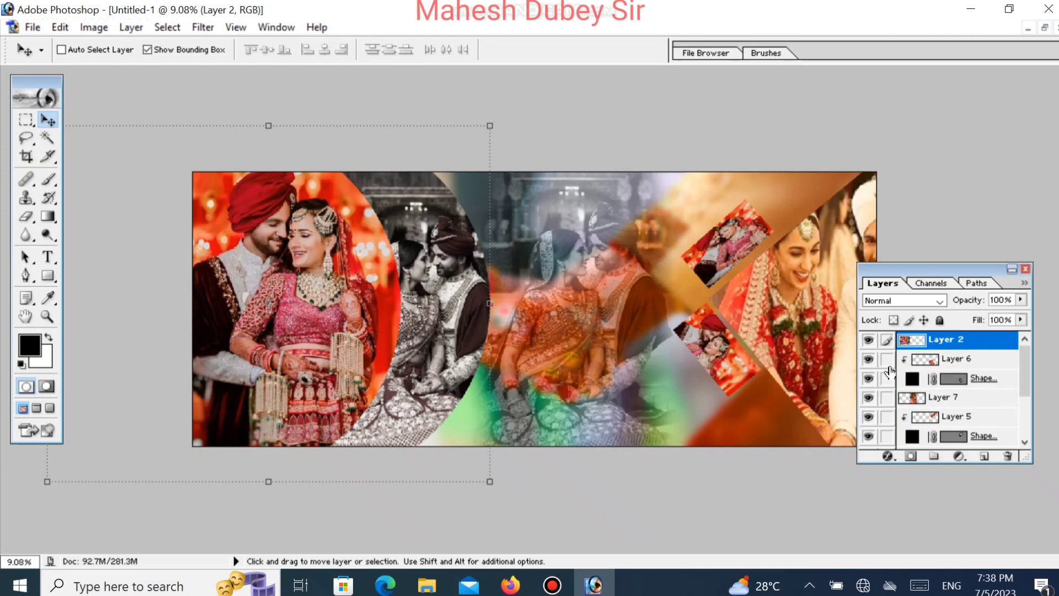
{"action": "left_click", "coordinate": [887, 360]}
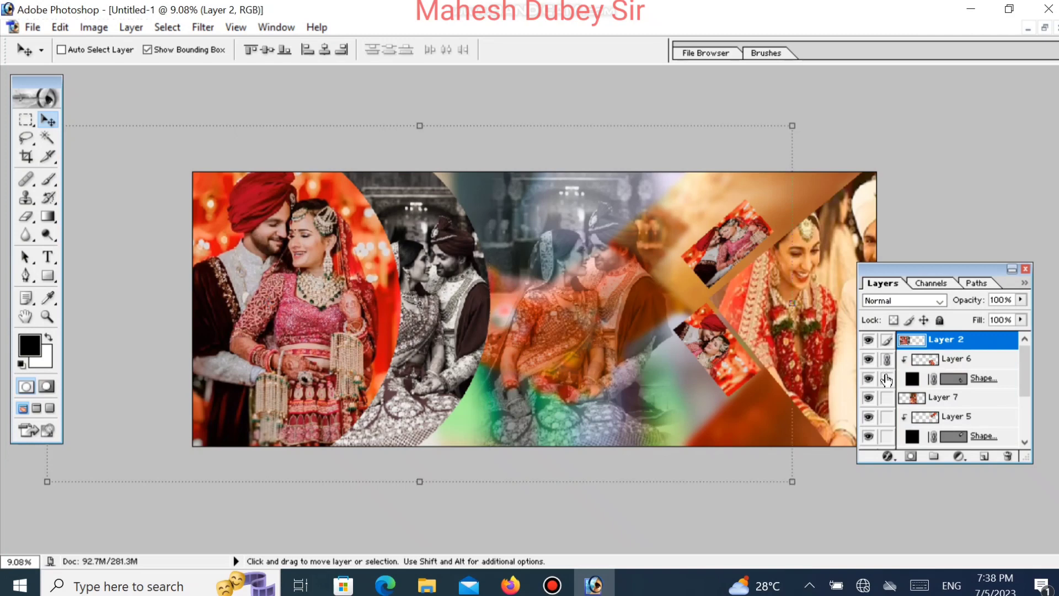
{"action": "left_click", "coordinate": [887, 379]}
{"action": "key", "text": "ctrl+e"}
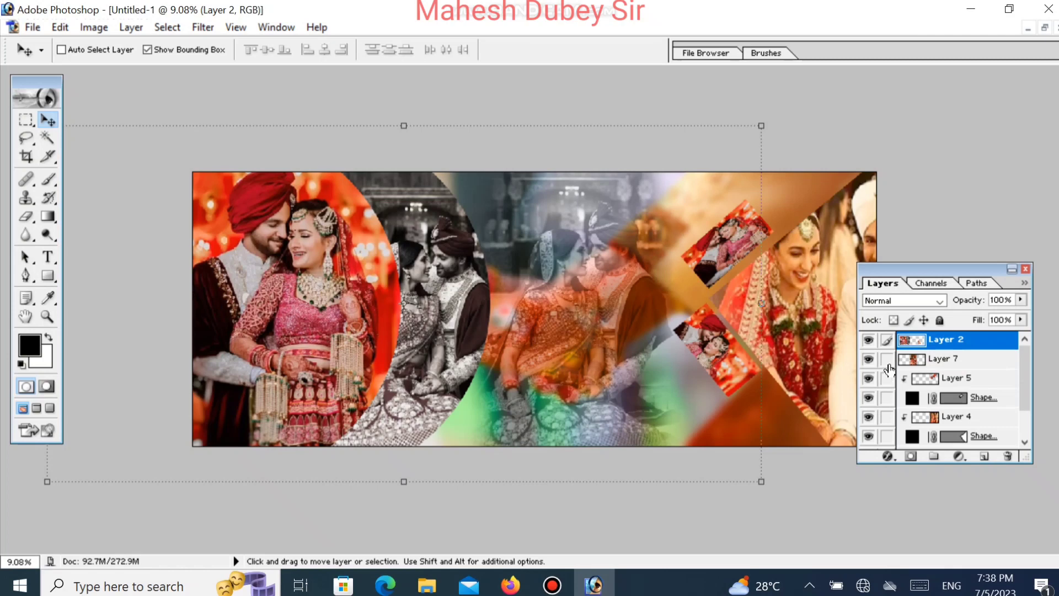
{"action": "left_click", "coordinate": [888, 378]}
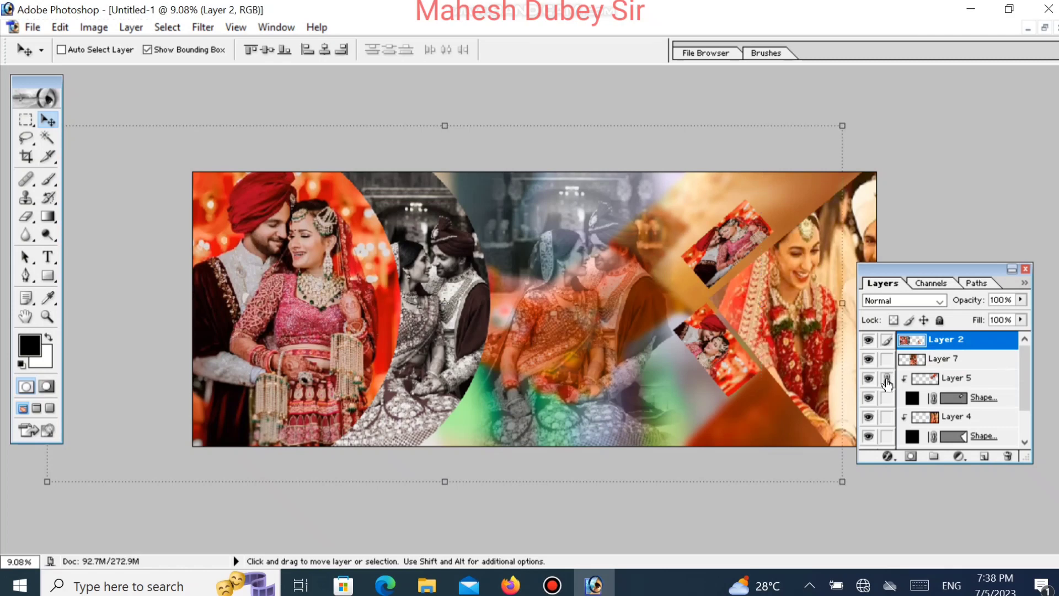
{"action": "left_click", "coordinate": [887, 398]}
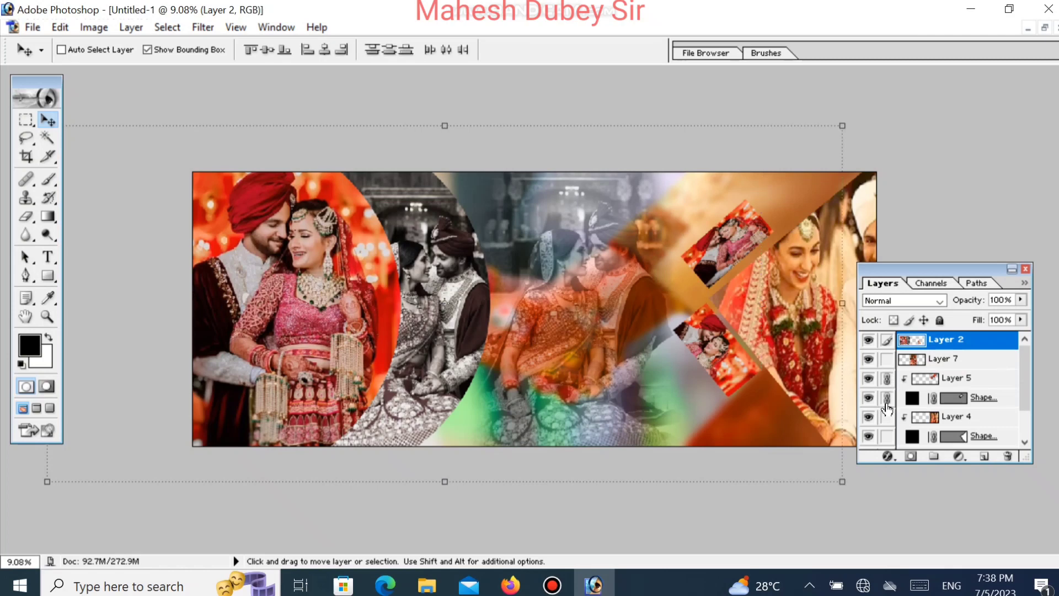
{"action": "key", "text": "ctrl+e"}
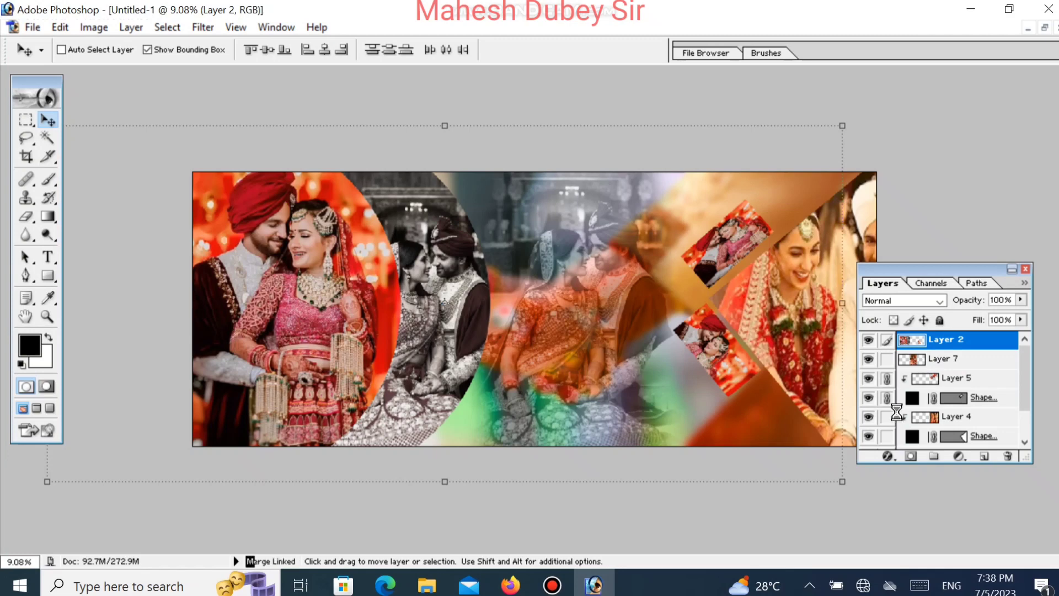
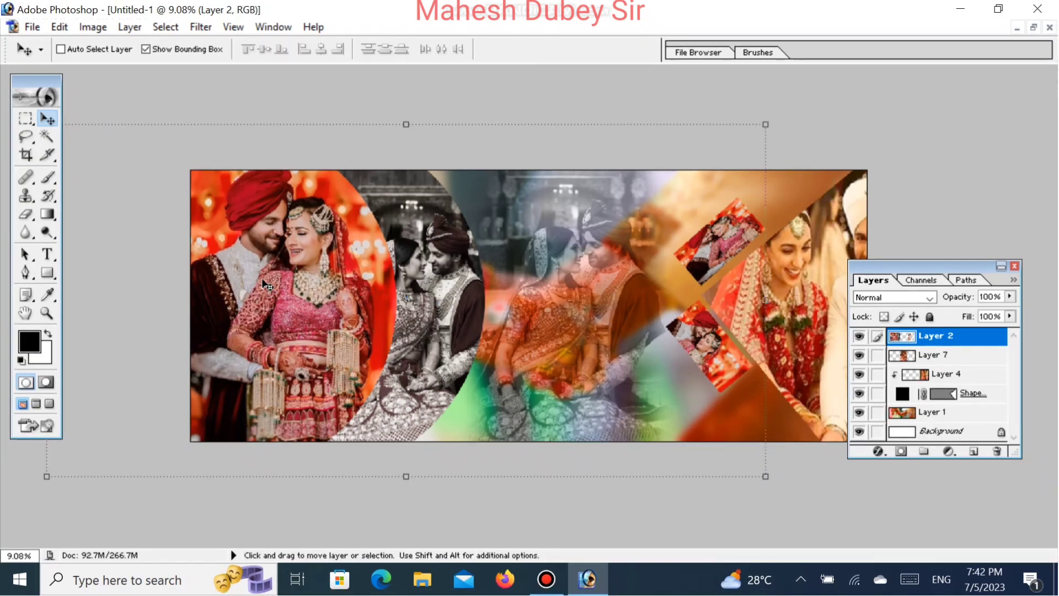
{"action": "right_click", "coordinate": [262, 281]}
{"action": "left_click", "coordinate": [290, 286]}
{"action": "right_click", "coordinate": [905, 343]}
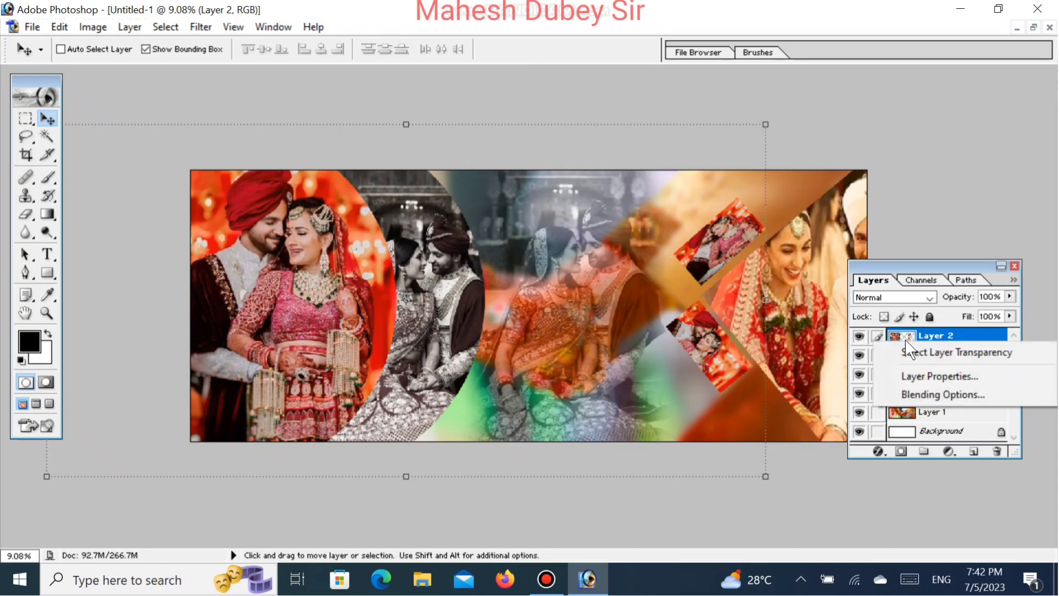
{"action": "left_click", "coordinate": [944, 395]}
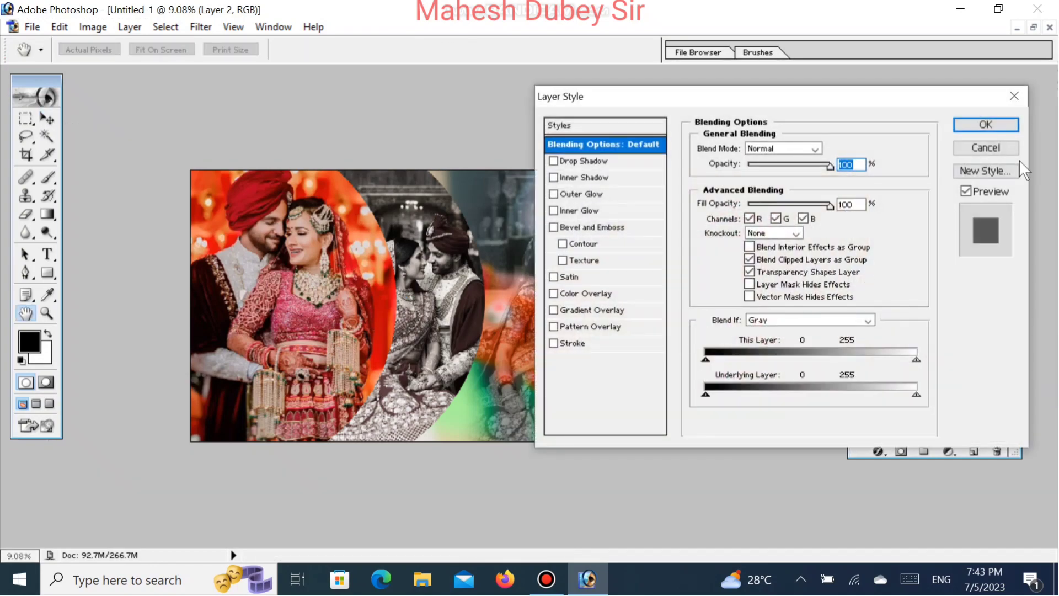
{"action": "left_click", "coordinate": [997, 149]}
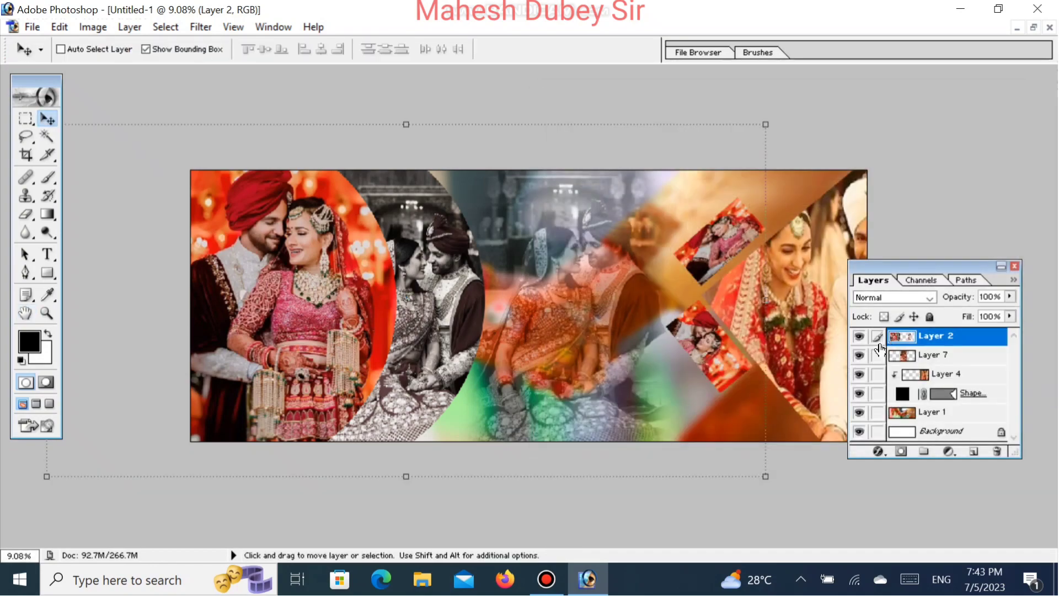
- Add a Stroke to Layer 2 in light grey E6E4DF sampled from the black-and-white photo, about 38 px in size
{"action": "right_click", "coordinate": [910, 343]}
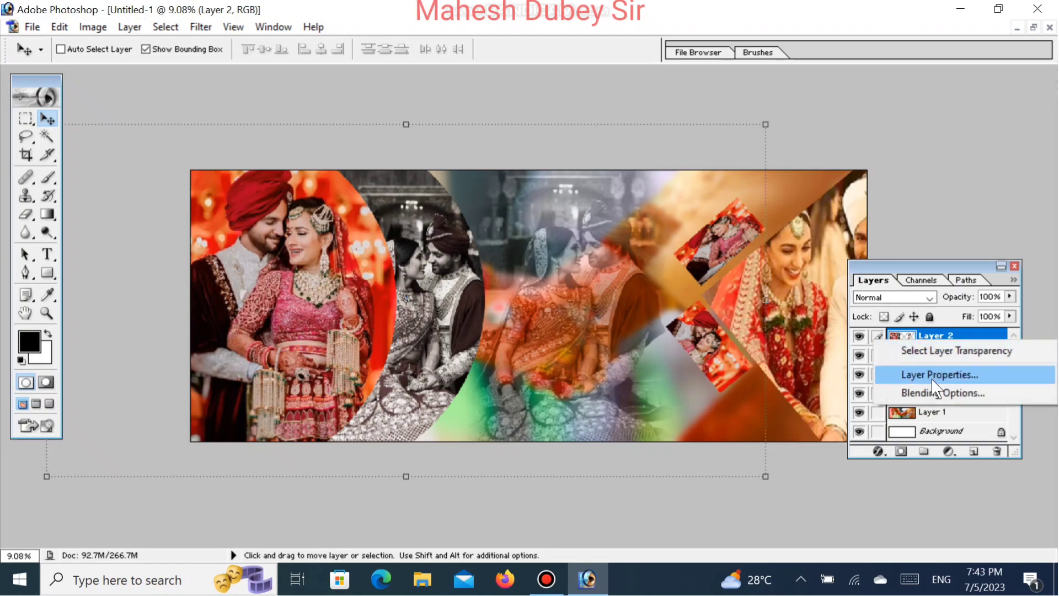
{"action": "left_click", "coordinate": [830, 364]}
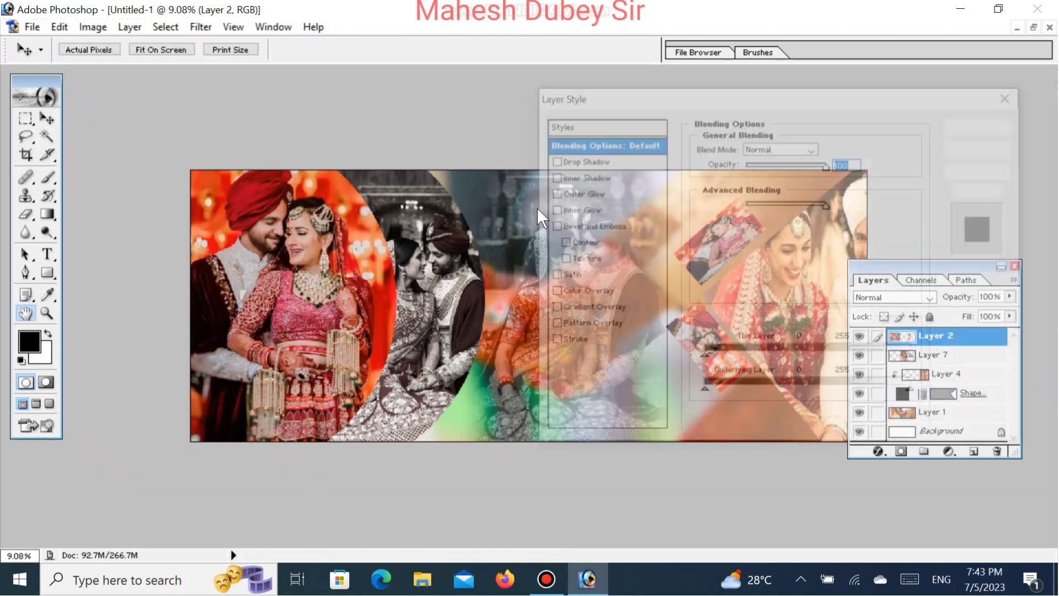
{"action": "left_click", "coordinate": [581, 342]}
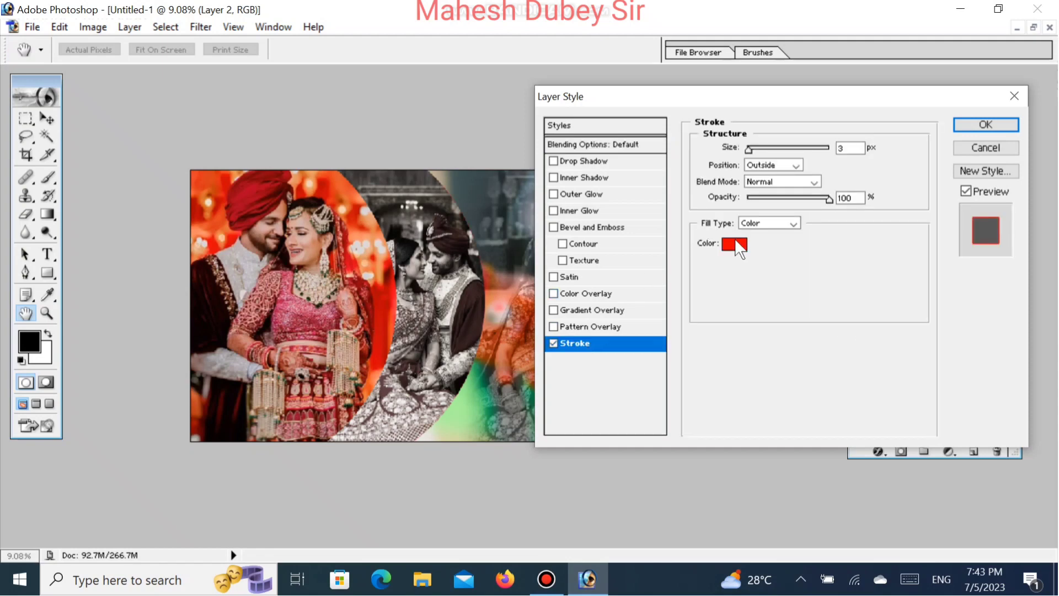
{"action": "left_click", "coordinate": [736, 246]}
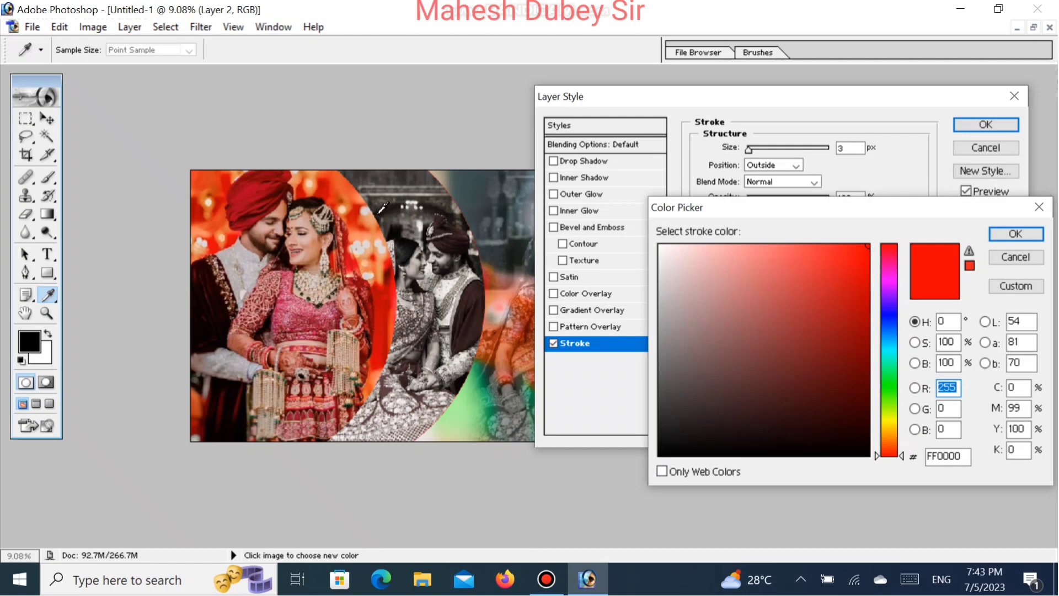
{"action": "left_click", "coordinate": [380, 233]}
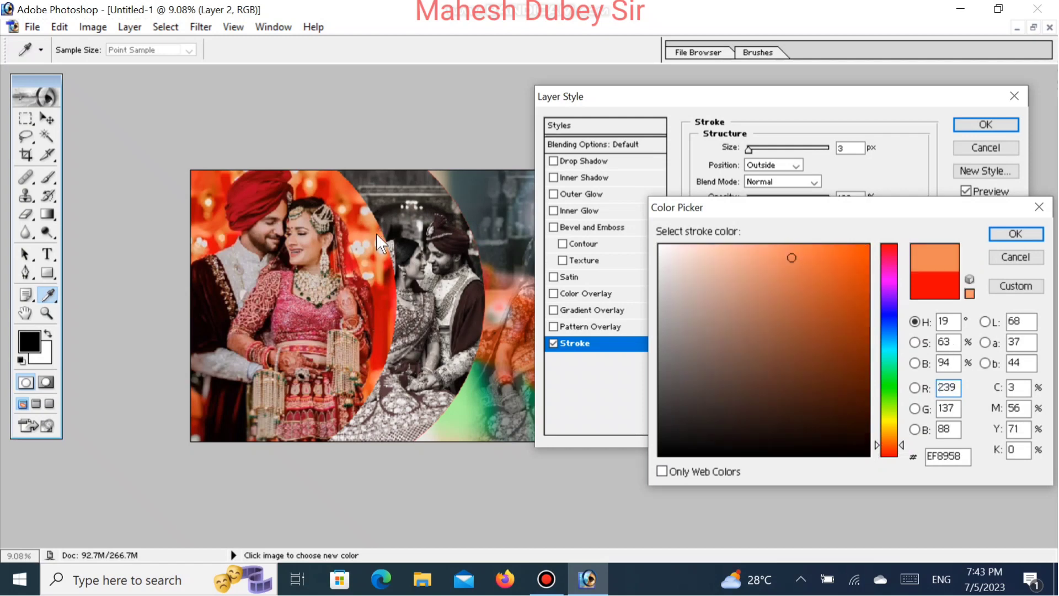
{"action": "left_click", "coordinate": [503, 310]}
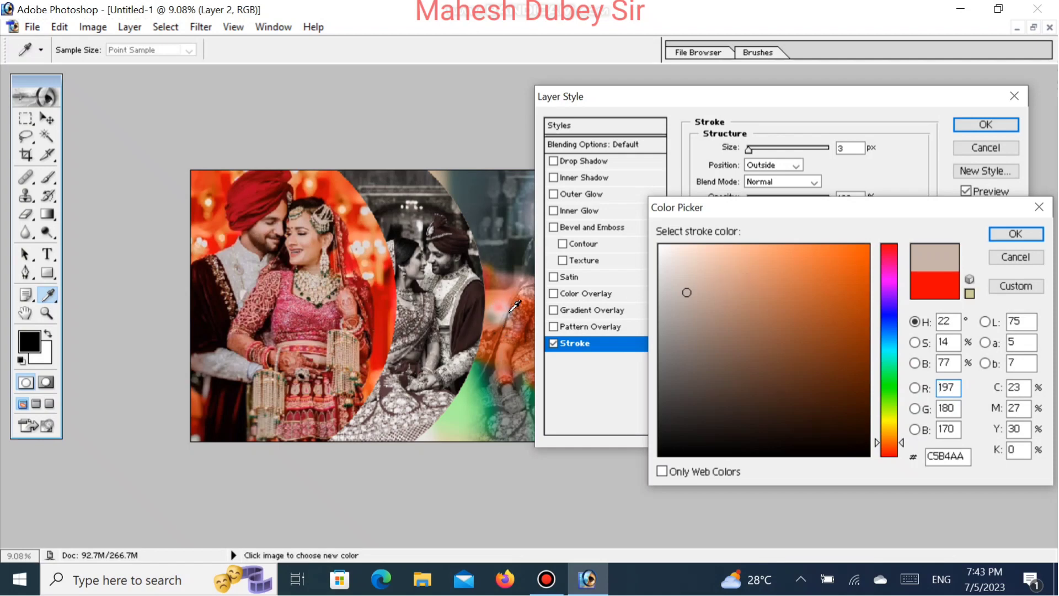
{"action": "left_click", "coordinate": [510, 312]}
{"action": "left_click", "coordinate": [461, 193]}
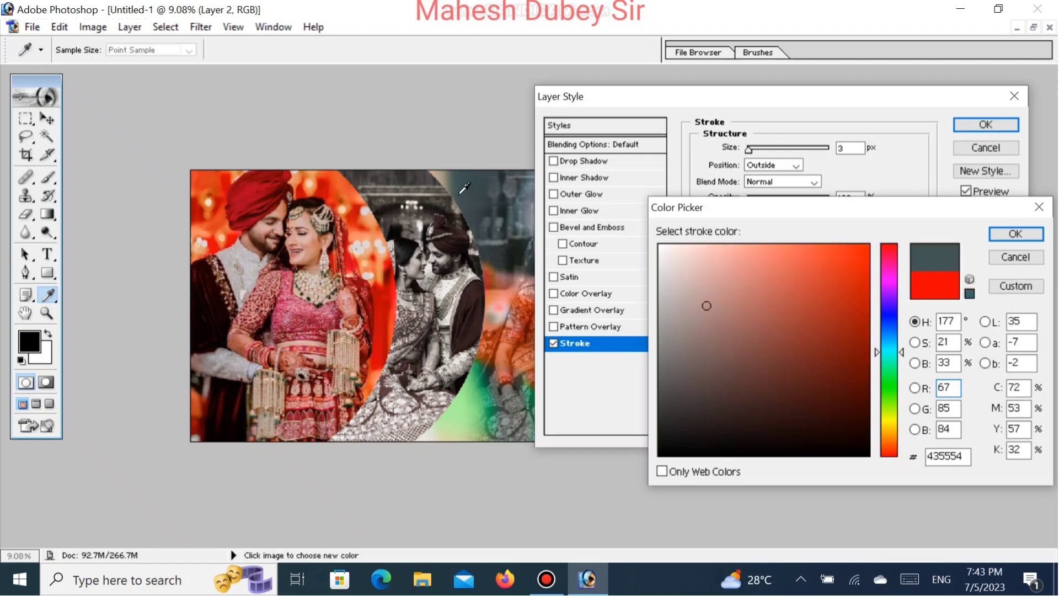
{"action": "left_click", "coordinate": [449, 174]}
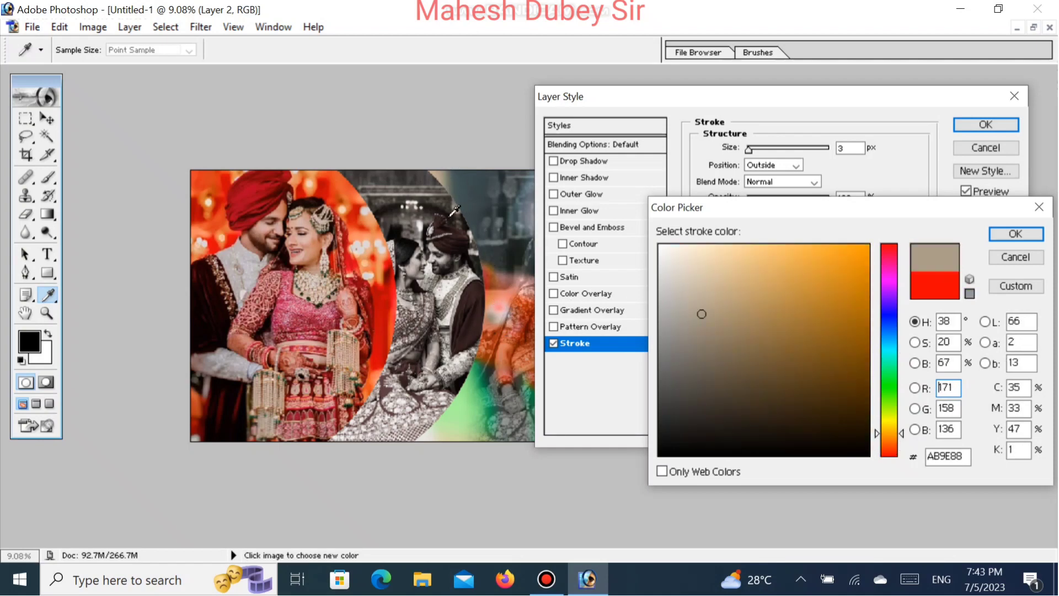
{"action": "left_click", "coordinate": [452, 279]}
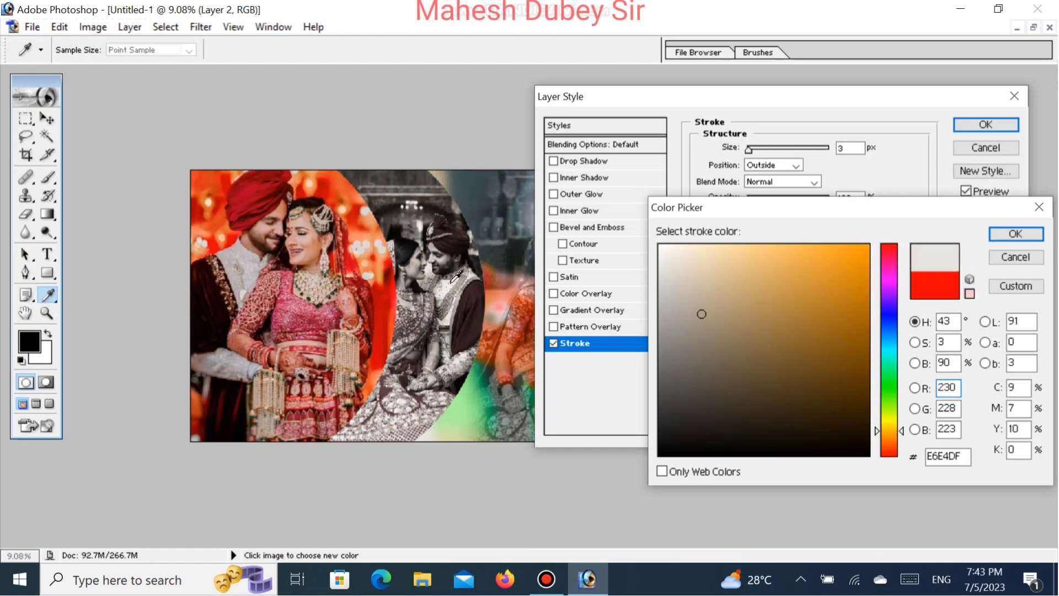
{"action": "left_click", "coordinate": [1001, 234]}
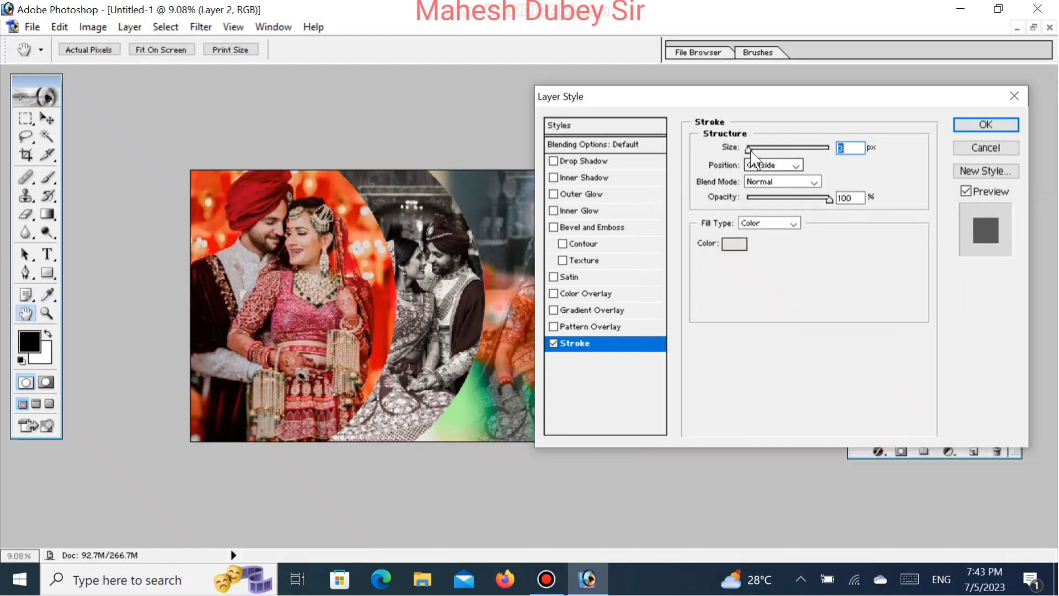
{"action": "left_click_drag", "start_coordinate": [749, 155], "coordinate": [765, 154]}
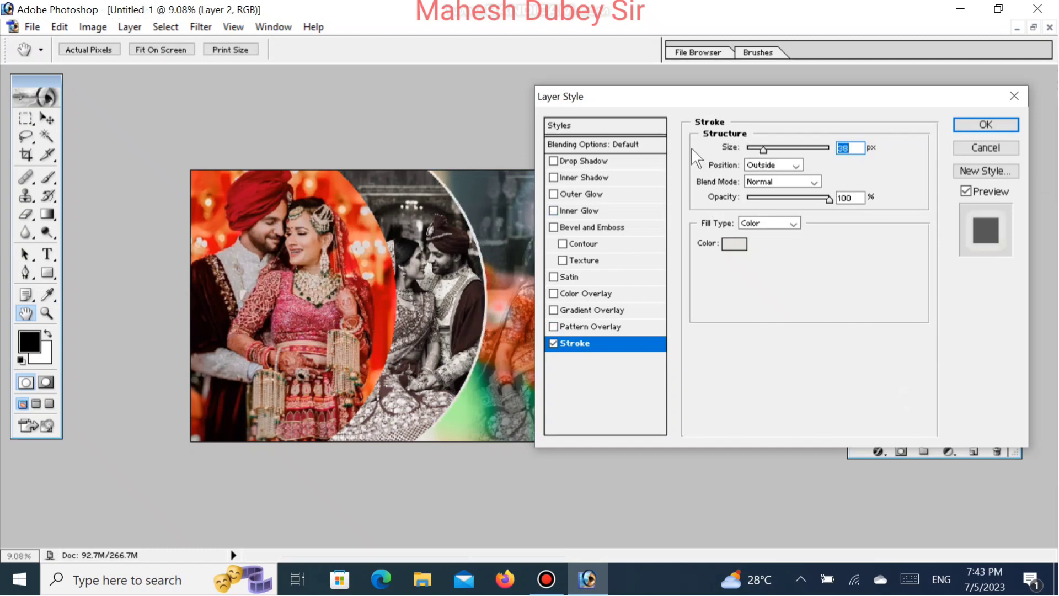
- Add a Drop Shadow to Layer 2 with Luminosity blend mode and 17% opacity, and apply the layer style
{"action": "left_click", "coordinate": [594, 146]}
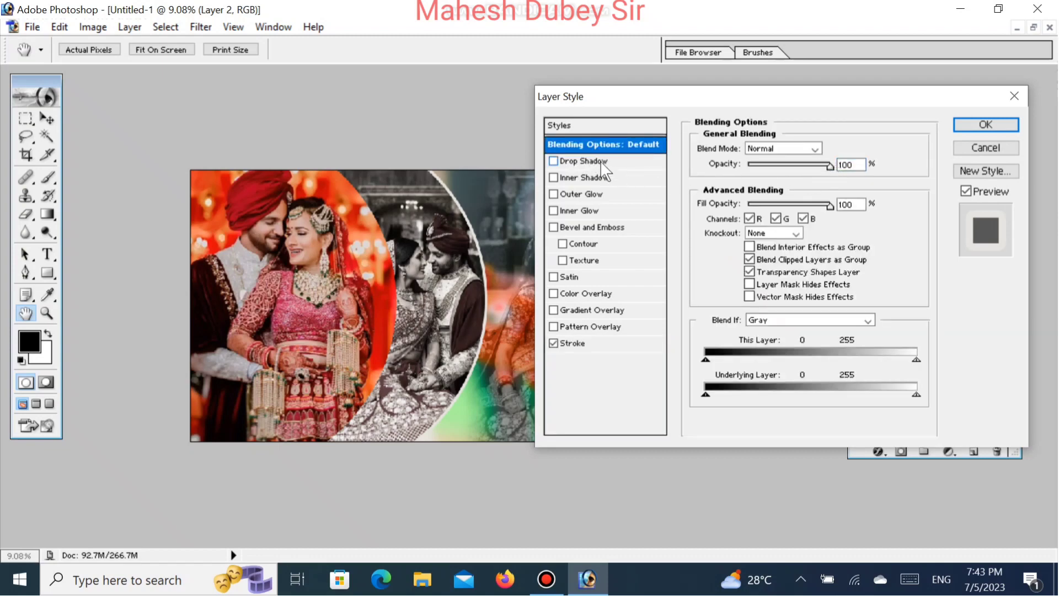
{"action": "left_click", "coordinate": [600, 159]}
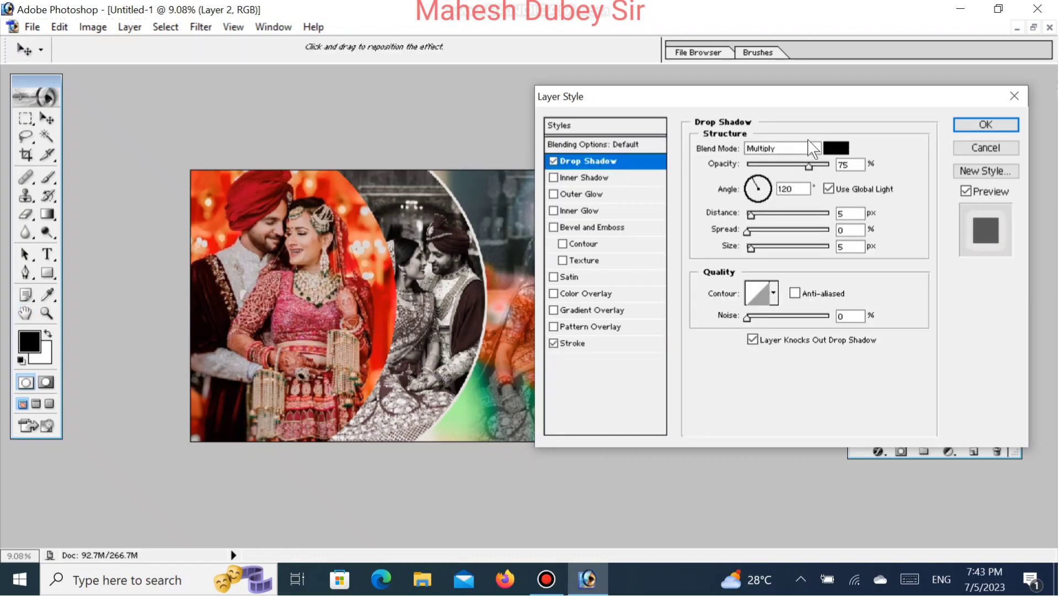
{"action": "left_click", "coordinate": [814, 148]}
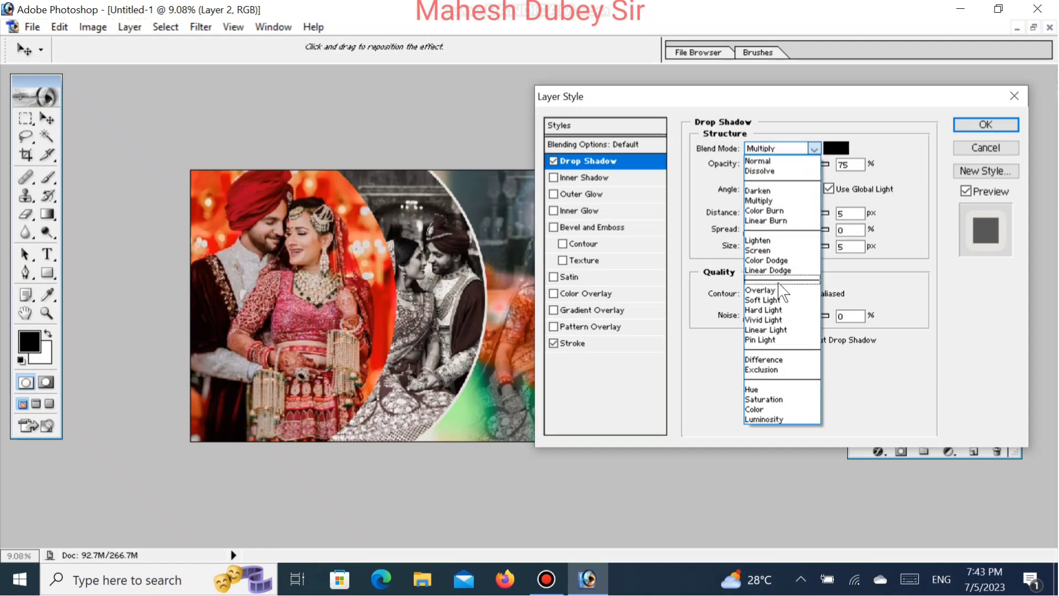
{"action": "left_click", "coordinate": [805, 418]}
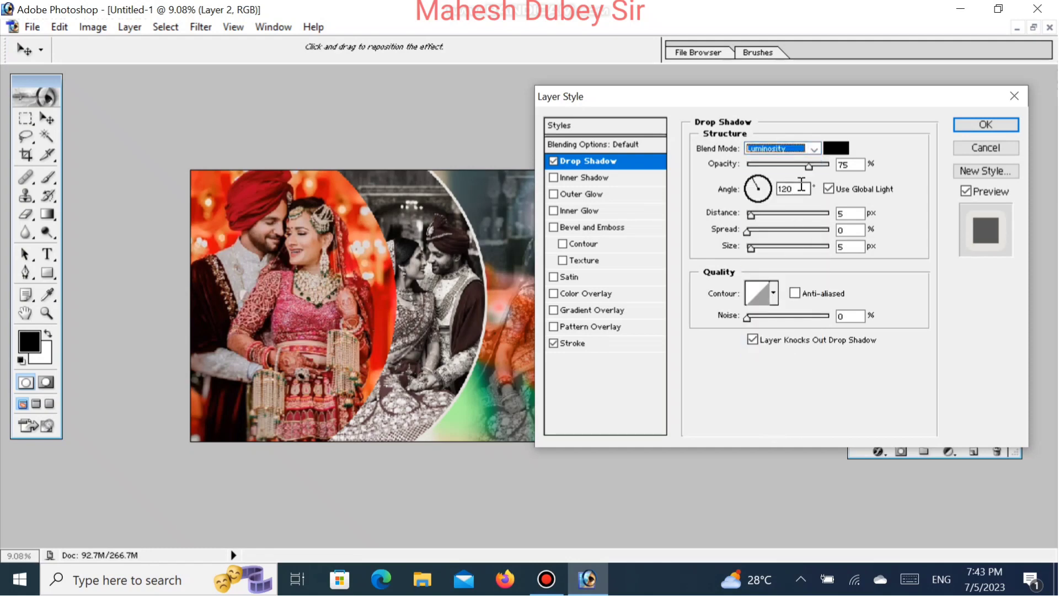
{"action": "left_click", "coordinate": [809, 166]}
{"action": "left_click_drag", "start_coordinate": [800, 169], "coordinate": [760, 169]}
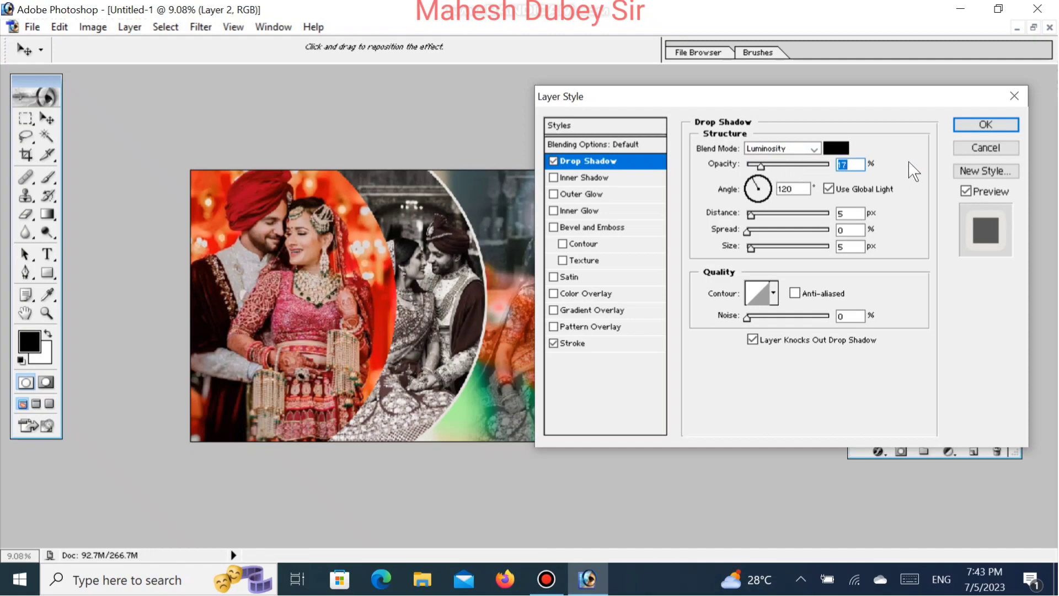
{"action": "left_click", "coordinate": [972, 124]}
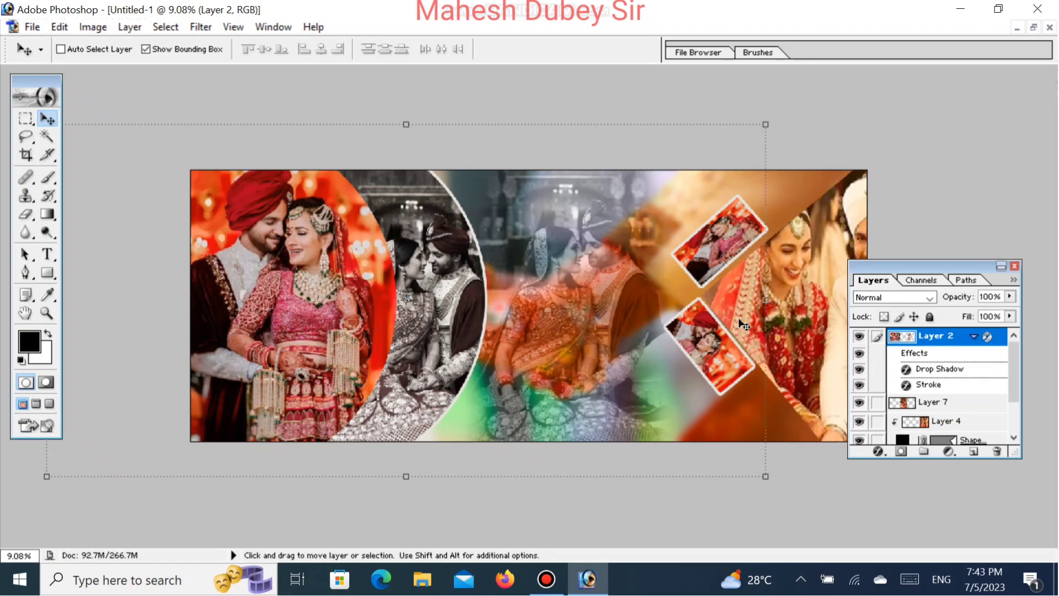
- Link the bride photo on Layer 4 with its clipping Shape 2 layer and merge the two
{"action": "right_click", "coordinate": [836, 213]}
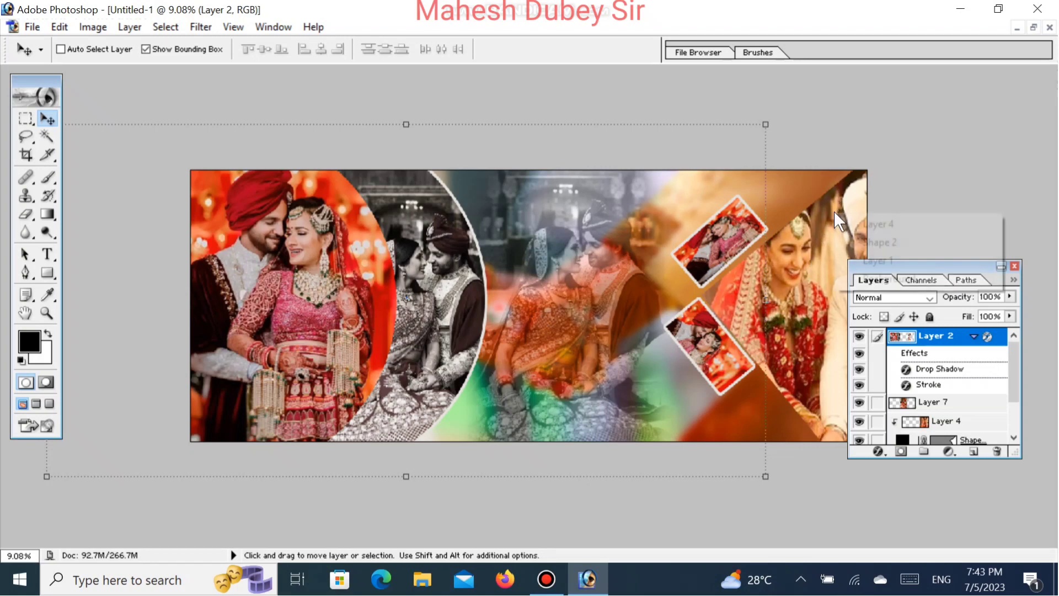
{"action": "left_click", "coordinate": [847, 221]}
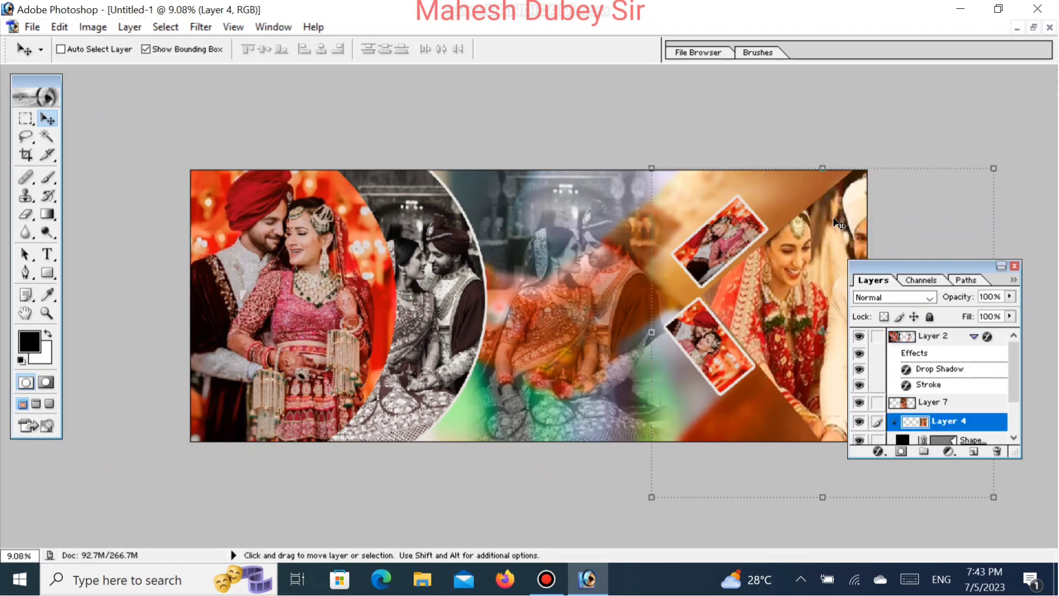
{"action": "left_click", "coordinate": [878, 440]}
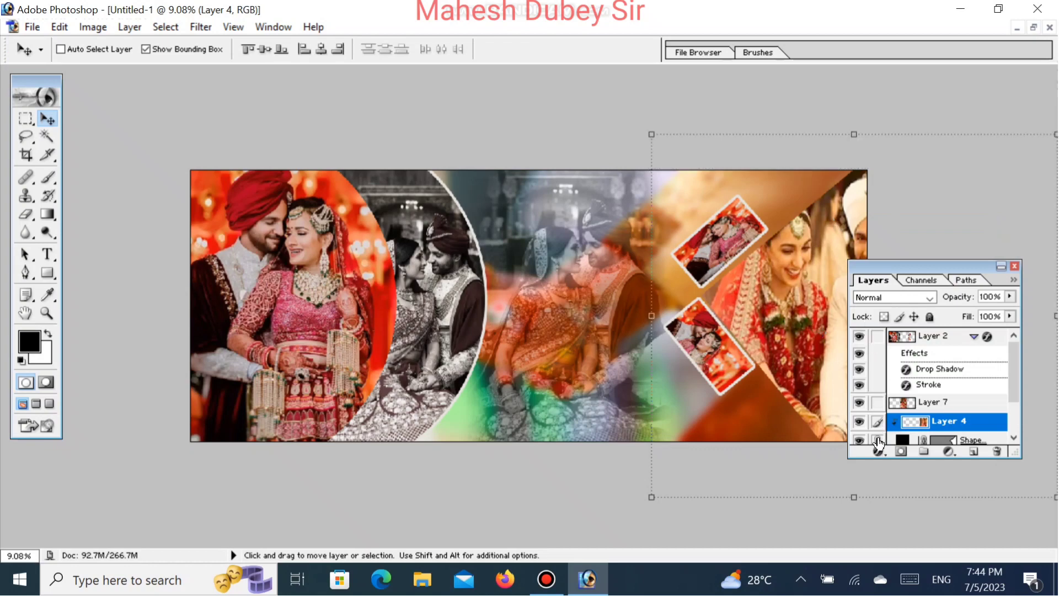
{"action": "key", "text": "ctrl+e"}
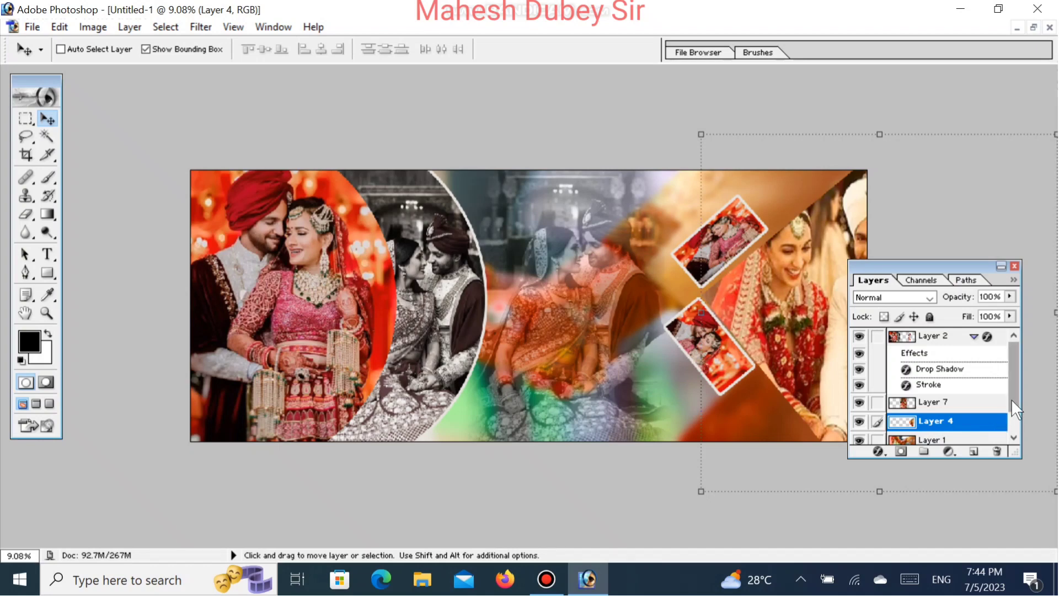
- Enable a Stroke in the layer style of the merged bride photo on Layer 4, keeping the photo in view
{"action": "left_click_drag", "start_coordinate": [1011, 399], "coordinate": [1010, 422]}
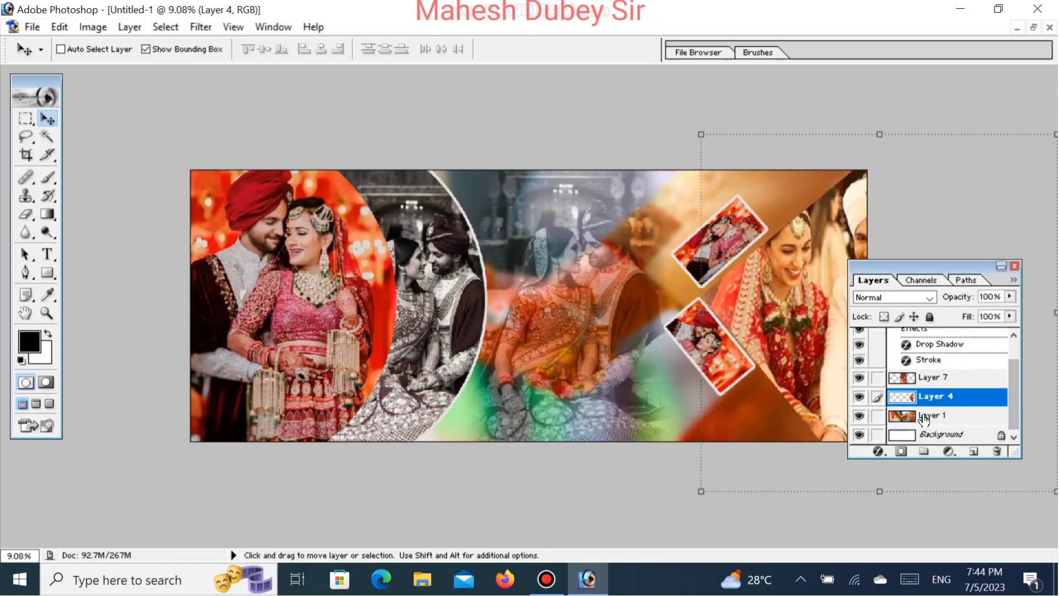
{"action": "left_click", "coordinate": [903, 381]}
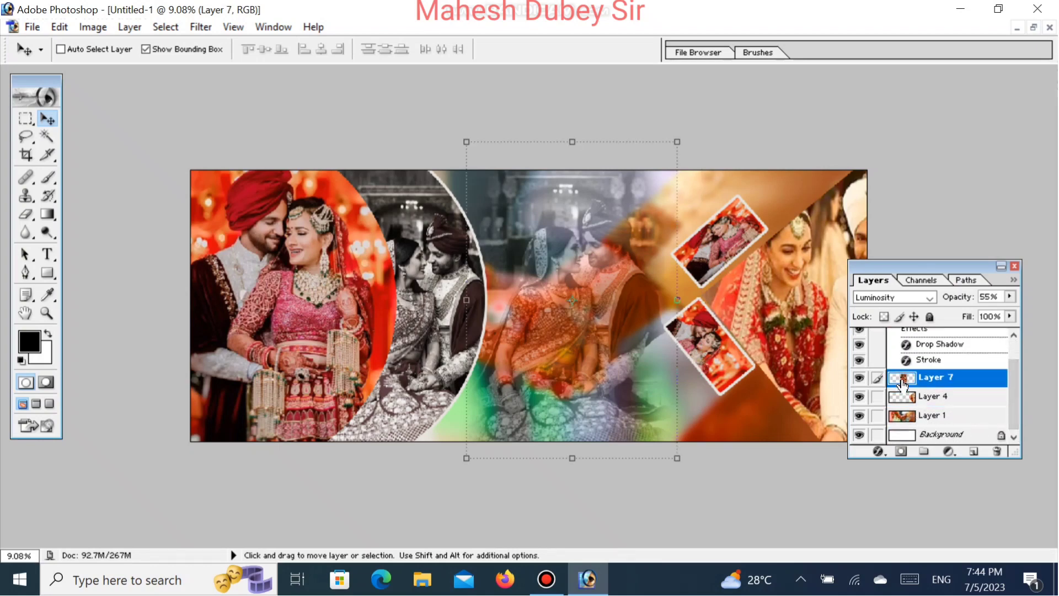
{"action": "right_click", "coordinate": [902, 380]}
{"action": "right_click", "coordinate": [787, 300]}
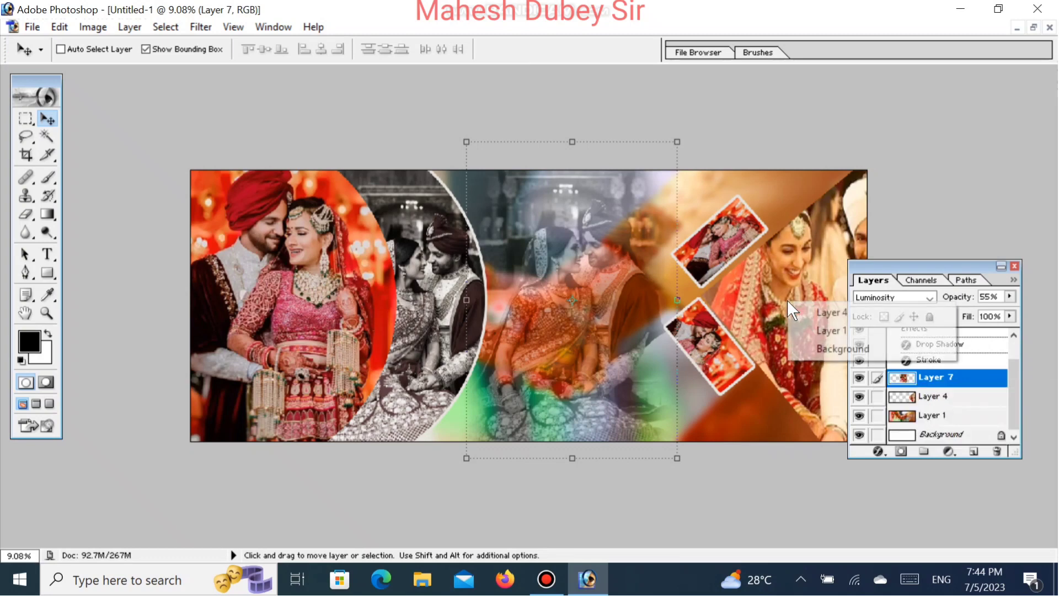
{"action": "left_click", "coordinate": [802, 307]}
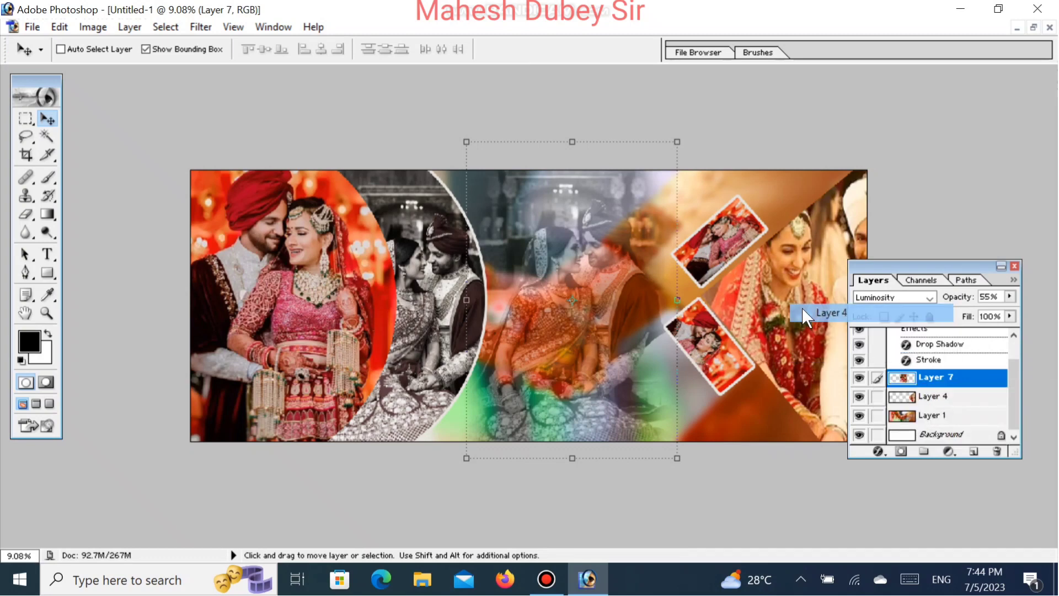
{"action": "right_click", "coordinate": [934, 404]}
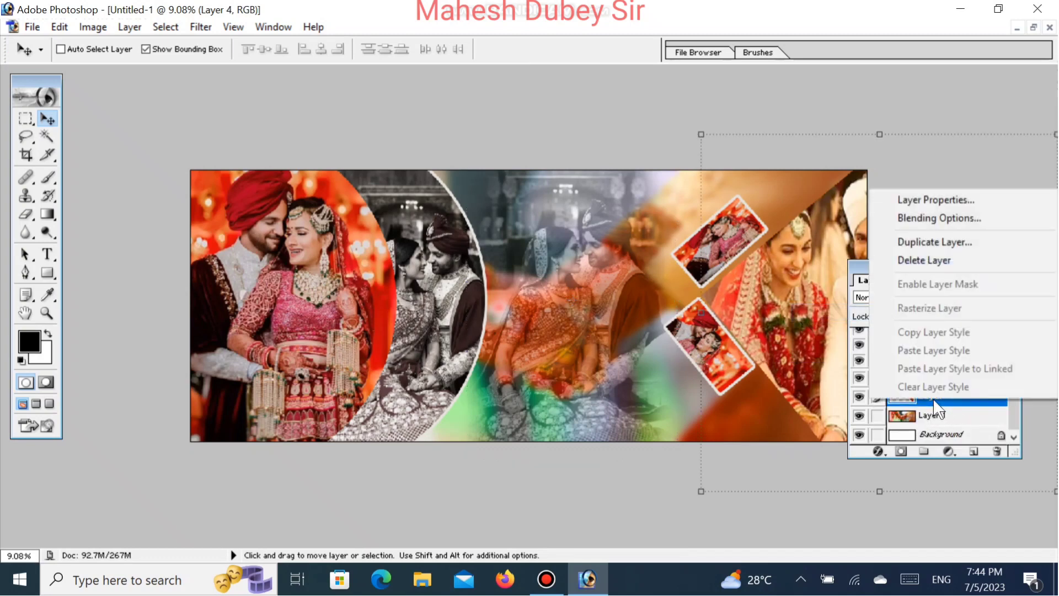
{"action": "left_click", "coordinate": [932, 218]}
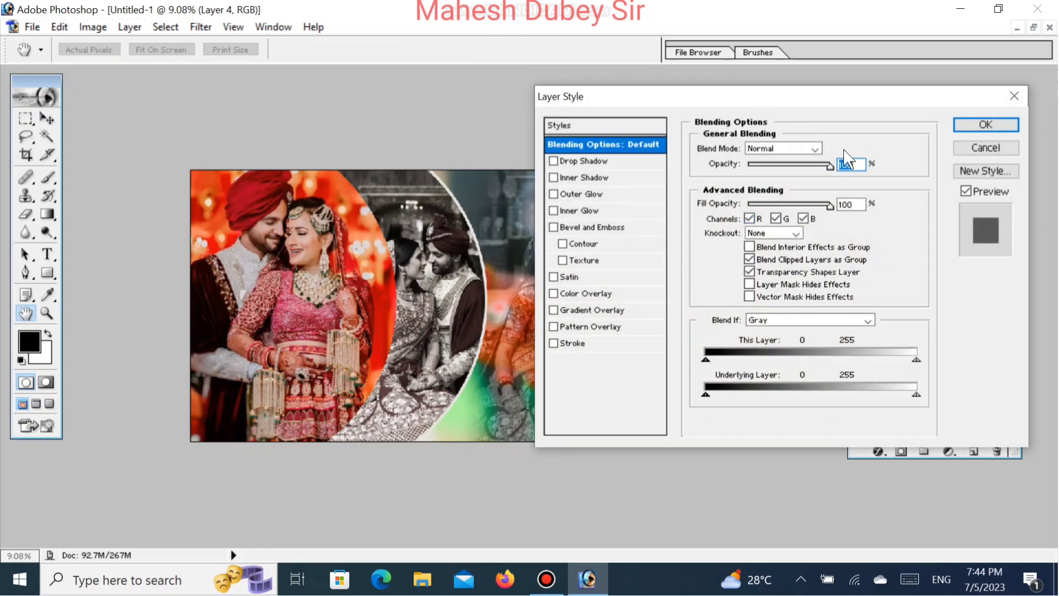
{"action": "left_click_drag", "start_coordinate": [845, 97], "coordinate": [989, 259]}
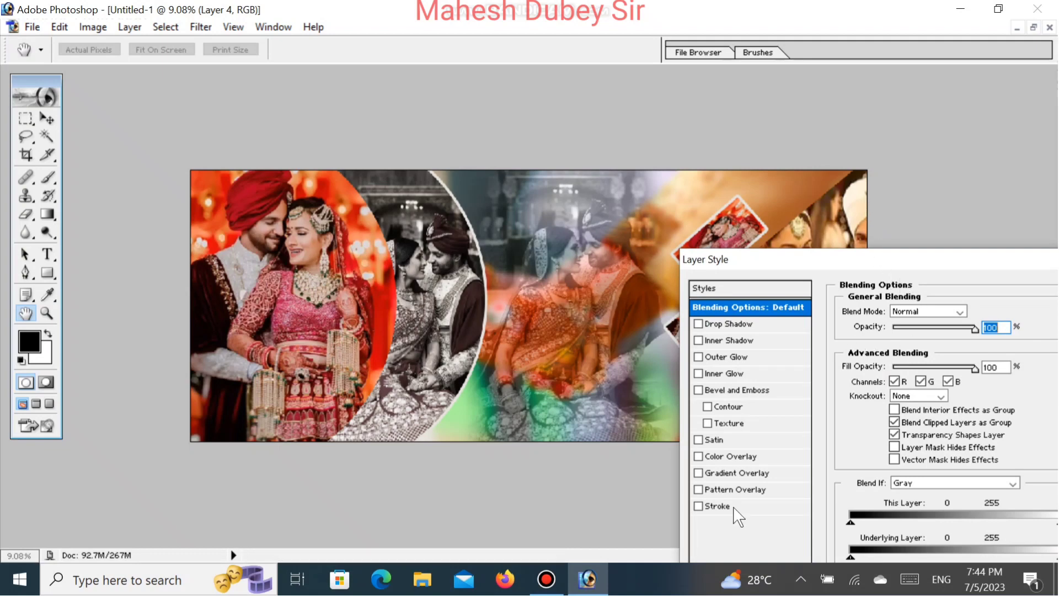
{"action": "left_click", "coordinate": [735, 508]}
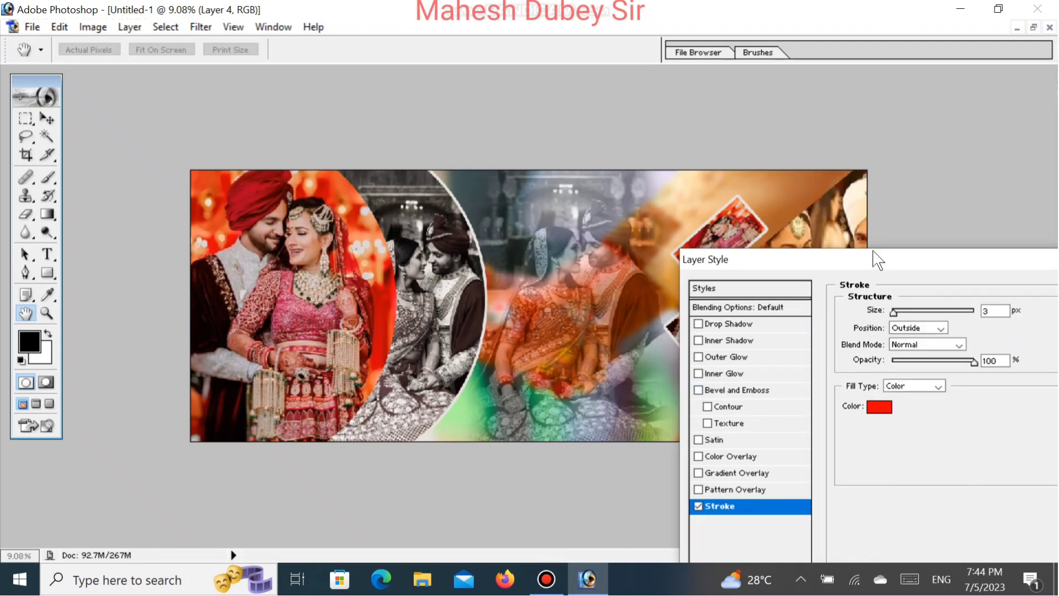
{"action": "left_click_drag", "start_coordinate": [877, 259], "coordinate": [330, 128]}
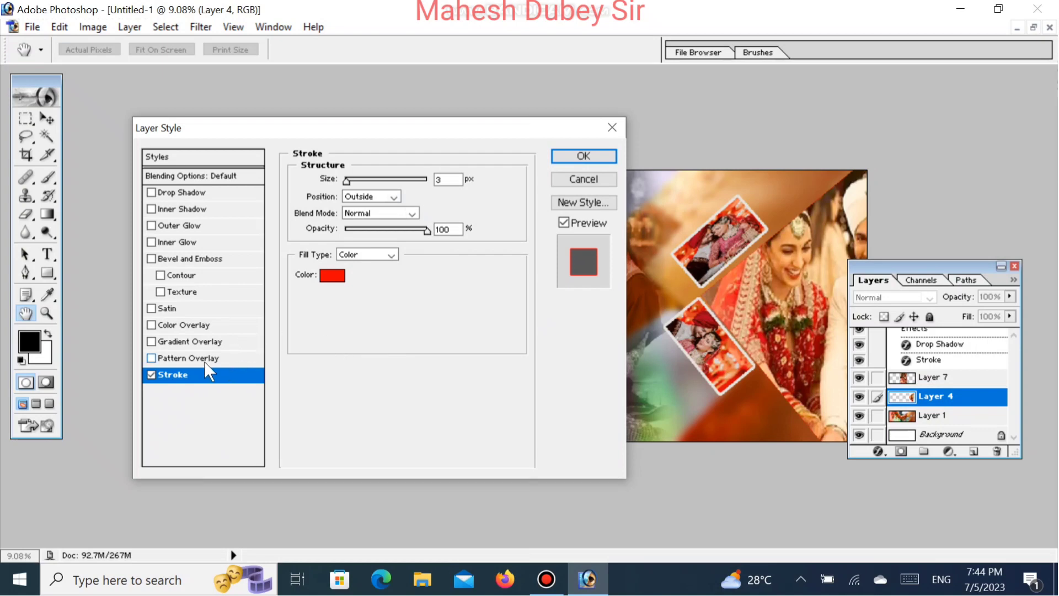
- Set the stroke color of Layer 4 to pale pink F6E9E9
{"action": "left_click", "coordinate": [332, 275]}
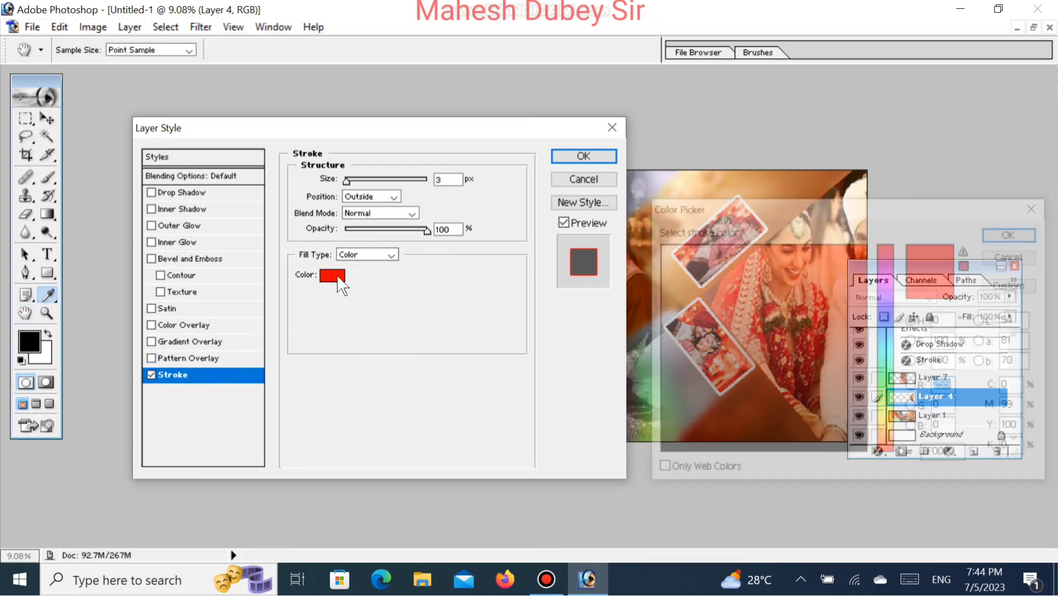
{"action": "left_click_drag", "start_coordinate": [749, 208], "coordinate": [822, 251]}
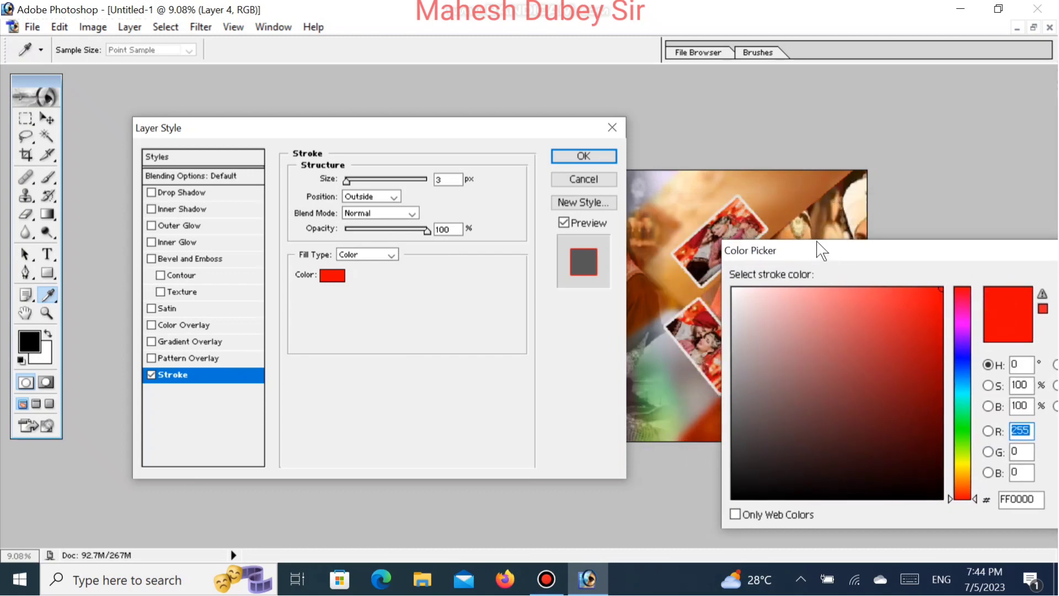
{"action": "left_click", "coordinate": [743, 294]}
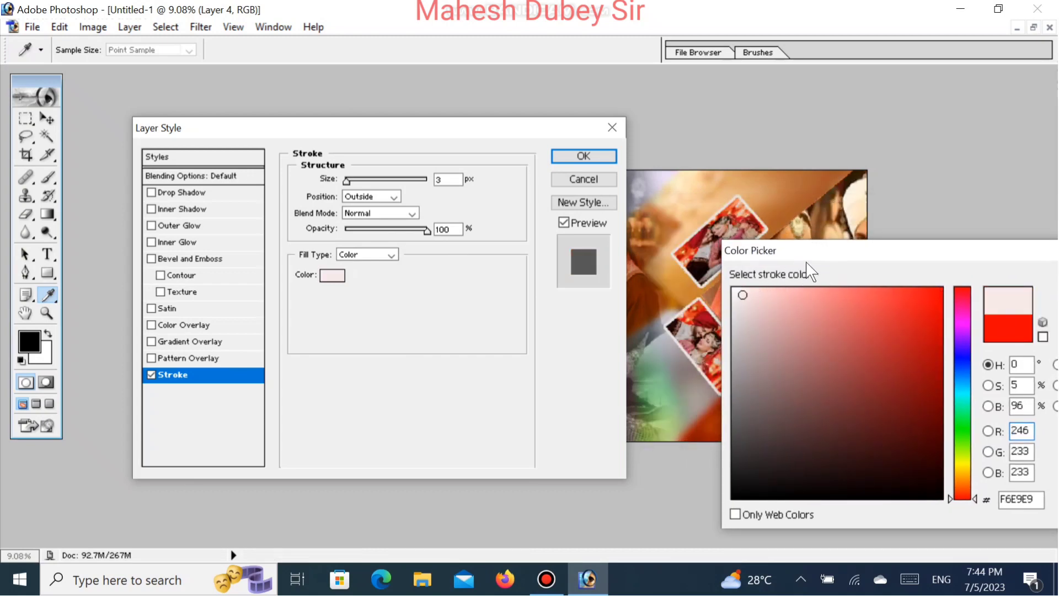
{"action": "left_click_drag", "start_coordinate": [840, 253], "coordinate": [662, 233]}
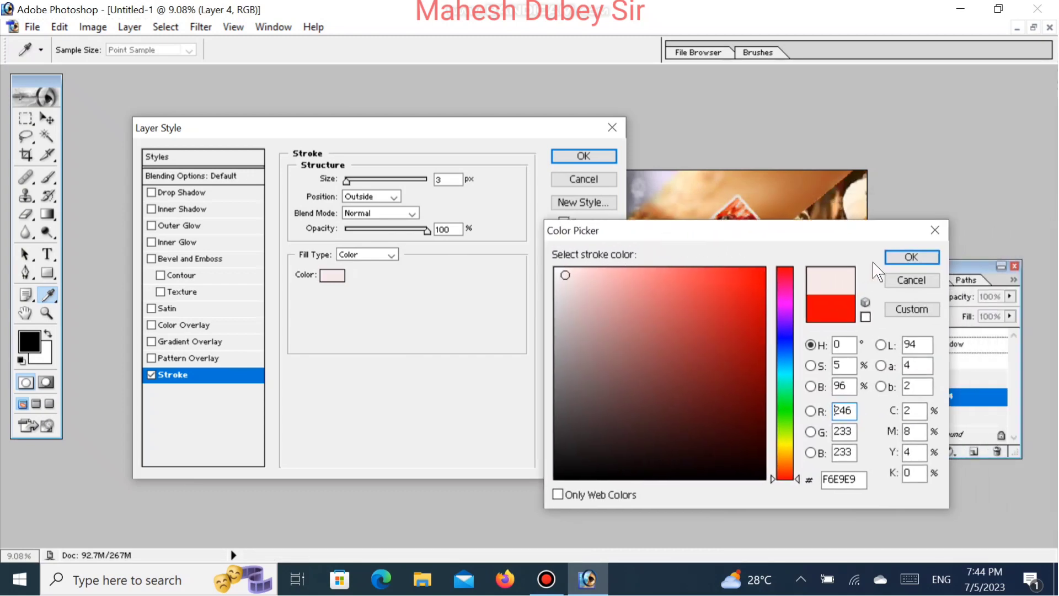
{"action": "left_click", "coordinate": [912, 257]}
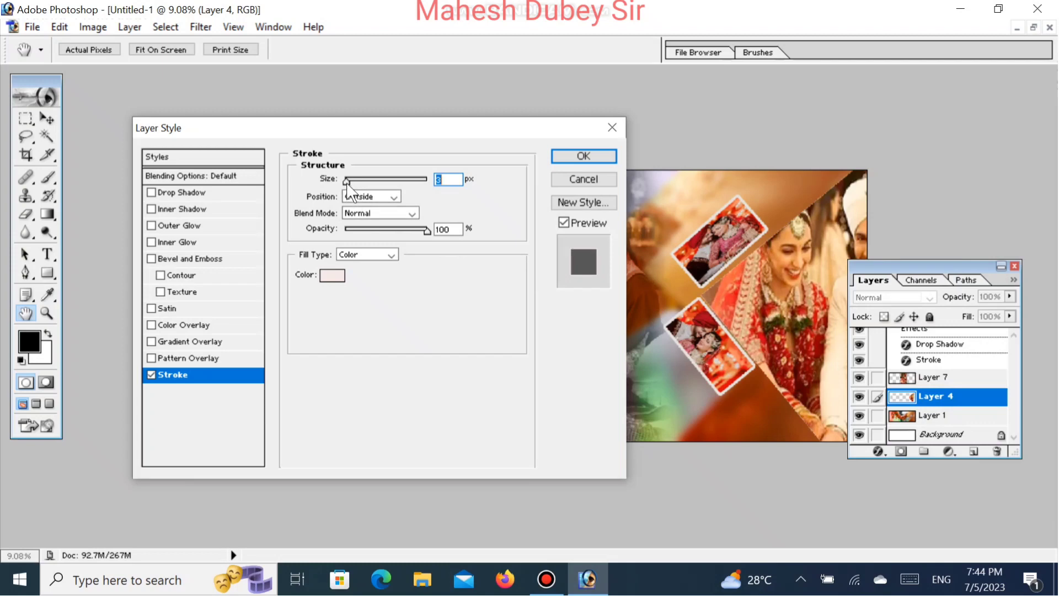
- Increase the size of the outside stroke on the Layer 4 bride photo and apply the layer style
{"action": "left_click_drag", "start_coordinate": [347, 183], "coordinate": [357, 185]}
{"action": "left_click", "coordinate": [568, 159]}
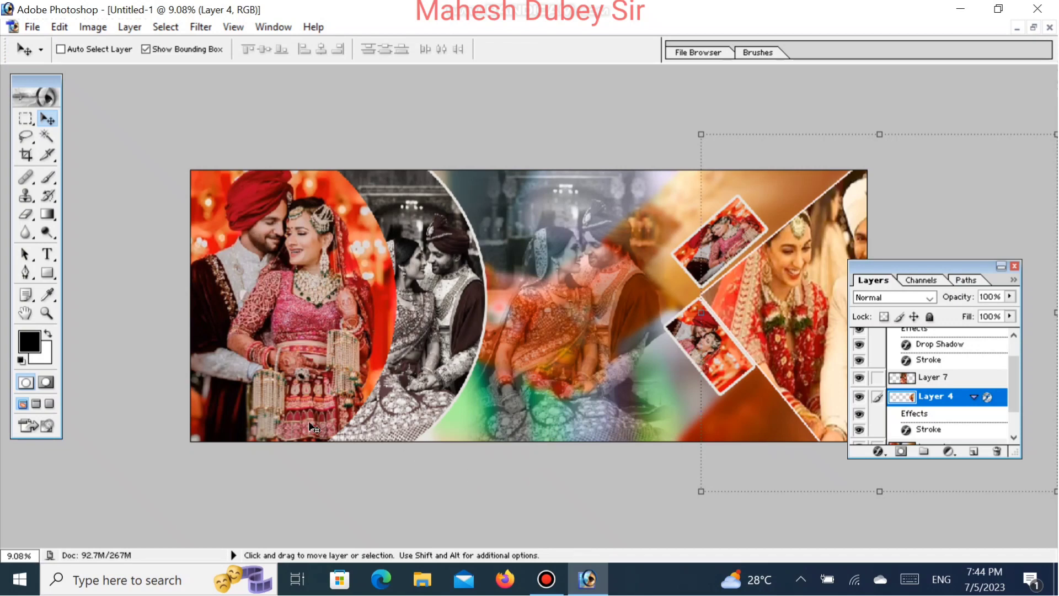
- Add the text "Happy Wedding" near the page's lower edge, beneath the lower small tilted photo
{"action": "left_click", "coordinate": [46, 256]}
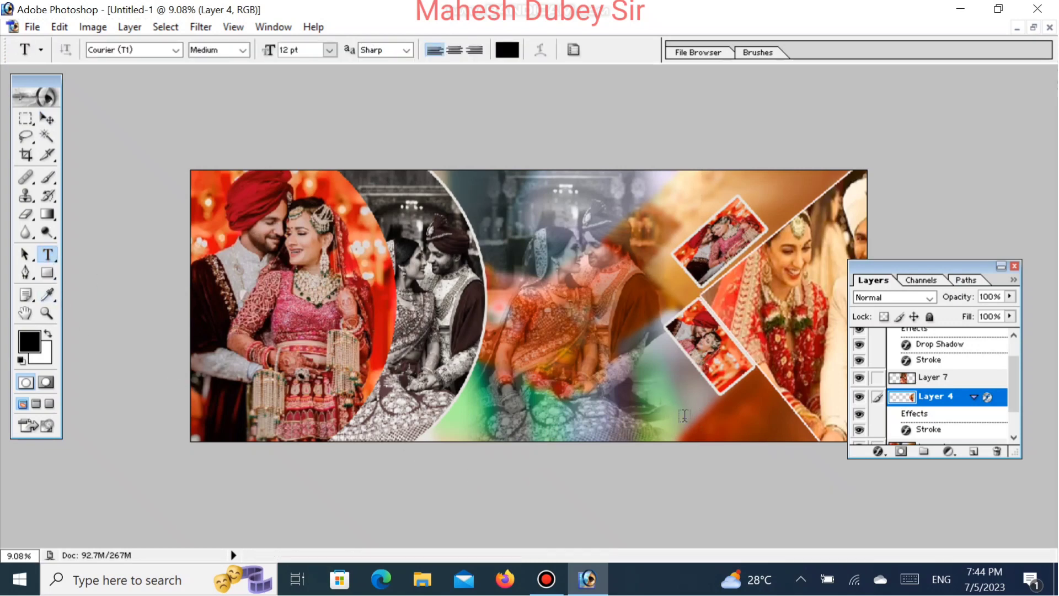
{"action": "left_click", "coordinate": [685, 419]}
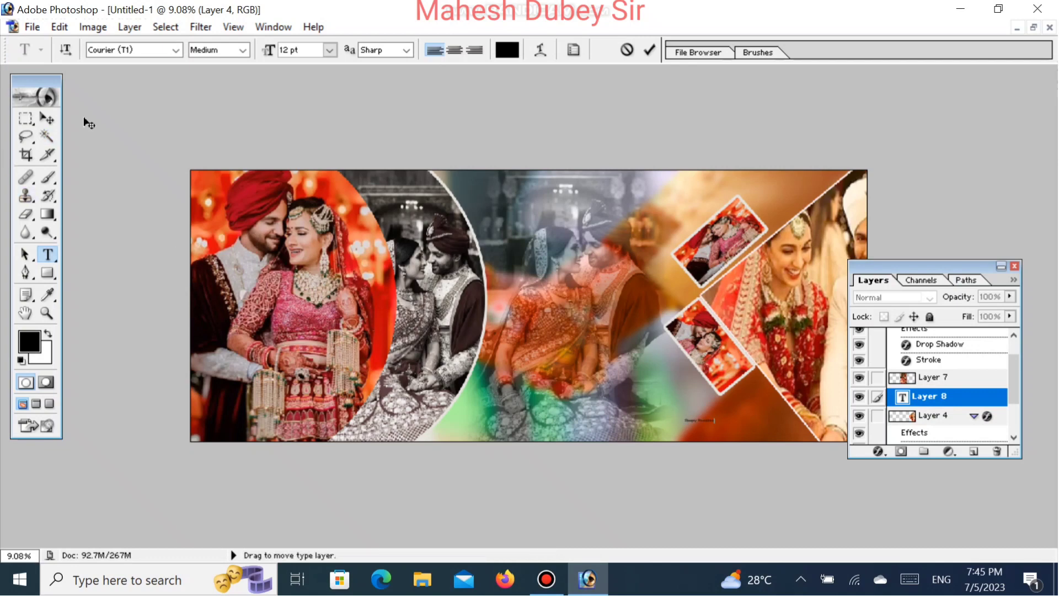
{"action": "left_click", "coordinate": [52, 117]}
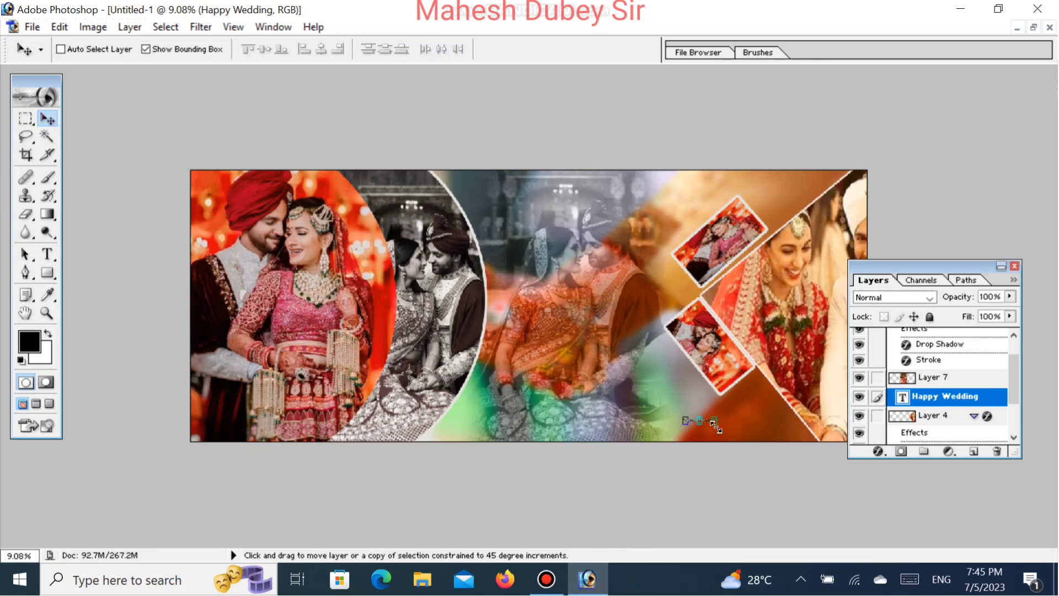
- Enlarge the "Happy Wedding" text to about 37 pt and move it right, onto the dark orange area beside the bride photo
{"action": "left_click_drag", "start_coordinate": [715, 427], "coordinate": [744, 445]}
{"action": "key", "text": "Return"}
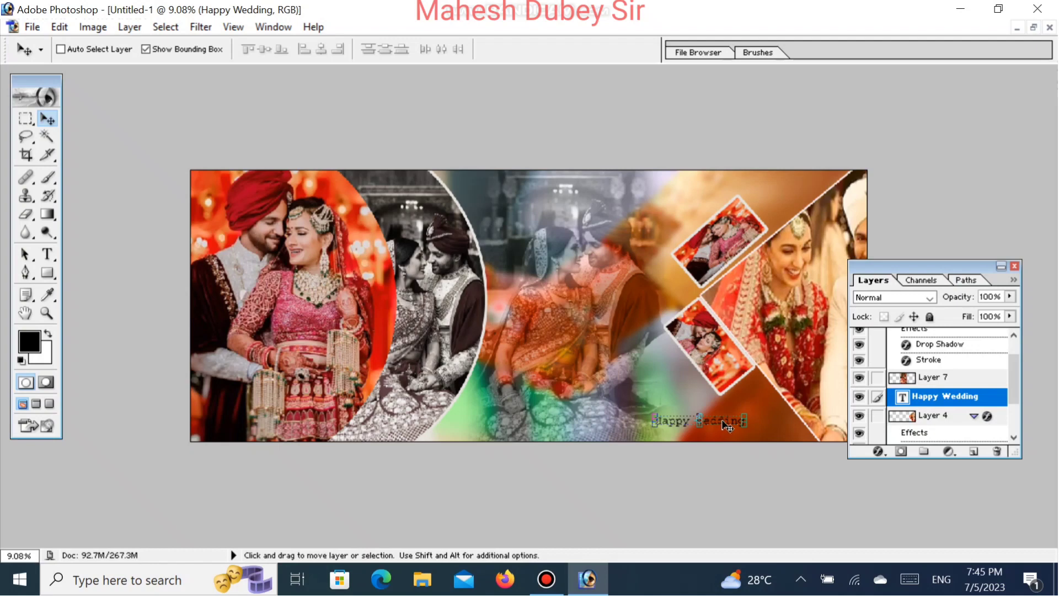
{"action": "left_click_drag", "start_coordinate": [726, 425], "coordinate": [757, 427]}
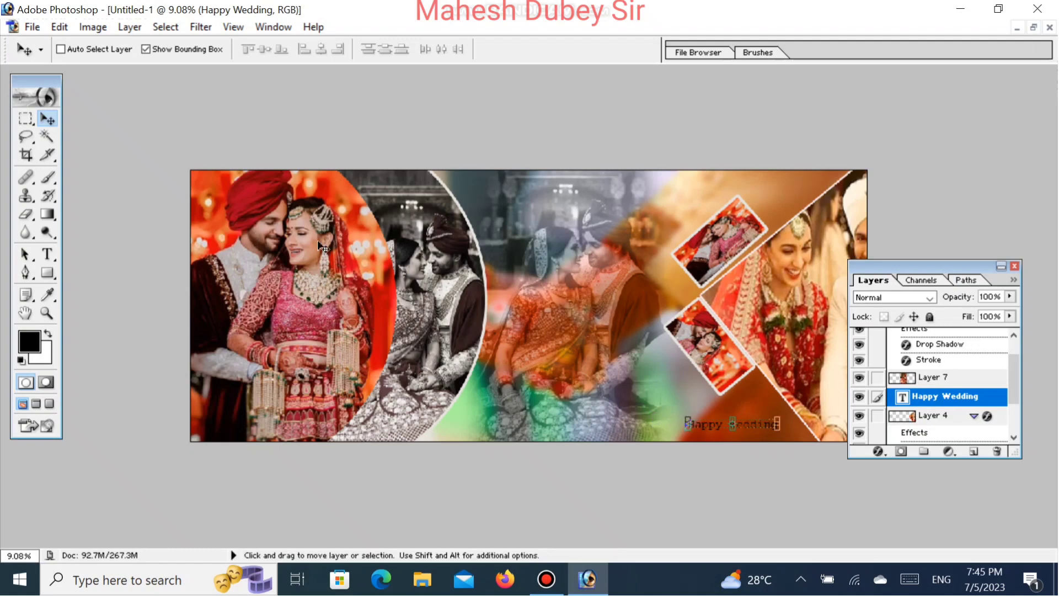
- Set the color of the whole "Happy Wedding" text to off-white FCFFF6
{"action": "left_click", "coordinate": [54, 255]}
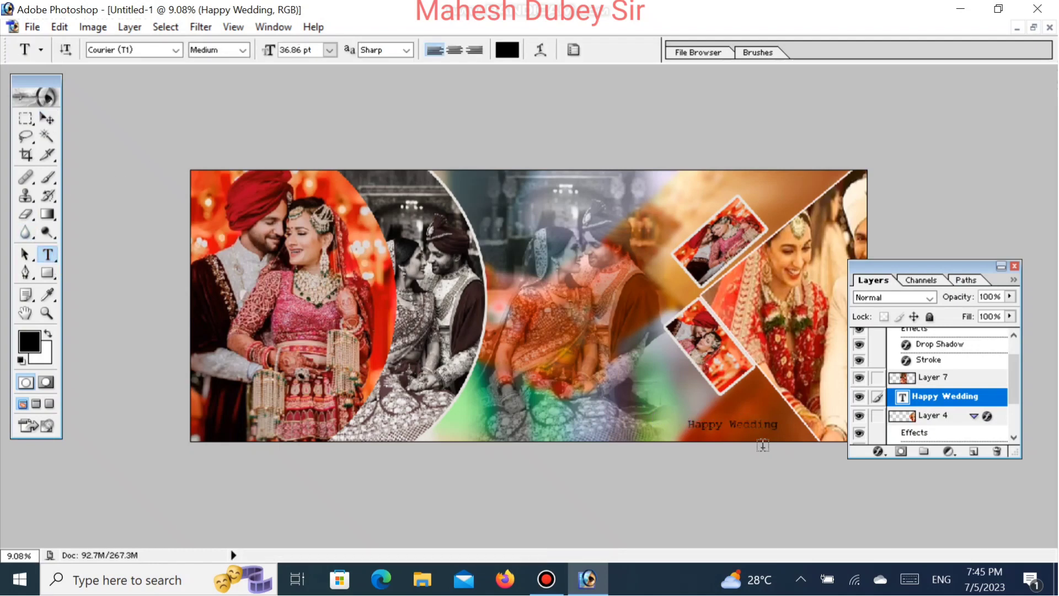
{"action": "left_click", "coordinate": [753, 425]}
{"action": "key", "text": "ctrl+a"}
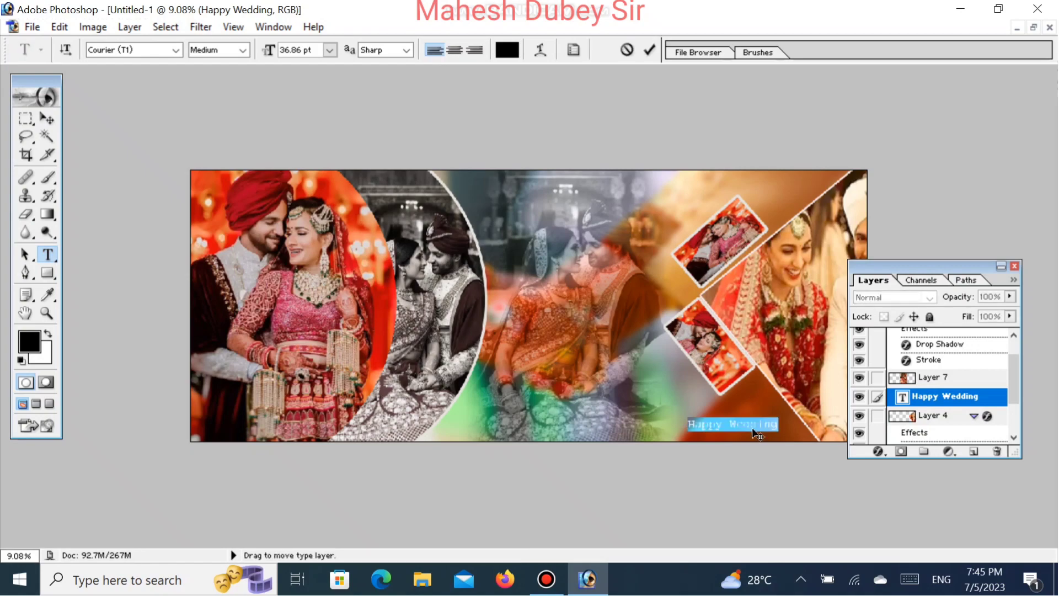
{"action": "left_click", "coordinate": [511, 54]}
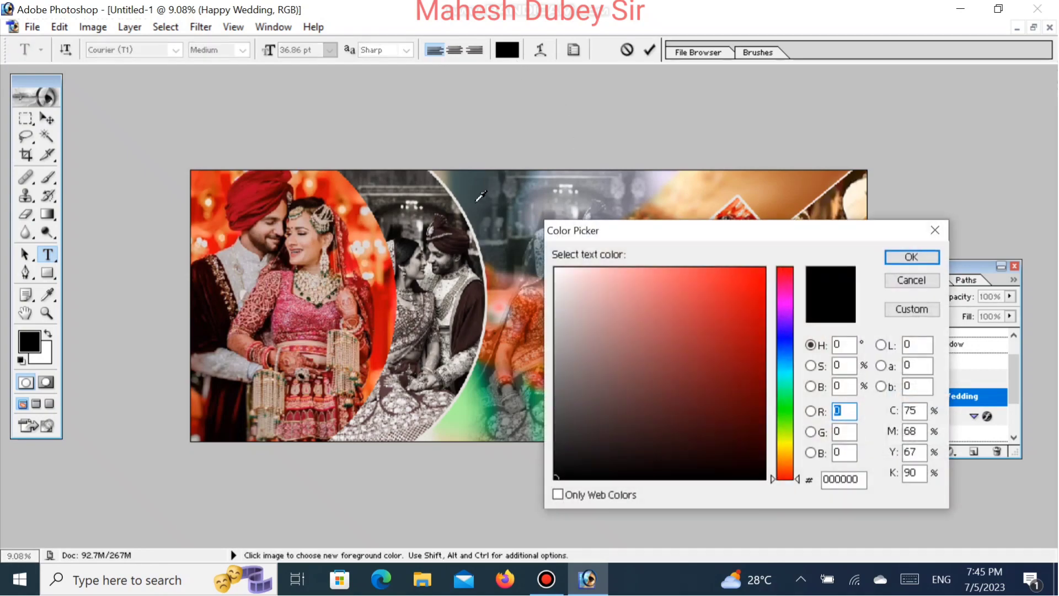
{"action": "left_click", "coordinate": [474, 220]}
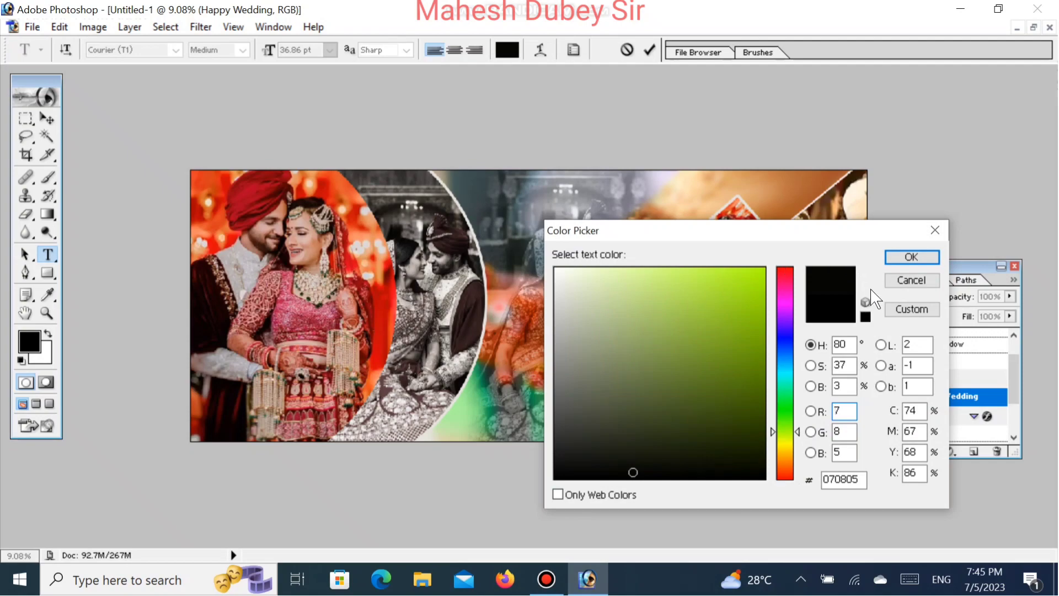
{"action": "left_click", "coordinate": [610, 284]}
{"action": "left_click_drag", "start_coordinate": [584, 274], "coordinate": [558, 265]}
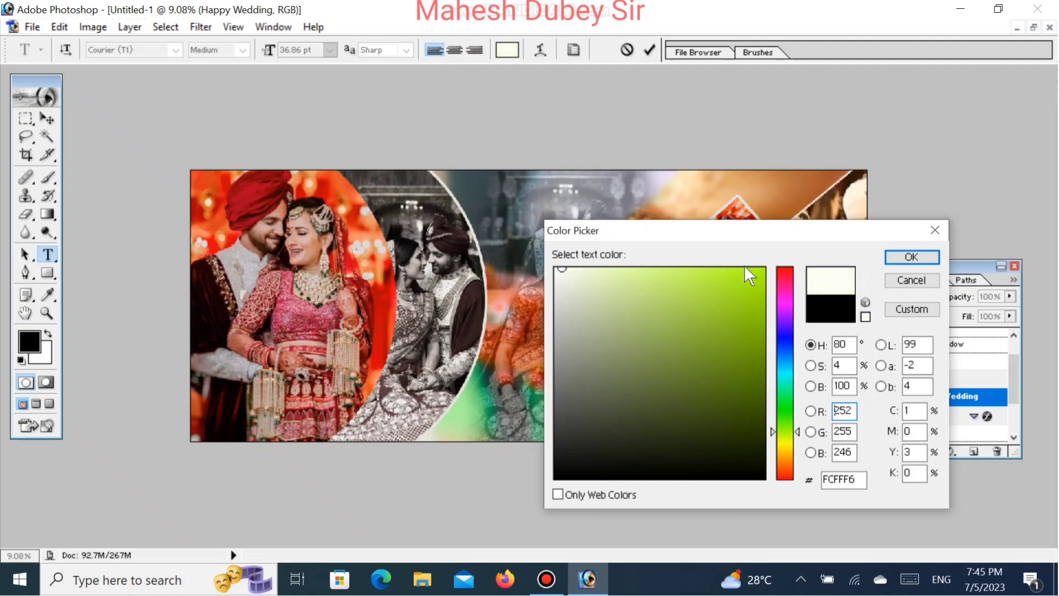
{"action": "left_click", "coordinate": [908, 257]}
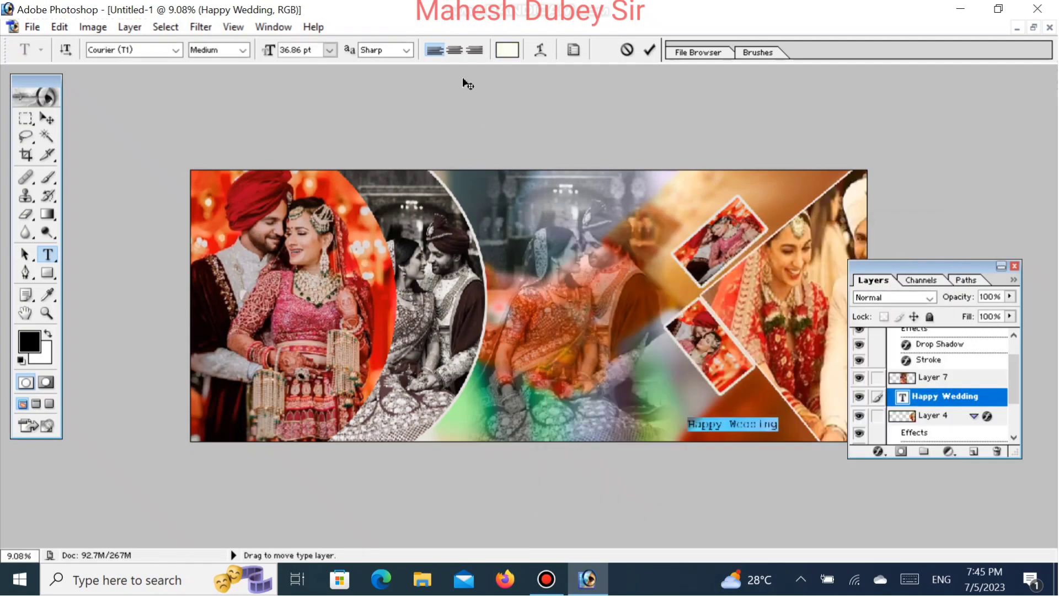
- Change the font of the selected "Happy Wedding" text to Curlz MT
{"action": "left_click", "coordinate": [573, 50]}
{"action": "left_click", "coordinate": [791, 113]}
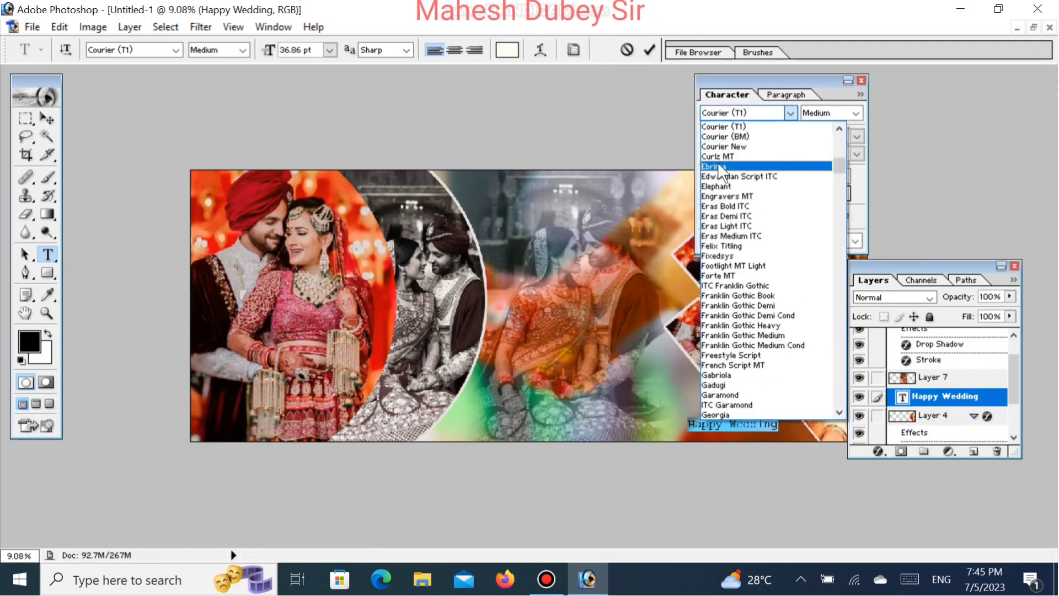
{"action": "left_click", "coordinate": [718, 157]}
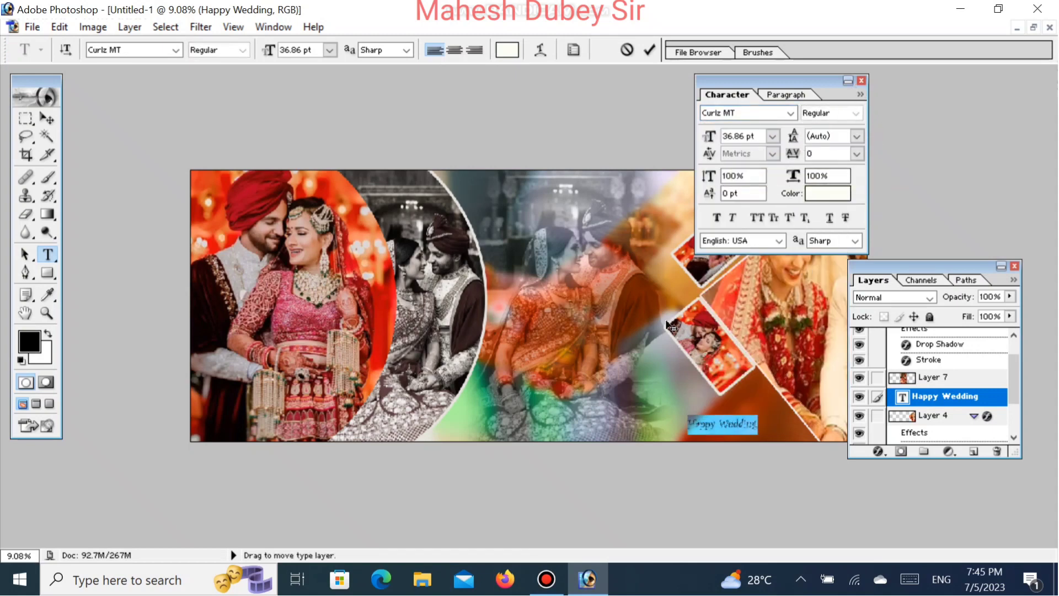
- Warp the "Happy Wedding" text with the Flag style at +50% bend
{"action": "left_click", "coordinate": [534, 53]}
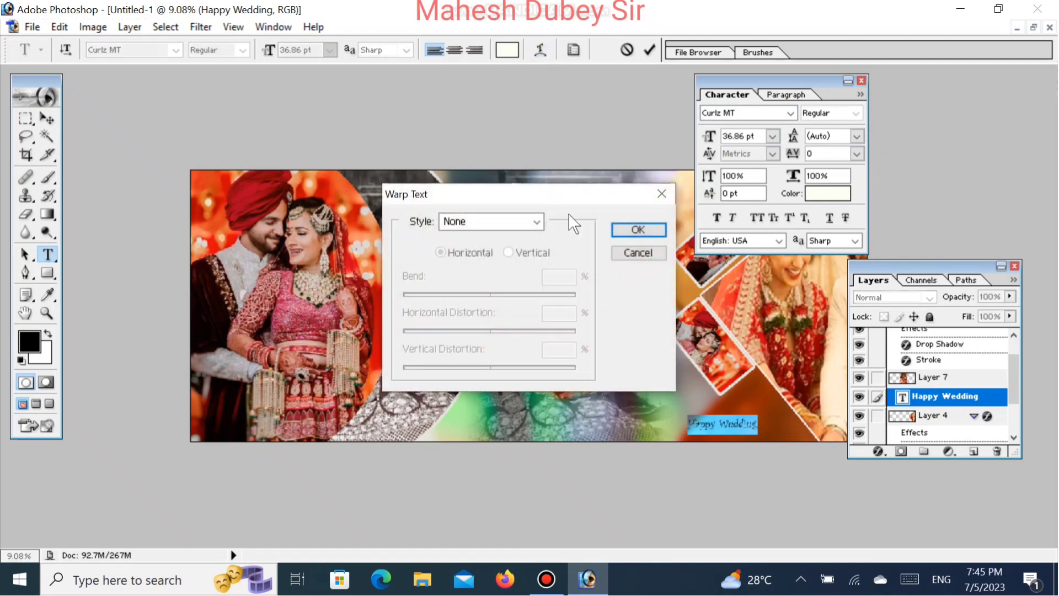
{"action": "left_click", "coordinate": [529, 220]}
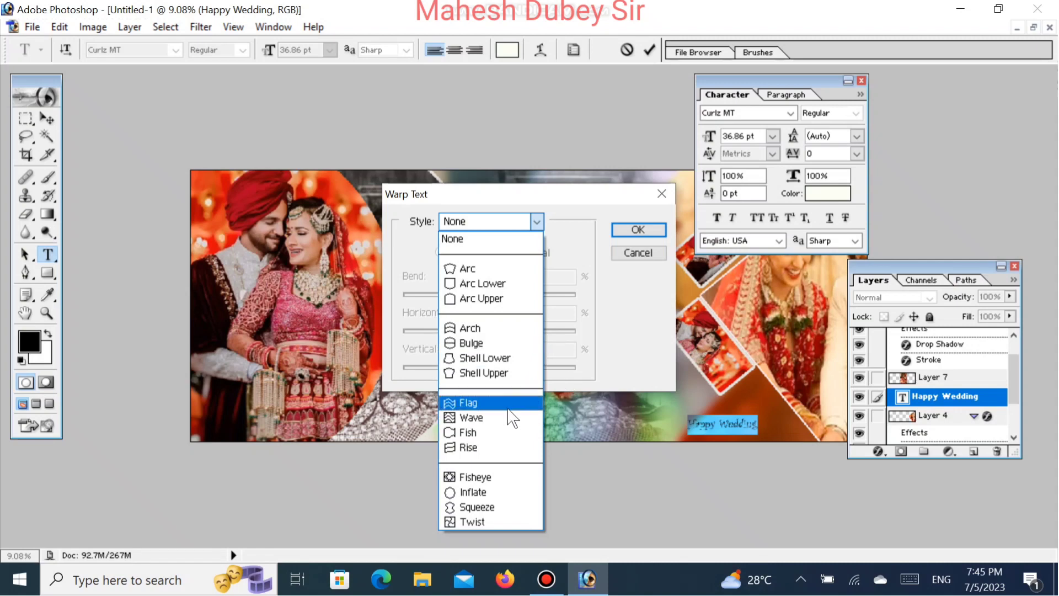
{"action": "left_click", "coordinate": [466, 402]}
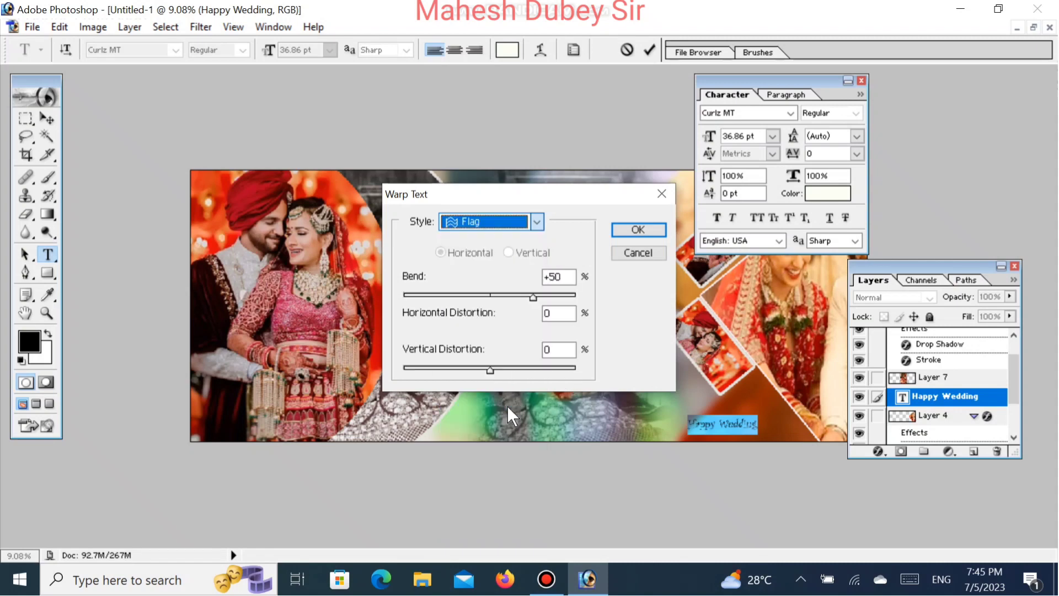
{"action": "left_click", "coordinate": [636, 231]}
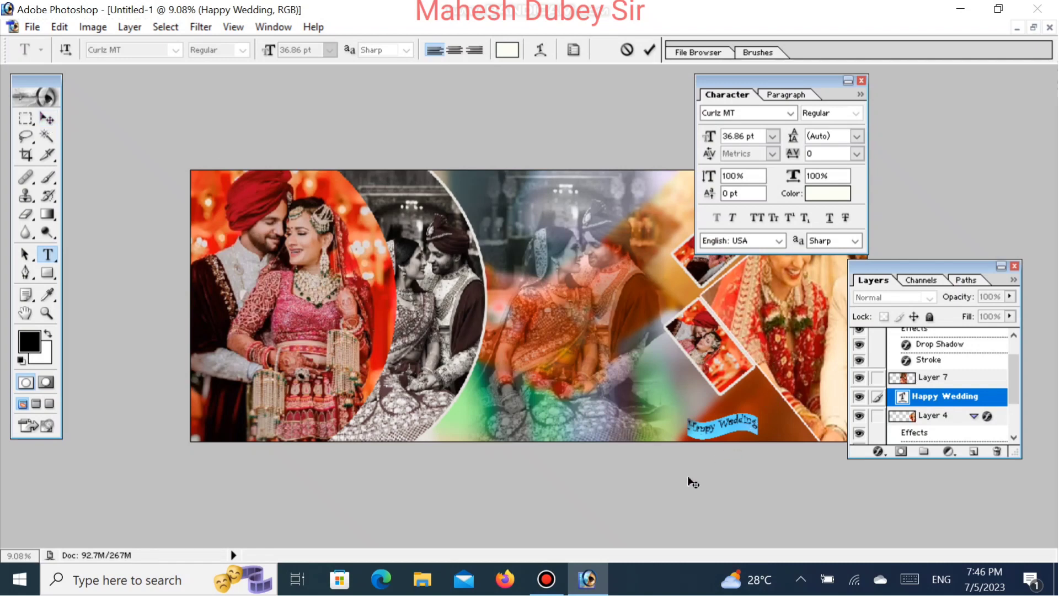
{"action": "key", "text": "alt+Tab"}
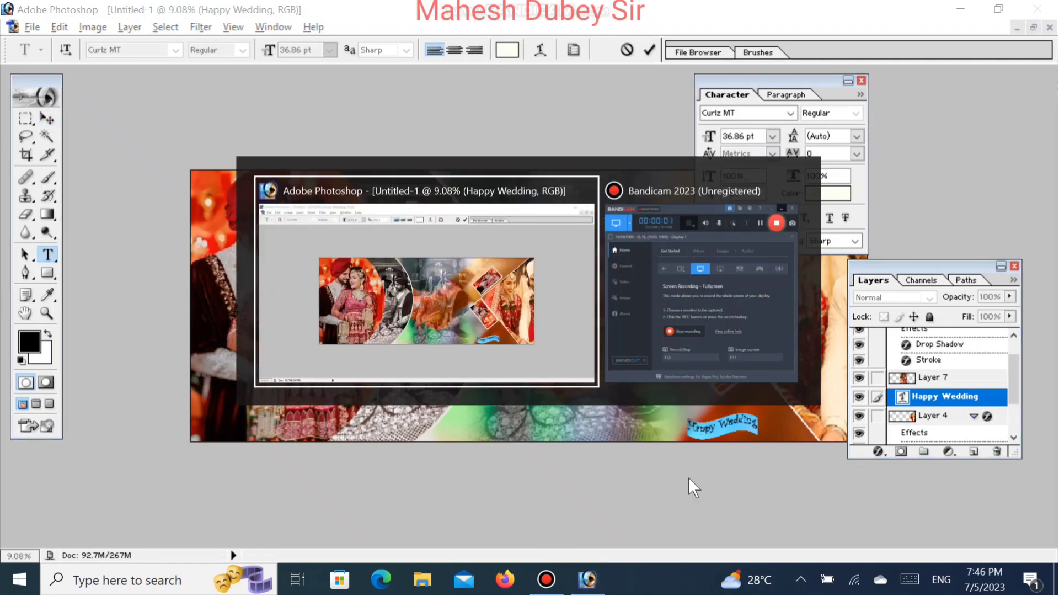
{"action": "left_click", "coordinate": [638, 229]}
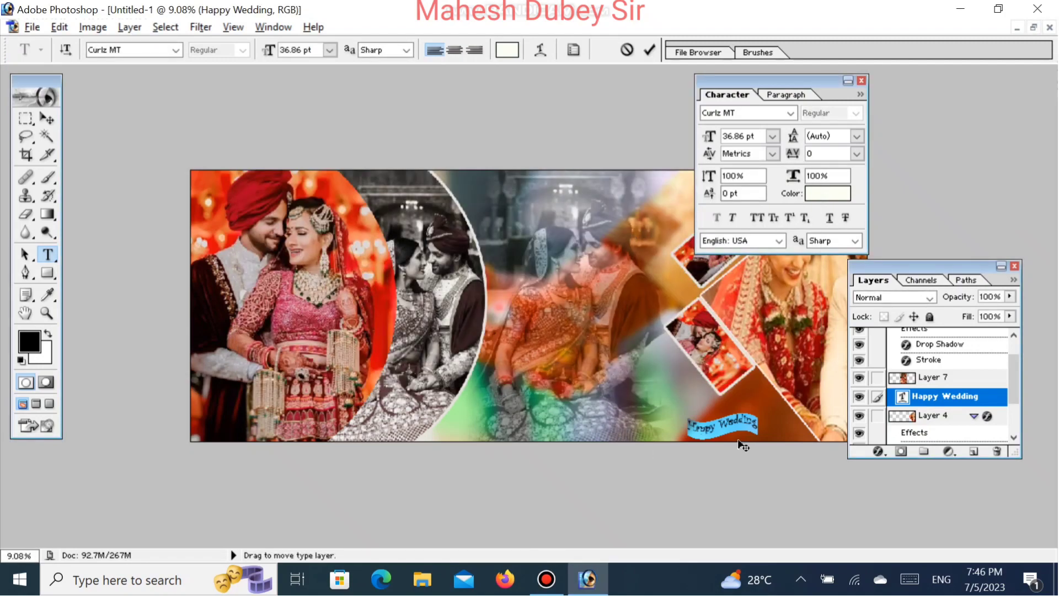
- Scale the warped "Happy Wedding" text proportionally to about 157% with Free Transform
{"action": "left_click", "coordinate": [46, 120]}
{"action": "key", "text": "ctrl+t"}
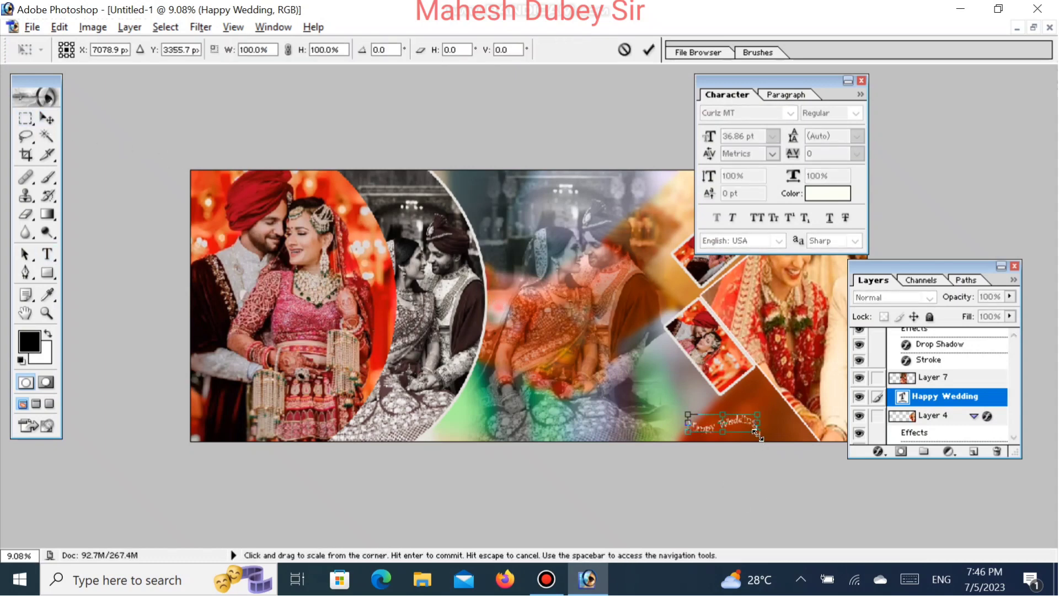
{"action": "left_click_drag", "start_coordinate": [756, 433], "coordinate": [777, 437]}
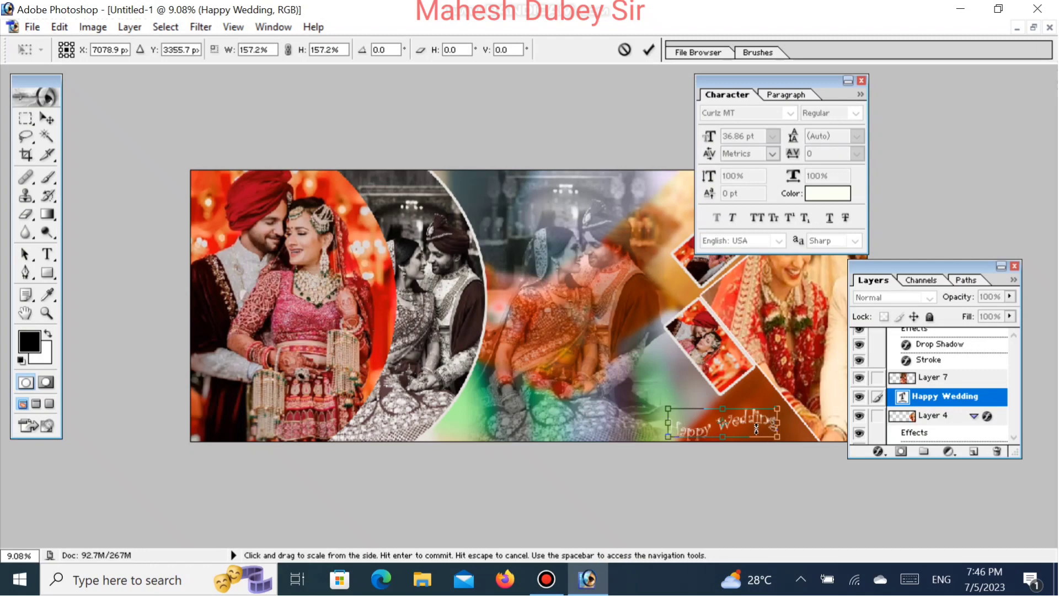
{"action": "key", "text": "Return"}
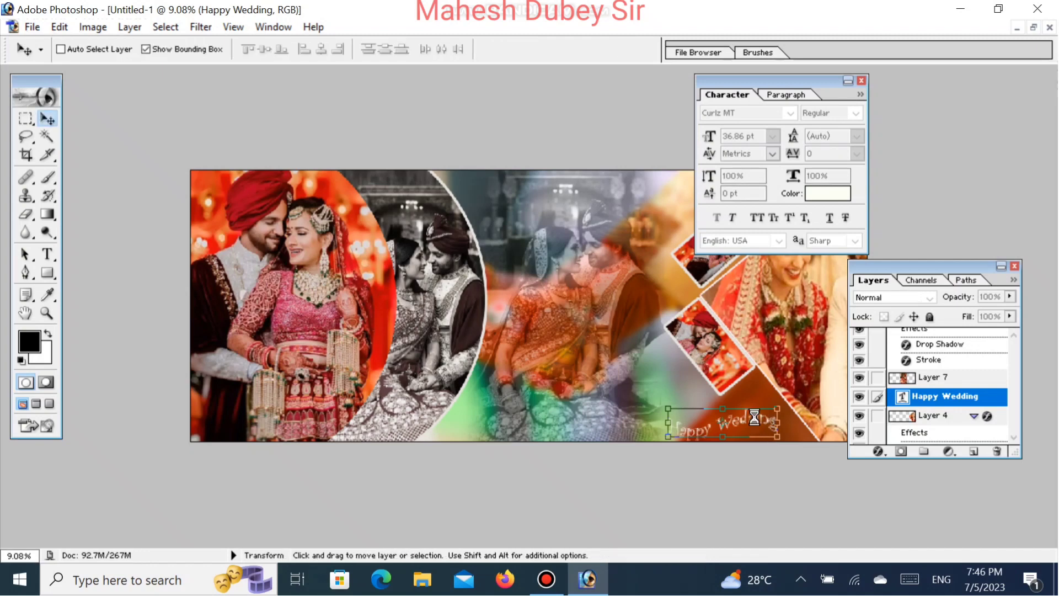
- Move the "Happy Wedding" text right and nudge it up slightly so it clears the page's lower edge
{"action": "left_click_drag", "start_coordinate": [748, 422], "coordinate": [763, 426]}
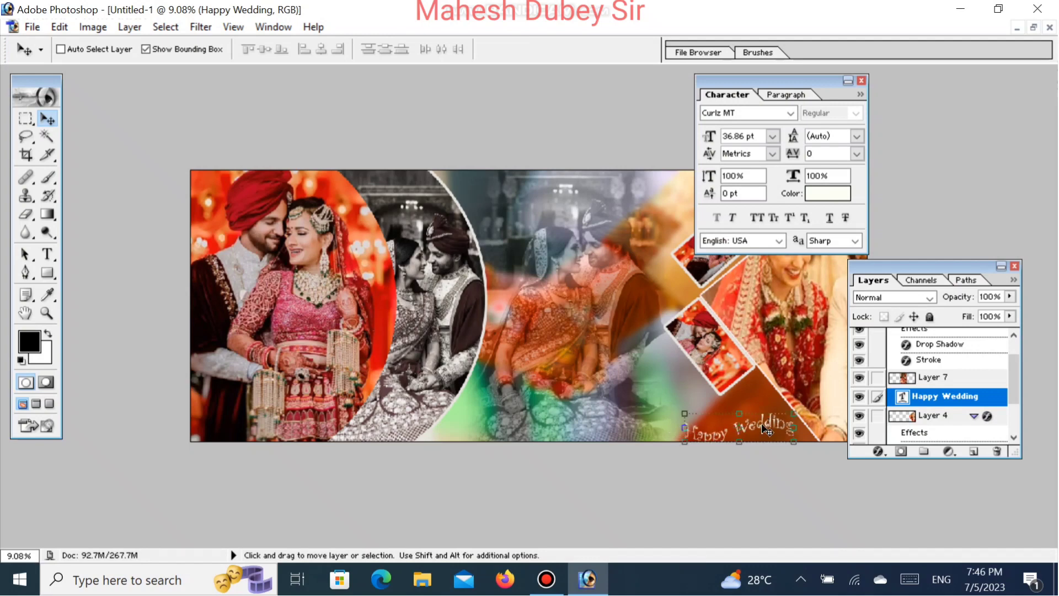
{"action": "key", "text": "Up"}
{"action": "key", "text": "Up"}
{"action": "key", "text": "Up"}
{"action": "key", "text": "Up"}
{"action": "key", "text": "Up"}
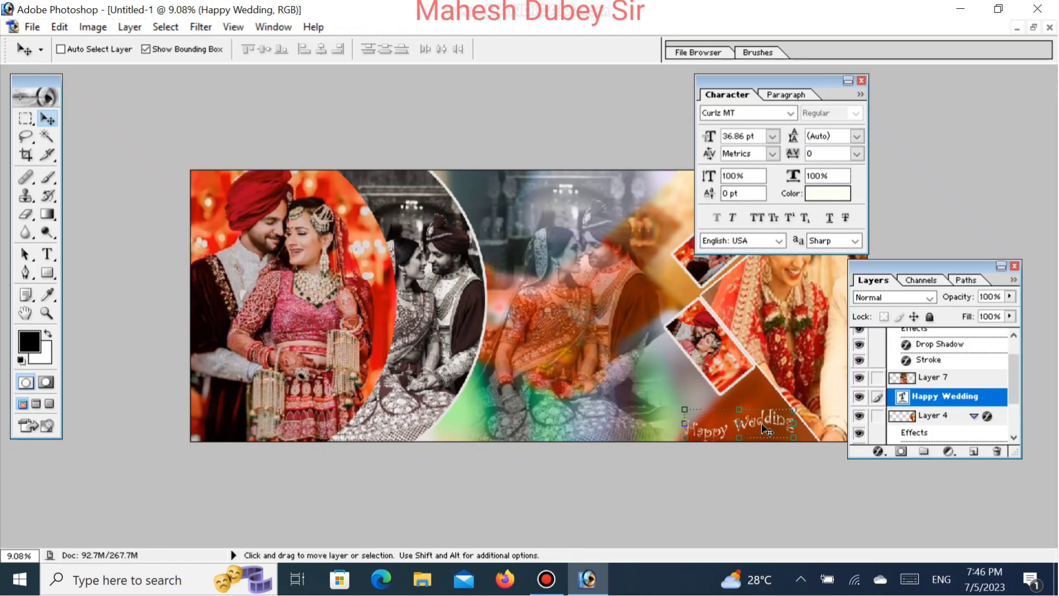
- Hide the bounding box and close the Character and Layers palettes to leave the finished page unobstructed
{"action": "left_click", "coordinate": [166, 51]}
{"action": "left_click", "coordinate": [861, 81]}
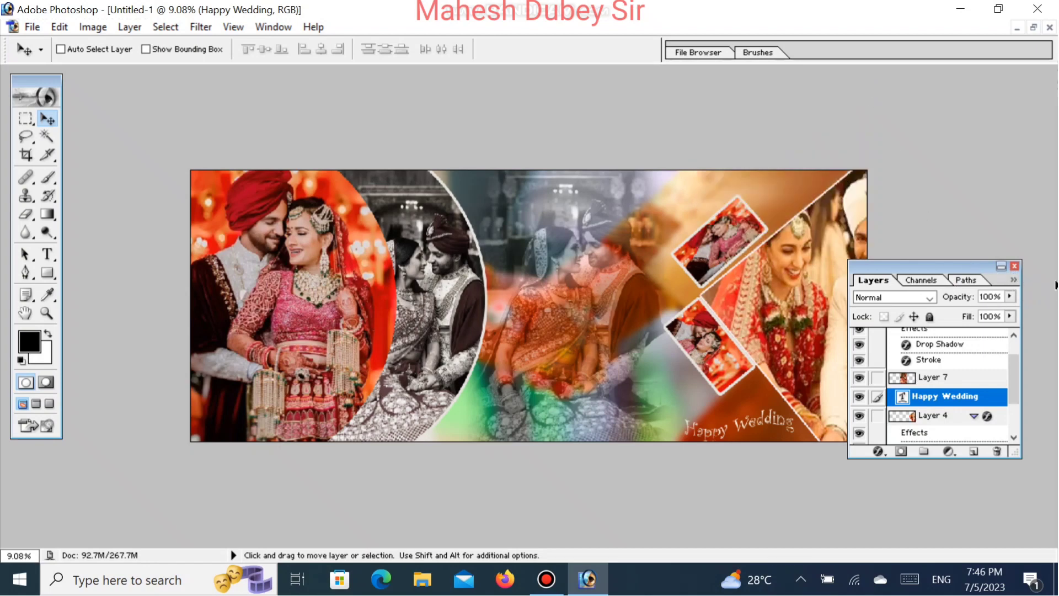
{"action": "left_click", "coordinate": [1015, 267]}
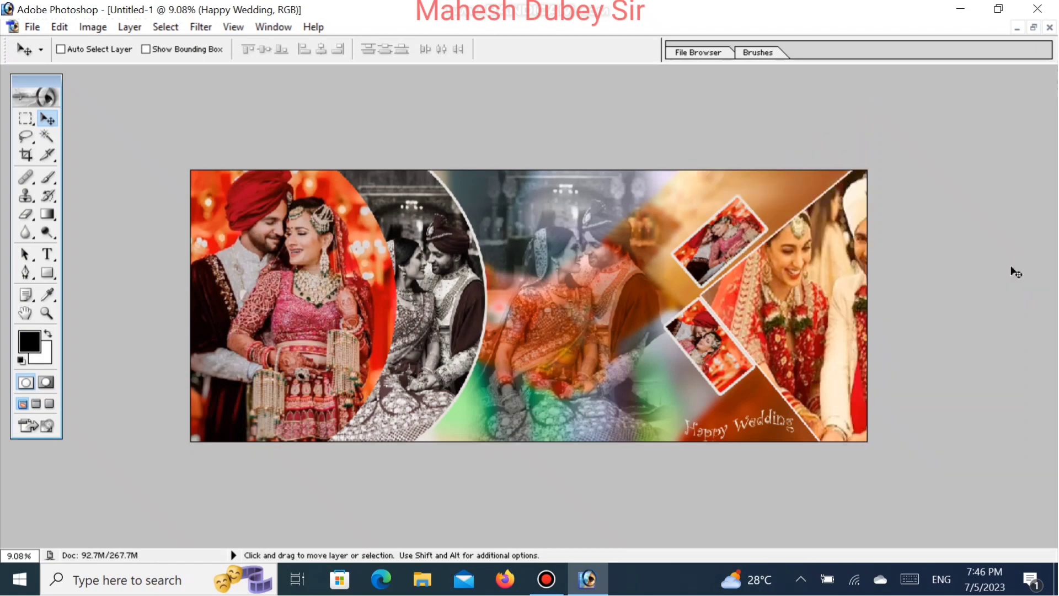